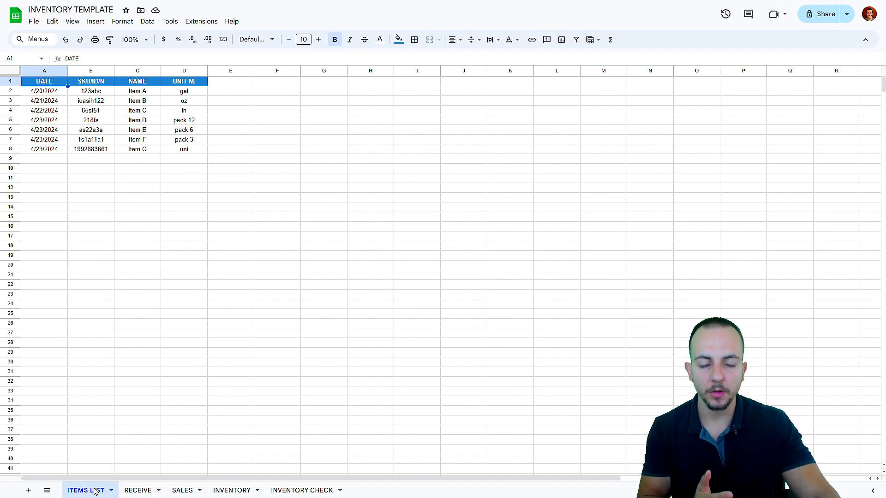
Look through the RECEIVE, SALES, INVENTORY and INVENTORY CHECK sheets of the finished inventory template.
{"action": "left_click", "coordinate": [131, 491]}
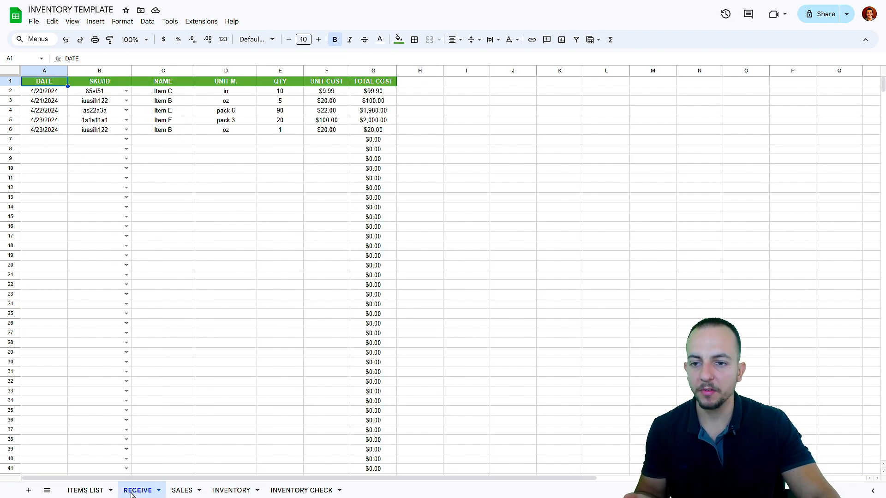
{"action": "left_click", "coordinate": [176, 493]}
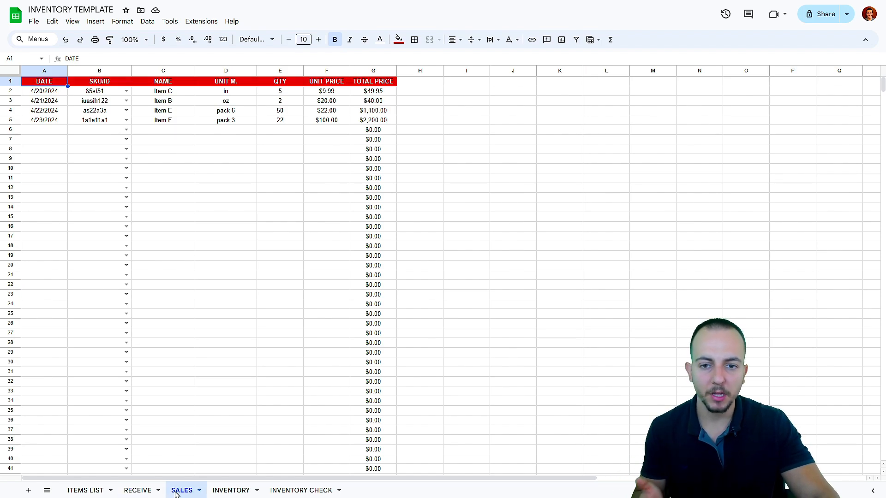
{"action": "left_click", "coordinate": [220, 492]}
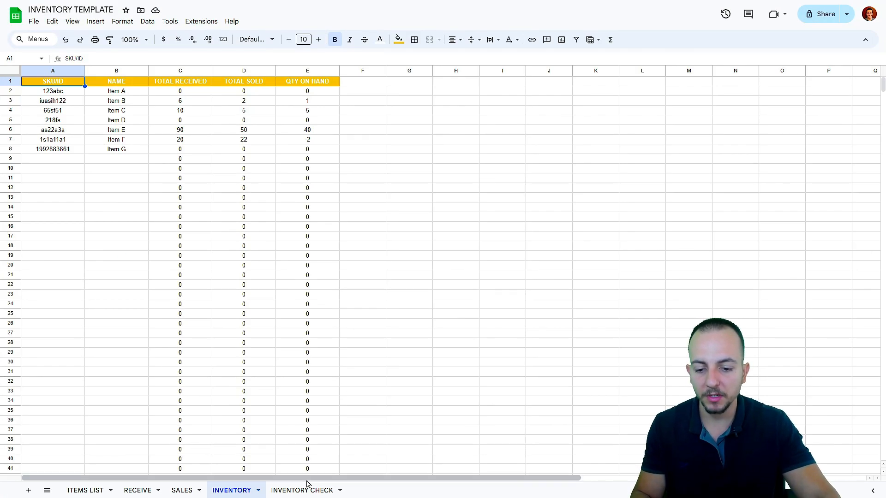
{"action": "left_click", "coordinate": [307, 486]}
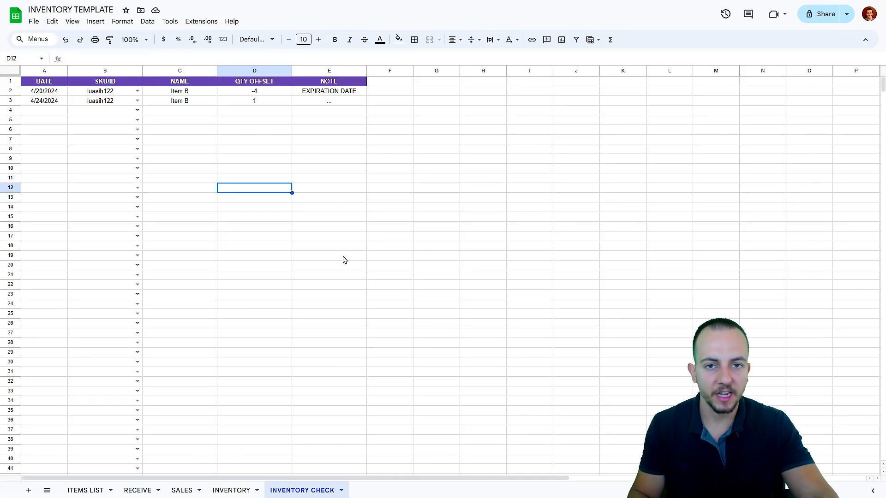
Examine Item B's total received, total sold and quantity on hand in the INVENTORY sheet.
{"action": "left_click", "coordinate": [232, 490]}
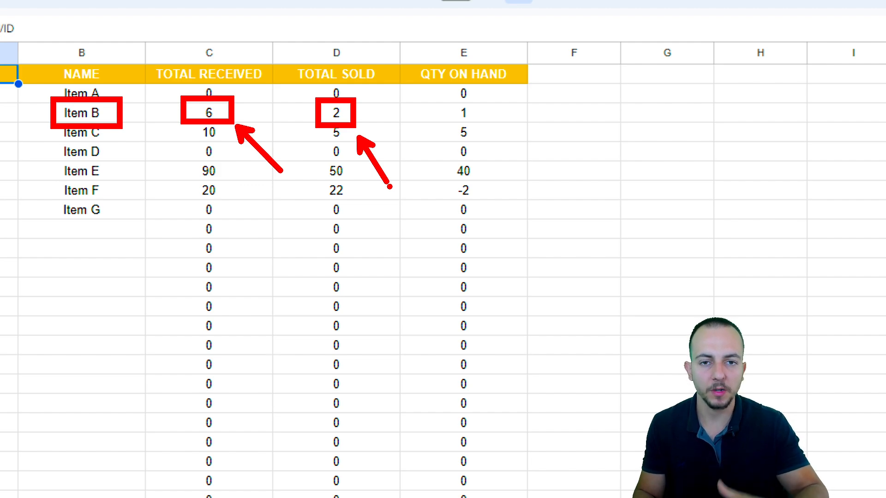
{"action": "mouse_move", "coordinate": [446, 97]}
{"action": "left_mouse_down"}
{"action": "mouse_move", "coordinate": [467, 120]}
{"action": "mouse_move", "coordinate": [575, 160]}
{"action": "left_mouse_up"}
{"action": "mouse_move", "coordinate": [490, 86]}
{"action": "left_mouse_down"}
{"action": "mouse_move", "coordinate": [453, 88]}
{"action": "mouse_move", "coordinate": [463, 82]}
{"action": "left_mouse_up"}
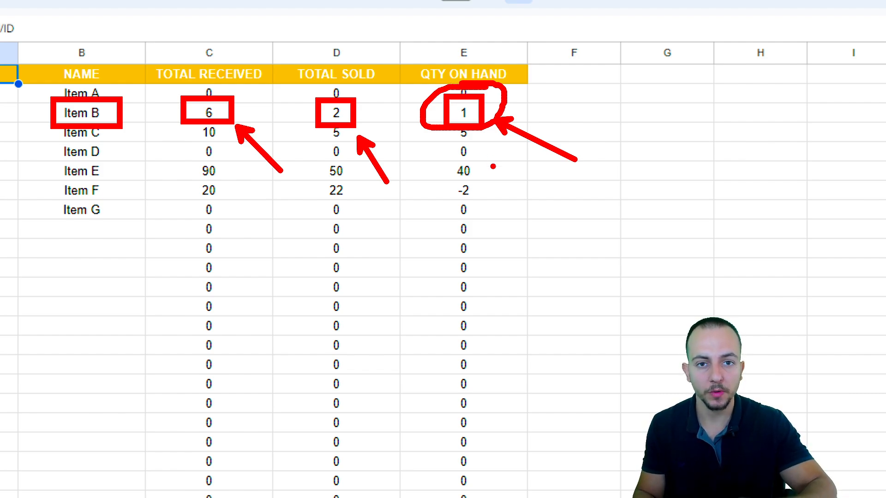
{"action": "key", "text": "Escape"}
{"action": "key", "text": "Escape"}
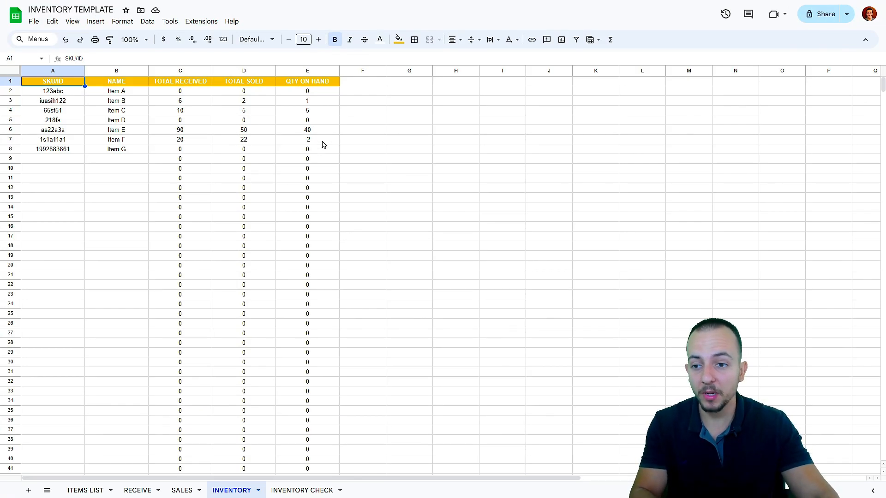
Revisit the INVENTORY CHECK, SALES and RECEIVE sheets of the finished template.
{"action": "left_click", "coordinate": [300, 489]}
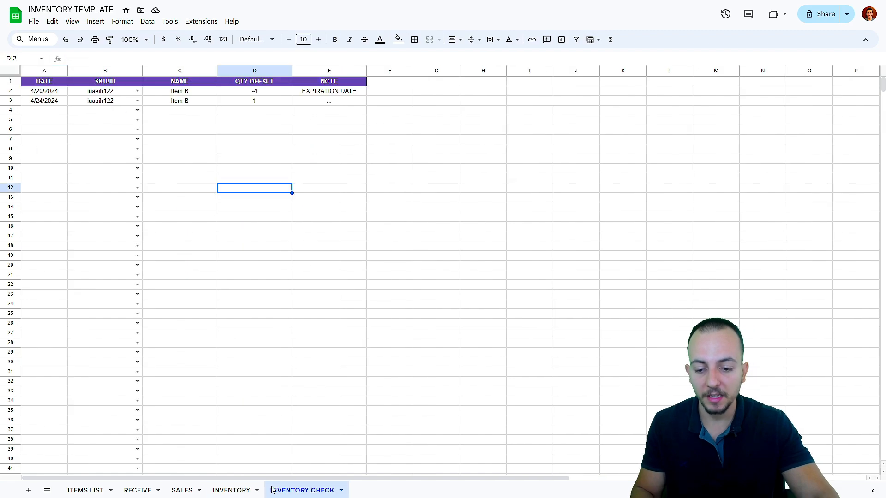
{"action": "left_click", "coordinate": [185, 490]}
{"action": "left_click", "coordinate": [138, 490]}
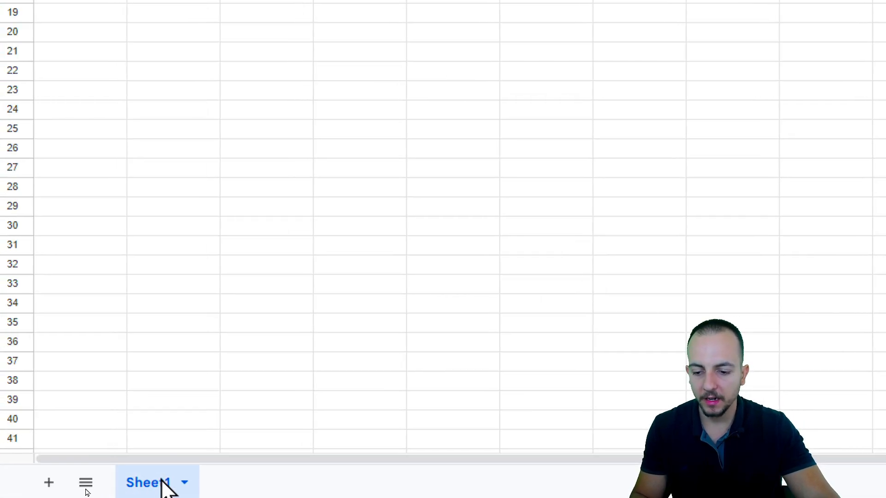
Rename Sheet1 of the new blank spreadsheet as ITEMS LIST.
{"action": "right_click", "coordinate": [158, 481]}
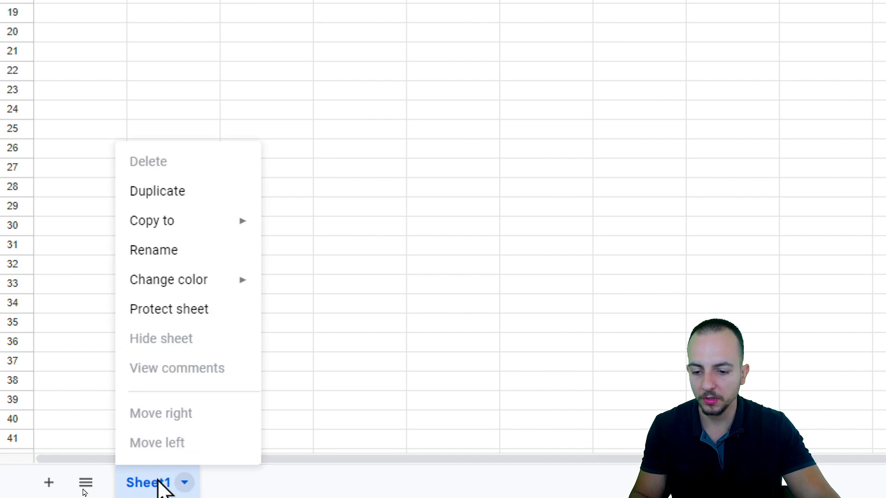
{"action": "left_click", "coordinate": [159, 252]}
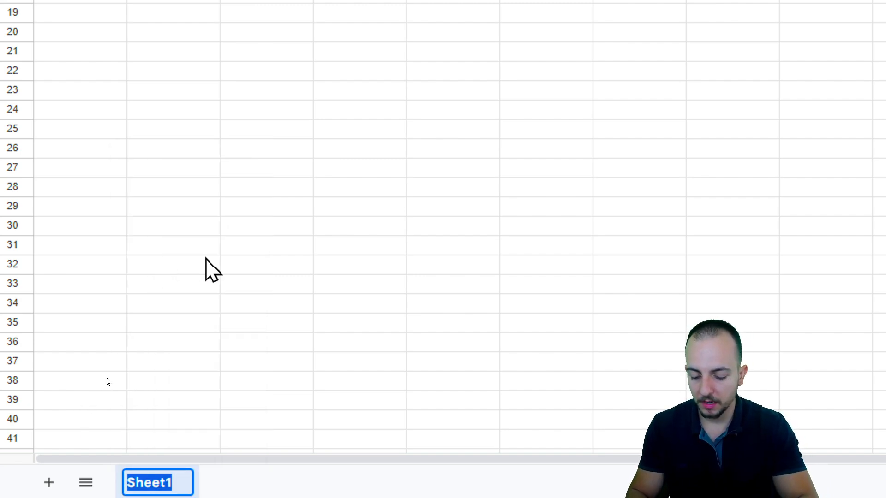
{"action": "type", "text": "ITEMS LIS"}
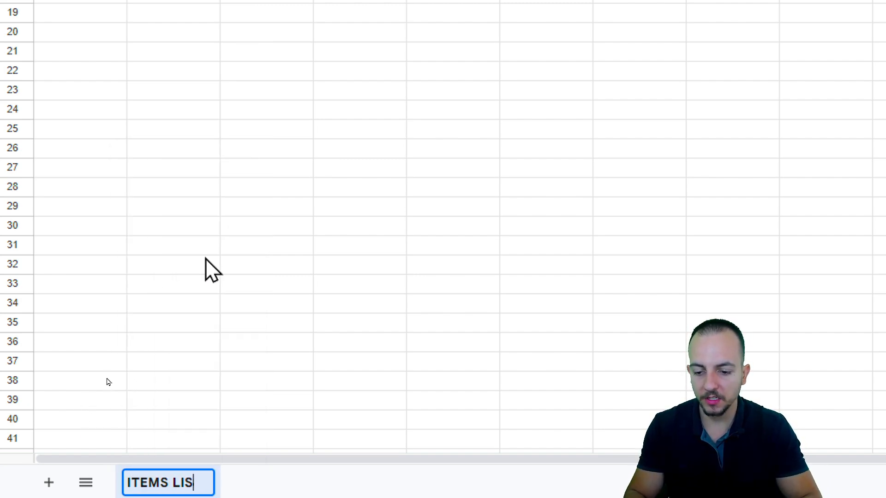
{"action": "type", "text": "T"}
{"action": "key", "text": "Return"}
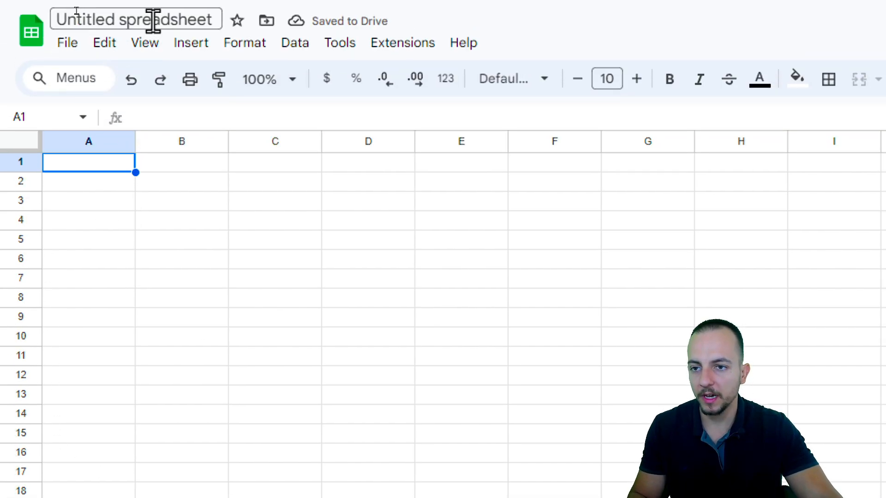
Rename the untitled spreadsheet as INVENTORY TEMPLATE.
{"action": "left_click", "coordinate": [153, 20]}
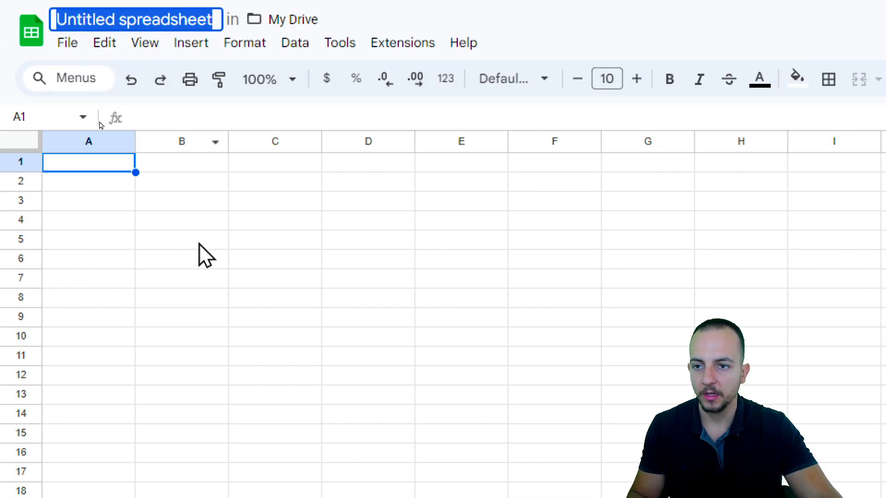
{"action": "type", "text": "INVE"}
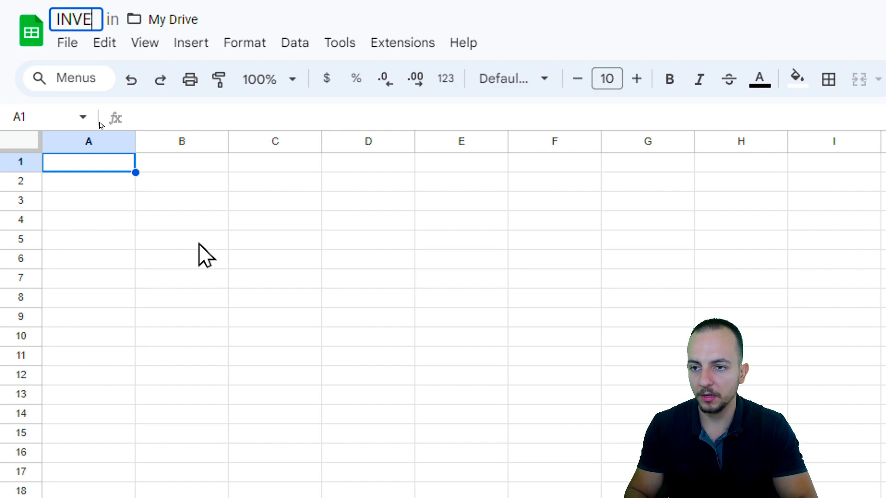
{"action": "type", "text": "NTORY TEMPLATE"}
{"action": "key", "text": "Return"}
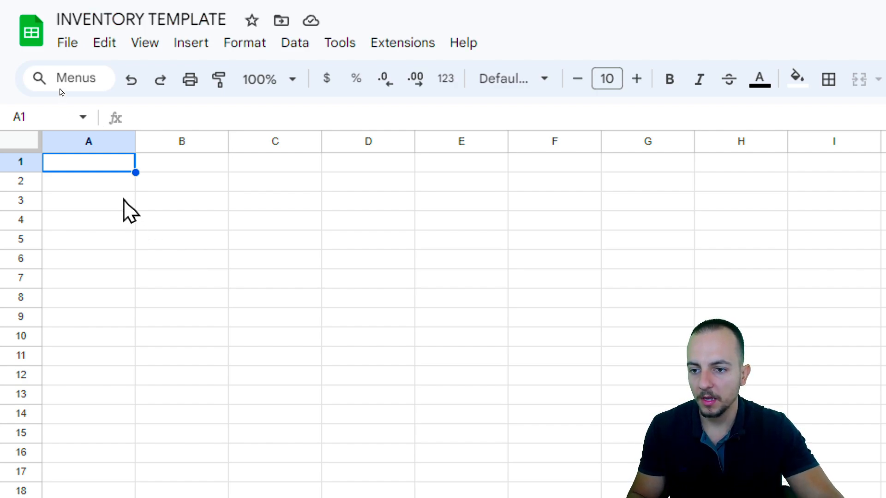
{"action": "left_click_drag", "start_coordinate": [92, 167], "coordinate": [167, 235]}
{"action": "left_click", "coordinate": [102, 144]}
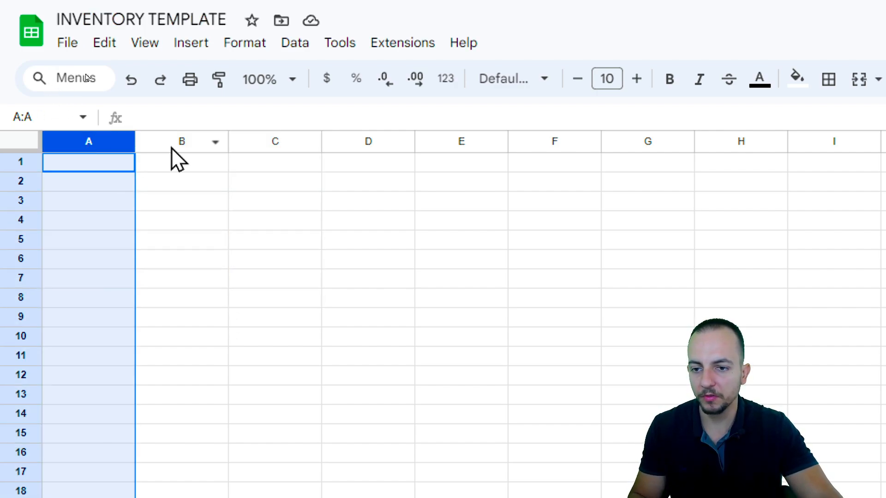
{"action": "left_click", "coordinate": [172, 145]}
{"action": "left_click", "coordinate": [261, 145]}
{"action": "left_click", "coordinate": [89, 143]}
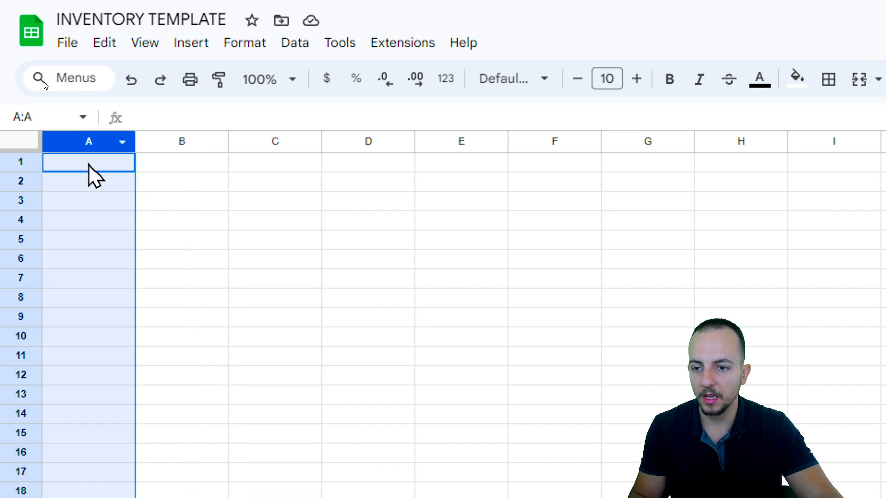
Enter the column headers DATE, SKU/ID/N and NAME in cells A1, B1 and C1.
{"action": "left_click", "coordinate": [90, 165]}
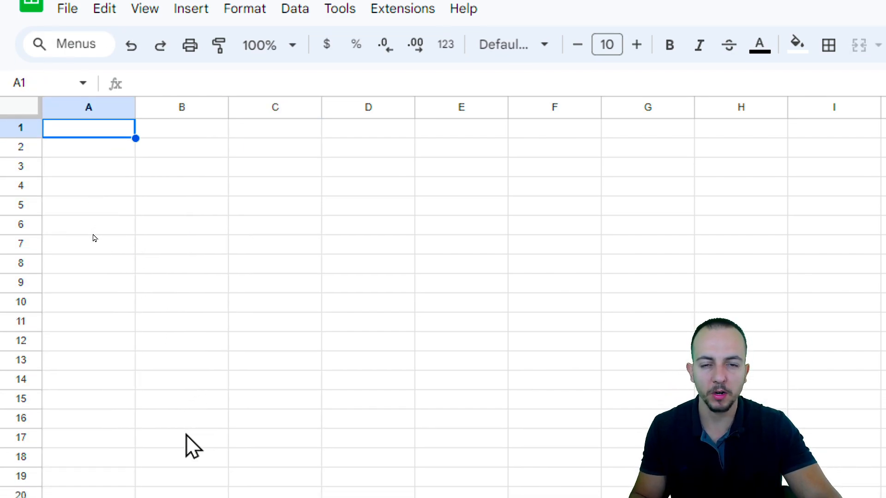
{"action": "type", "text": "DATE"}
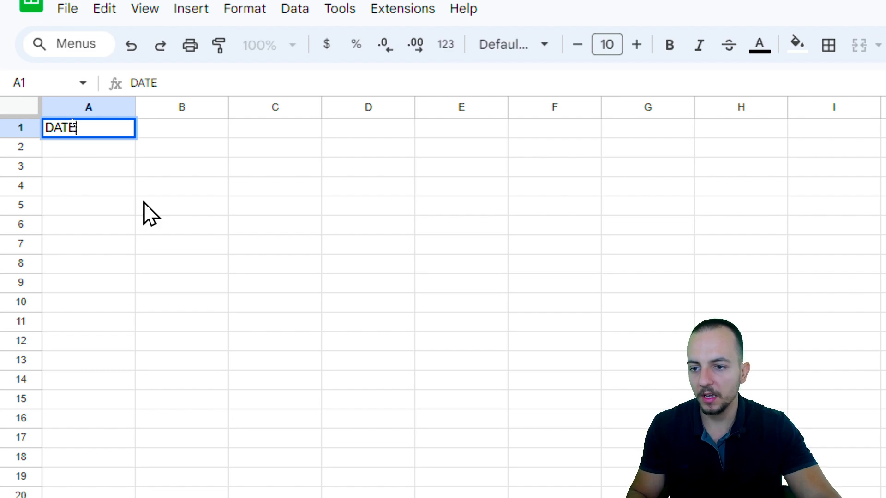
{"action": "key", "text": "Tab"}
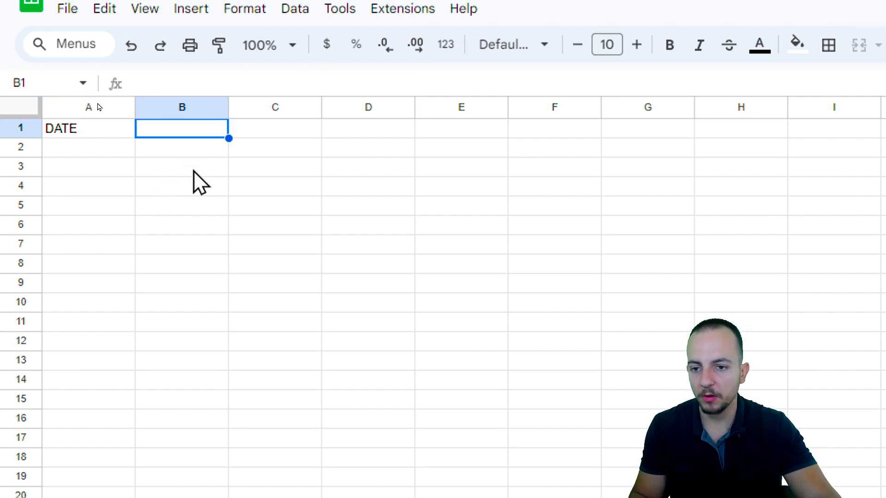
{"action": "type", "text": "SKU/"}
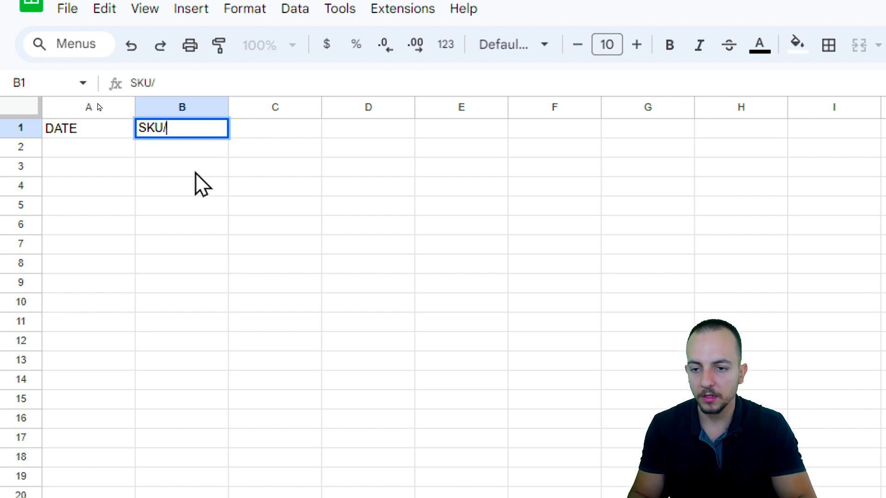
{"action": "type", "text": "ID/N"}
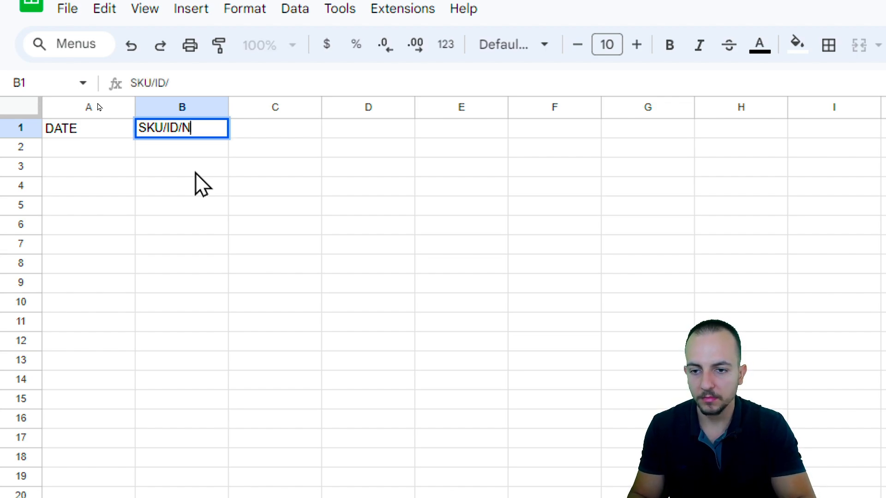
{"action": "key", "text": "Tab"}
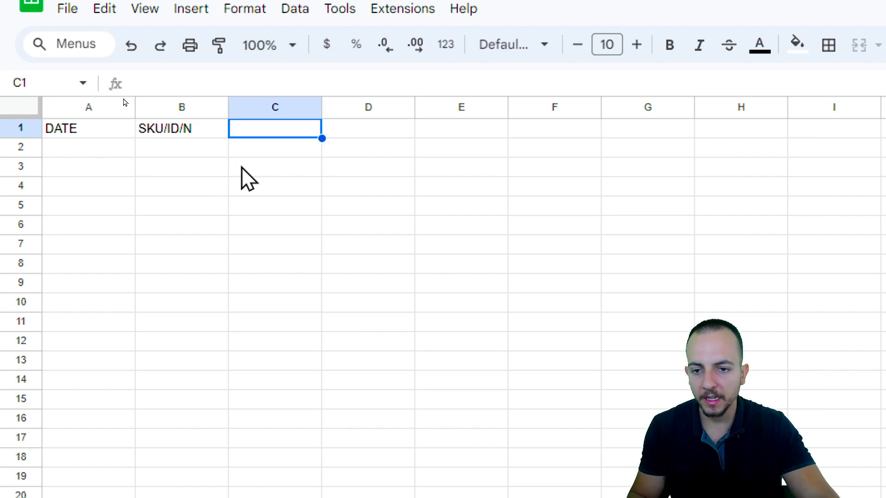
{"action": "type", "text": "NAME"}
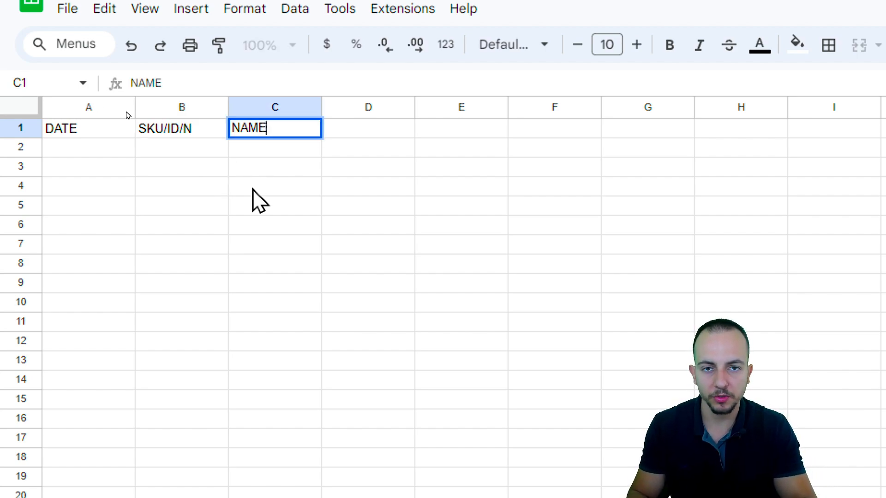
{"action": "key", "text": "Tab"}
Enter UNIT M. as the fourth column header in cell D1.
{"action": "type", "text": "BRAND"}
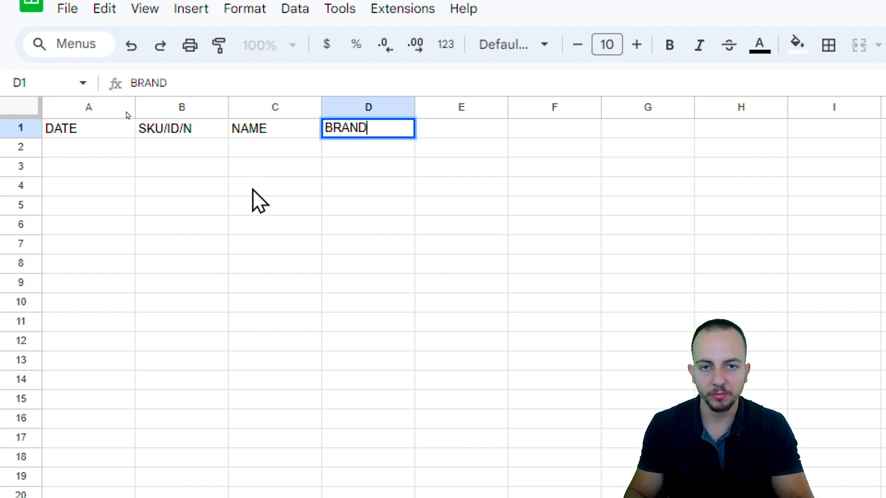
{"action": "key", "text": "Escape"}
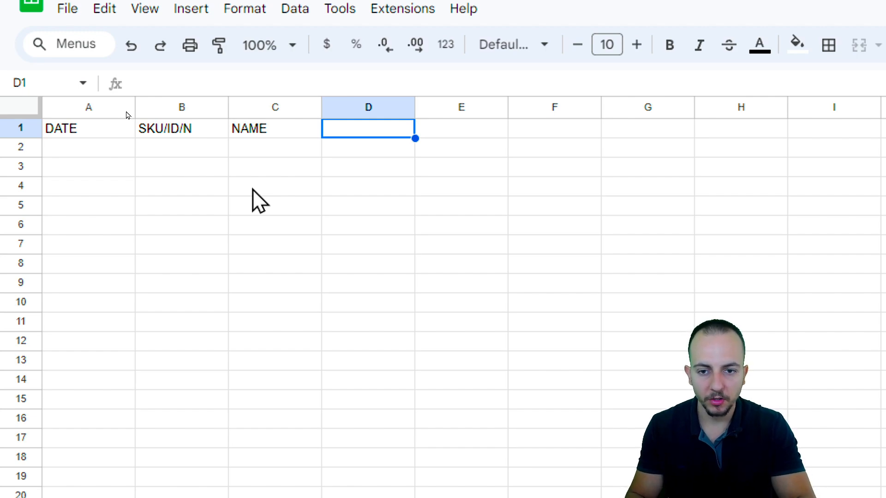
{"action": "type", "text": "UNIT ME"}
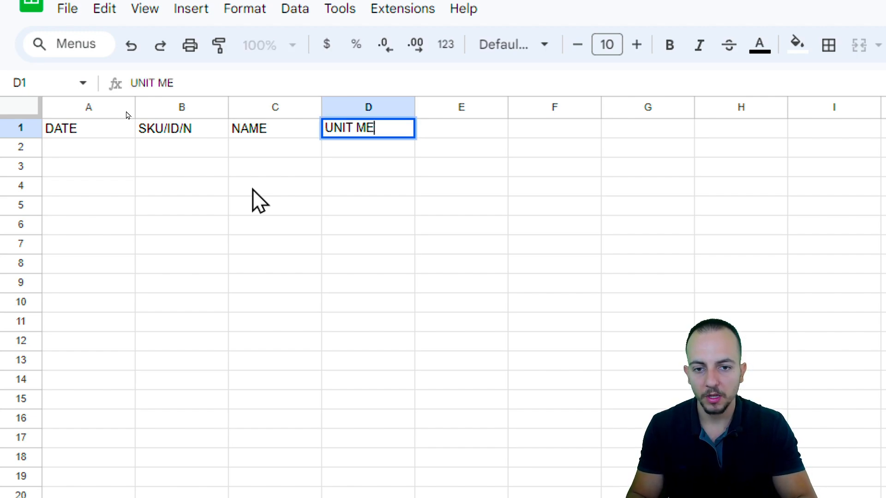
{"action": "key", "text": "BackSpace"}
{"action": "type", "text": "."}
{"action": "key", "text": "Return"}
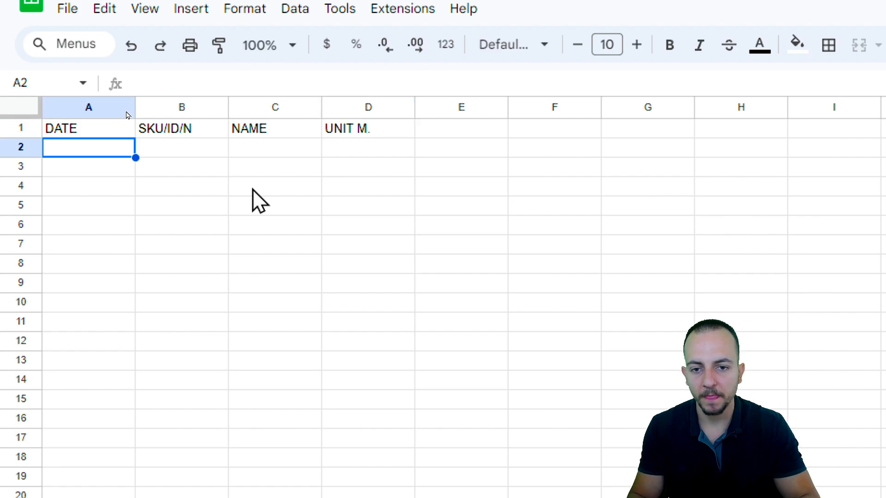
Enter the units gal, oz and in in cells D2 to D4 under the UNIT M. header.
{"action": "left_click", "coordinate": [375, 148]}
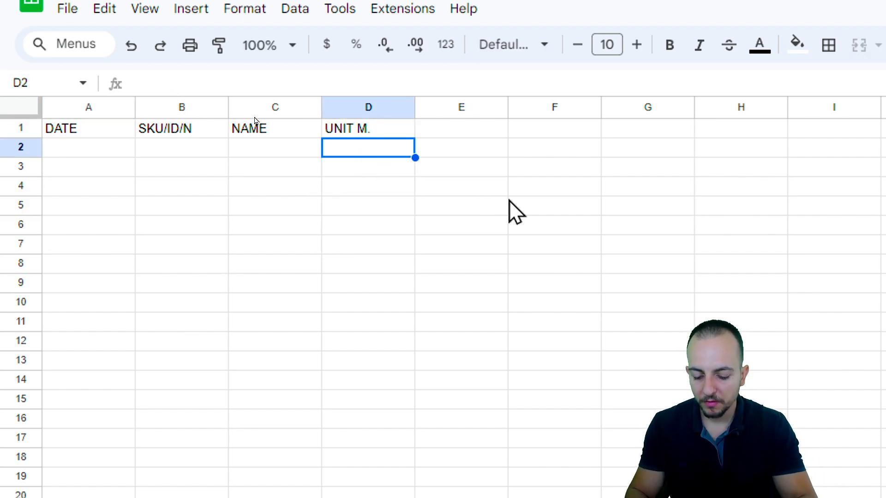
{"action": "type", "text": "gal"}
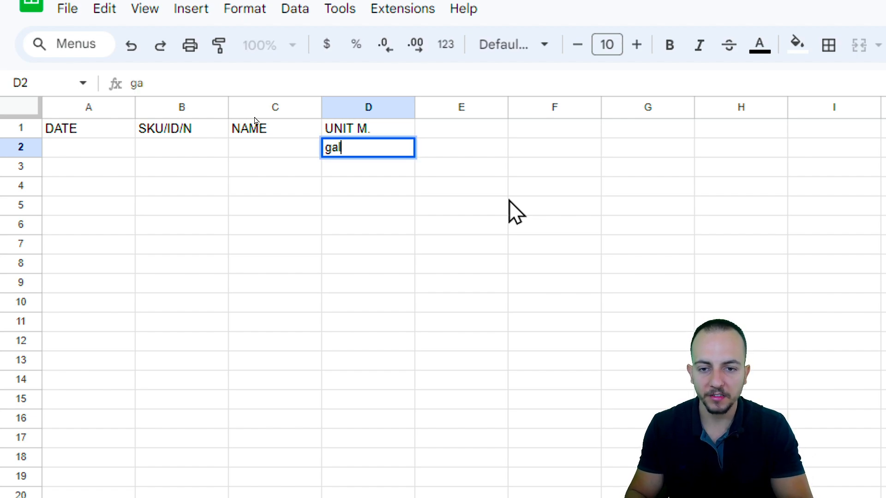
{"action": "key", "text": "Return"}
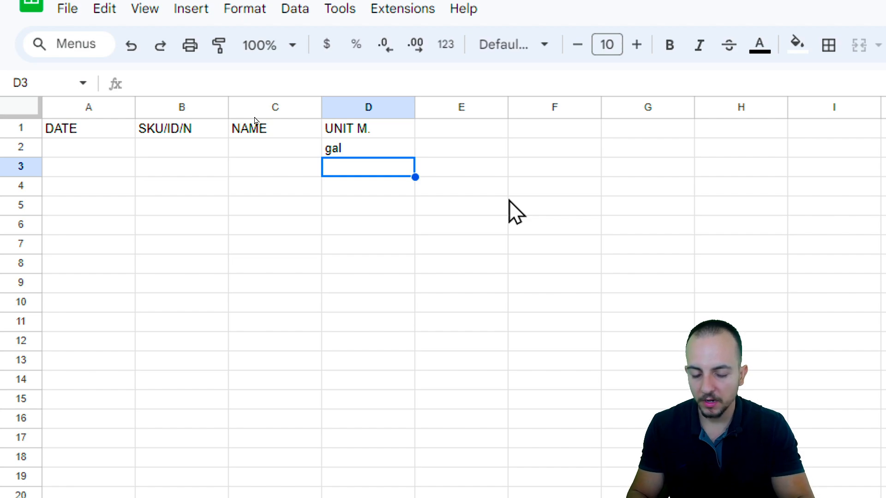
{"action": "type", "text": "oz"}
{"action": "key", "text": "Return"}
{"action": "type", "text": "in"}
{"action": "key", "text": "Return"}
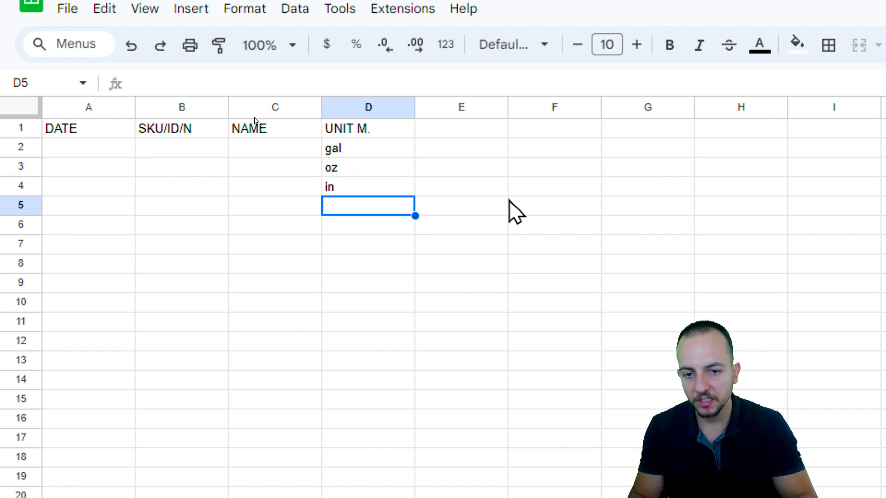
Enter the units pack 12, pack 6, pack 3 and uni in cells D5 to D8 under the UNIT M. header.
{"action": "type", "text": "pack 12"}
{"action": "key", "text": "Return"}
{"action": "type", "text": "pack "}
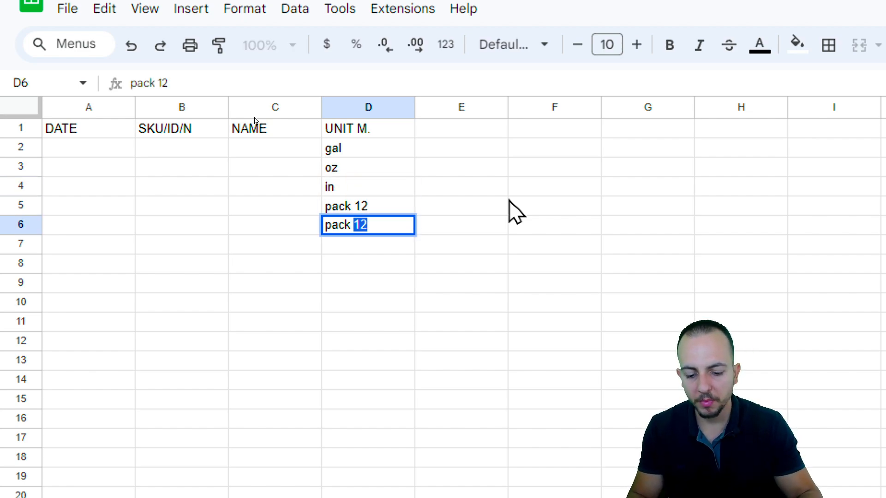
{"action": "type", "text": "6"}
{"action": "key", "text": "Return"}
{"action": "type", "text": "pack "}
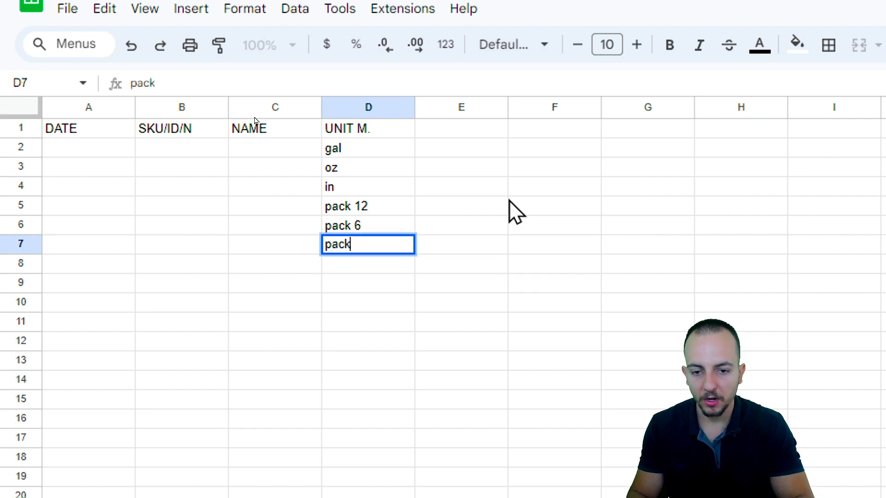
{"action": "type", "text": "3"}
{"action": "key", "text": "Return"}
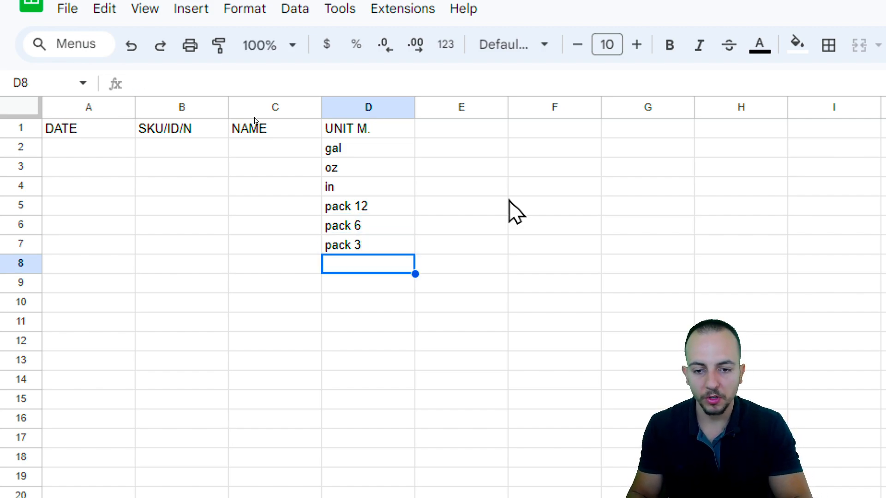
{"action": "type", "text": "uni"}
{"action": "key", "text": "BackSpace"}
{"action": "key", "text": "Return"}
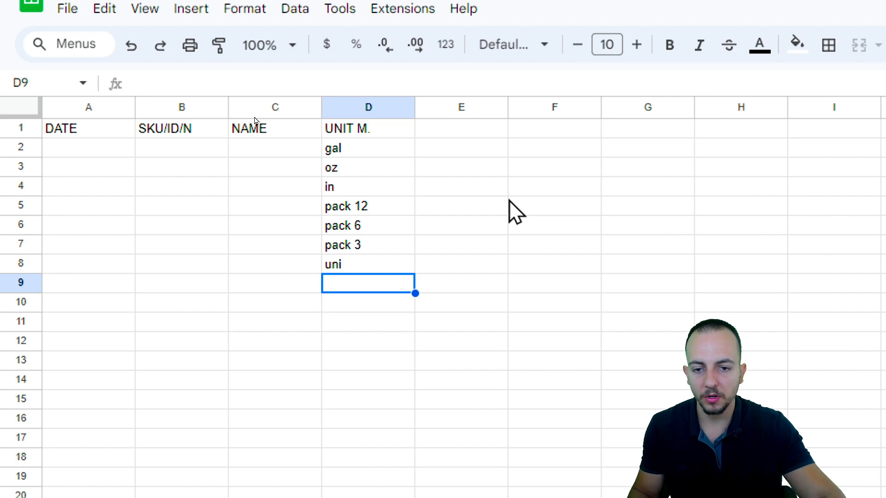
{"action": "left_click_drag", "start_coordinate": [373, 148], "coordinate": [350, 229]}
{"action": "left_click", "coordinate": [365, 126]}
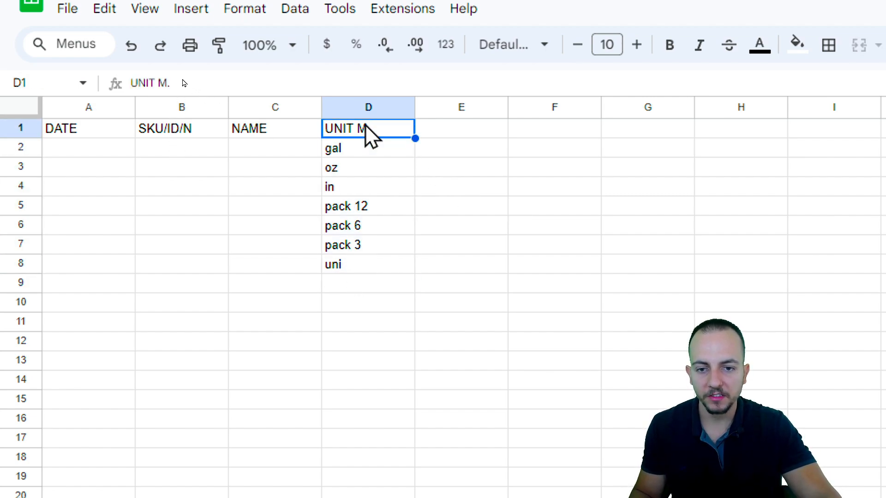
{"action": "left_click_drag", "start_coordinate": [366, 152], "coordinate": [362, 270]}
{"action": "left_click", "coordinate": [93, 150]}
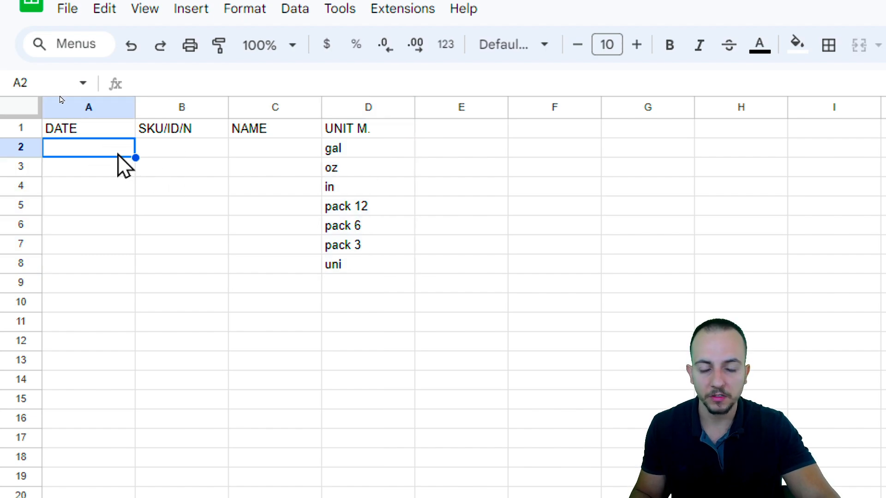
{"action": "left_click_drag", "start_coordinate": [95, 132], "coordinate": [93, 244]}
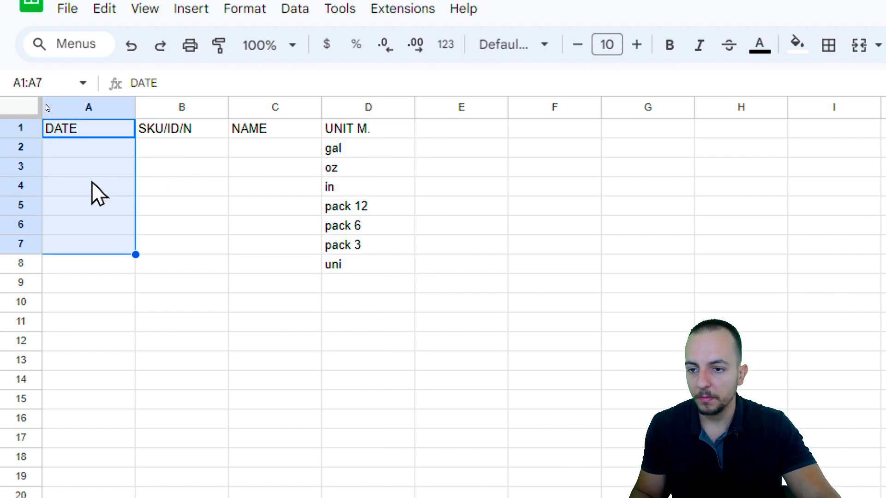
{"action": "left_click", "coordinate": [88, 148]}
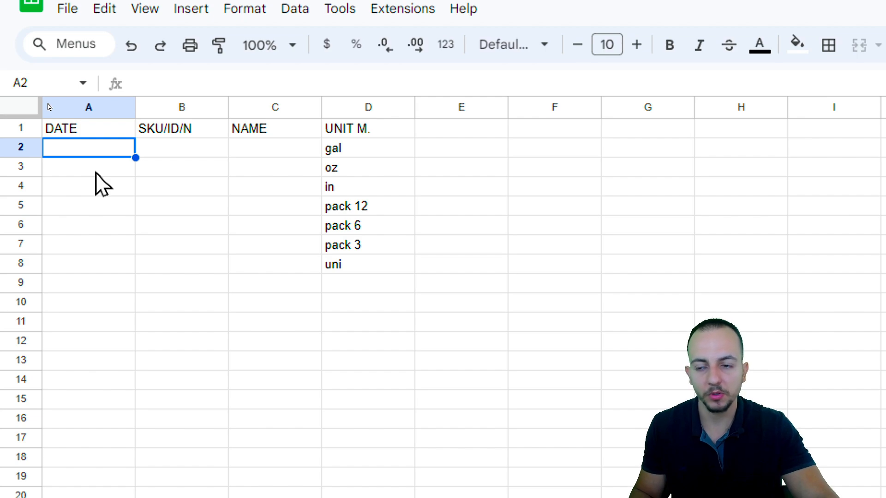
{"action": "type", "text": "01/0"}
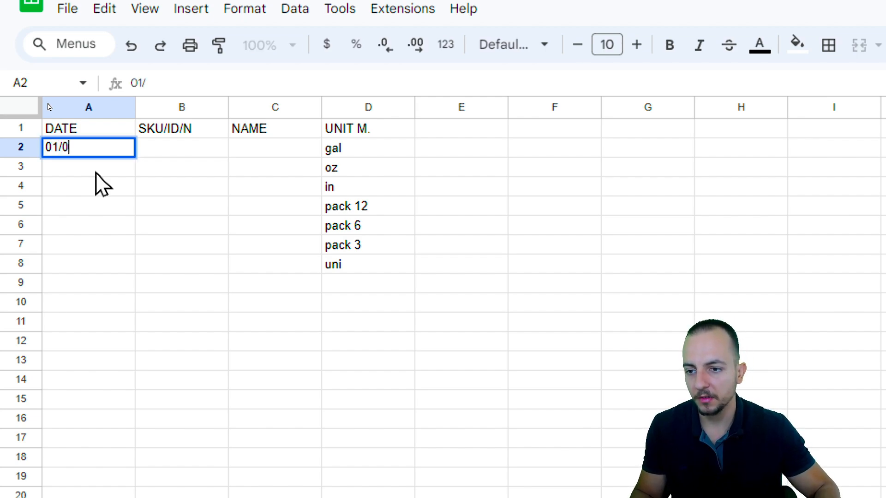
{"action": "type", "text": "1/2025"}
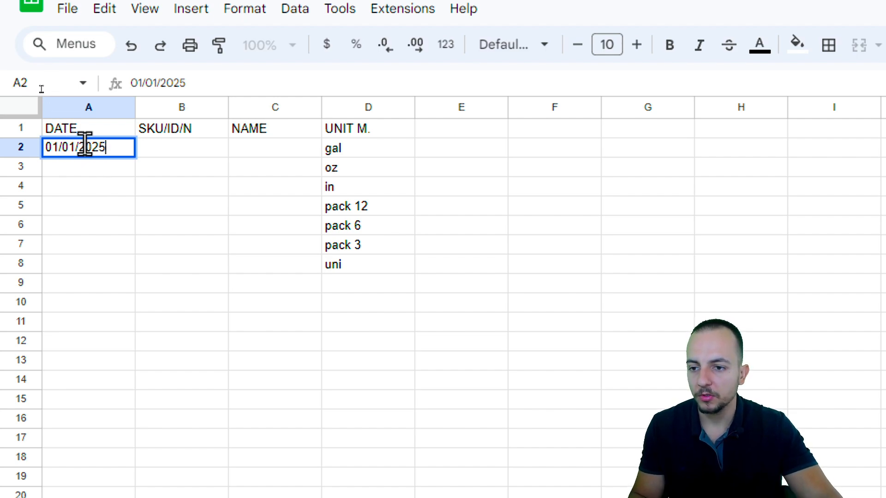
{"action": "key", "text": "Escape"}
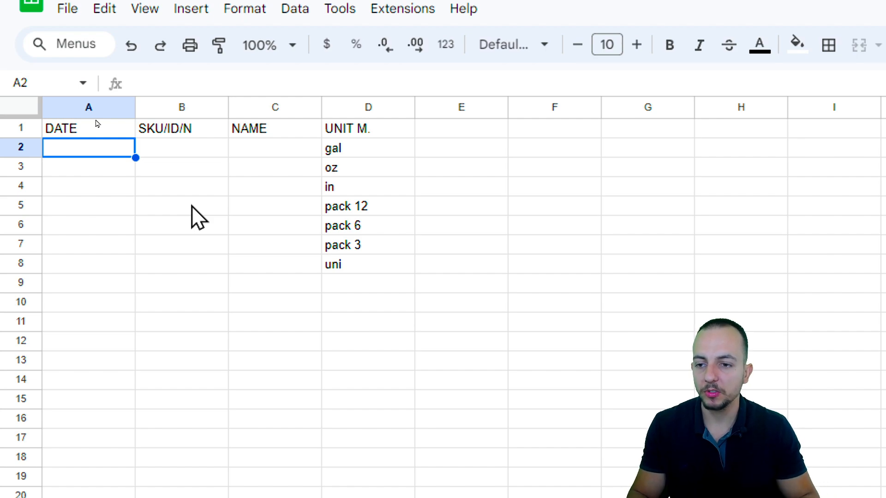
Add a data validation rule with the criterion Is valid date to the DATE column range A2:A1000.
{"action": "left_click_drag", "start_coordinate": [91, 153], "coordinate": [101, 388]}
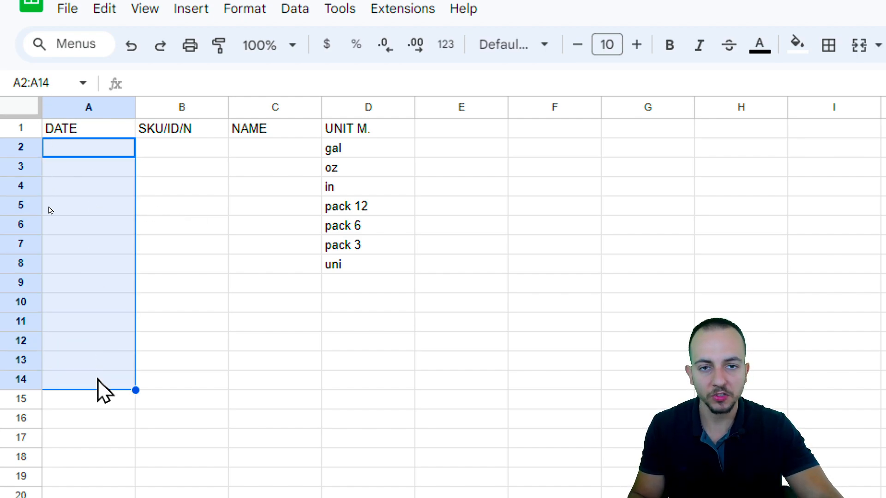
{"action": "left_click", "coordinate": [81, 150]}
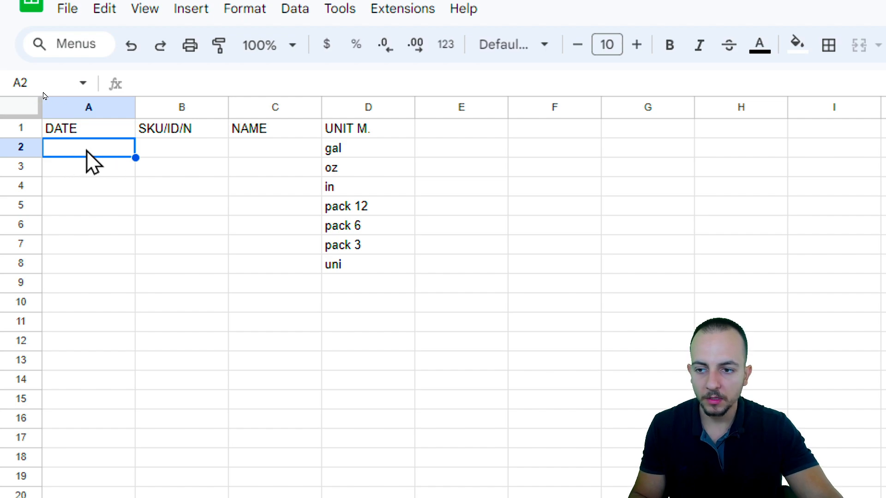
{"action": "left_click", "coordinate": [30, 154]}
{"action": "left_click", "coordinate": [89, 154]}
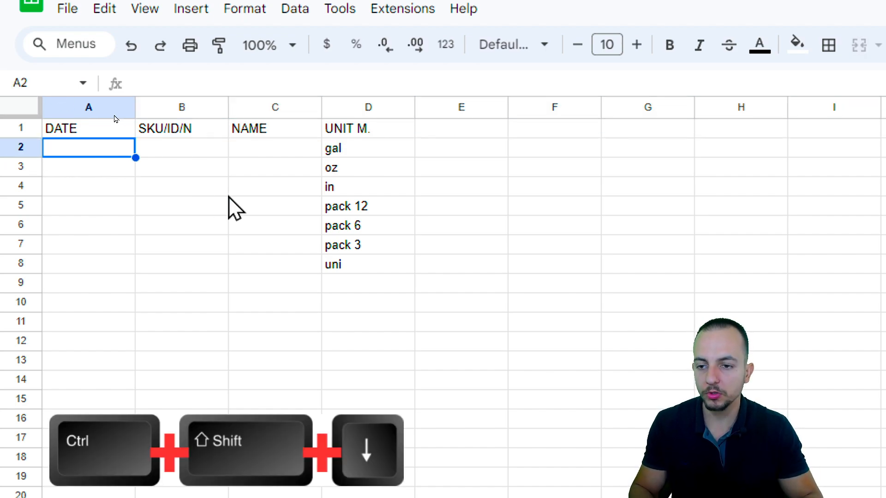
{"action": "key", "text": "ctrl+shift+Down"}
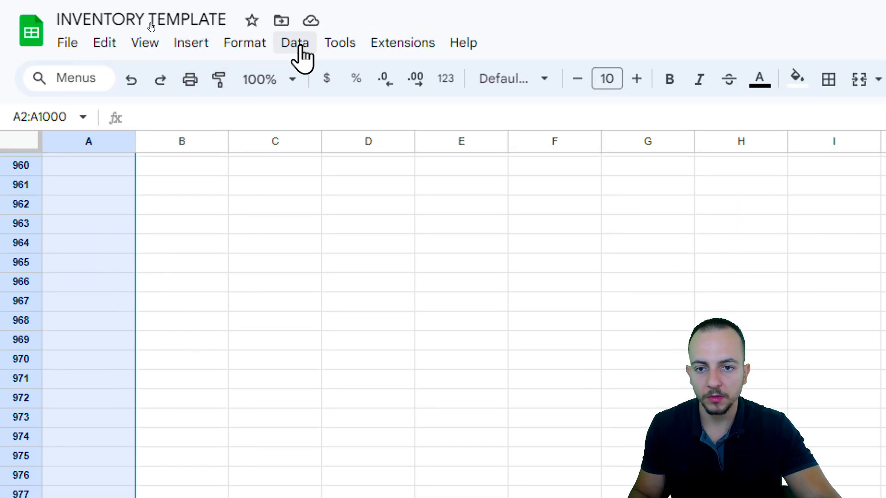
{"action": "left_click", "coordinate": [300, 47]}
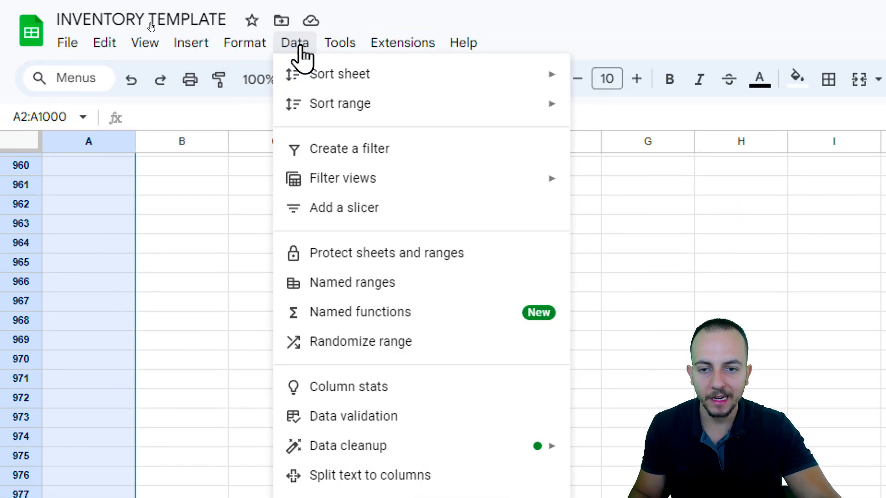
{"action": "left_click", "coordinate": [360, 421]}
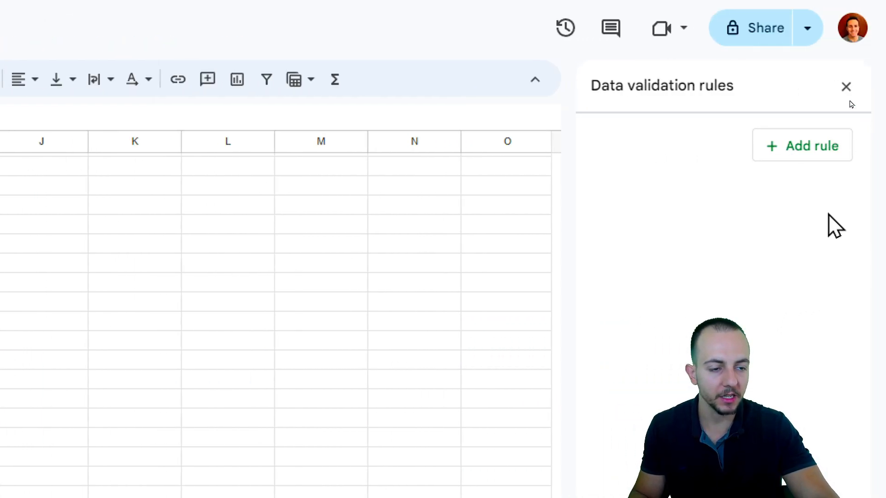
{"action": "left_click", "coordinate": [798, 161]}
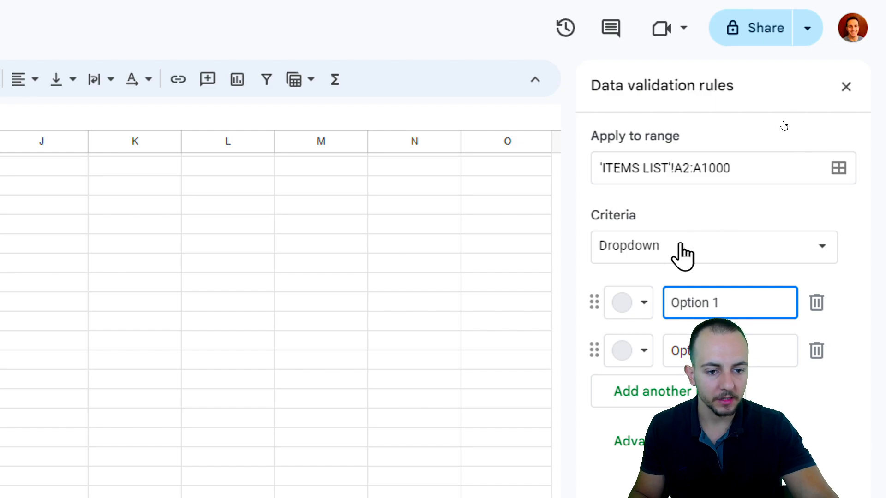
{"action": "left_click", "coordinate": [651, 263]}
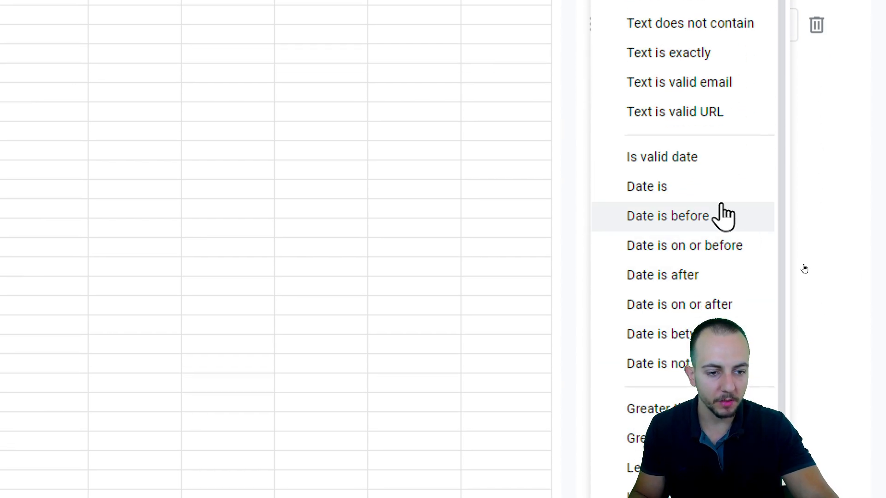
{"action": "left_click", "coordinate": [702, 160]}
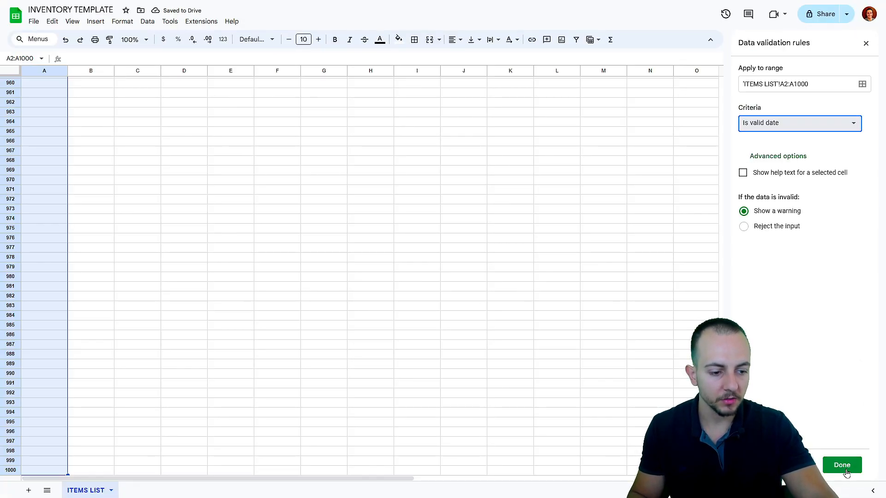
{"action": "left_click", "coordinate": [842, 466]}
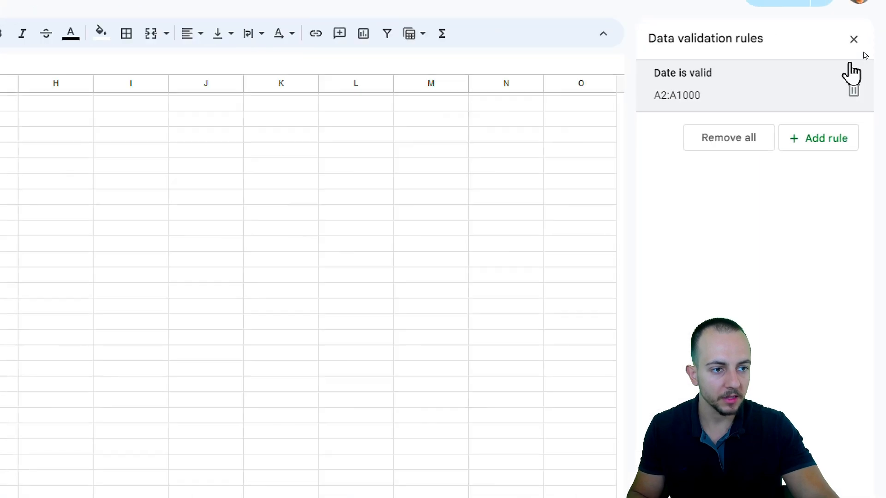
{"action": "left_click", "coordinate": [866, 43]}
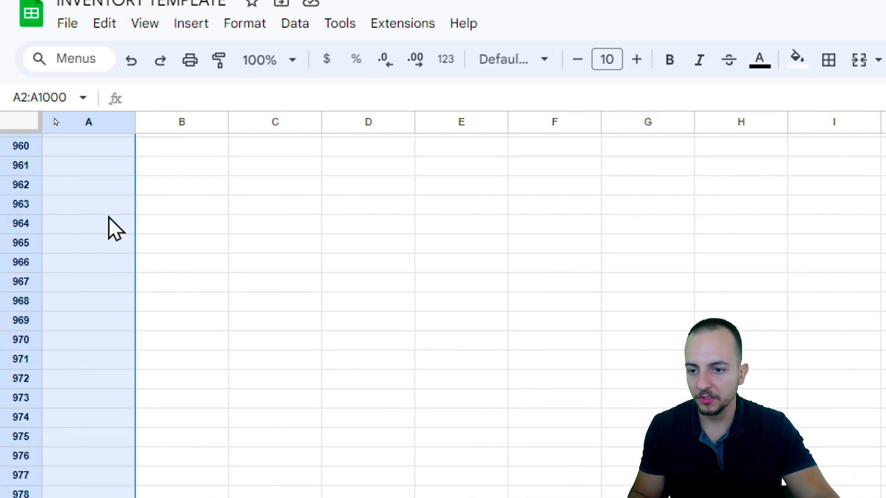
Choose 4/20/2024 from the calendar picker in cell A2 under the DATE header.
{"action": "left_click", "coordinate": [109, 215]}
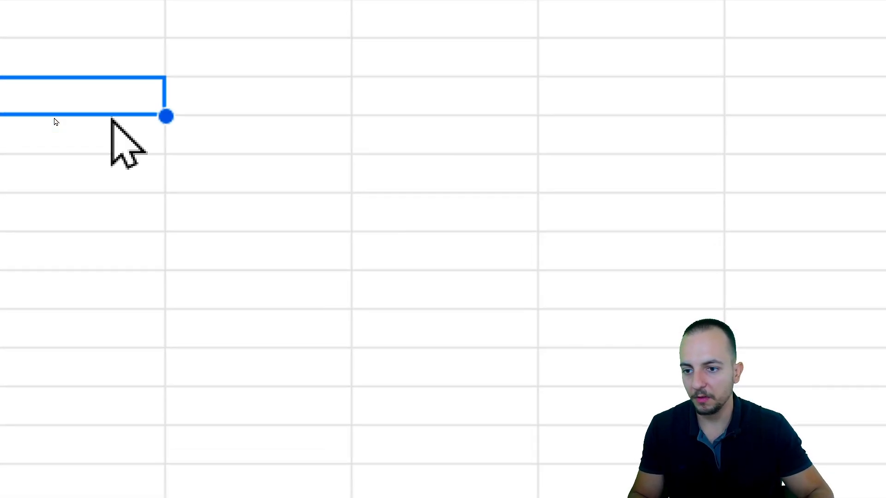
{"action": "key", "text": "ctrl+Up"}
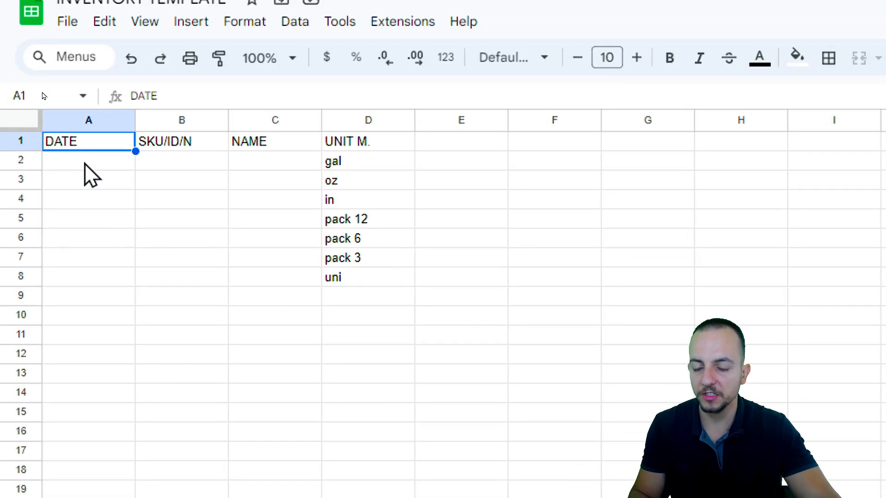
{"action": "left_click", "coordinate": [85, 162]}
{"action": "double_click", "coordinate": [82, 161]}
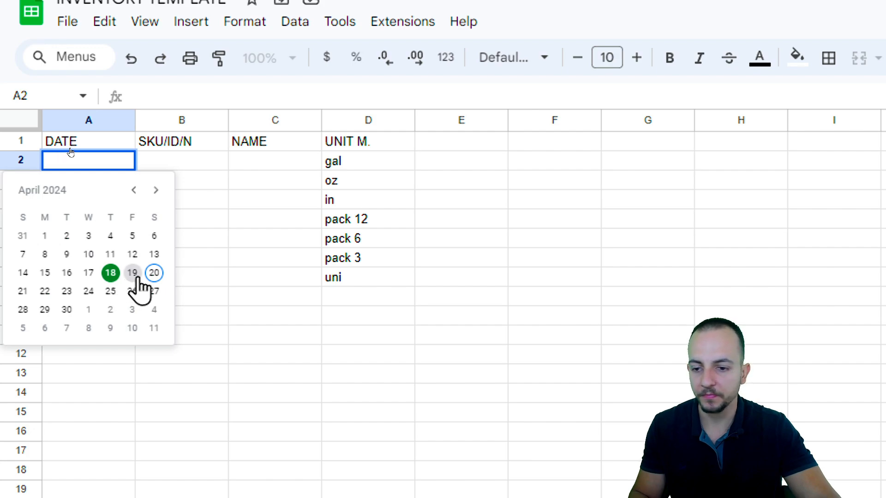
{"action": "left_click", "coordinate": [155, 273]}
Choose the dates 4/21/2024, 4/22/2024 and 4/23/2024 from the calendar picker in cells A3, A4 and A5.
{"action": "left_click", "coordinate": [108, 182]}
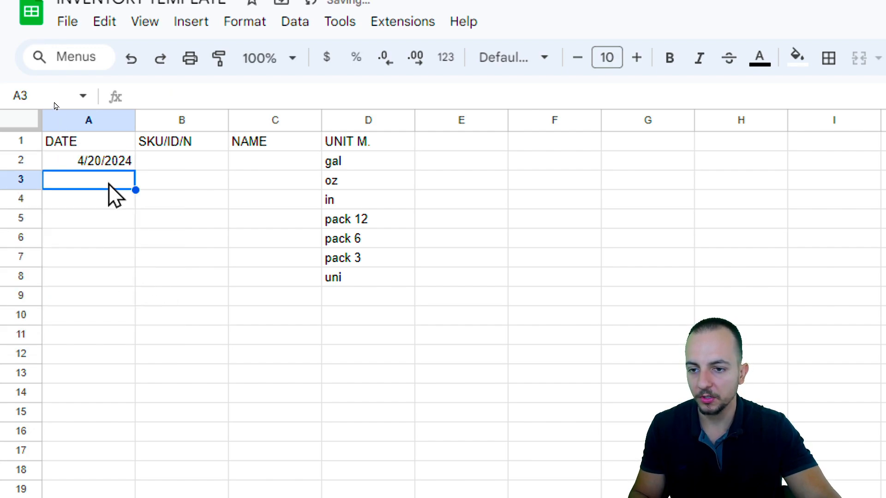
{"action": "double_click", "coordinate": [109, 181]}
{"action": "left_click", "coordinate": [22, 311]}
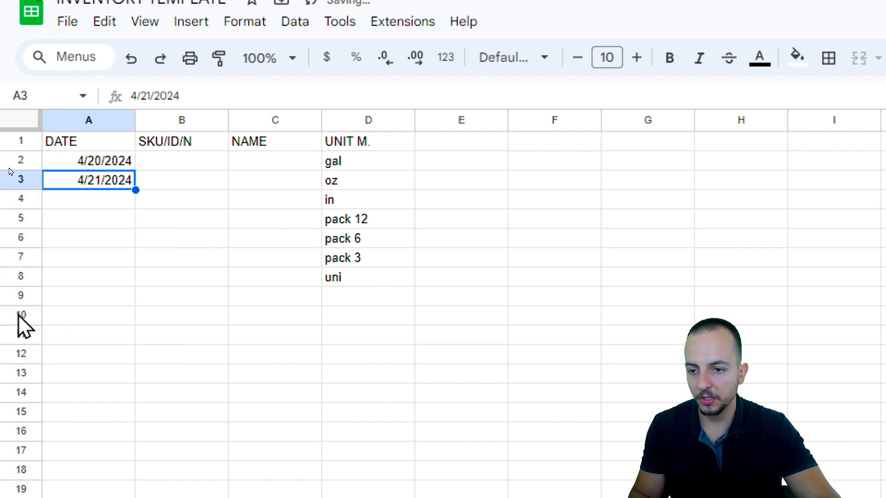
{"action": "double_click", "coordinate": [109, 198]}
{"action": "left_click", "coordinate": [42, 330]}
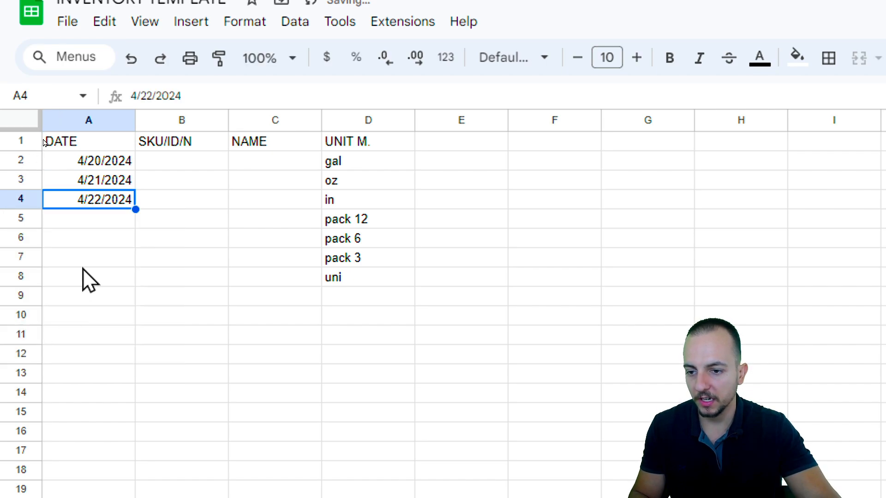
{"action": "left_click", "coordinate": [89, 236]}
{"action": "double_click", "coordinate": [89, 236]}
{"action": "left_click", "coordinate": [65, 349]}
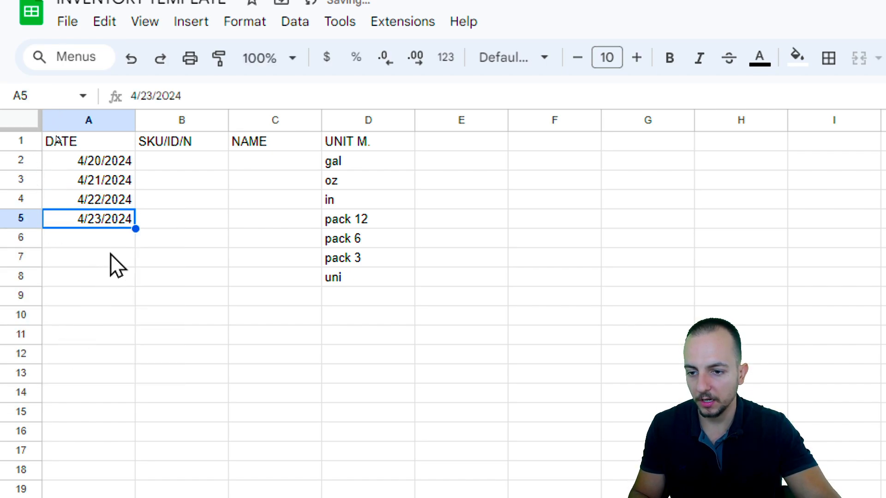
Fill the date 4/23/2024 down from cell A5 into cells A6, A7 and A8.
{"action": "left_click", "coordinate": [118, 239]}
{"action": "key", "text": "ctrl+d"}
{"action": "left_click", "coordinate": [99, 255]}
{"action": "key", "text": "ctrl+d"}
{"action": "left_click", "coordinate": [89, 276]}
{"action": "key", "text": "ctrl+d"}
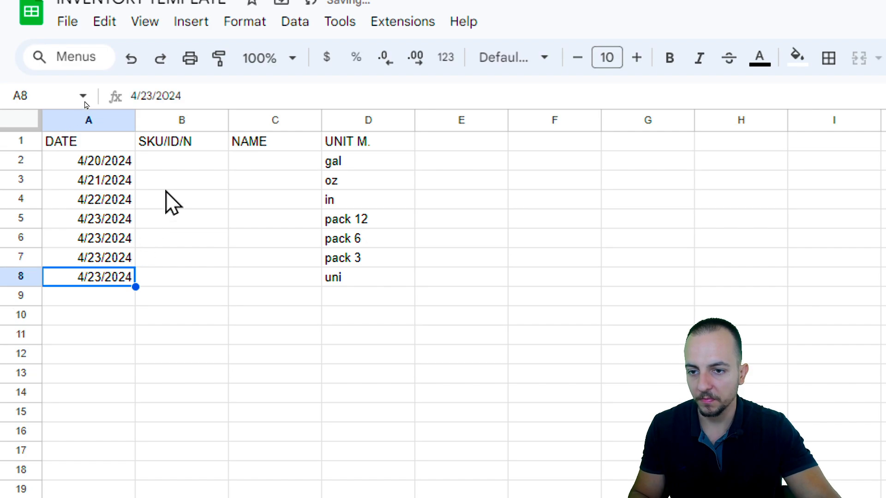
Enter the sample code 123abc in cell B2 under the SKU/ID/N header.
{"action": "left_click", "coordinate": [188, 165]}
{"action": "left_click_drag", "start_coordinate": [214, 174], "coordinate": [272, 281]}
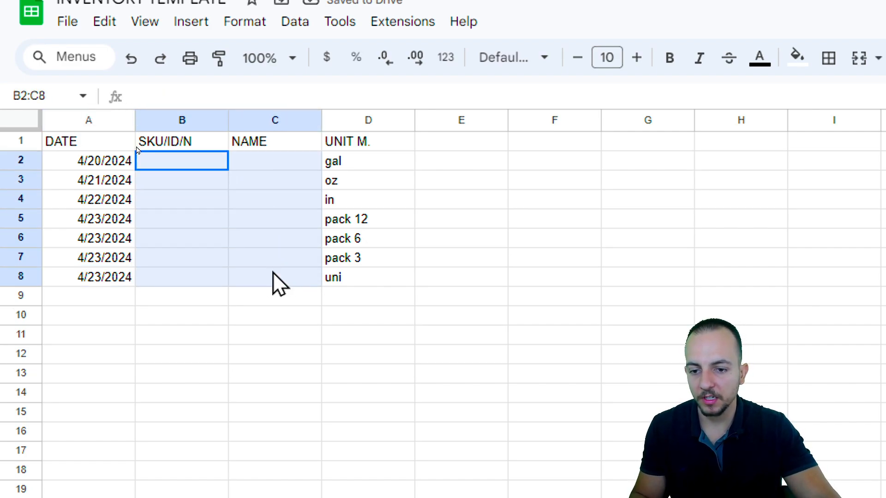
{"action": "left_click", "coordinate": [185, 165]}
{"action": "type", "text": "123"}
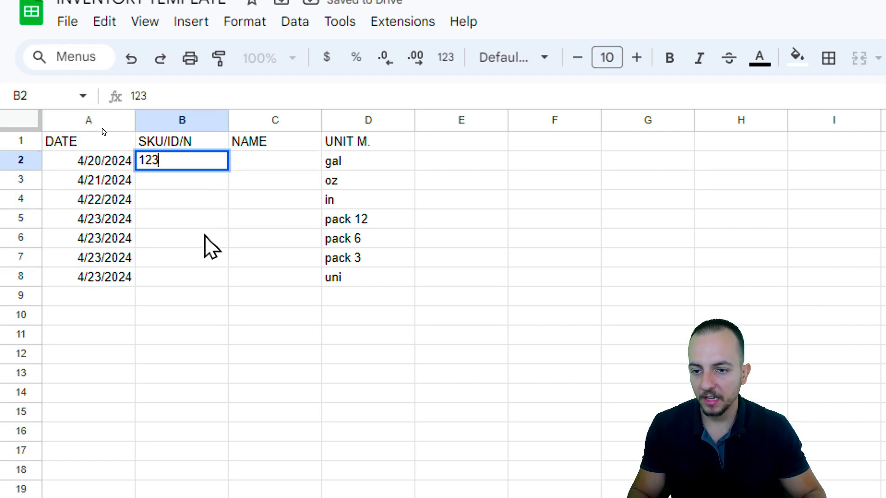
{"action": "type", "text": "abc"}
{"action": "key", "text": "Return"}
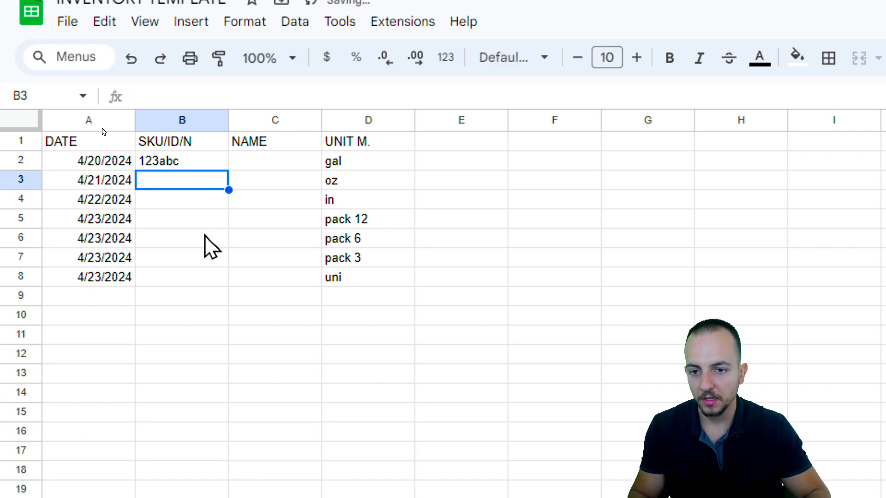
Enter Item A, Item B and Item C in cells C2, C3 and C4 under the NAME header.
{"action": "key", "text": "Up"}
{"action": "key", "text": "Right"}
{"action": "type", "text": "It"}
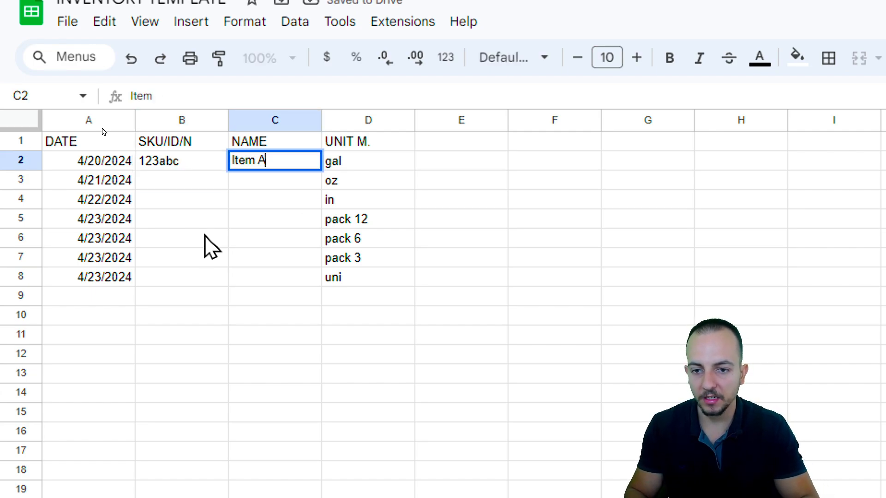
{"action": "key", "text": "Return"}
{"action": "type", "text": "Item "}
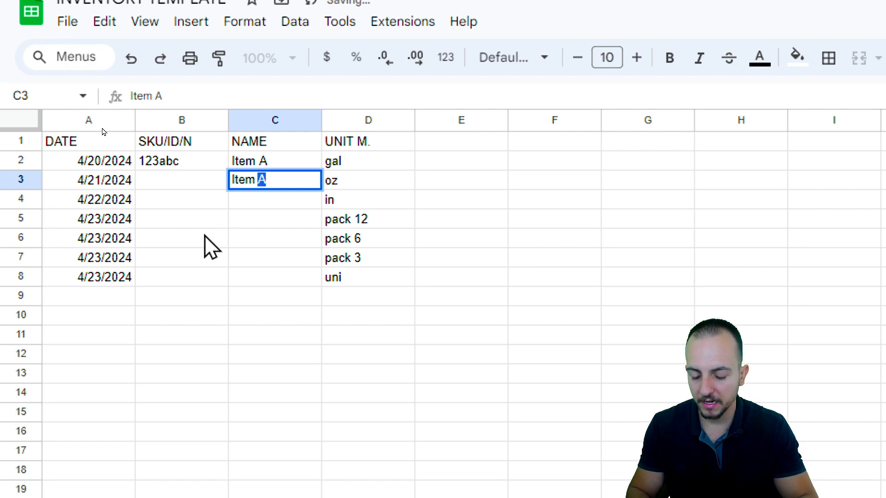
{"action": "type", "text": "B"}
{"action": "key", "text": "Return"}
{"action": "type", "text": "Item C"}
{"action": "key", "text": "Return"}
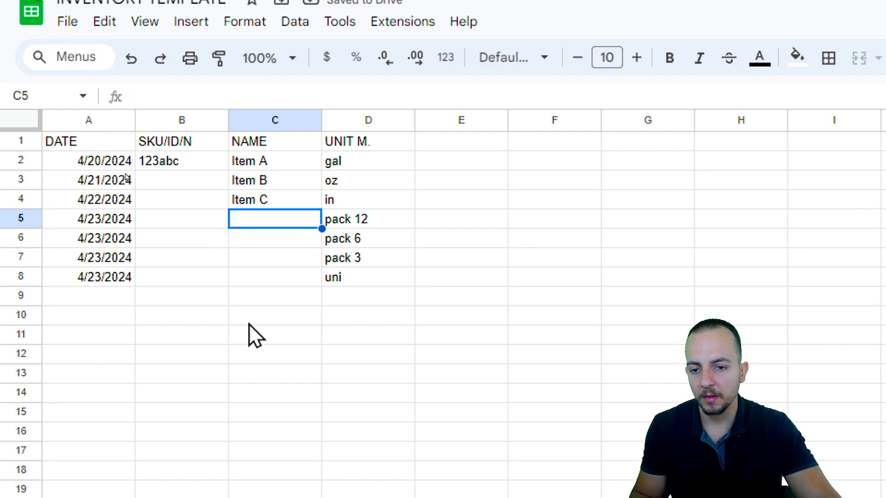
{"action": "left_click_drag", "start_coordinate": [108, 161], "coordinate": [349, 288]}
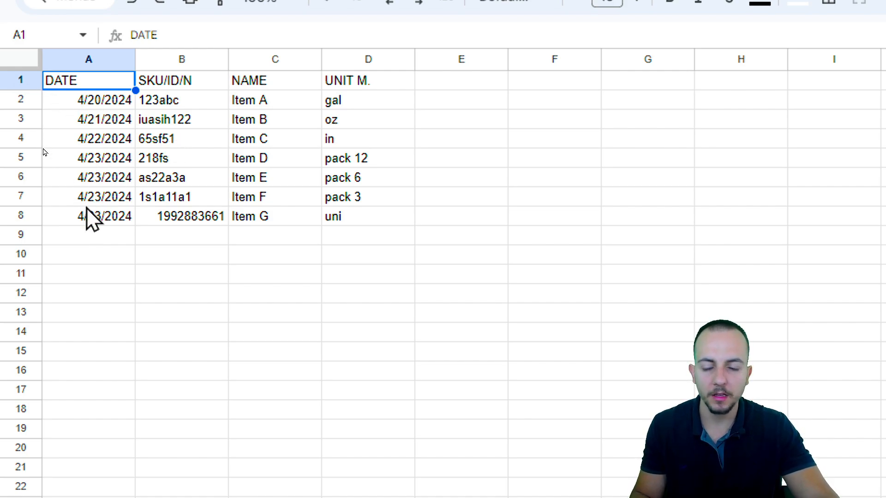
{"action": "left_click_drag", "start_coordinate": [93, 235], "coordinate": [100, 290]}
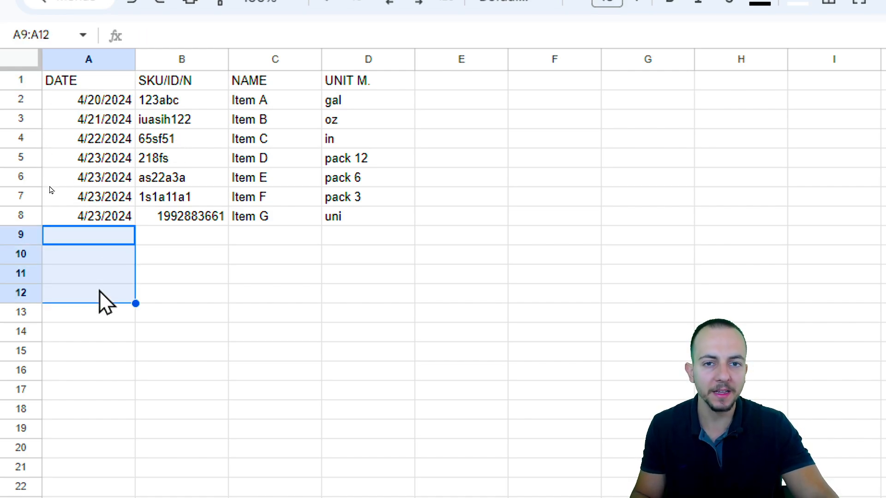
{"action": "left_click_drag", "start_coordinate": [21, 235], "coordinate": [48, 360]}
{"action": "left_click_drag", "start_coordinate": [109, 252], "coordinate": [369, 303]}
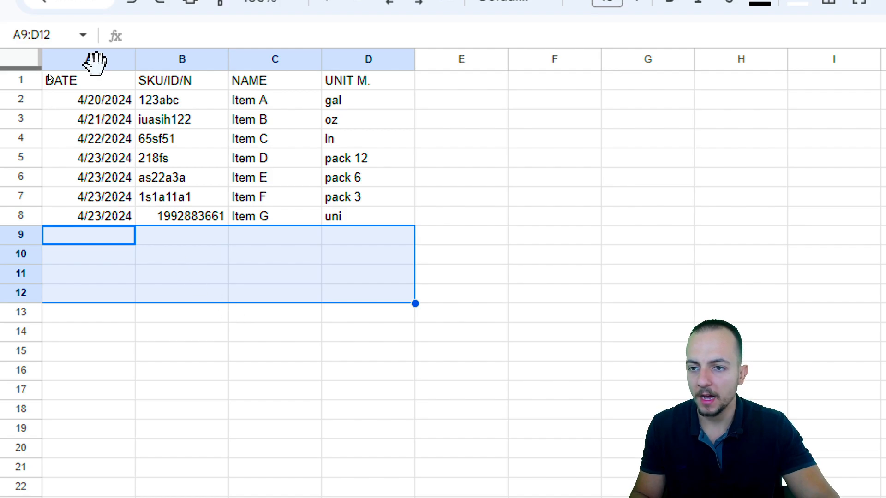
Align the contents of columns A to D to the center horizontally and to the middle vertically.
{"action": "left_click_drag", "start_coordinate": [88, 63], "coordinate": [331, 69]}
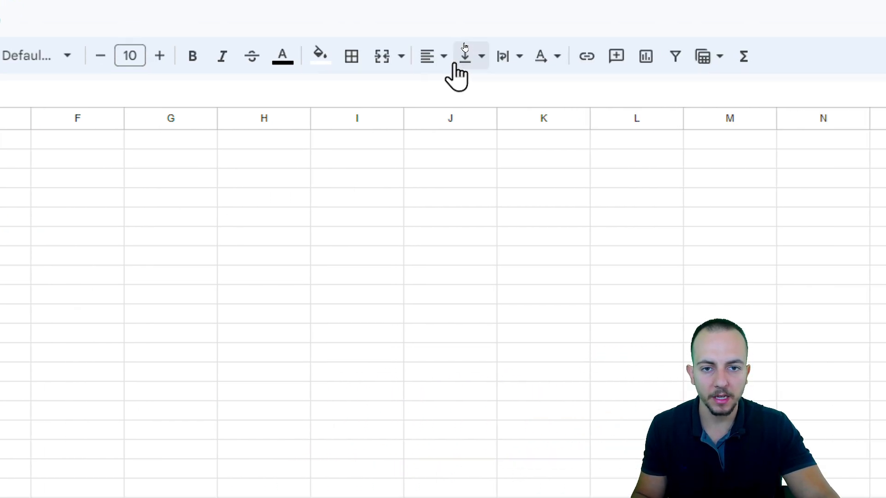
{"action": "left_click", "coordinate": [441, 55]}
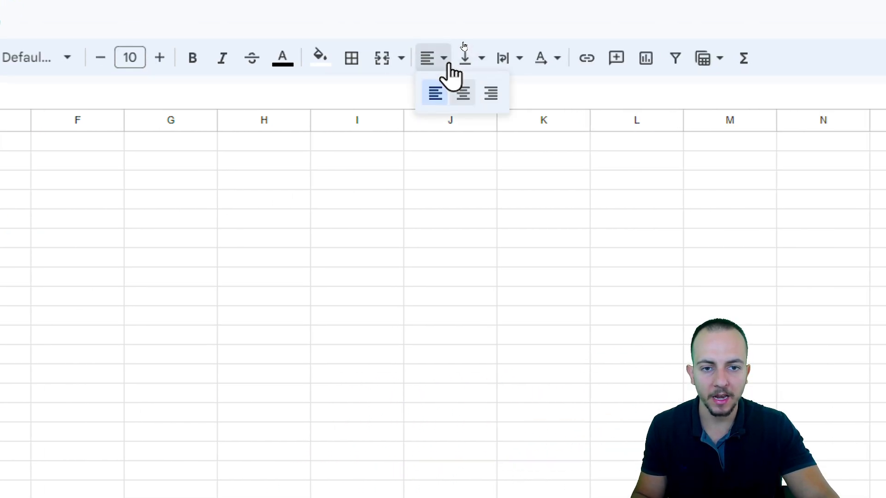
{"action": "left_click", "coordinate": [464, 97]}
{"action": "left_click", "coordinate": [471, 58]}
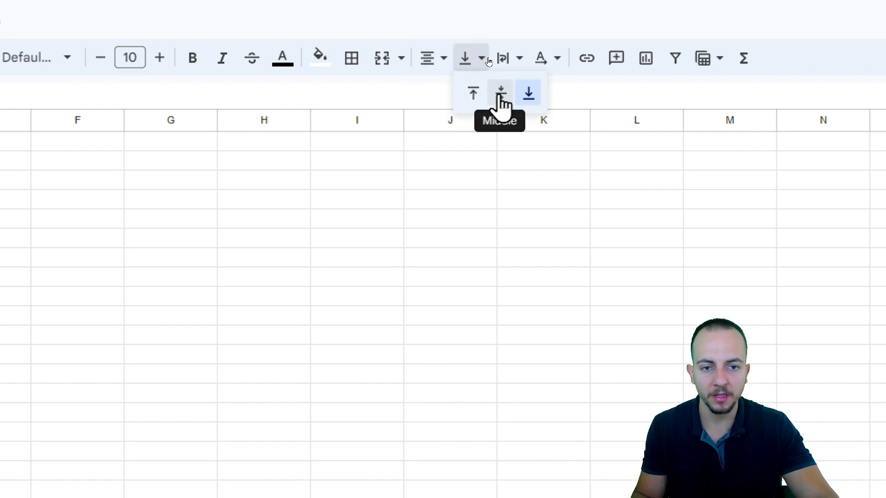
{"action": "left_click", "coordinate": [501, 100]}
Format the header cells A1:D1 with bold white text on a blue fill.
{"action": "left_click", "coordinate": [121, 147]}
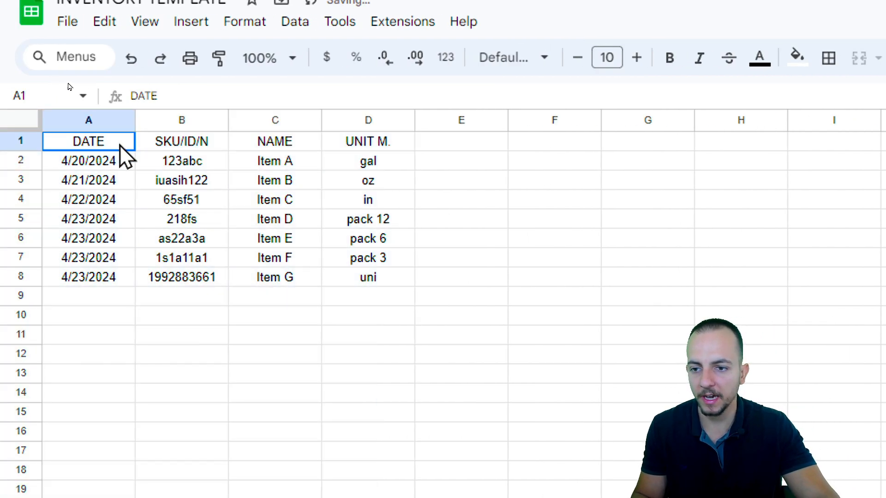
{"action": "left_click_drag", "start_coordinate": [121, 147], "coordinate": [362, 146]}
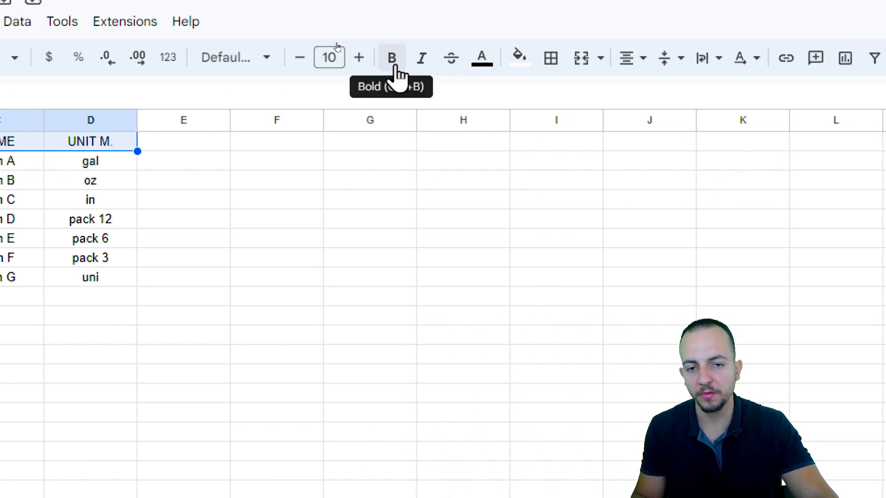
{"action": "left_click", "coordinate": [393, 60]}
{"action": "left_click", "coordinate": [480, 62]}
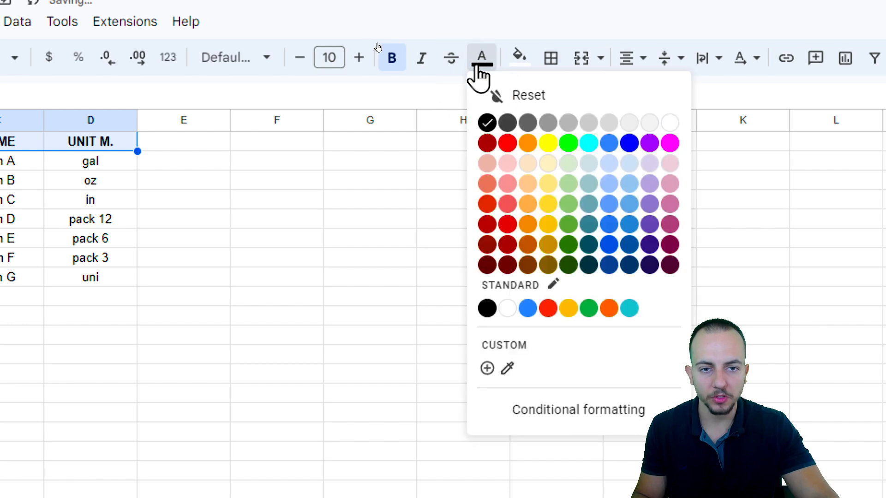
{"action": "left_click", "coordinate": [670, 122]}
{"action": "left_click", "coordinate": [509, 69]}
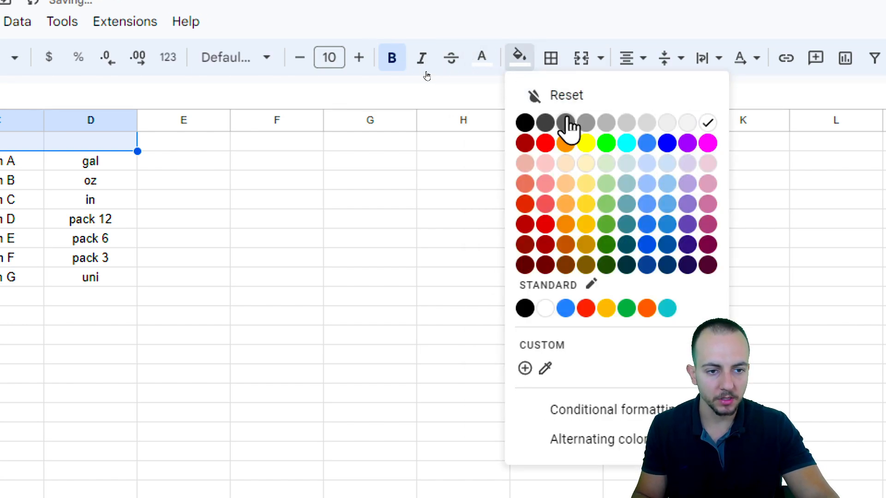
{"action": "left_click", "coordinate": [668, 244]}
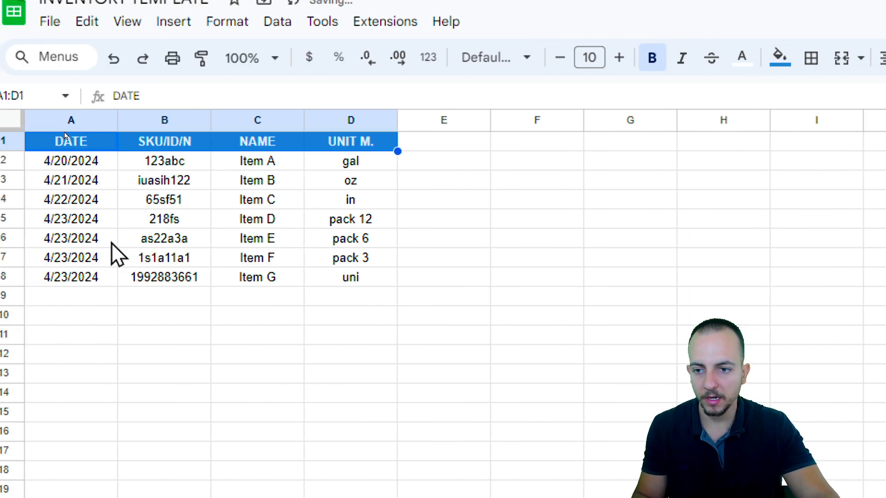
{"action": "left_click", "coordinate": [112, 243]}
{"action": "left_click", "coordinate": [96, 147]}
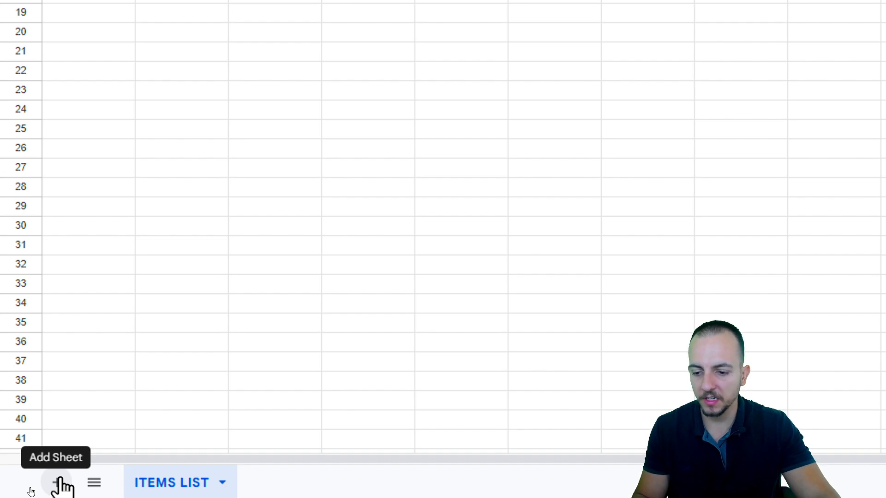
Add a new sheet and rename it RECEIVE.
{"action": "left_click", "coordinate": [57, 482]}
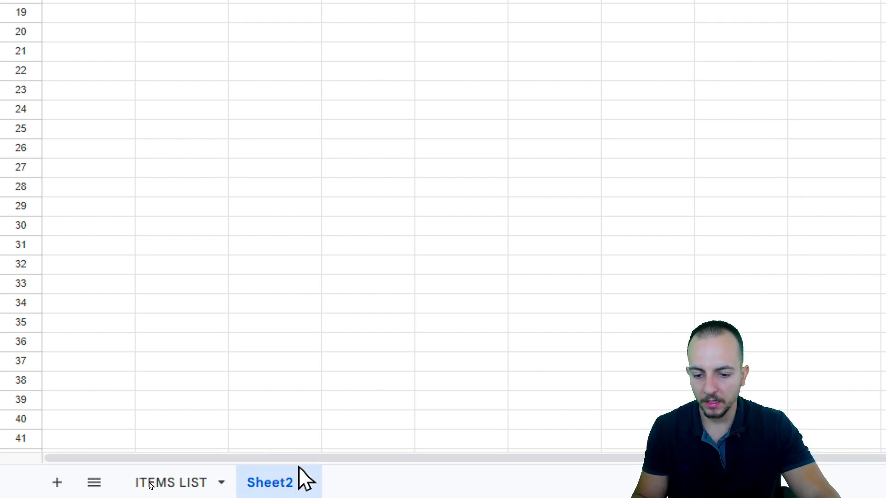
{"action": "right_click", "coordinate": [283, 482]}
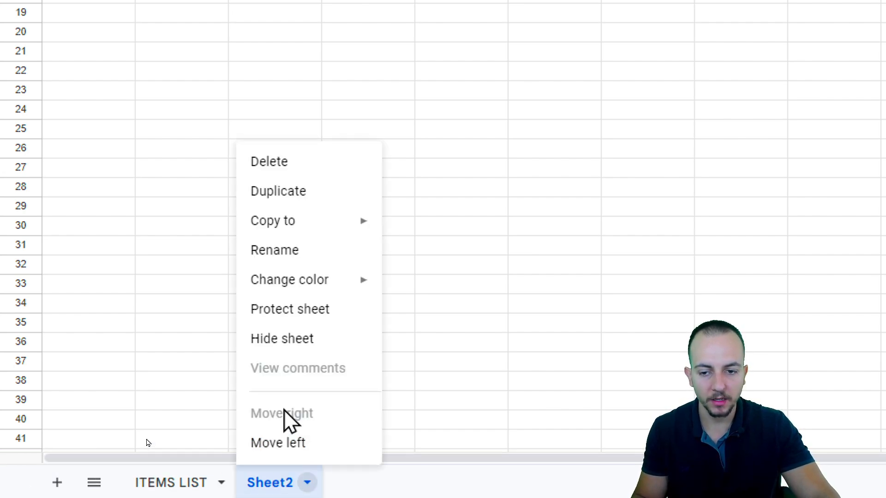
{"action": "left_click", "coordinate": [313, 257]}
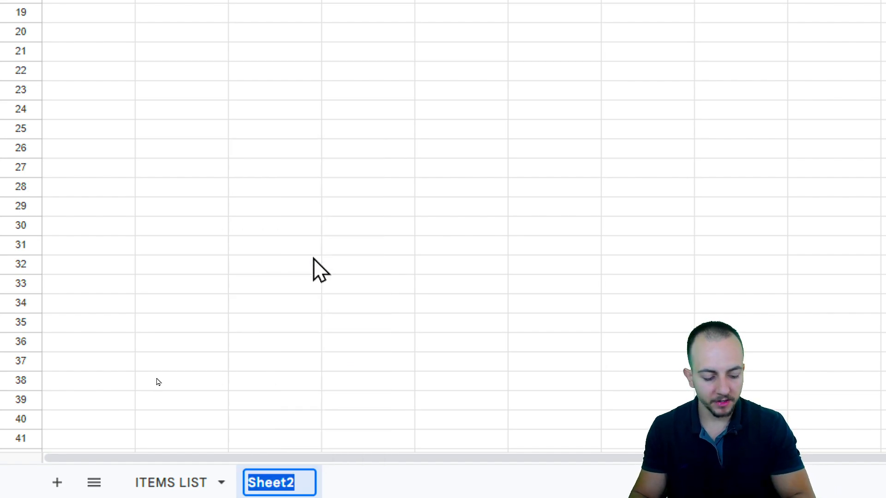
{"action": "type", "text": "RECEIVE"}
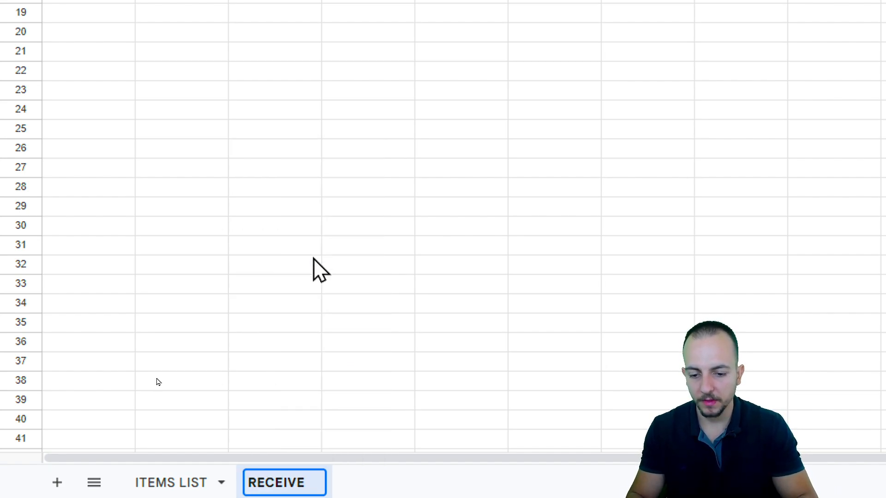
{"action": "key", "text": "Return"}
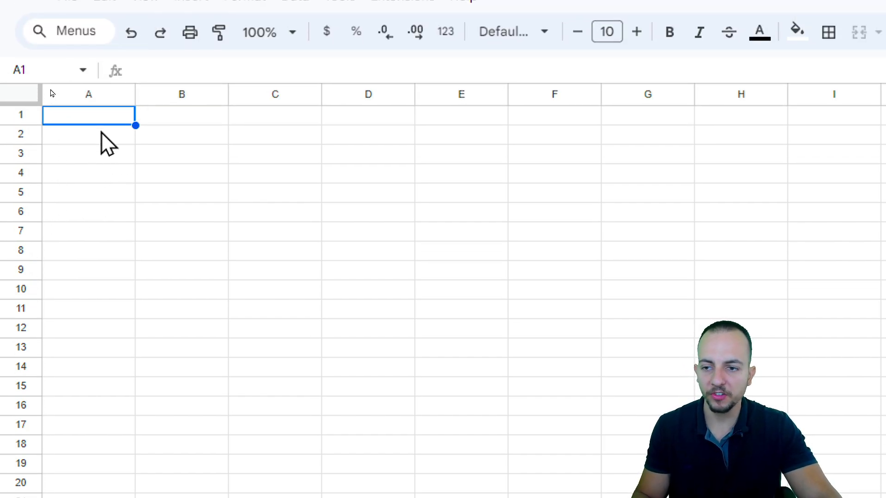
Enter the headers DATE, SKU/ID, NAME and UNIT M. in cells A1 to D1 of the RECEIVE sheet.
{"action": "type", "text": "DATE"}
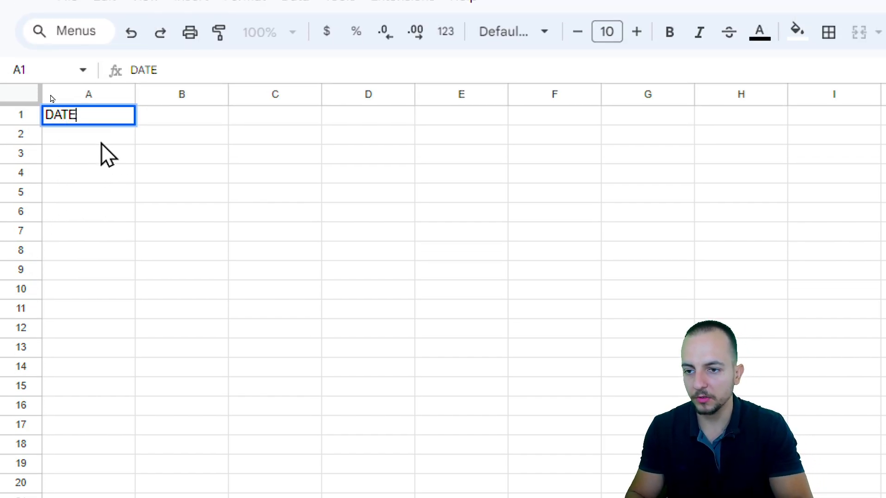
{"action": "key", "text": "Tab"}
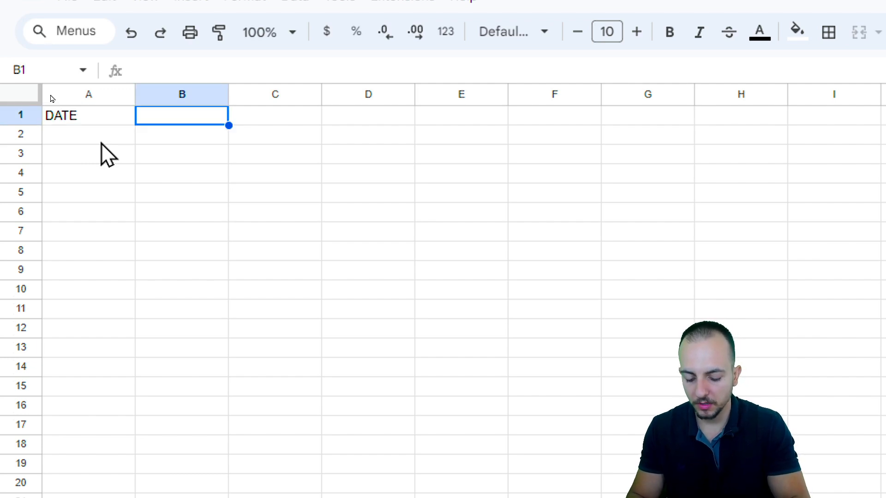
{"action": "type", "text": "SKU"}
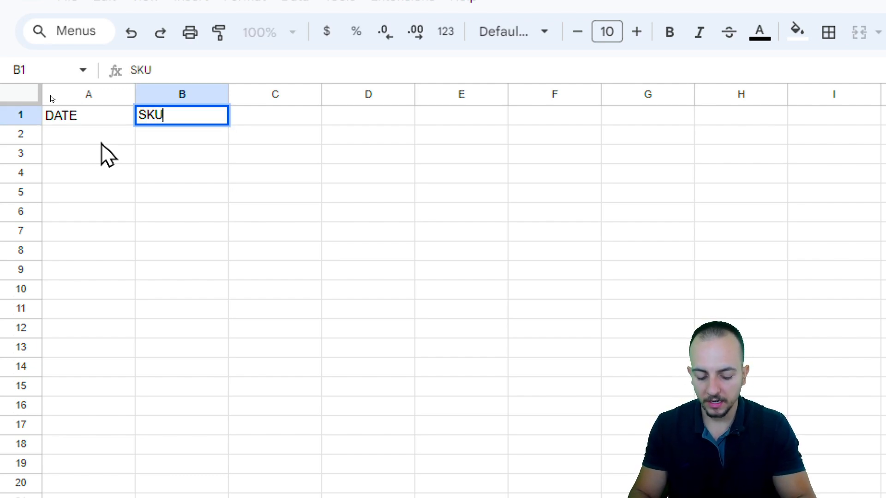
{"action": "type", "text": "/ID"}
{"action": "key", "text": "Tab"}
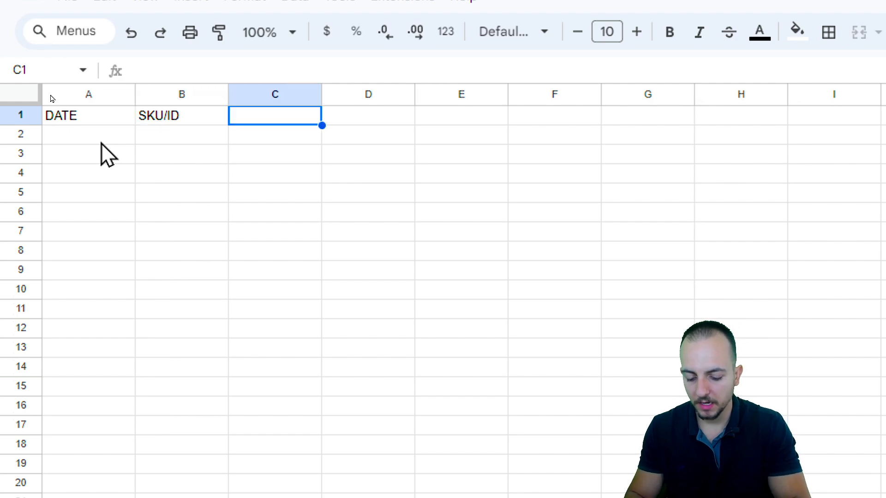
{"action": "type", "text": "NAME"}
{"action": "key", "text": "Tab"}
{"action": "type", "text": "UN"}
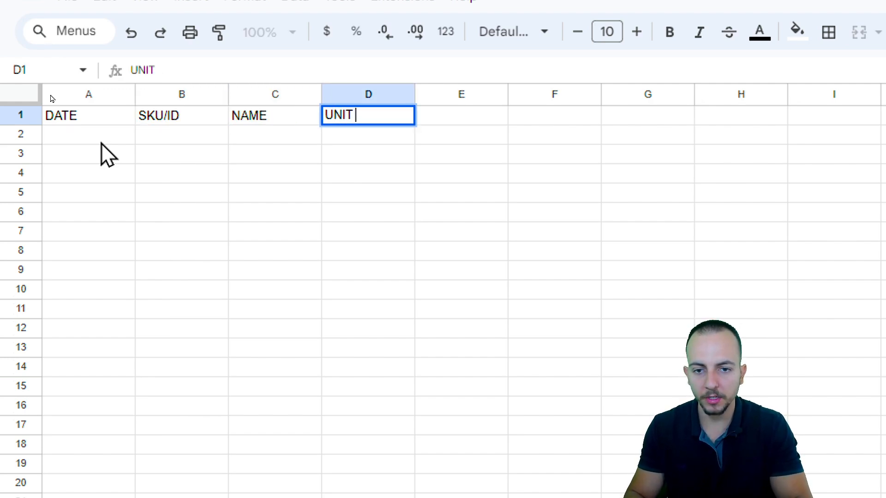
{"action": "key", "text": "Tab"}
Enter the headers QTY, UNIT COST and TOTAL COST in cells E1 to G1 of the RECEIVE sheet.
{"action": "type", "text": "QTY"}
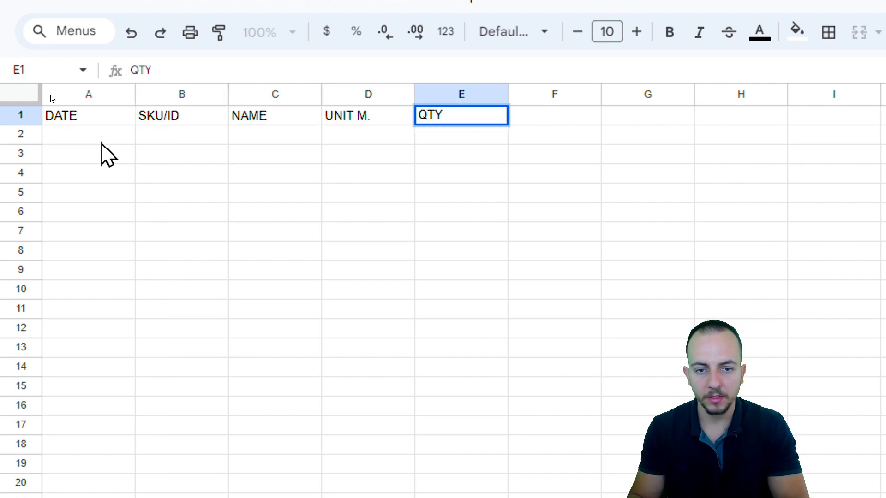
{"action": "key", "text": "Tab"}
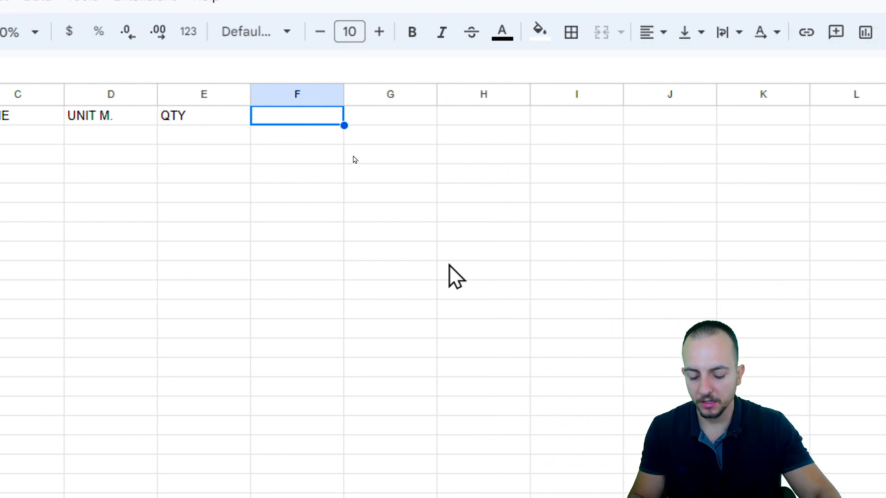
{"action": "type", "text": "UNIT COST"}
{"action": "key", "text": "Tab"}
{"action": "type", "text": "TOTAL "}
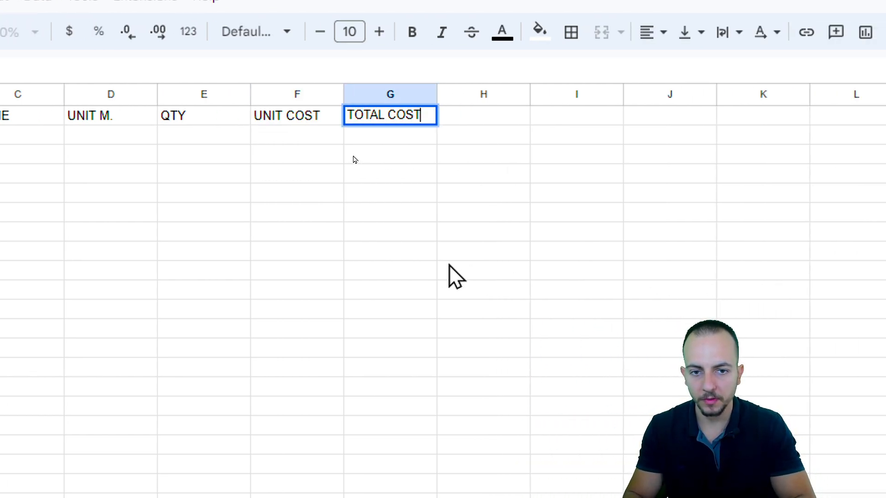
{"action": "type", "text": "COST"}
{"action": "key", "text": "Tab"}
{"action": "left_click_drag", "start_coordinate": [480, 95], "coordinate": [672, 95]}
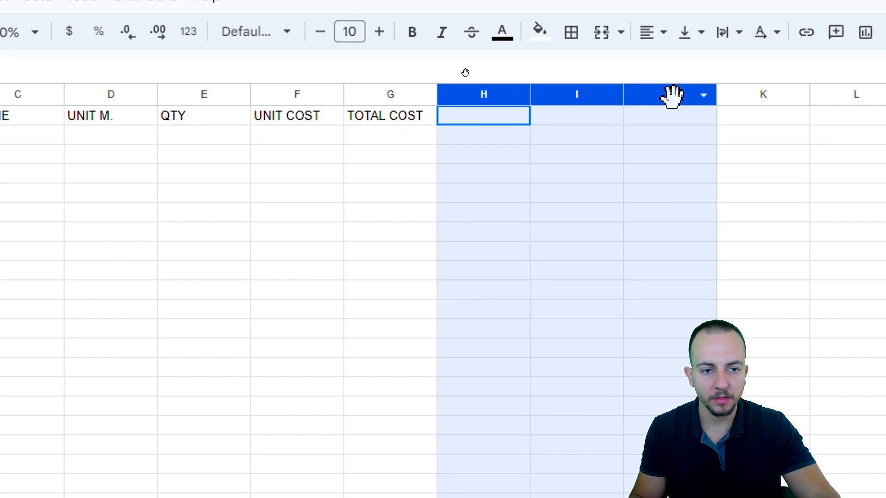
{"action": "left_click", "coordinate": [486, 119]}
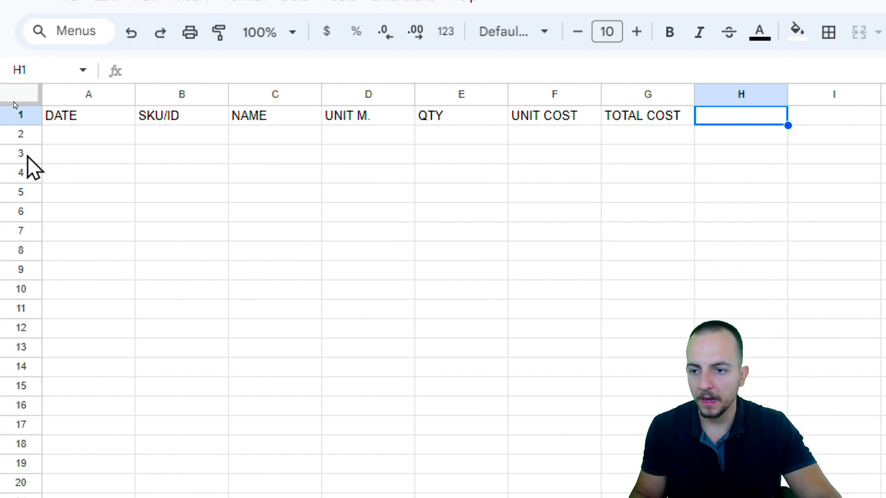
{"action": "left_click_drag", "start_coordinate": [121, 111], "coordinate": [99, 167]}
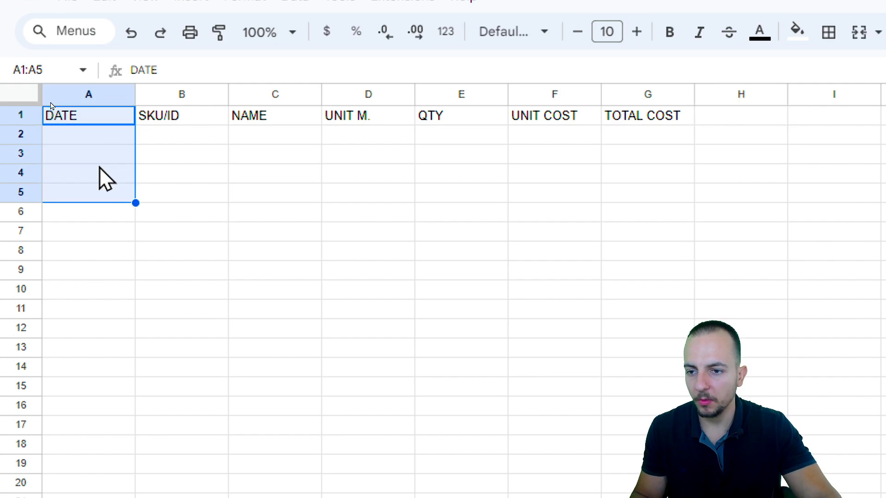
{"action": "left_click", "coordinate": [99, 138]}
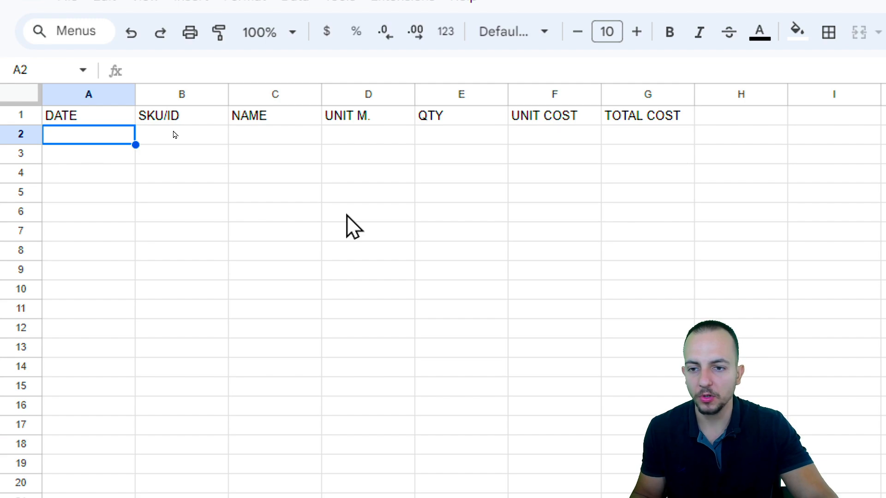
{"action": "left_click_drag", "start_coordinate": [115, 136], "coordinate": [97, 180]}
{"action": "left_click", "coordinate": [105, 143]}
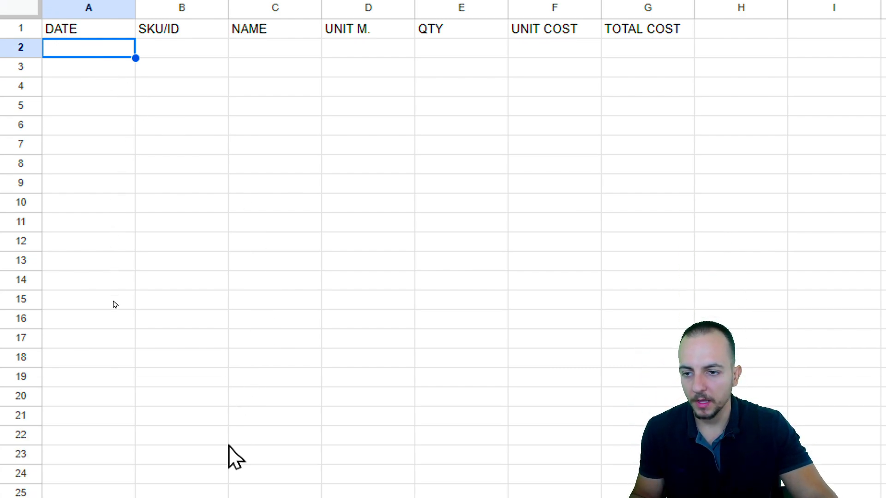
Copy the empty date-validated cell A10 from the ITEMS LIST sheet and paste it into A2:A1000 of the RECEIVE sheet.
{"action": "left_click", "coordinate": [178, 481]}
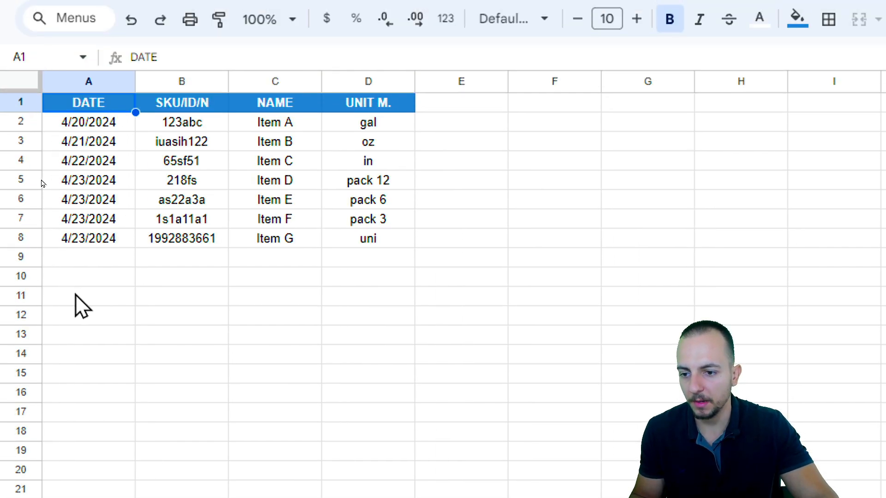
{"action": "left_click", "coordinate": [97, 280]}
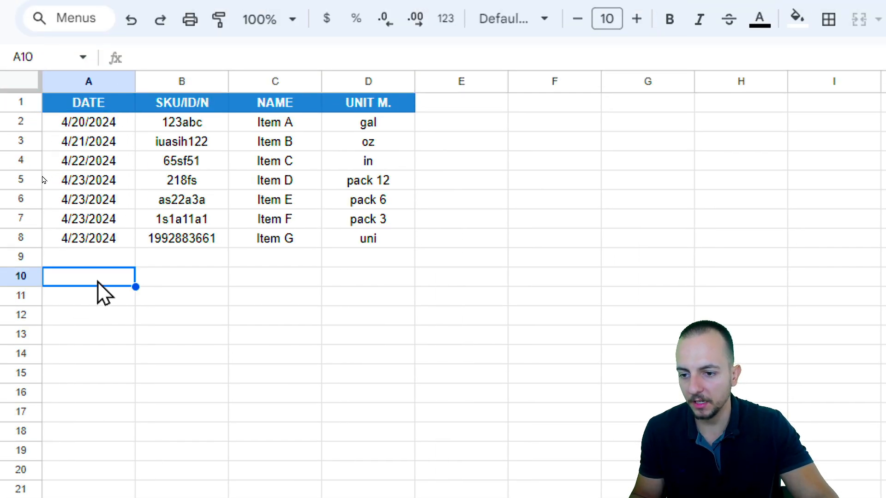
{"action": "left_click", "coordinate": [103, 314]}
{"action": "left_click", "coordinate": [95, 278]}
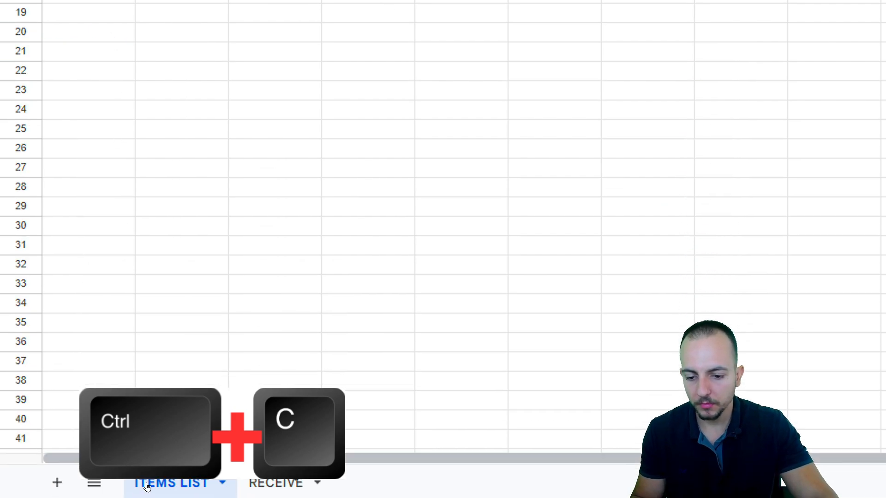
{"action": "left_click", "coordinate": [296, 485]}
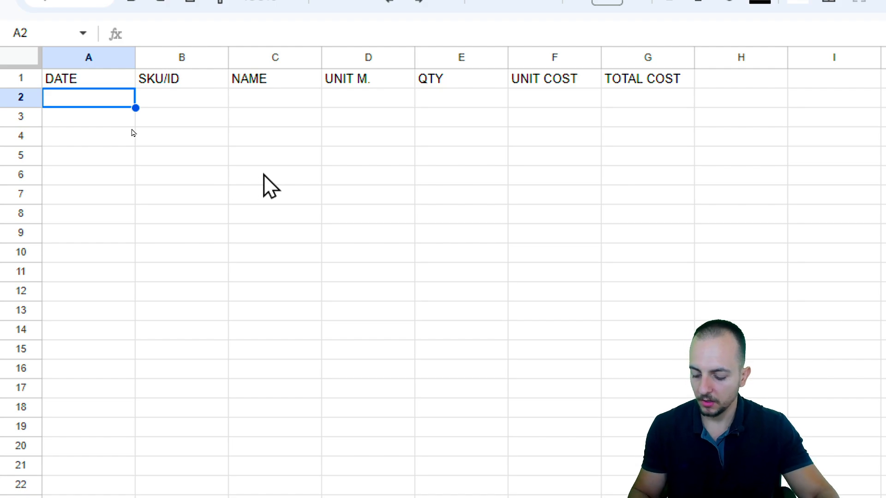
{"action": "key", "text": "ctrl+shift+Down"}
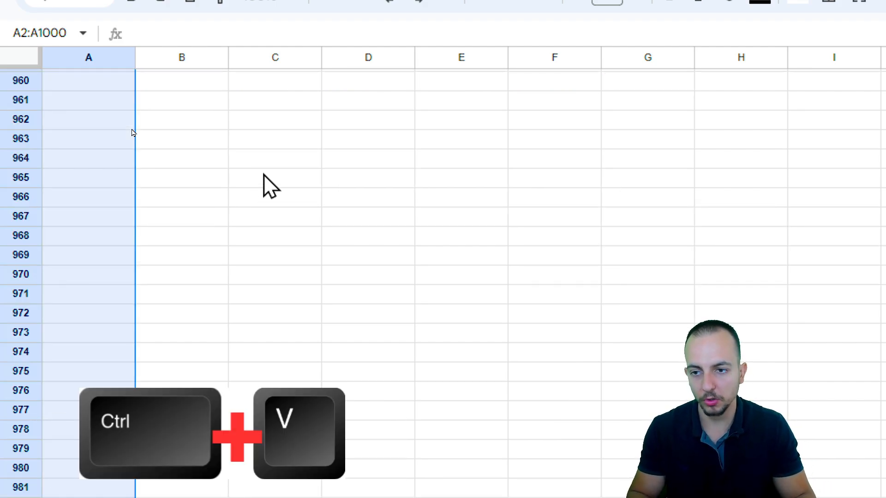
{"action": "key", "text": "ctrl+Up"}
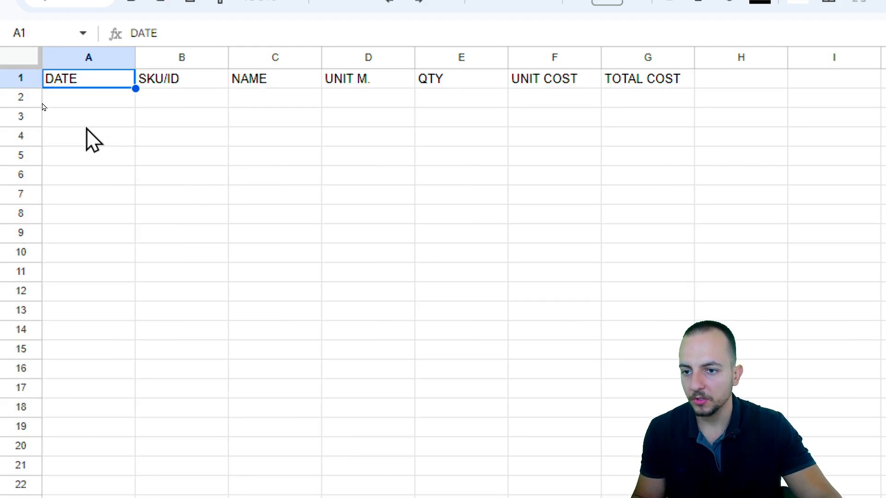
Pick the dates 4/20/2024 for cell A2 and 4/21/2024 for cell A3.
{"action": "double_click", "coordinate": [87, 98]}
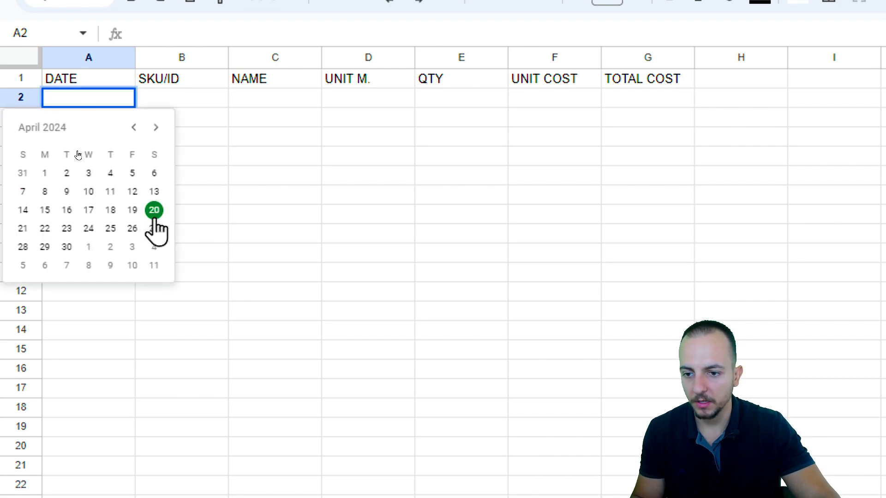
{"action": "left_click", "coordinate": [155, 214]}
{"action": "double_click", "coordinate": [90, 117]}
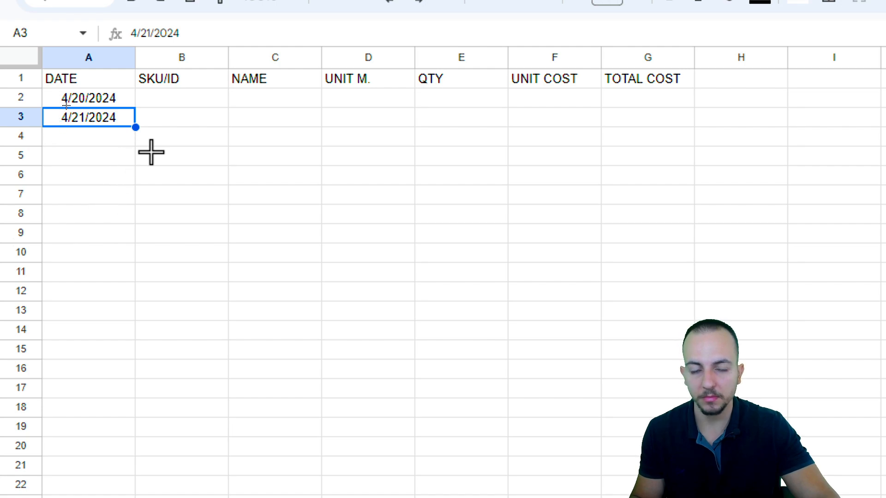
Try to enter 123ASDAS as the SKU/ID in cell B2.
{"action": "left_click", "coordinate": [186, 106]}
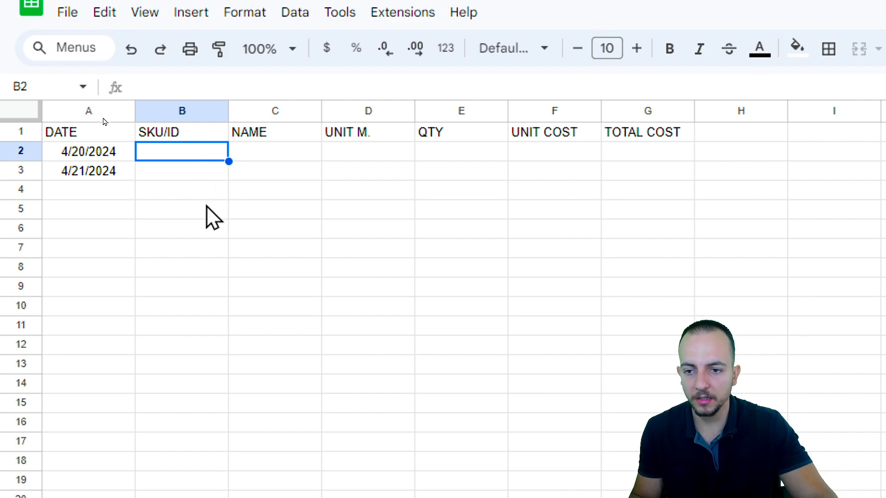
{"action": "type", "text": "1"}
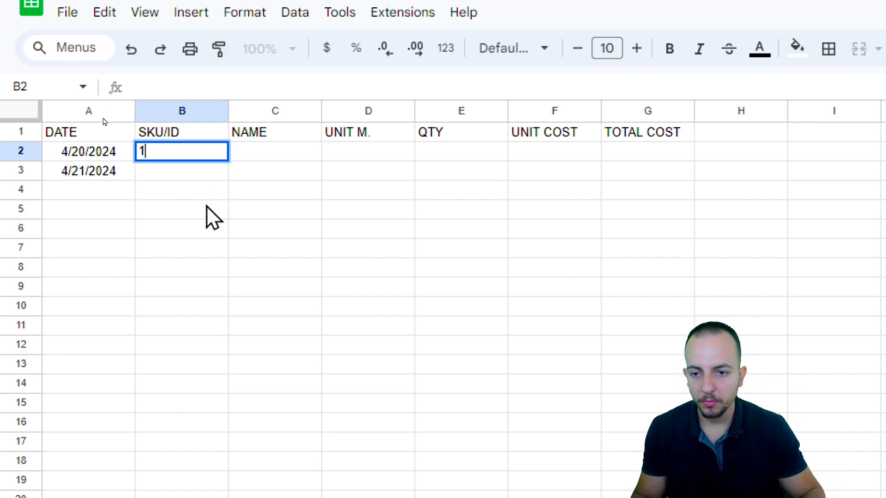
{"action": "type", "text": "23ASDAS"}
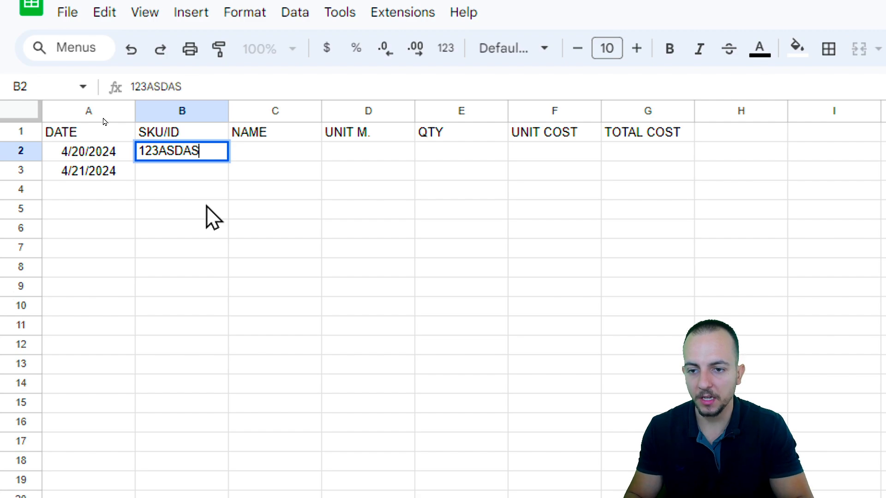
{"action": "key", "text": "Escape"}
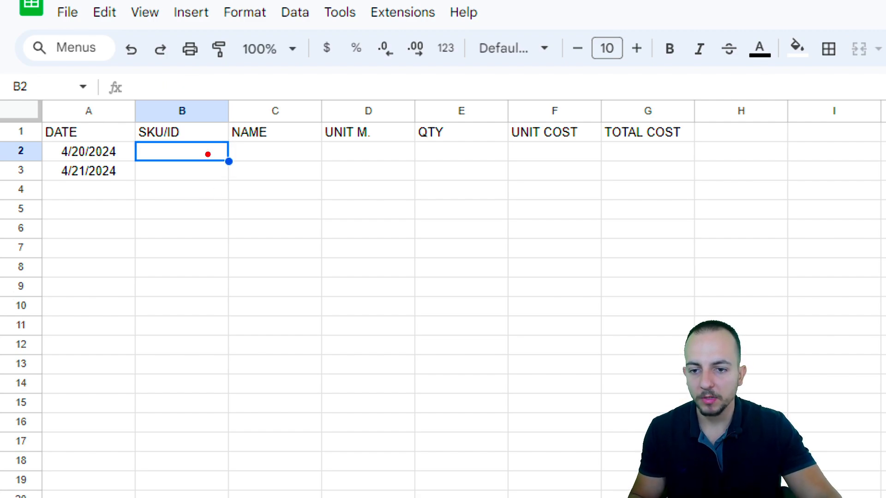
{"action": "mouse_move", "coordinate": [215, 154]}
{"action": "left_mouse_down"}
{"action": "mouse_move", "coordinate": [248, 170]}
{"action": "mouse_move", "coordinate": [253, 201]}
{"action": "mouse_move", "coordinate": [387, 328]}
{"action": "left_mouse_up"}
{"action": "left_click_drag", "start_coordinate": [232, 210], "coordinate": [288, 207]}
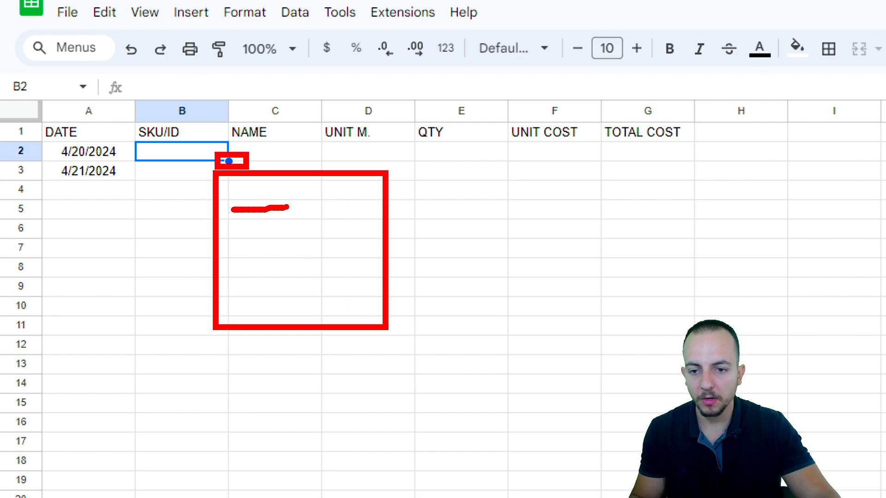
{"action": "left_click_drag", "start_coordinate": [238, 229], "coordinate": [289, 224]}
{"action": "left_click_drag", "start_coordinate": [232, 265], "coordinate": [336, 254]}
{"action": "left_click_drag", "start_coordinate": [253, 294], "coordinate": [321, 280]}
{"action": "left_click_drag", "start_coordinate": [258, 312], "coordinate": [339, 303]}
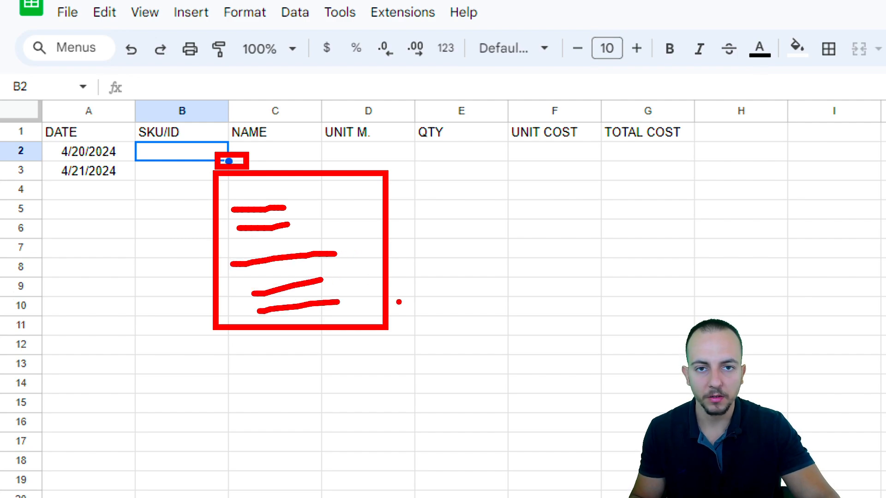
{"action": "left_click", "coordinate": [184, 475]}
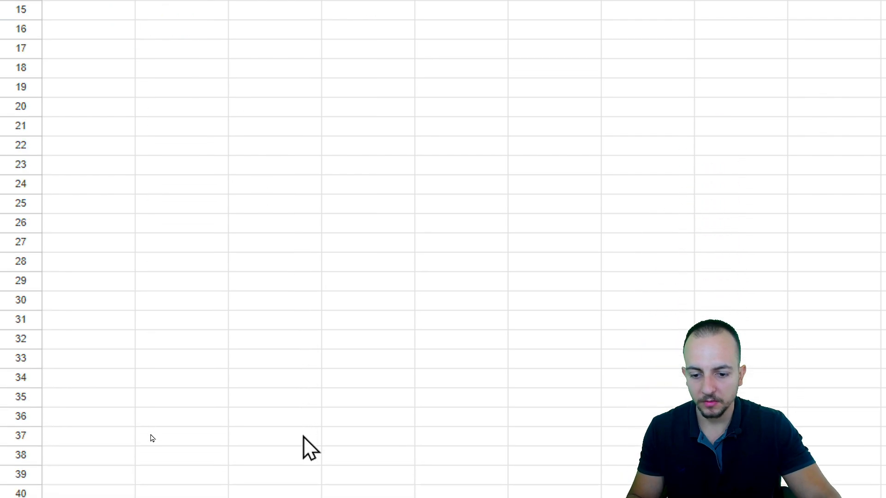
{"action": "left_click", "coordinate": [286, 479]}
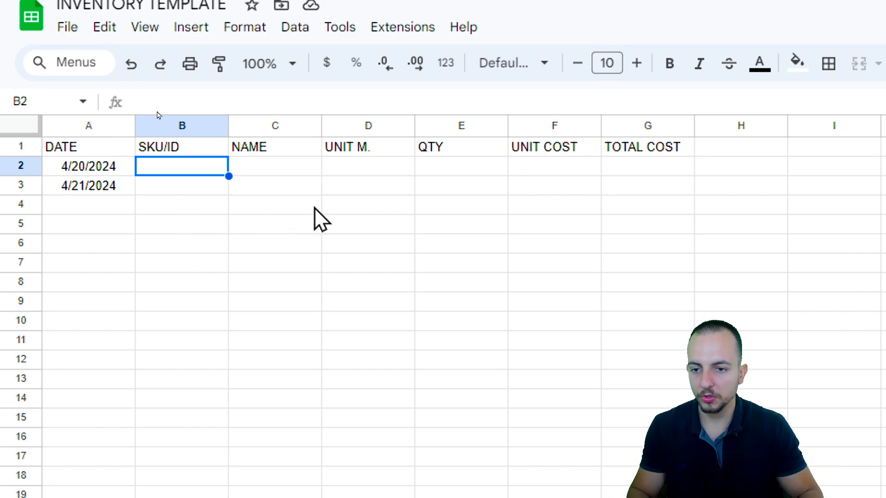
Add a data validation rule for B2:B1000 of the RECEIVE sheet with the criteria Dropdown (from a range).
{"action": "key", "text": "ctrl+shift+Down"}
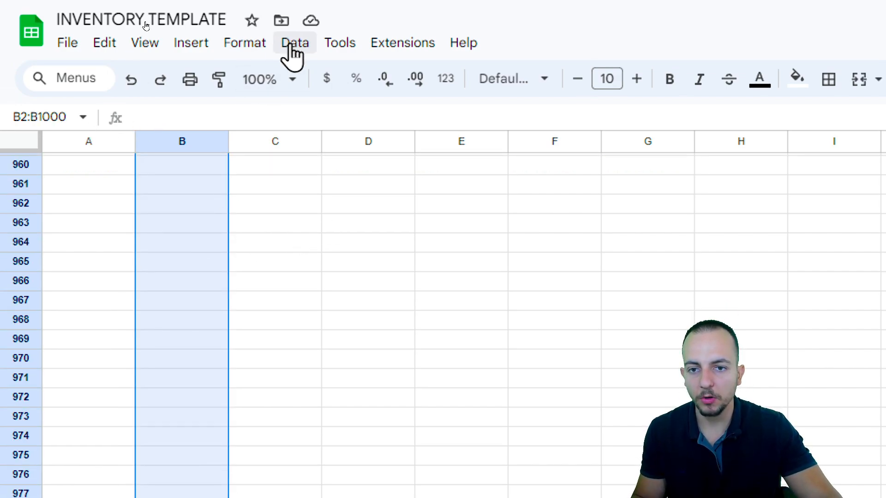
{"action": "left_click", "coordinate": [290, 44]}
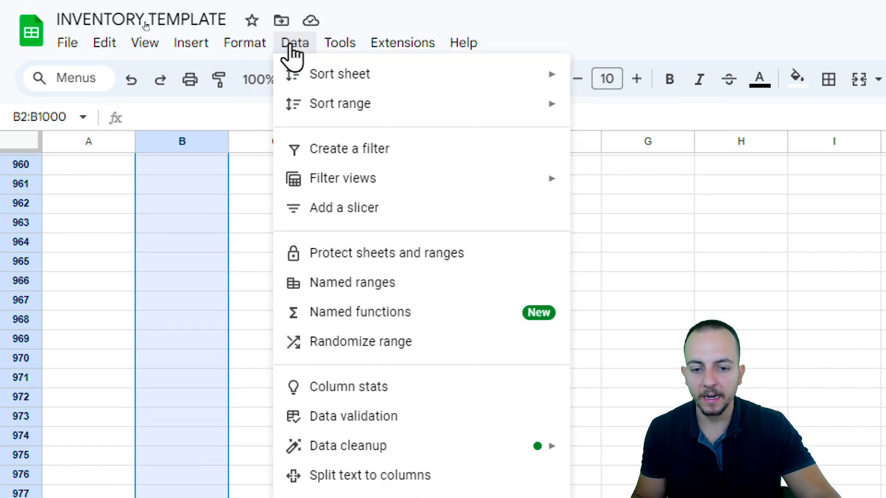
{"action": "left_click", "coordinate": [347, 417]}
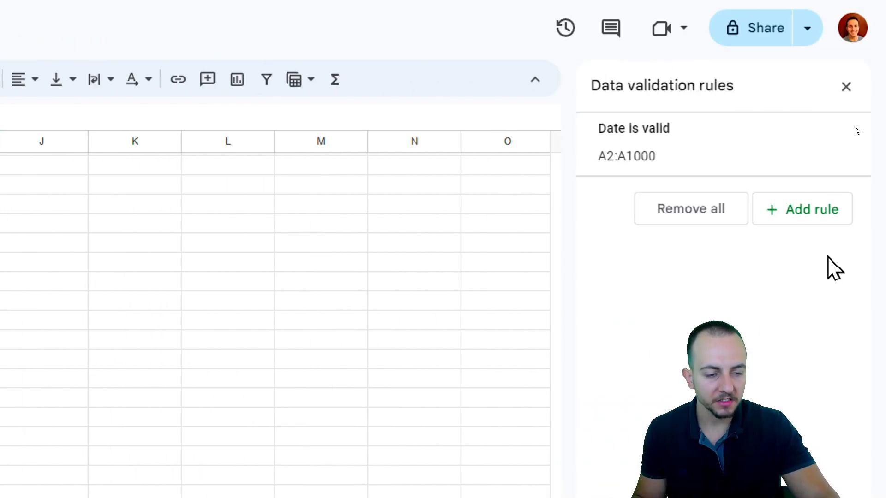
{"action": "left_click", "coordinate": [797, 213]}
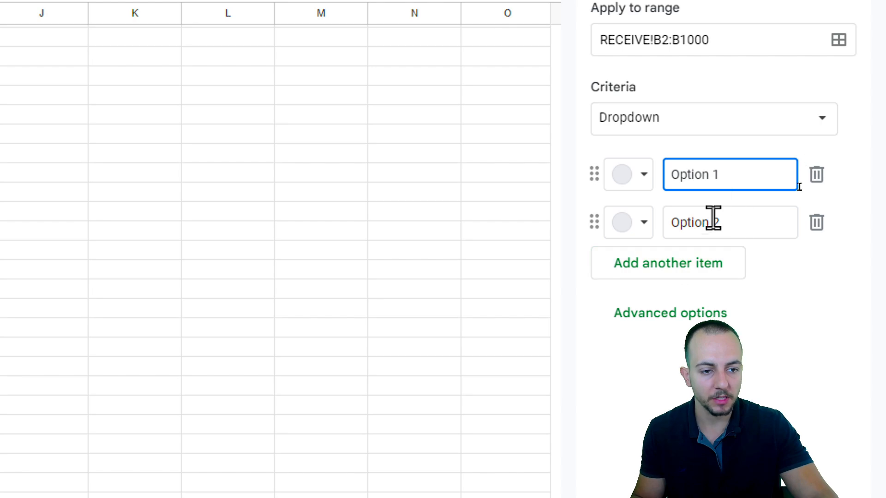
{"action": "left_click", "coordinate": [669, 136]}
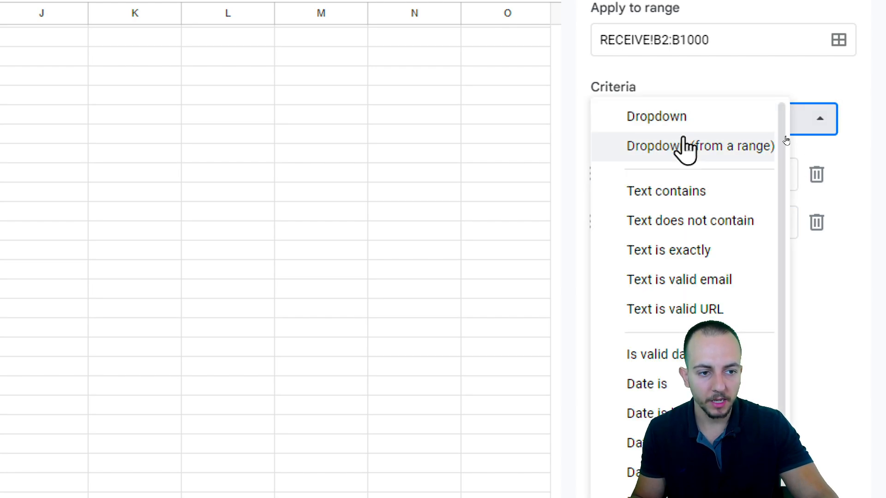
{"action": "left_click", "coordinate": [731, 152]}
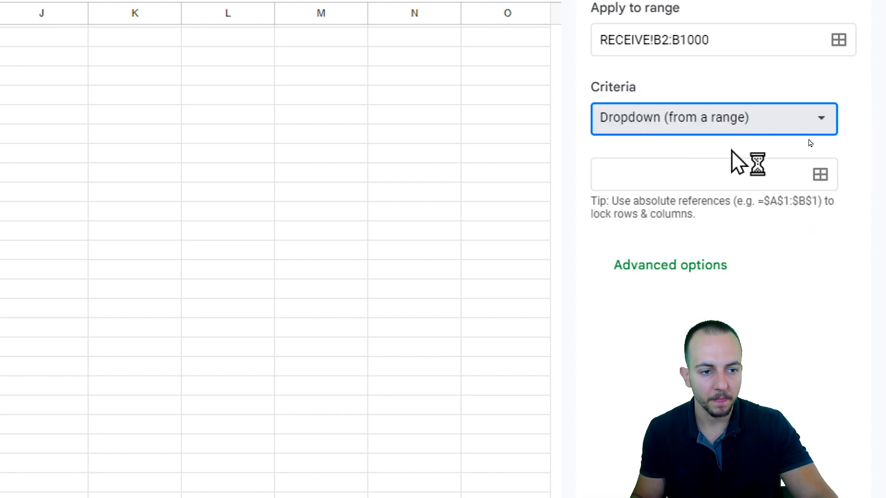
Set the dropdown's source range to 'ITEMS LIST'!B2:B1000.
{"action": "left_click", "coordinate": [818, 181]}
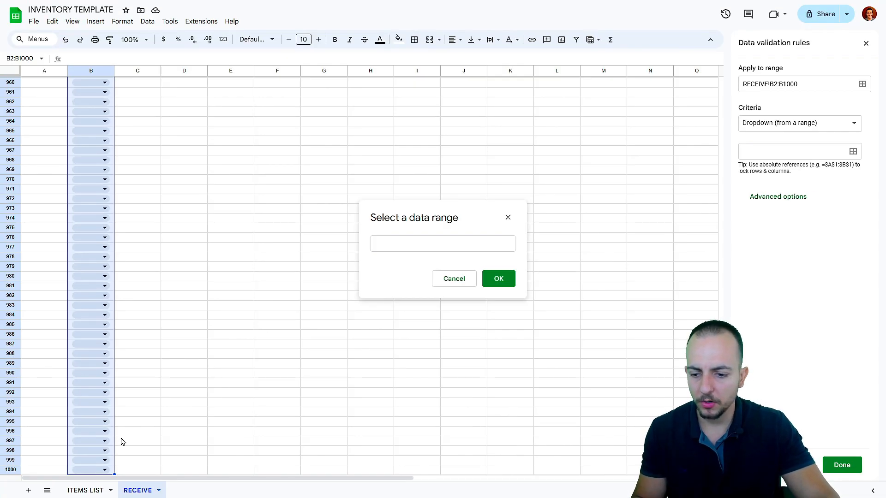
{"action": "left_click", "coordinate": [82, 489]}
{"action": "left_click_drag", "start_coordinate": [401, 222], "coordinate": [162, 116]}
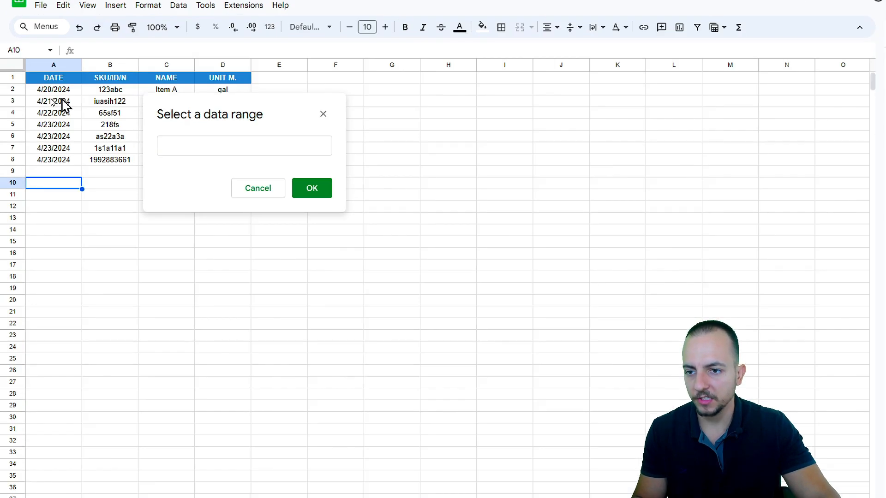
{"action": "left_click_drag", "start_coordinate": [195, 81], "coordinate": [192, 217]}
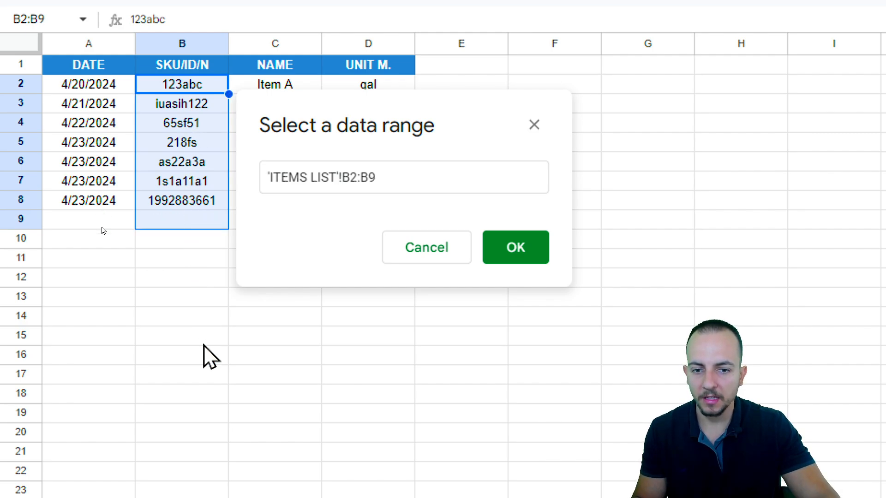
{"action": "left_click", "coordinate": [373, 178]}
{"action": "left_click_drag", "start_coordinate": [368, 178], "coordinate": [425, 179]}
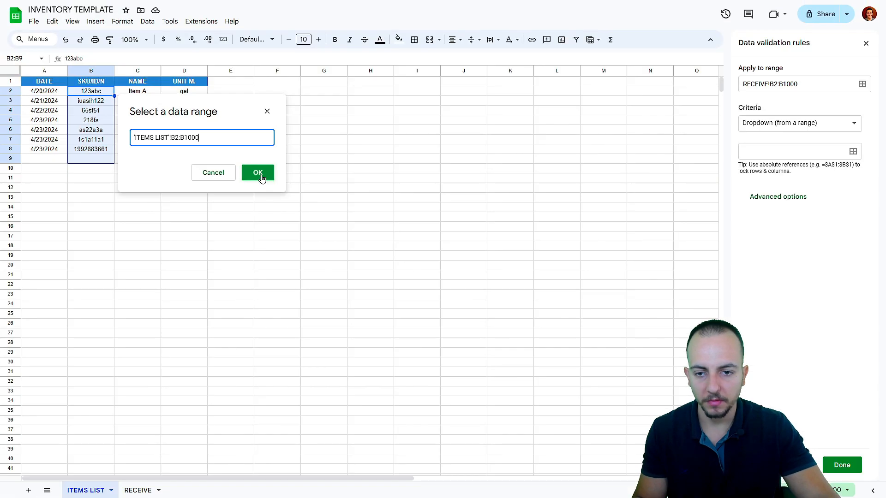
{"action": "left_click", "coordinate": [516, 247]}
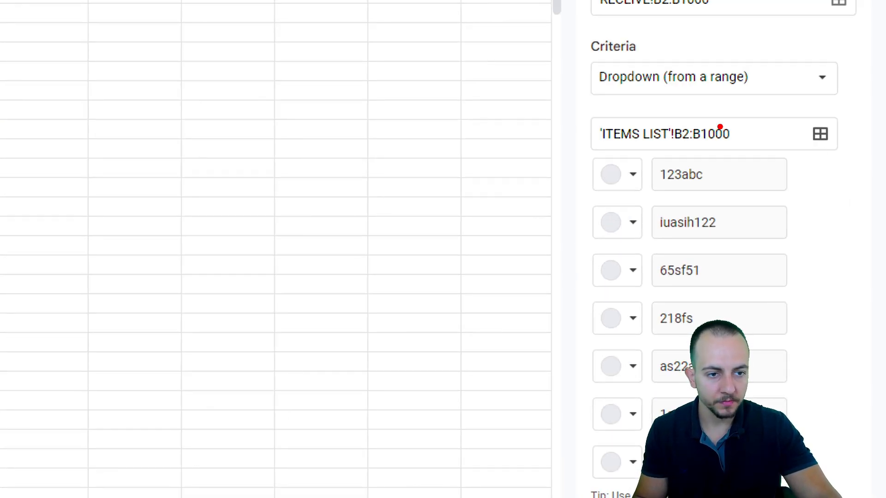
{"action": "mouse_move", "coordinate": [686, 122]}
{"action": "left_mouse_down"}
{"action": "mouse_move", "coordinate": [734, 148]}
{"action": "mouse_move", "coordinate": [746, 144]}
{"action": "left_mouse_up"}
{"action": "left_click_drag", "start_coordinate": [748, 149], "coordinate": [797, 184]}
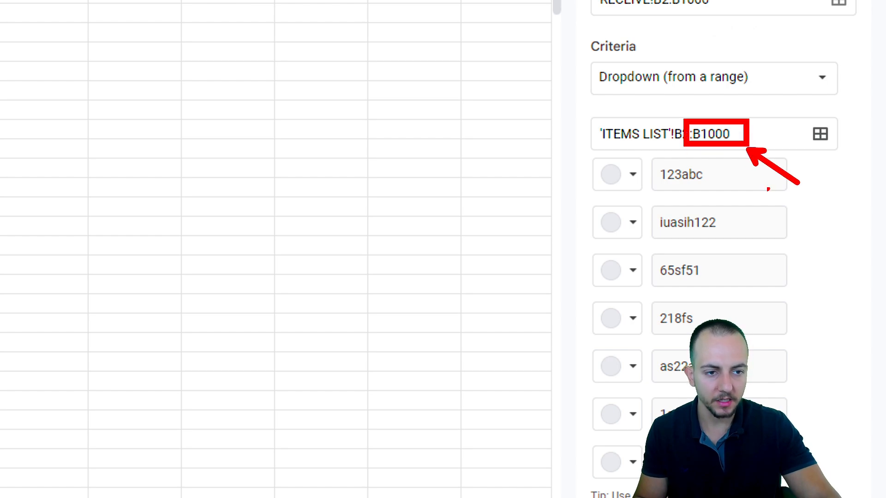
{"action": "left_click_drag", "start_coordinate": [735, 159], "coordinate": [772, 131]}
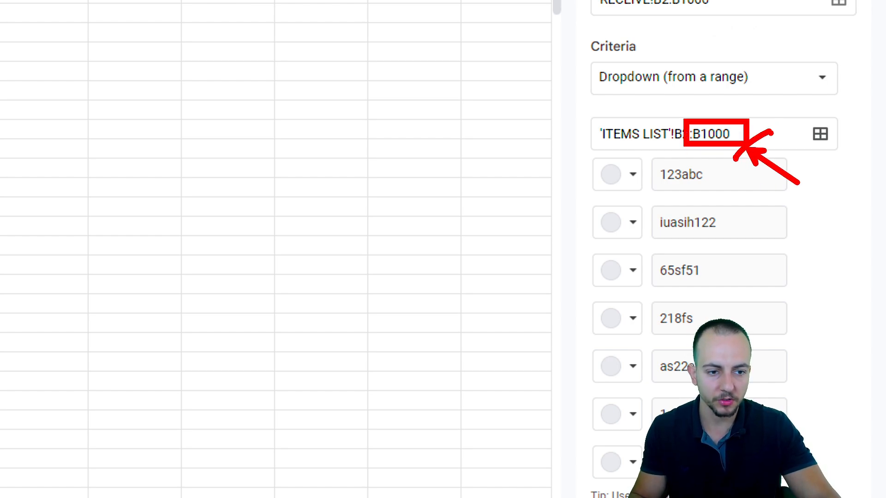
{"action": "key", "text": "Escape"}
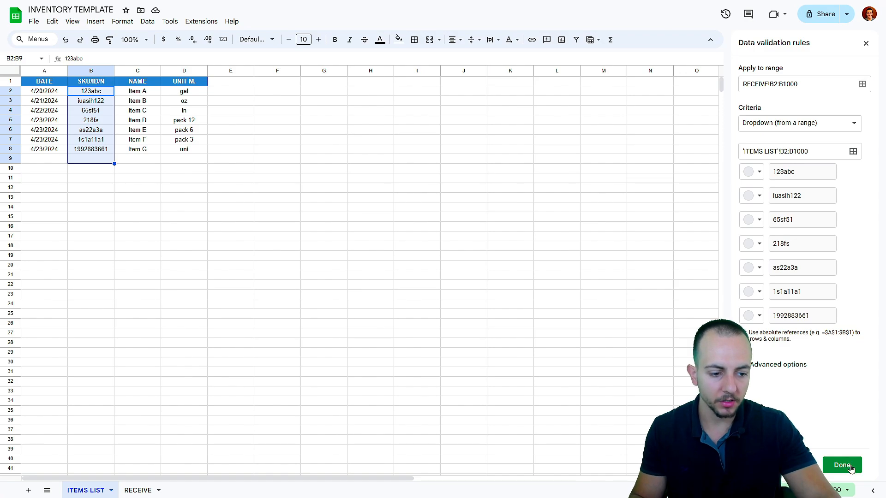
Save the SKU dropdown rule, close the validation rules and return to the RECEIVE sheet.
{"action": "left_click", "coordinate": [852, 467]}
{"action": "left_click", "coordinate": [866, 44]}
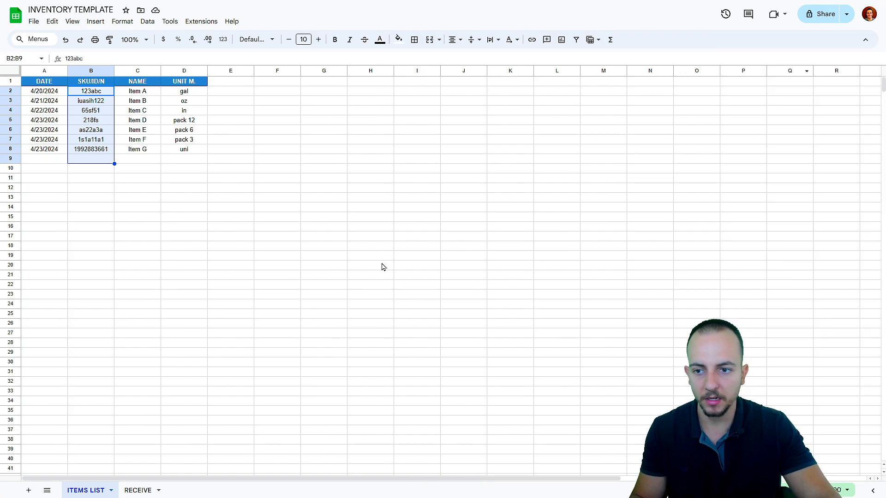
{"action": "left_click", "coordinate": [138, 490]}
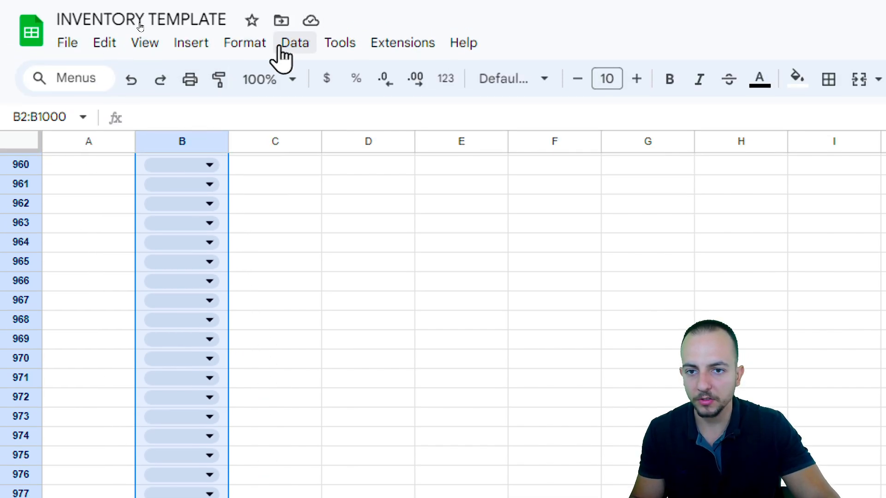
Change the display style of the SKU dropdown rule for B2:B1000 to Arrow and save the rule.
{"action": "left_click", "coordinate": [280, 46]}
{"action": "left_click", "coordinate": [355, 416]}
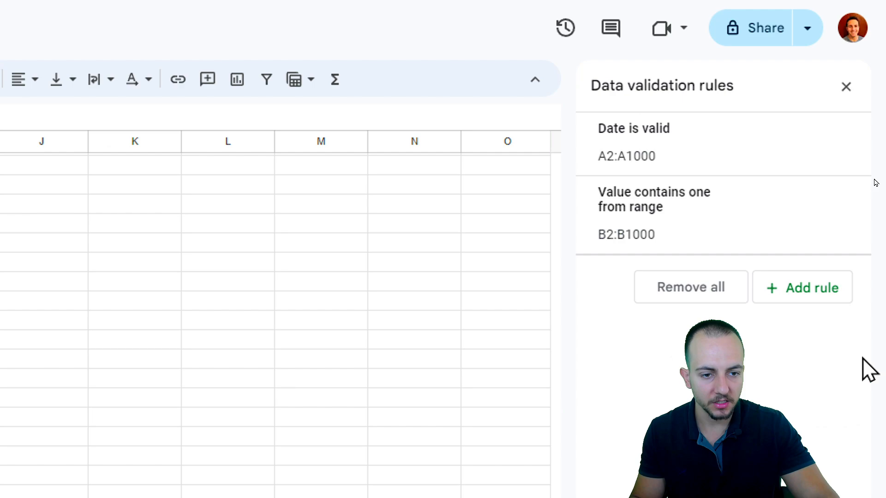
{"action": "left_click", "coordinate": [650, 225]}
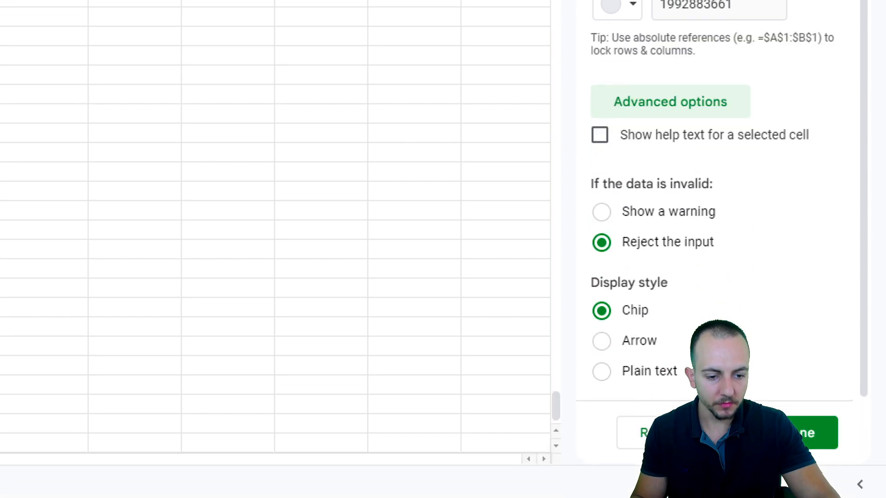
{"action": "left_click", "coordinate": [623, 340]}
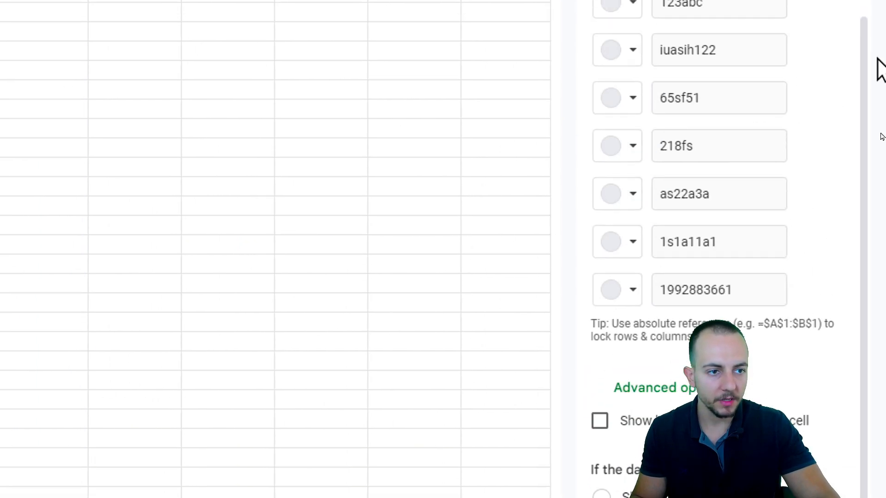
{"action": "left_click", "coordinate": [850, 64]}
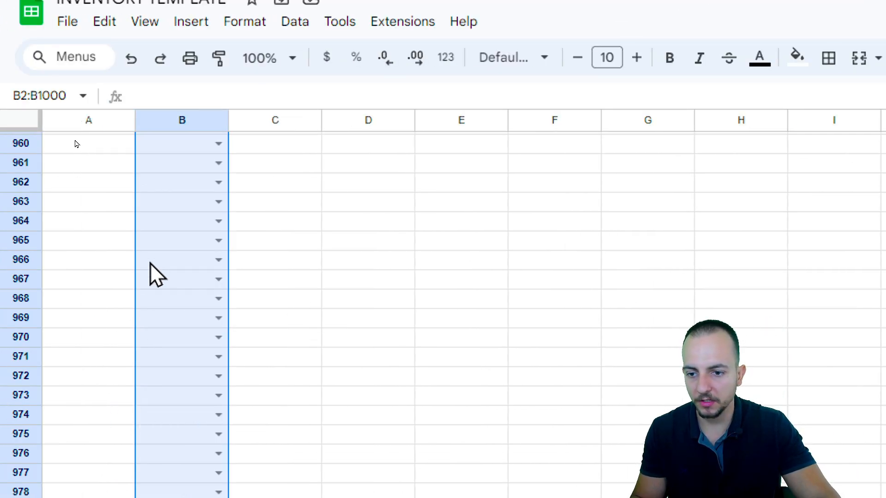
Choose 218fs as the SKU/ID in cell B2 and iuasih122 in cell B3 of the RECEIVE sheet.
{"action": "left_click", "coordinate": [167, 220]}
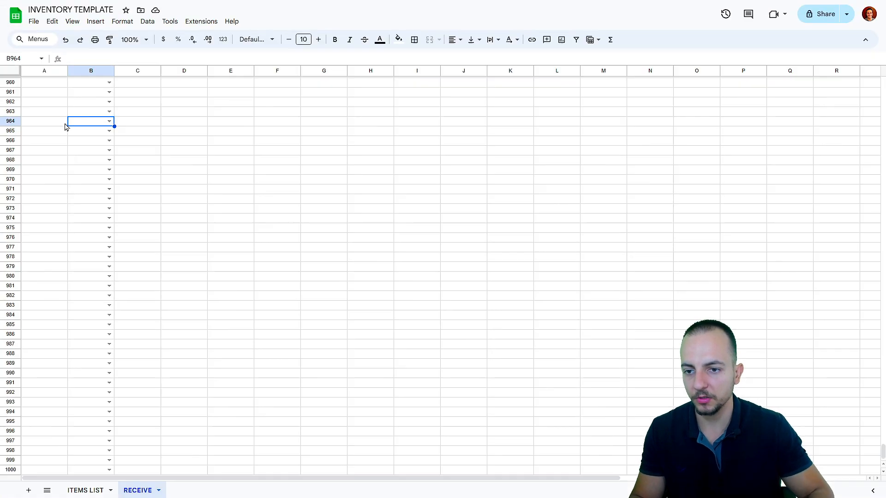
{"action": "key", "text": "ctrl+Up"}
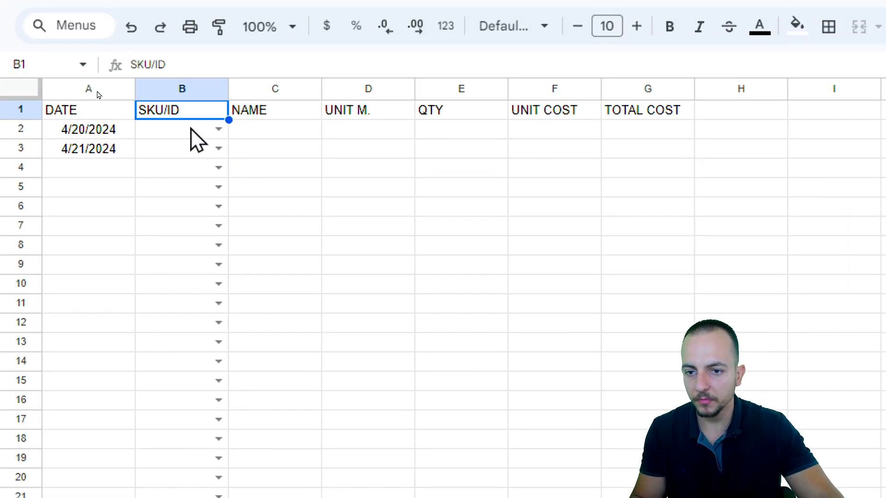
{"action": "left_click", "coordinate": [109, 90]}
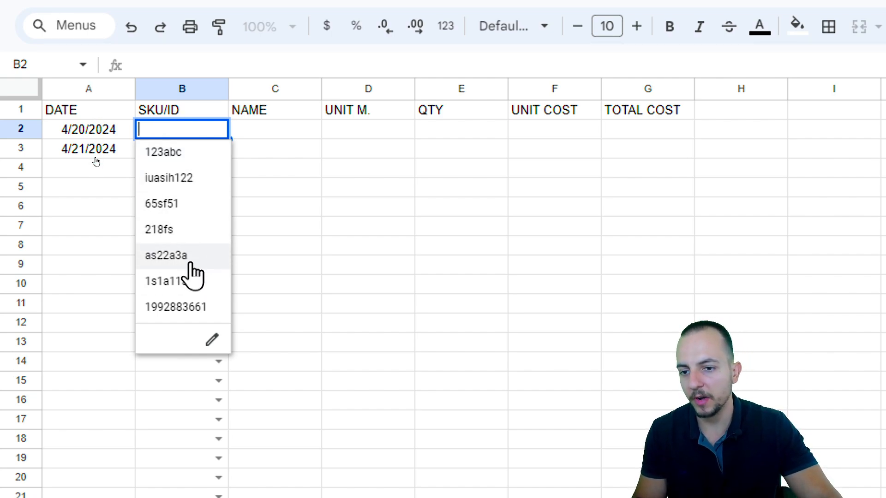
{"action": "left_click", "coordinate": [178, 229]}
{"action": "left_click", "coordinate": [218, 148]}
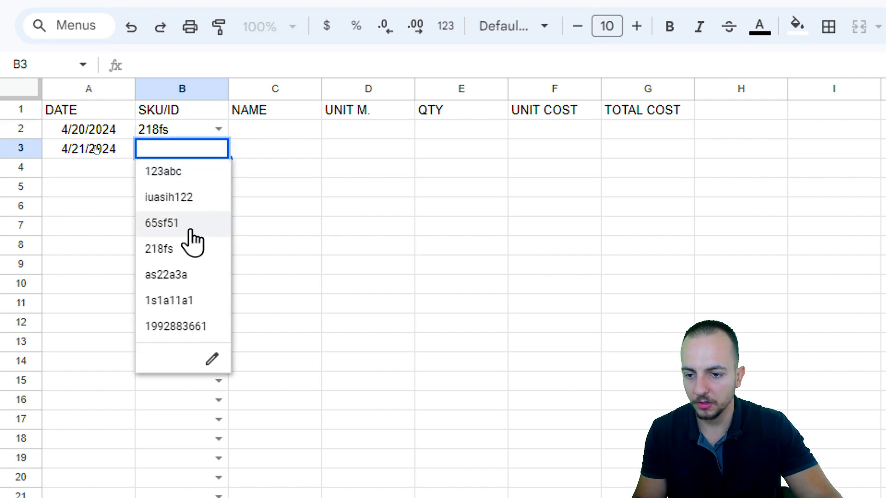
{"action": "left_click", "coordinate": [196, 199]}
Start a VLOOKUP formula in the first NAME cell, C2, with B2 as the search key.
{"action": "key", "text": "Up"}
{"action": "key", "text": "Right"}
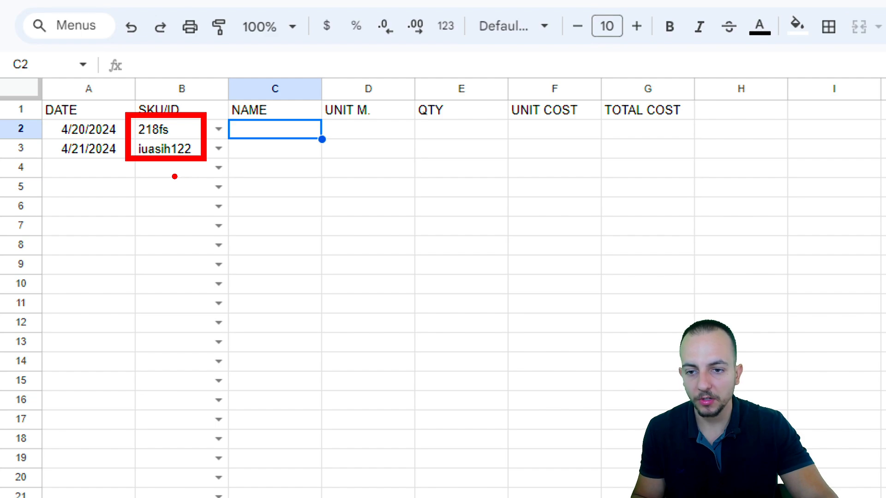
{"action": "mouse_move", "coordinate": [174, 177]}
{"action": "left_mouse_down"}
{"action": "mouse_move", "coordinate": [240, 175]}
{"action": "mouse_move", "coordinate": [313, 200]}
{"action": "mouse_move", "coordinate": [358, 161]}
{"action": "left_mouse_up"}
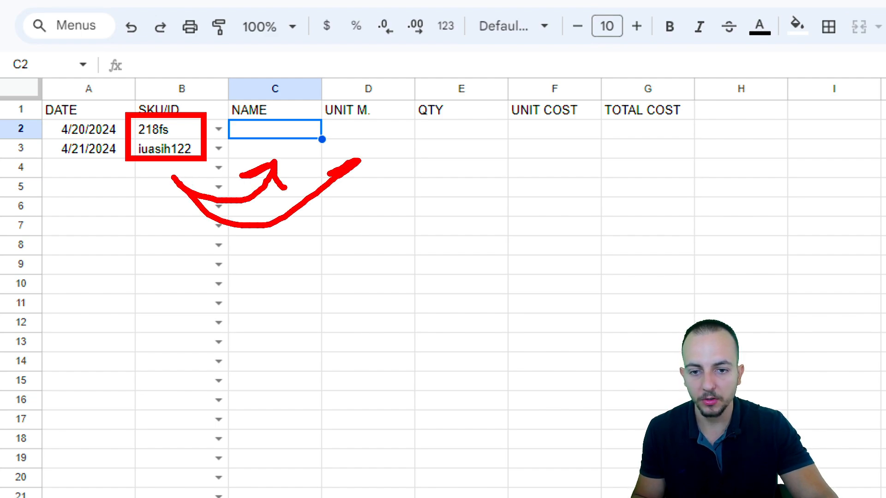
{"action": "mouse_move", "coordinate": [190, 108]}
{"action": "left_mouse_down"}
{"action": "mouse_move", "coordinate": [129, 104]}
{"action": "mouse_move", "coordinate": [188, 96]}
{"action": "left_mouse_up"}
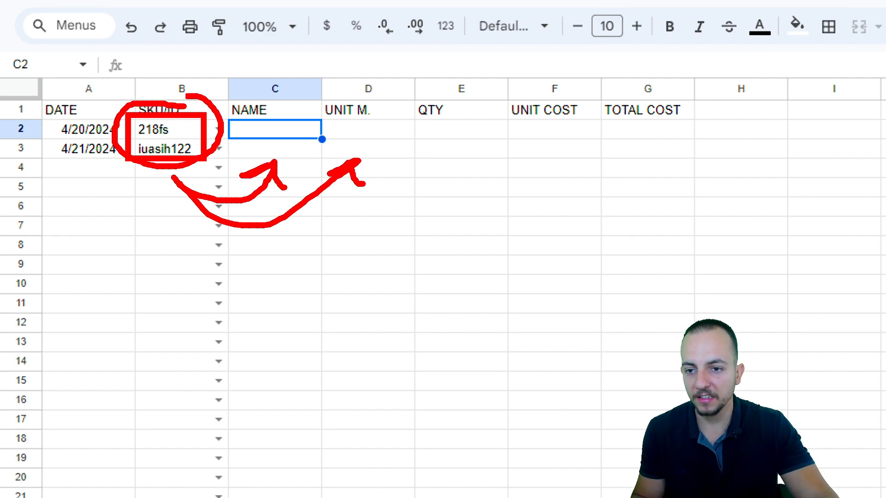
{"action": "type", "text": "="}
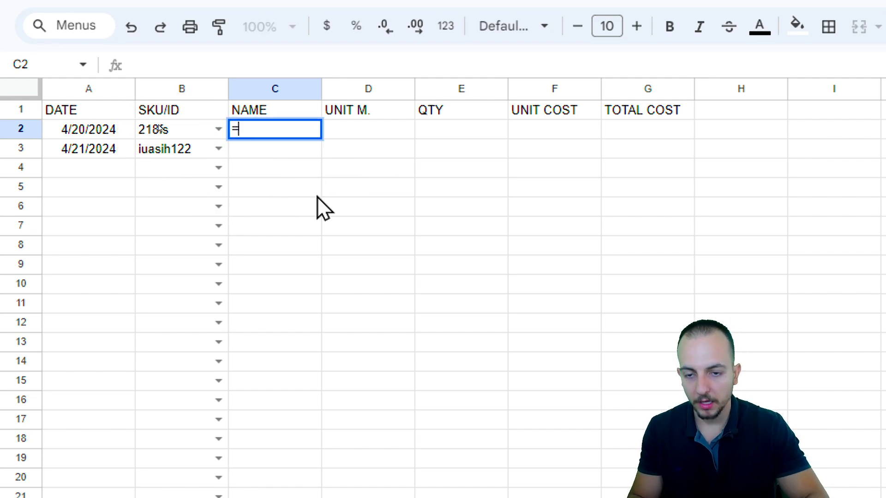
{"action": "type", "text": "VLO"}
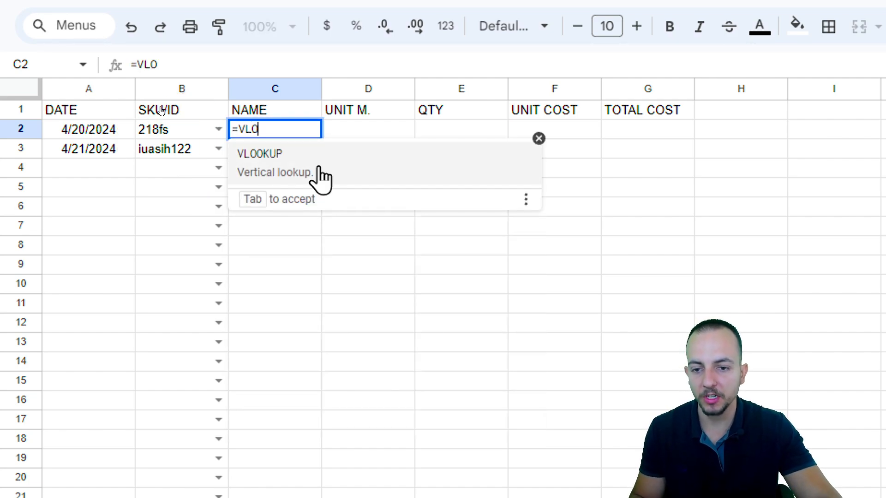
{"action": "left_click", "coordinate": [289, 173]}
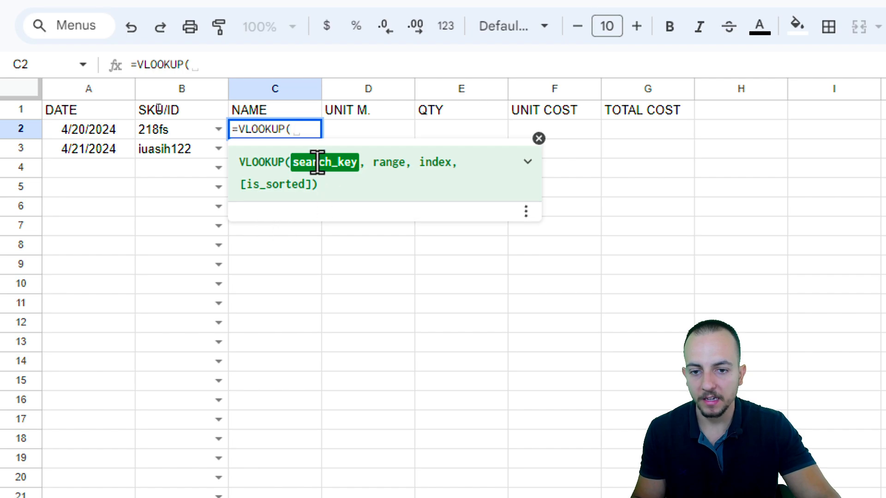
{"action": "left_click", "coordinate": [162, 135]}
{"action": "type", "text": ","}
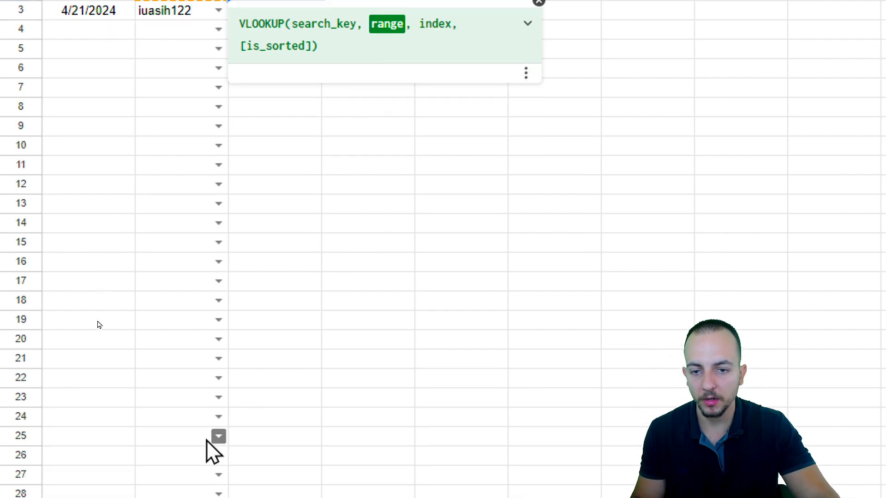
Set the VLOOKUP's range to columns B:D of the ITEMS LIST sheet.
{"action": "left_click", "coordinate": [168, 482]}
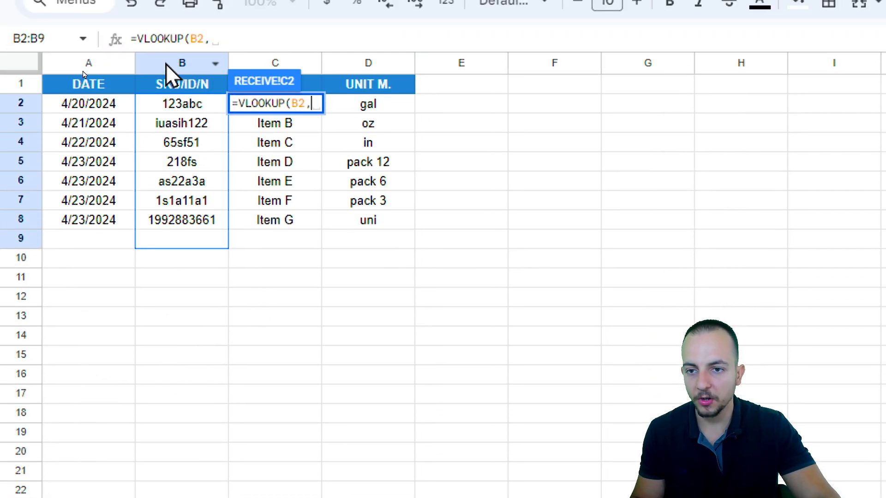
{"action": "left_click_drag", "start_coordinate": [169, 73], "coordinate": [353, 78]}
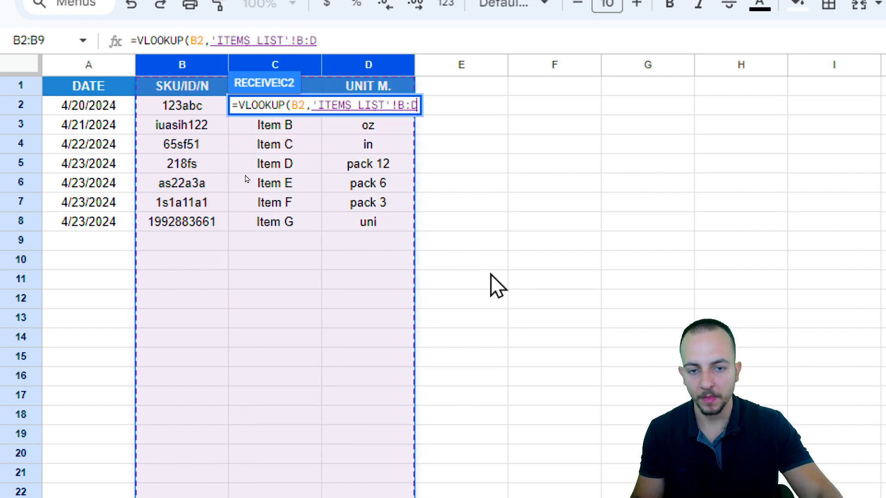
{"action": "type", "text": ","}
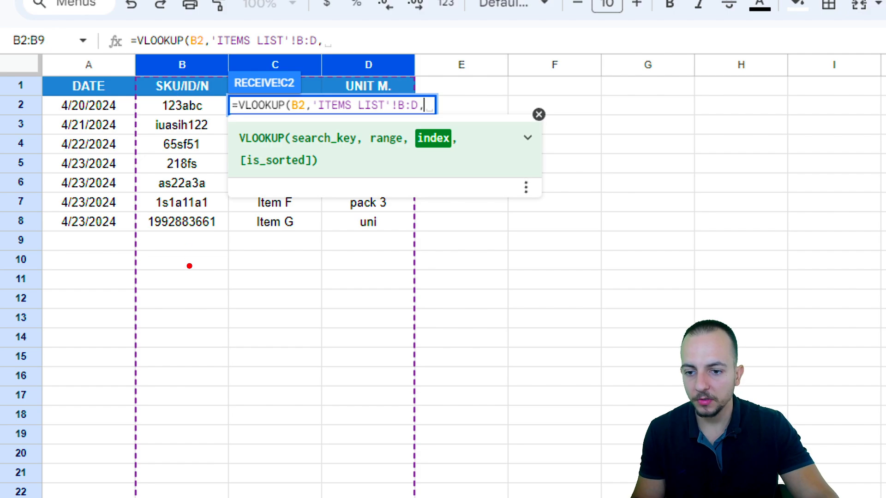
{"action": "left_click_drag", "start_coordinate": [173, 240], "coordinate": [181, 299]}
{"action": "mouse_move", "coordinate": [254, 264]}
{"action": "left_mouse_down"}
{"action": "mouse_move", "coordinate": [288, 251]}
{"action": "mouse_move", "coordinate": [300, 295]}
{"action": "left_mouse_up"}
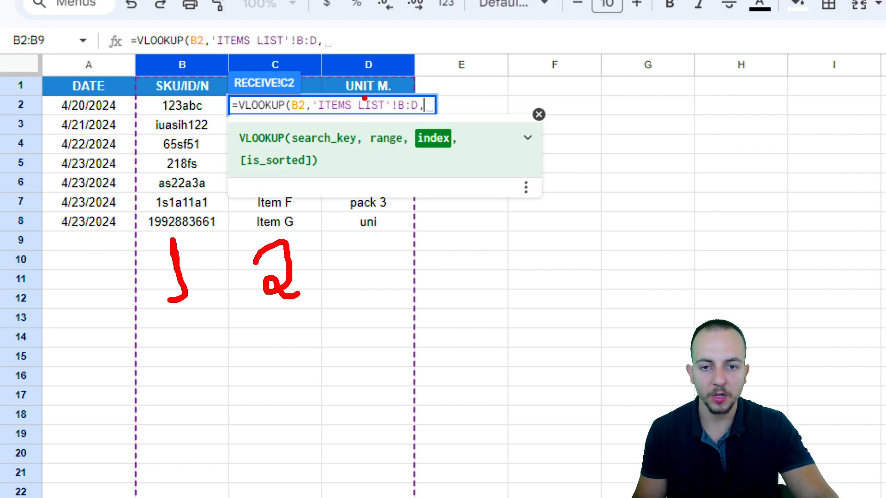
{"action": "mouse_move", "coordinate": [370, 243]}
{"action": "left_mouse_down"}
{"action": "mouse_move", "coordinate": [383, 267]}
{"action": "mouse_move", "coordinate": [351, 303]}
{"action": "left_mouse_up"}
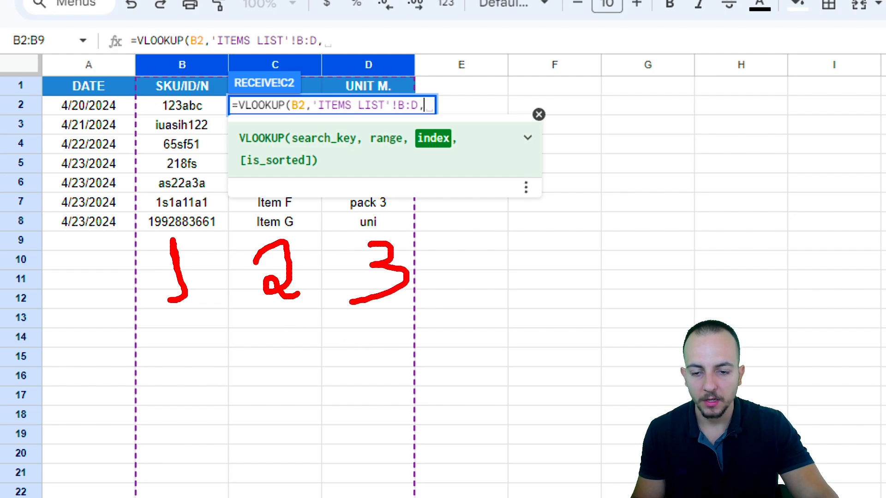
{"action": "mouse_move", "coordinate": [236, 222]}
{"action": "left_mouse_down"}
{"action": "mouse_move", "coordinate": [314, 317]}
{"action": "mouse_move", "coordinate": [317, 385]}
{"action": "left_mouse_up"}
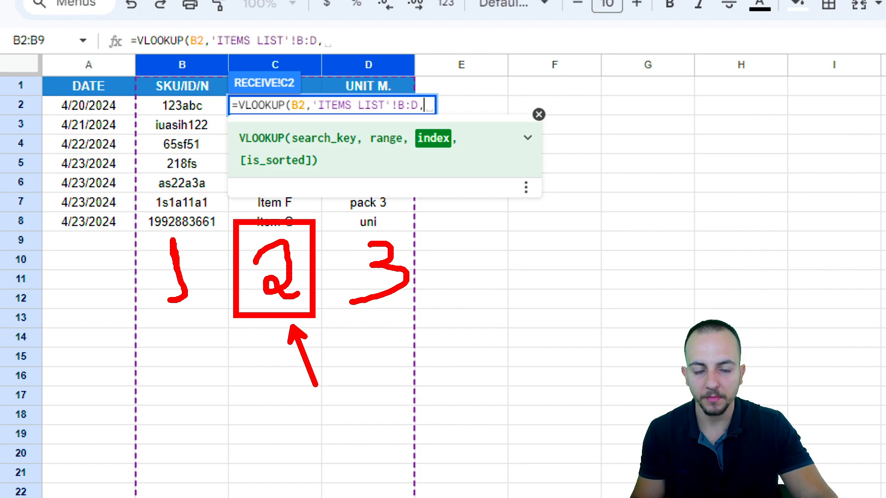
{"action": "key", "text": "Escape"}
Complete the VLOOKUP formula in C2 with column index 2 and is_sorted 0.
{"action": "type", "text": "2"}
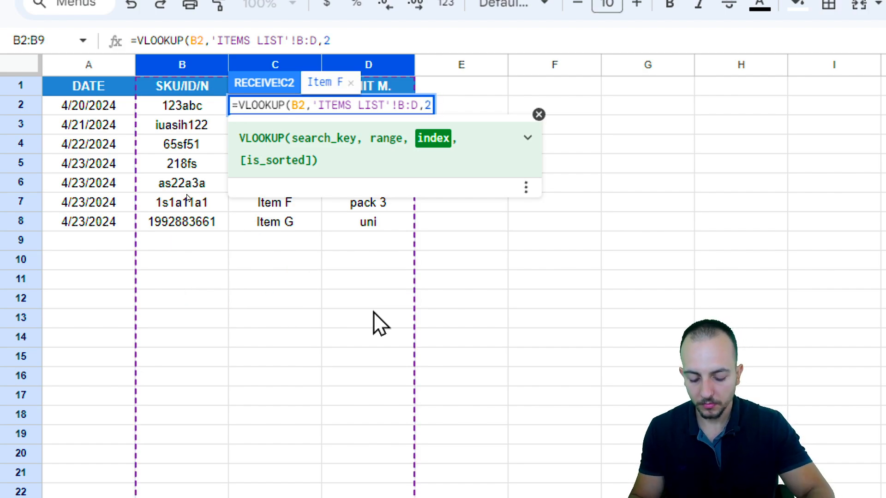
{"action": "type", "text": ","}
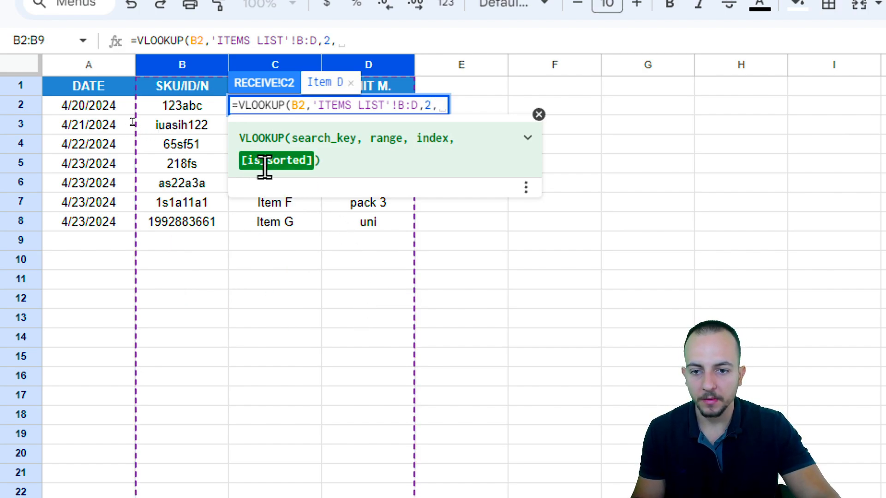
{"action": "type", "text": "0"}
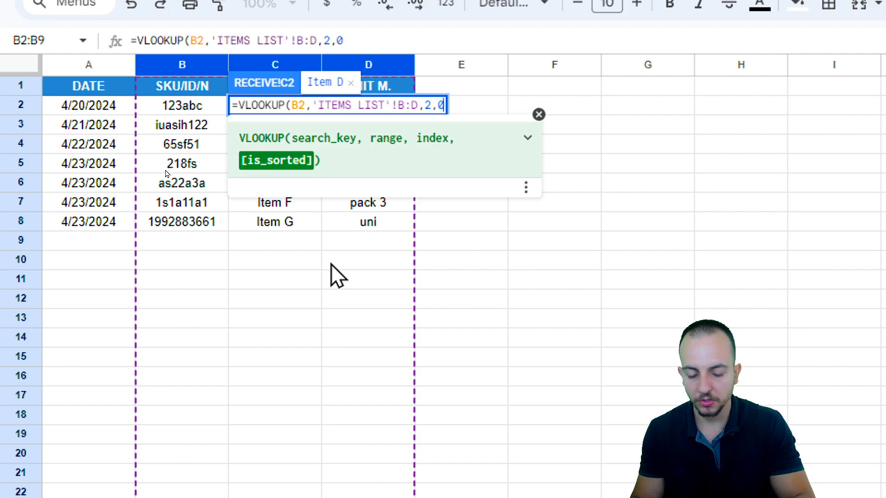
{"action": "type", "text": ")"}
{"action": "key", "text": "Return"}
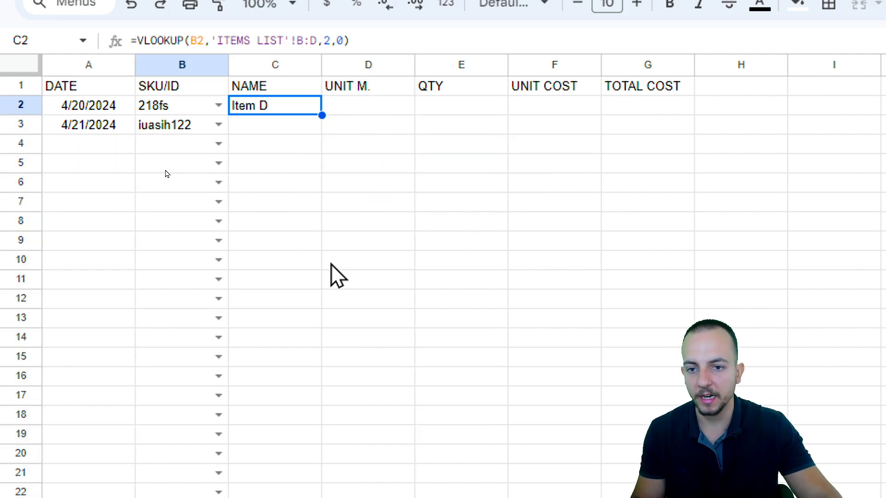
Change the SKU/ID in cell B2 to 65sf51 to test the name lookup.
{"action": "left_click", "coordinate": [193, 106]}
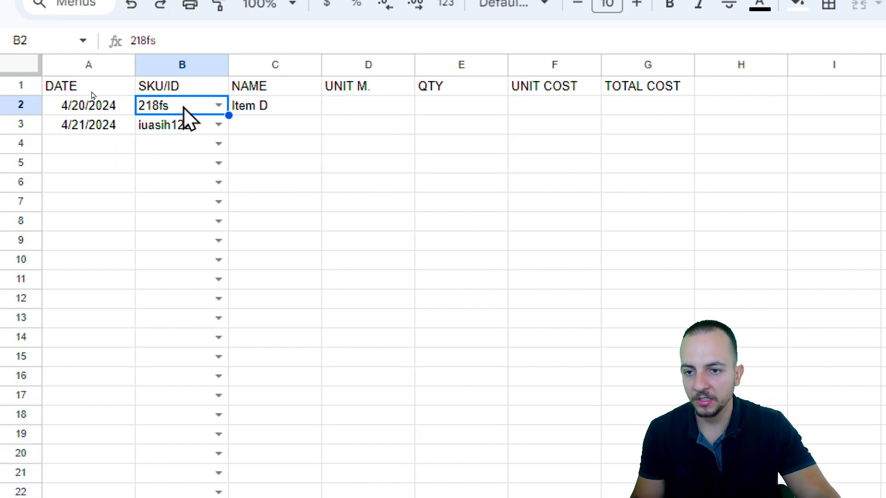
{"action": "left_click", "coordinate": [219, 107]}
{"action": "left_click", "coordinate": [203, 179]}
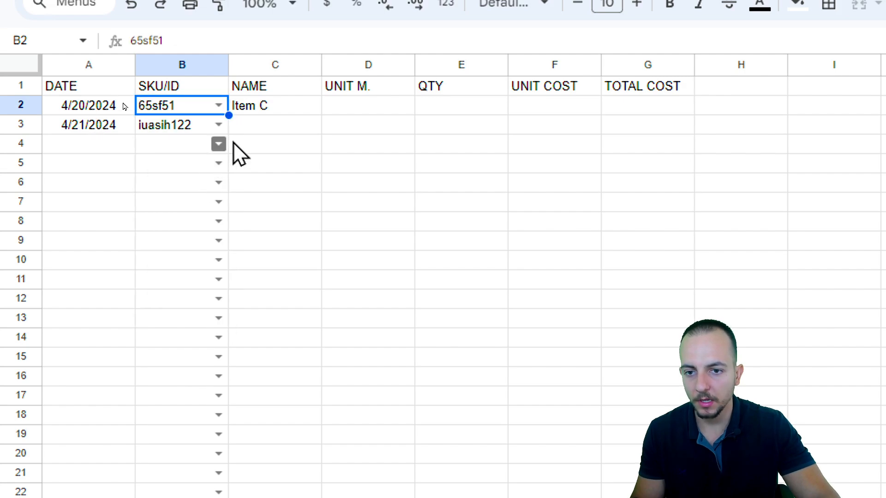
{"action": "mouse_move", "coordinate": [283, 85]}
{"action": "left_mouse_down"}
{"action": "mouse_move", "coordinate": [228, 118]}
{"action": "mouse_move", "coordinate": [268, 87]}
{"action": "left_mouse_up"}
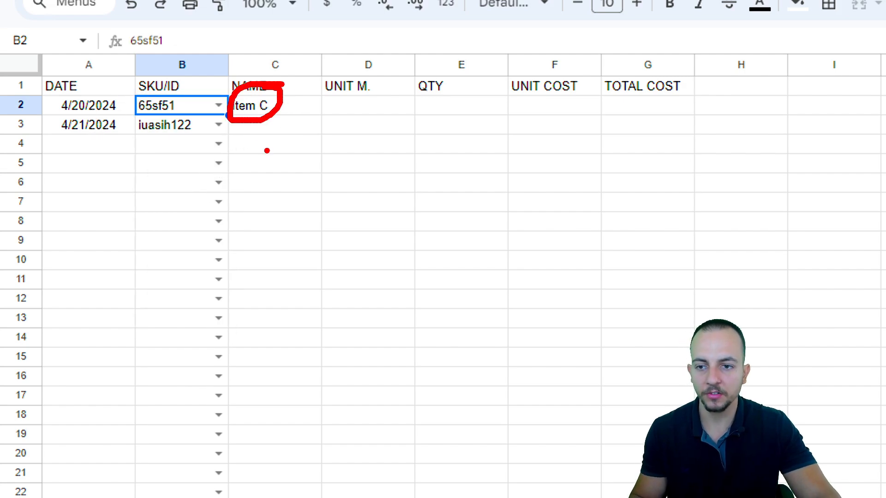
{"action": "key", "text": "Escape"}
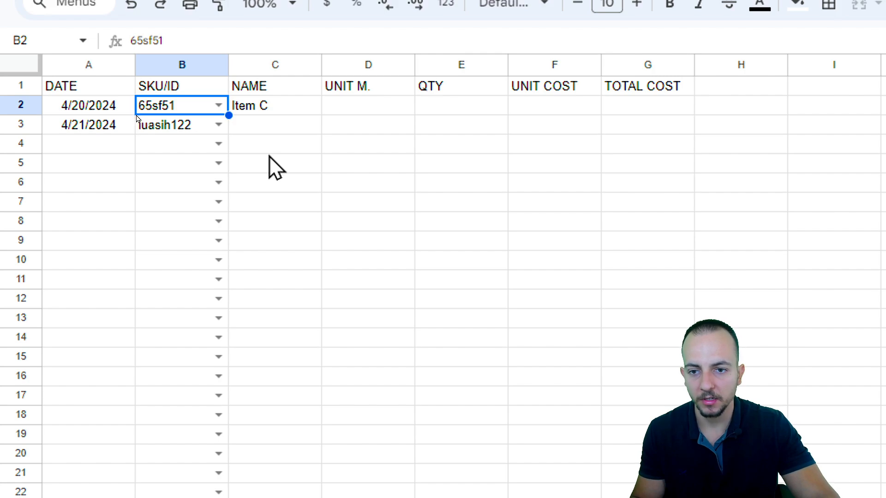
Fill the VLOOKUP formula from C2 down the NAME column to C8.
{"action": "left_click", "coordinate": [356, 119]}
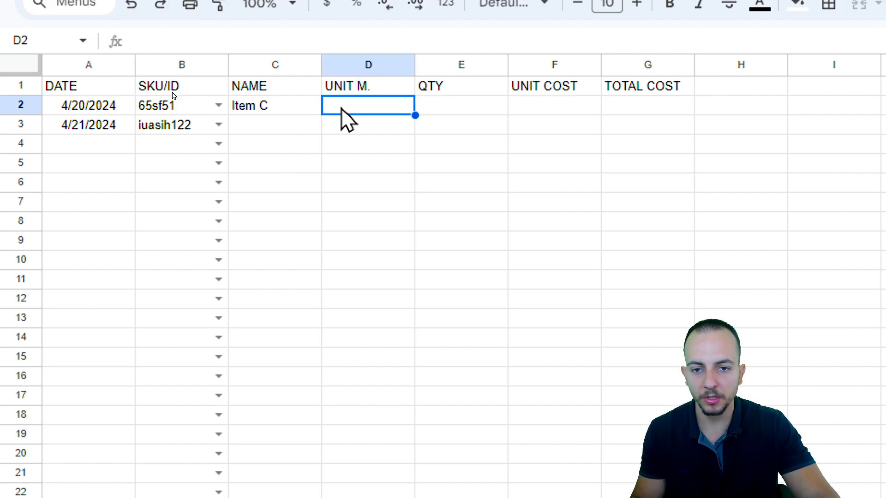
{"action": "left_click", "coordinate": [308, 111]}
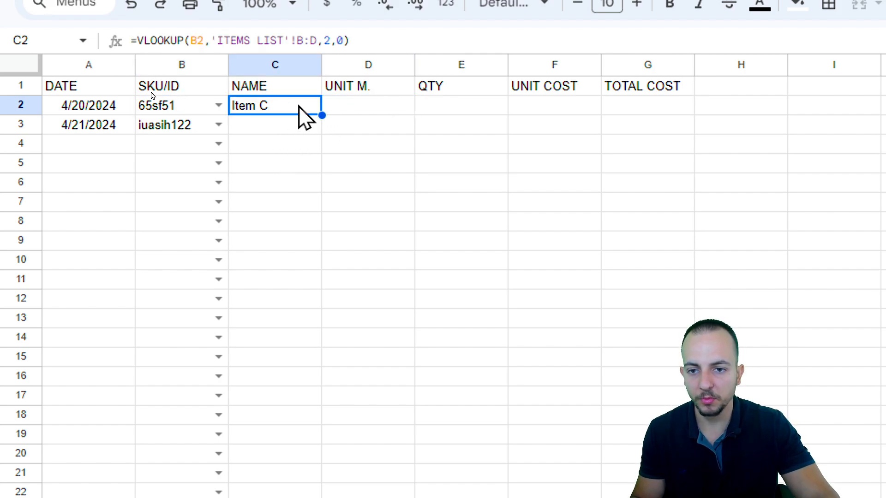
{"action": "key", "text": "ctrl+2"}
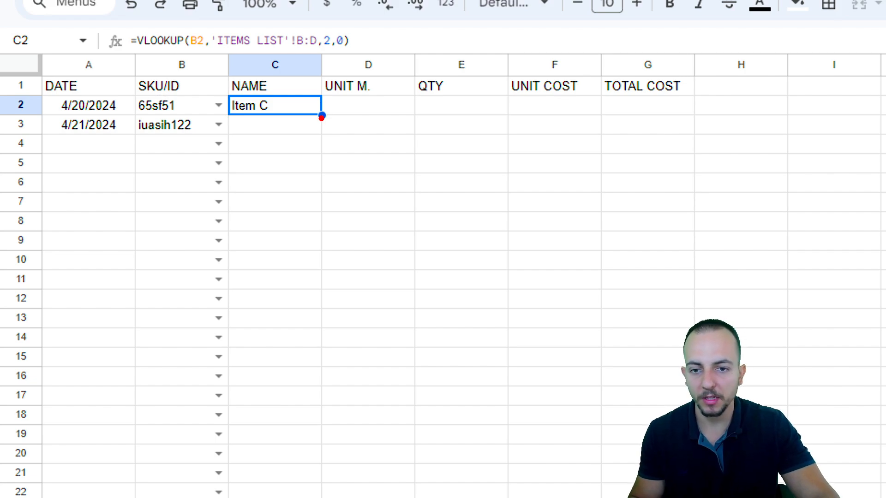
{"action": "mouse_move", "coordinate": [319, 108]}
{"action": "left_mouse_down"}
{"action": "mouse_move", "coordinate": [305, 118]}
{"action": "mouse_move", "coordinate": [316, 104]}
{"action": "left_mouse_up"}
{"action": "mouse_move", "coordinate": [326, 166]}
{"action": "left_mouse_down"}
{"action": "mouse_move", "coordinate": [326, 124]}
{"action": "mouse_move", "coordinate": [312, 228]}
{"action": "left_mouse_up"}
{"action": "key", "text": "Escape"}
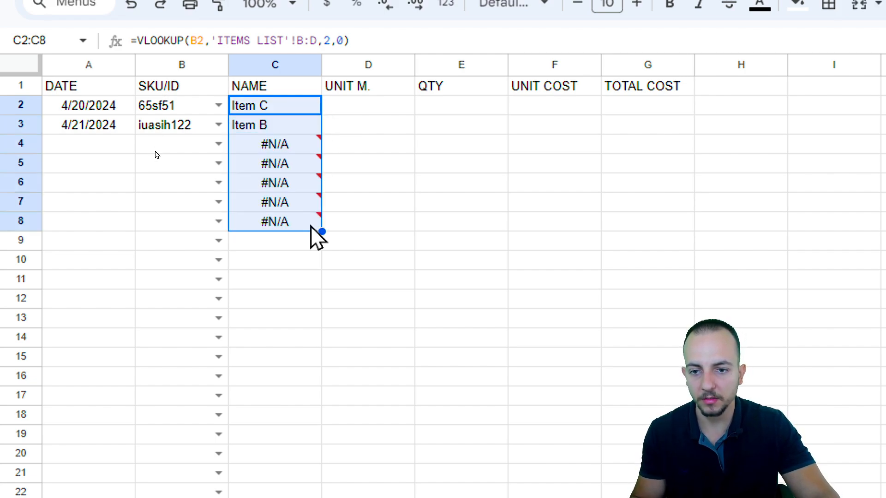
Examine the lookup error in cell C4 and the matching SKU/ID cells beside it.
{"action": "left_click", "coordinate": [286, 150]}
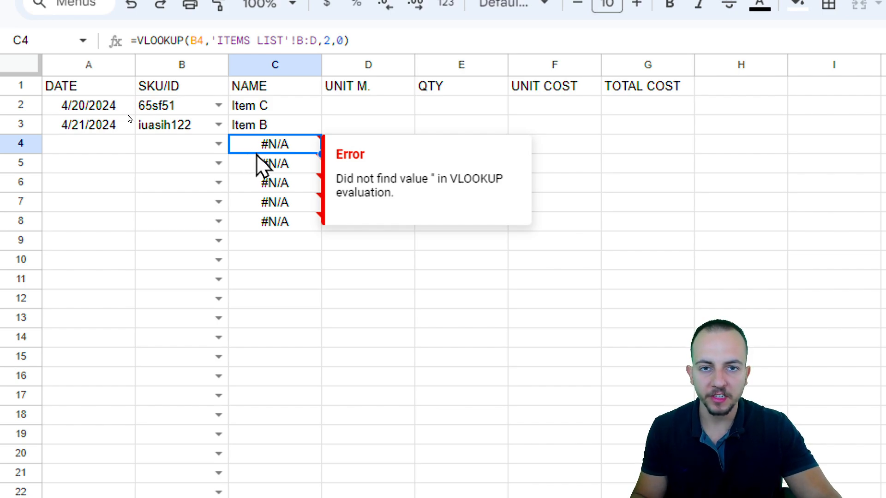
{"action": "mouse_move", "coordinate": [133, 133]}
{"action": "left_mouse_down"}
{"action": "mouse_move", "coordinate": [227, 235]}
{"action": "mouse_move", "coordinate": [256, 288]}
{"action": "left_mouse_up"}
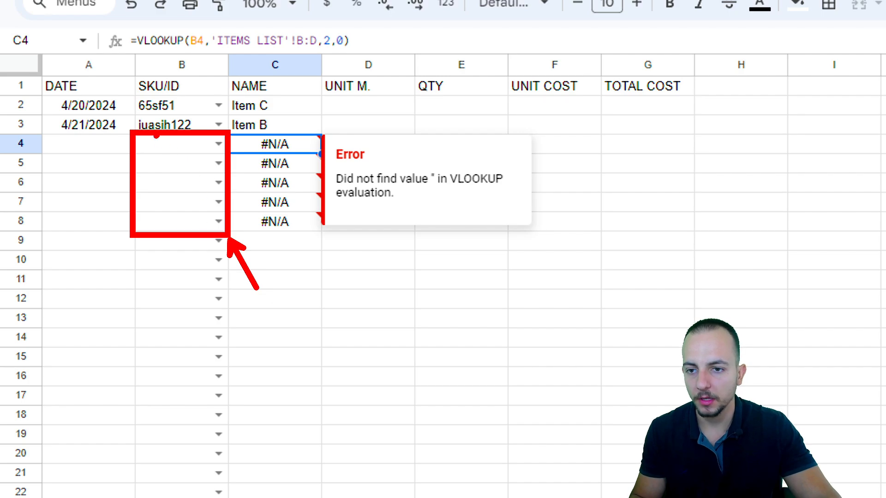
{"action": "left_click_drag", "start_coordinate": [156, 136], "coordinate": [178, 238]}
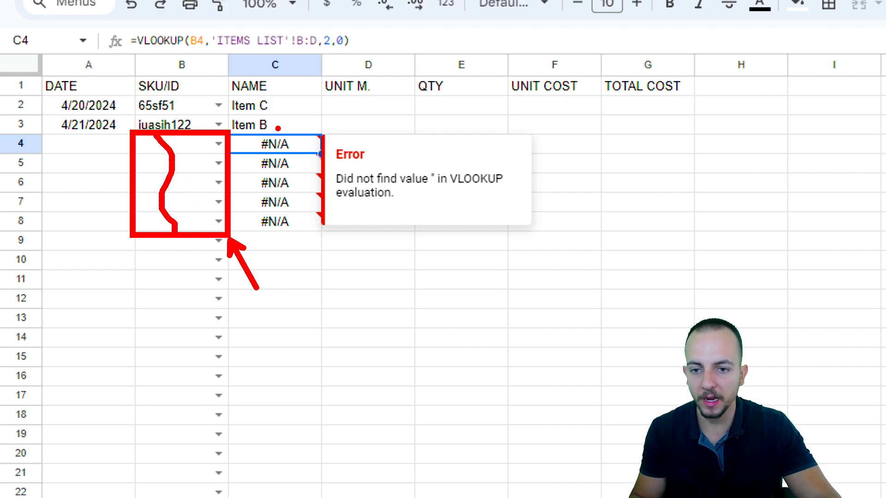
{"action": "mouse_move", "coordinate": [278, 129]}
{"action": "left_mouse_down"}
{"action": "mouse_move", "coordinate": [309, 169]}
{"action": "mouse_move", "coordinate": [243, 112]}
{"action": "left_mouse_up"}
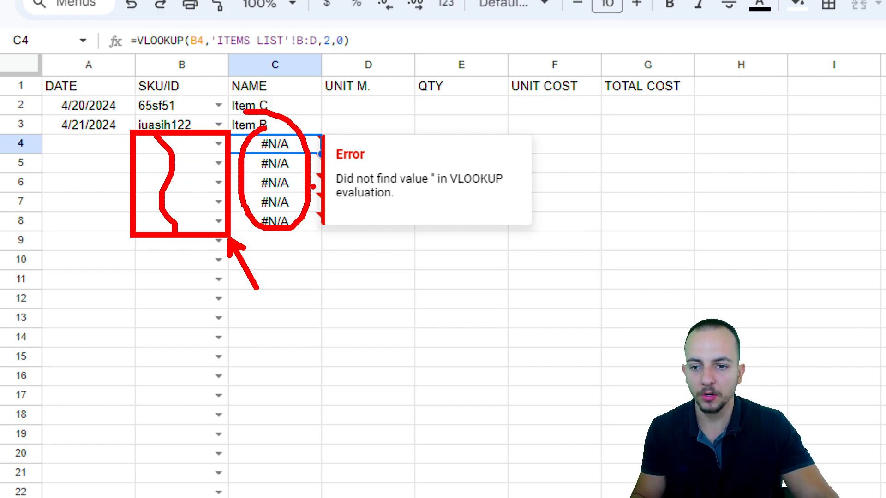
Choose as22a3a as the SKU/ID in cell B4 and check the name lookup beside it.
{"action": "left_click", "coordinate": [207, 146]}
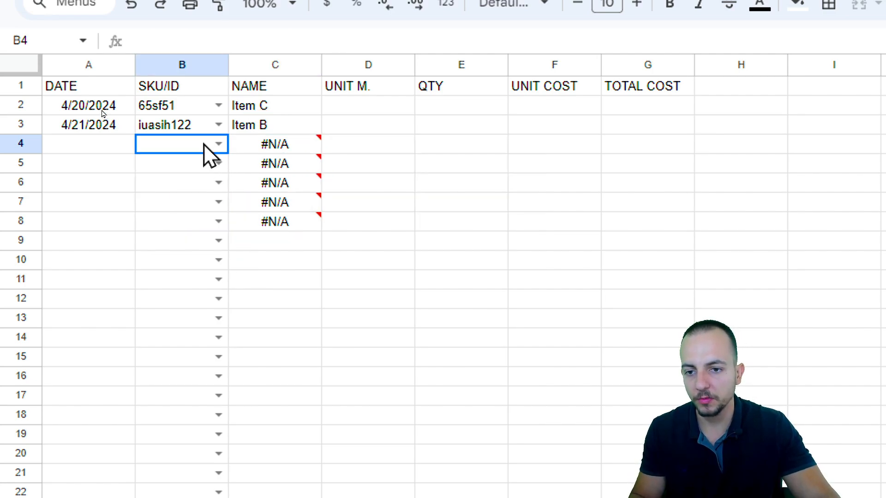
{"action": "left_click", "coordinate": [217, 144]}
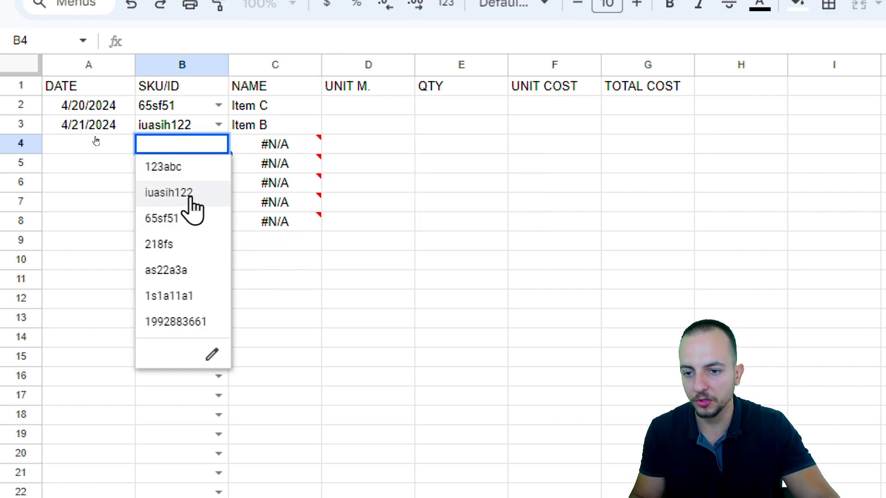
{"action": "left_click", "coordinate": [194, 271]}
{"action": "left_click", "coordinate": [287, 143]}
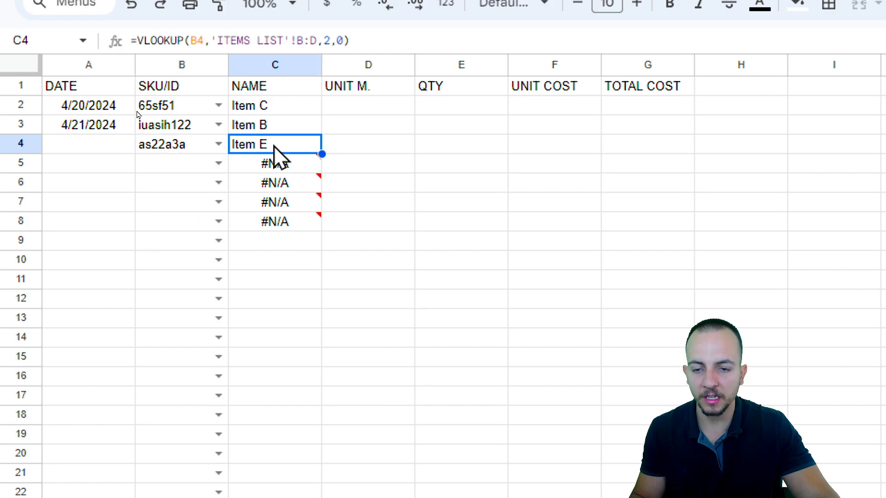
{"action": "mouse_move", "coordinate": [290, 171]}
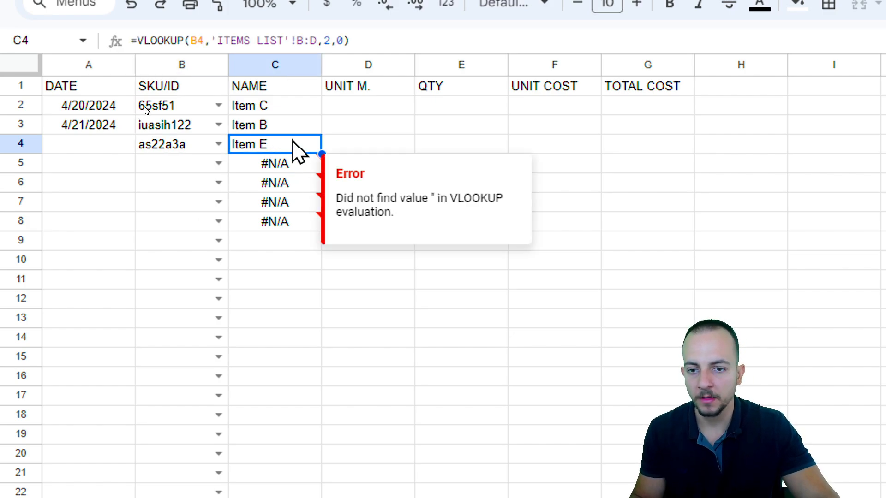
{"action": "left_click", "coordinate": [294, 166]}
{"action": "left_click_drag", "start_coordinate": [292, 163], "coordinate": [203, 350]}
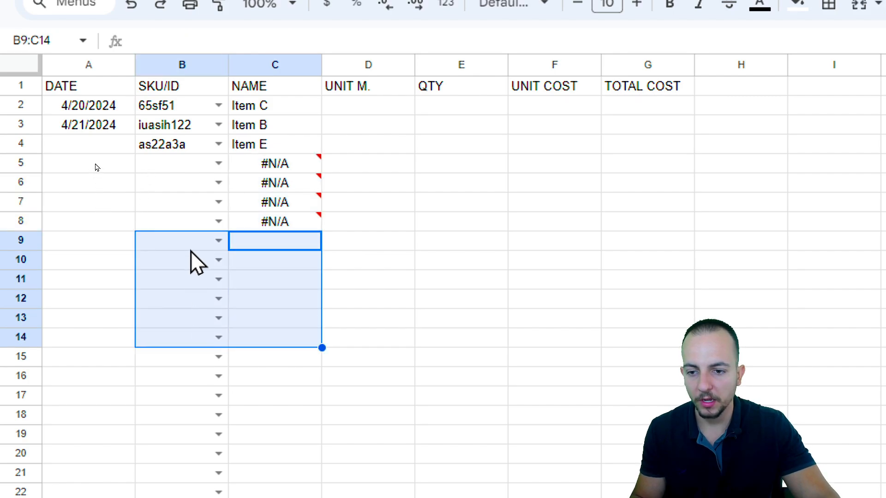
{"action": "left_click_drag", "start_coordinate": [196, 243], "coordinate": [277, 350]}
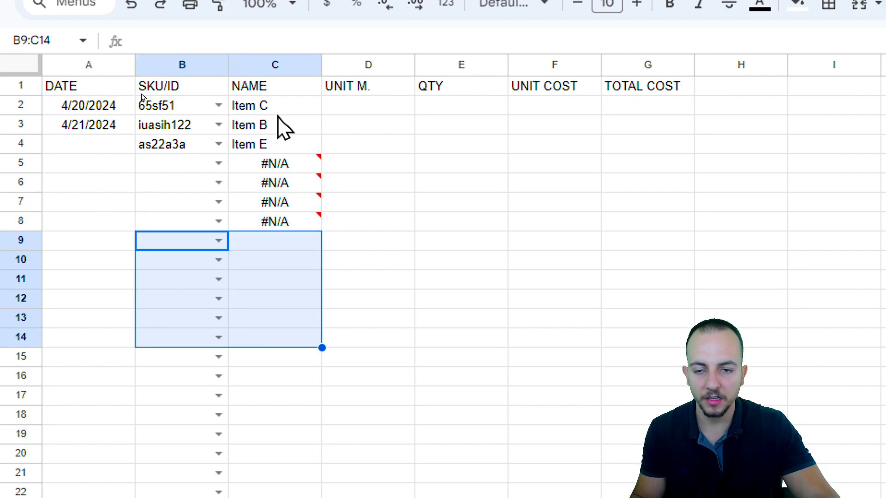
Wrap the VLOOKUP formula in C2 in IFERROR with an empty string "" as the error value.
{"action": "left_click", "coordinate": [304, 102]}
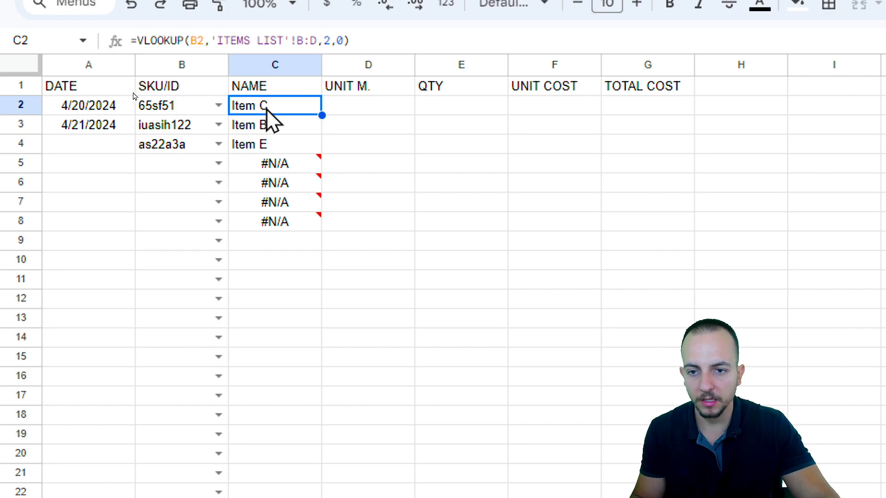
{"action": "double_click", "coordinate": [237, 109]}
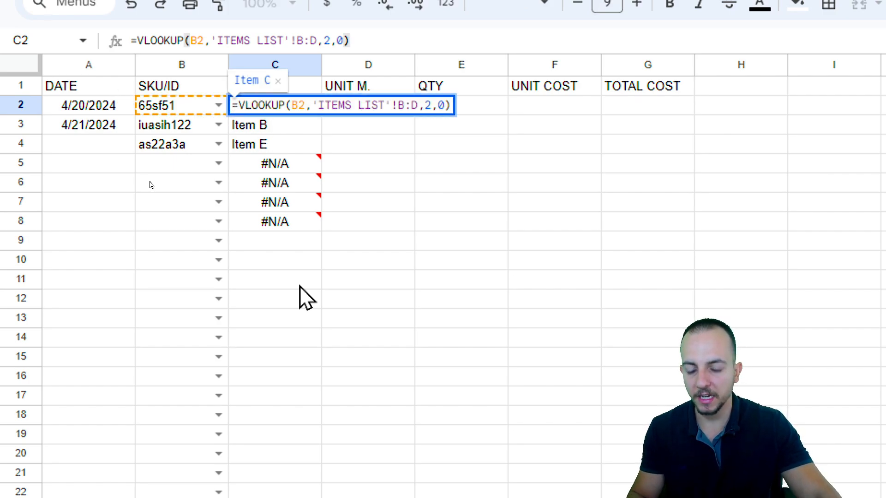
{"action": "type", "text": "IFE"}
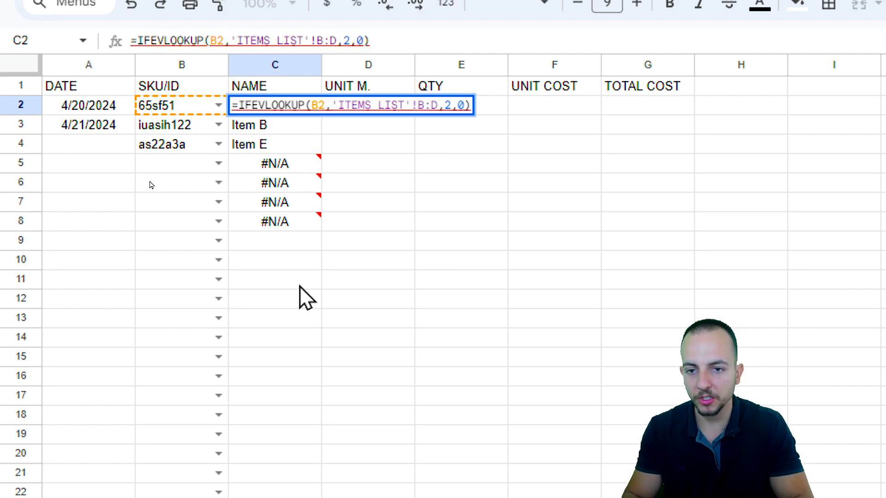
{"action": "type", "text": "RROR("}
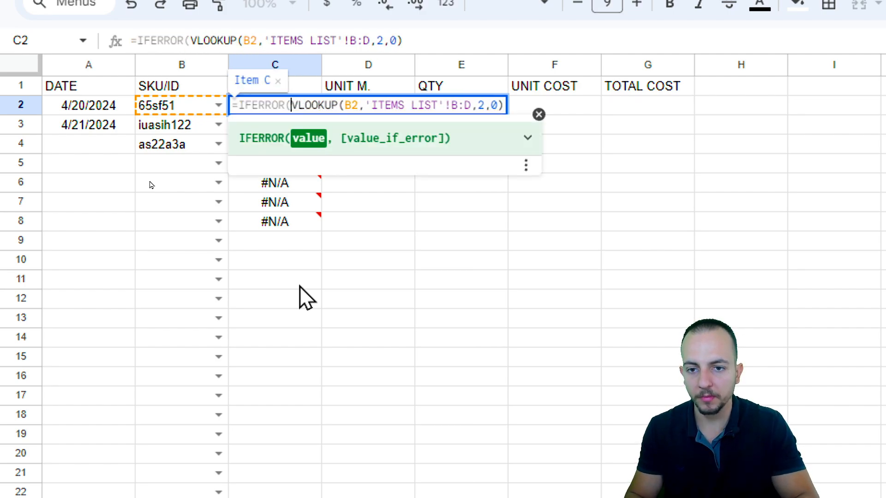
{"action": "left_click", "coordinate": [504, 105]}
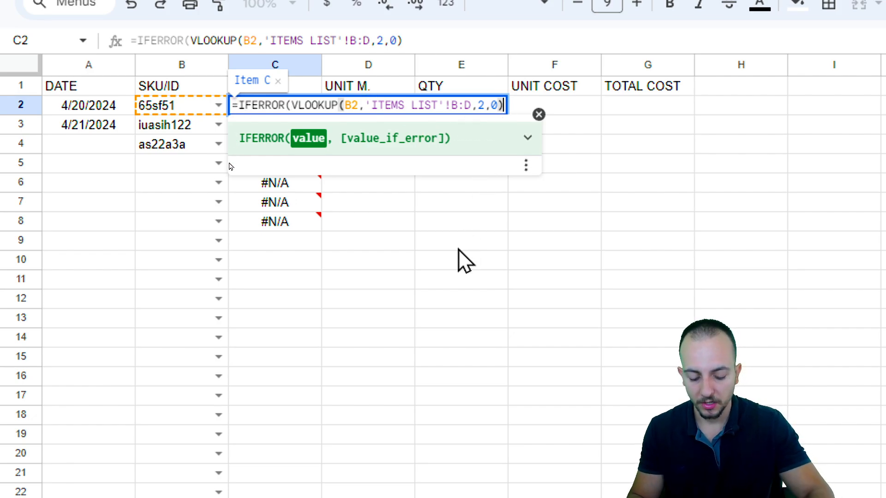
{"action": "type", "text": ", \"\""}
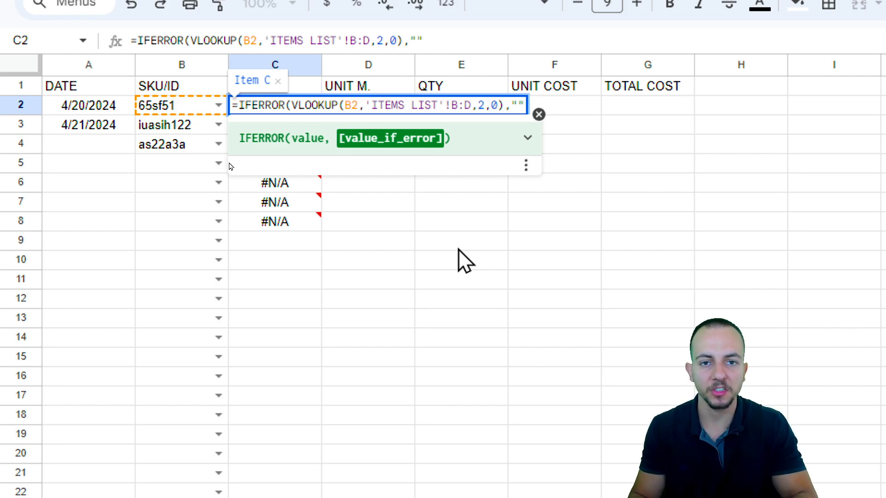
{"action": "type", "text": ")"}
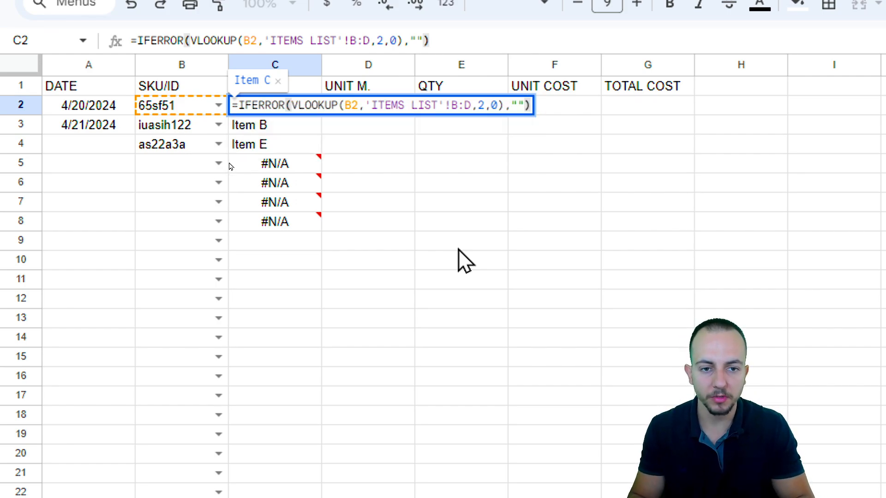
{"action": "key", "text": "Return"}
Fill the IFERROR formula from C2 down to C11.
{"action": "left_click", "coordinate": [298, 110]}
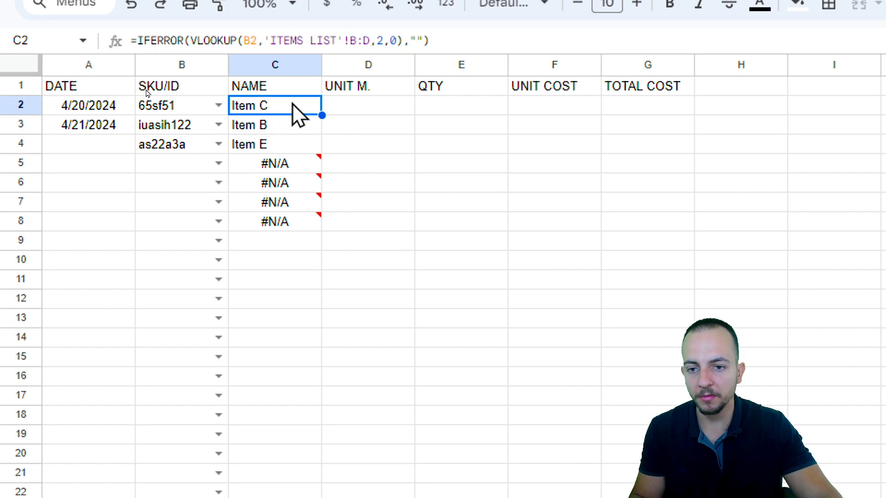
{"action": "left_click_drag", "start_coordinate": [322, 115], "coordinate": [318, 295]}
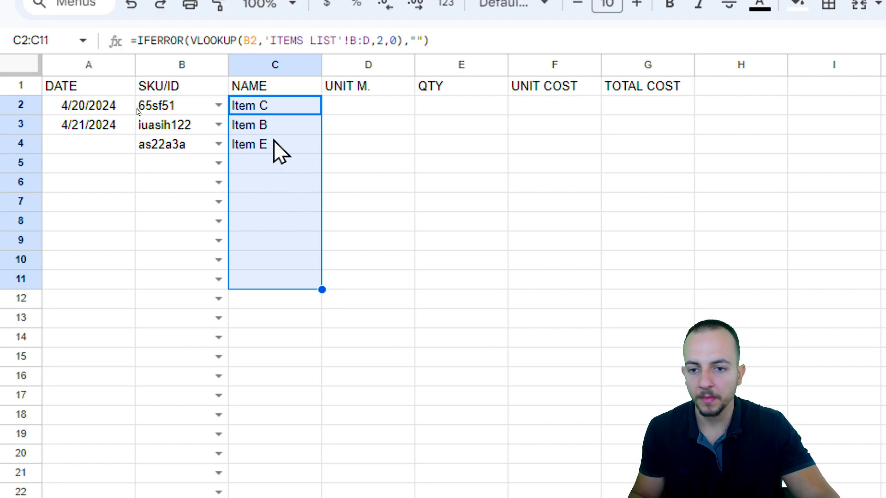
Fill the IFERROR formula from C2 down the whole NAME column to C1000 and return to C2.
{"action": "left_click", "coordinate": [286, 107]}
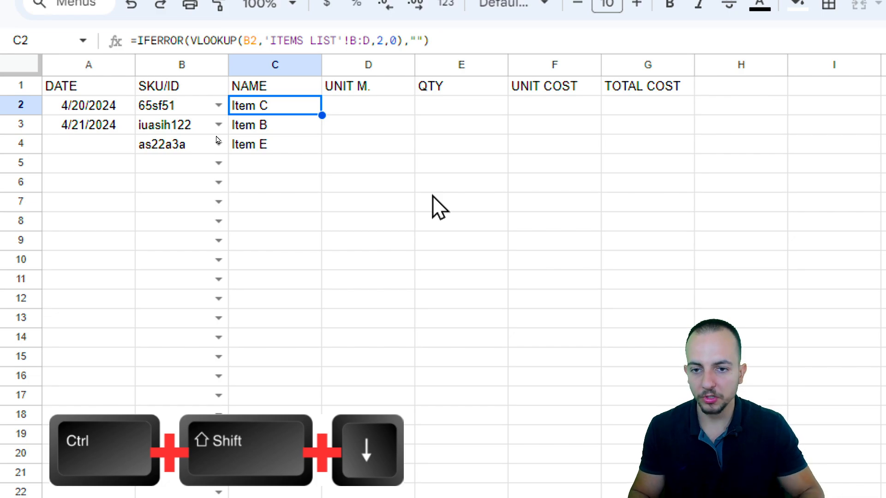
{"action": "key", "text": "ctrl+shift+Down"}
{"action": "key", "text": "ctrl+shift+Down"}
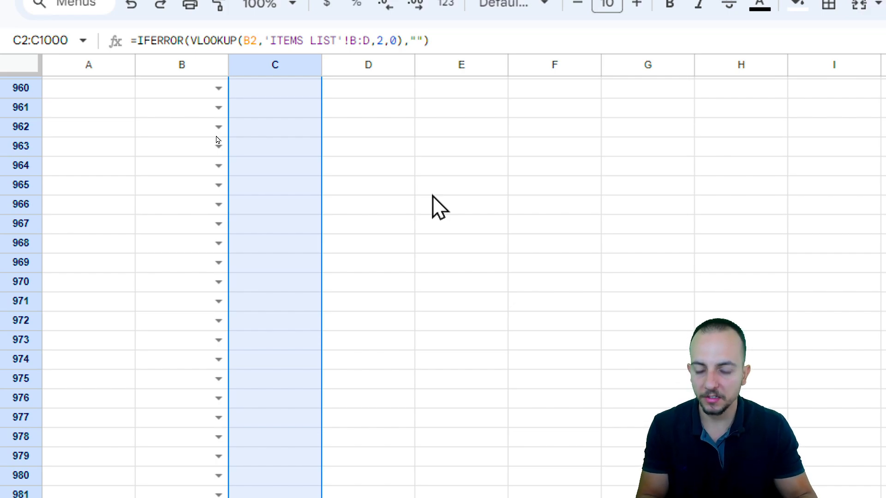
{"action": "key", "text": "ctrl+d"}
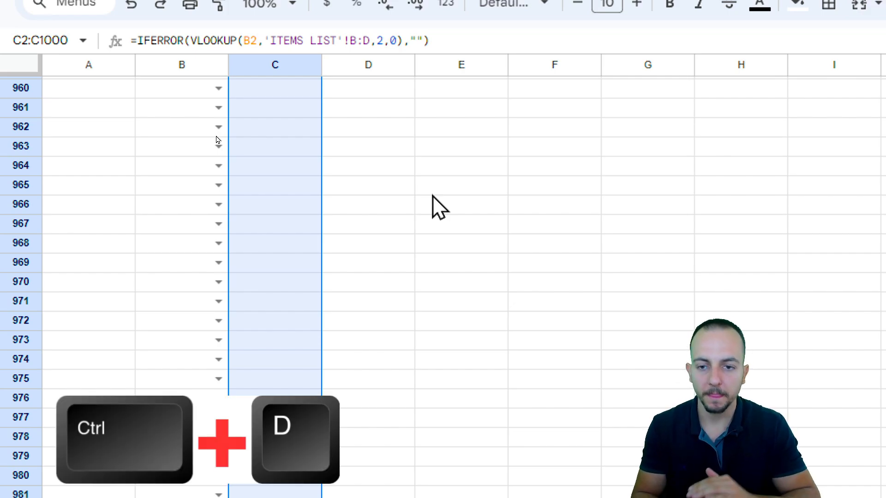
{"action": "key", "text": "ctrl+Up"}
{"action": "key", "text": "Down"}
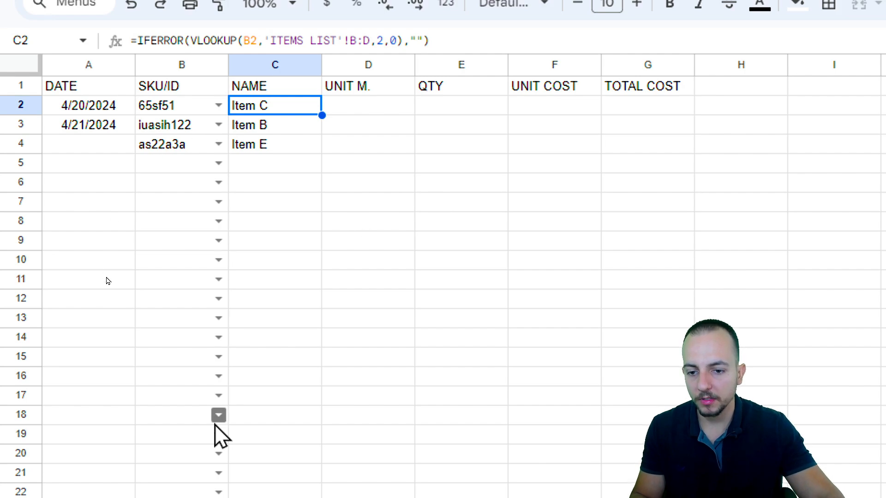
Inspect the filled formula in cell C23 and leave it unedited.
{"action": "double_click", "coordinate": [278, 290]}
{"action": "left_click_drag", "start_coordinate": [242, 289], "coordinate": [375, 290]}
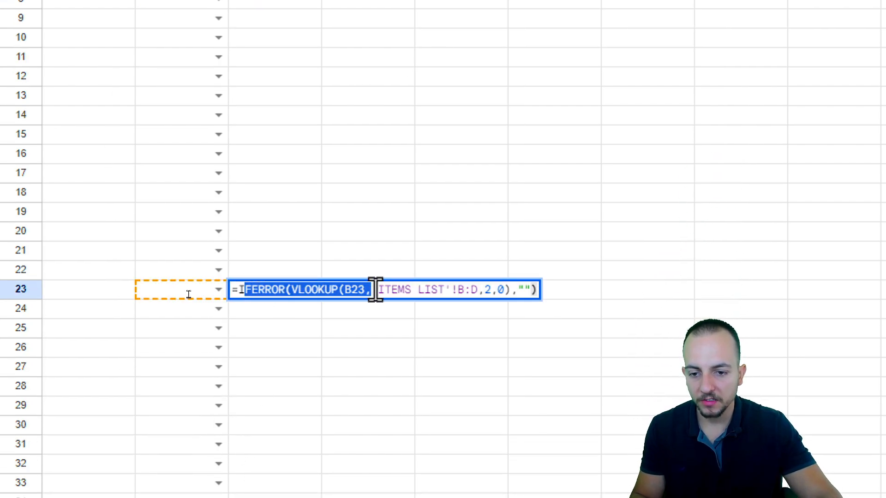
{"action": "key", "text": "Escape"}
Copy the full IFERROR formula text from C2 into D2 under UNIT M., keeping the B2 reference.
{"action": "left_click", "coordinate": [270, 139]}
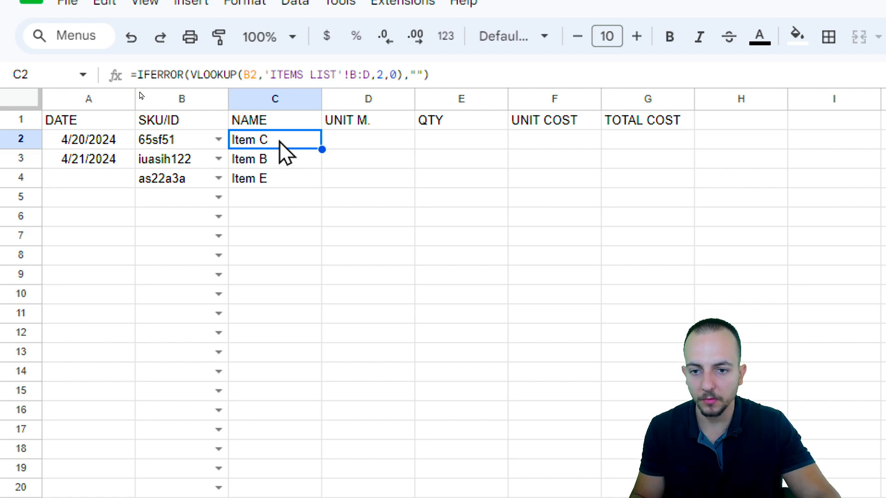
{"action": "double_click", "coordinate": [235, 140]}
{"action": "left_click_drag", "start_coordinate": [236, 139], "coordinate": [533, 140]}
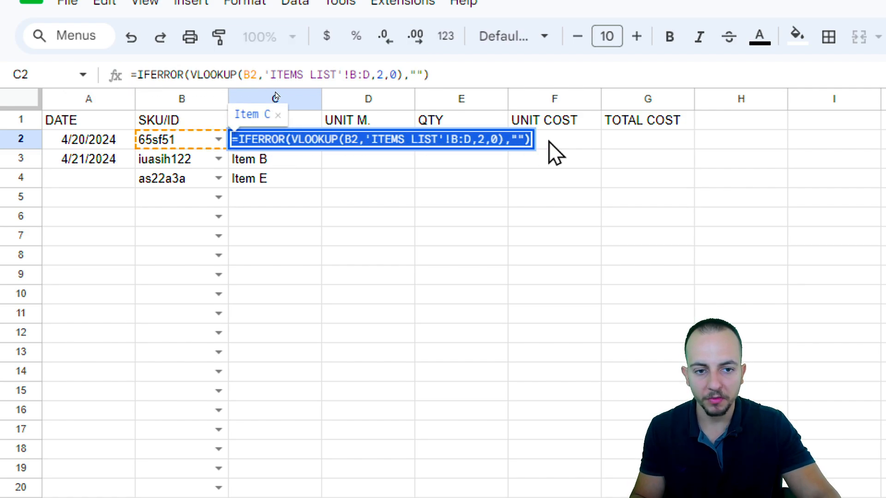
{"action": "key", "text": "ctrl+c"}
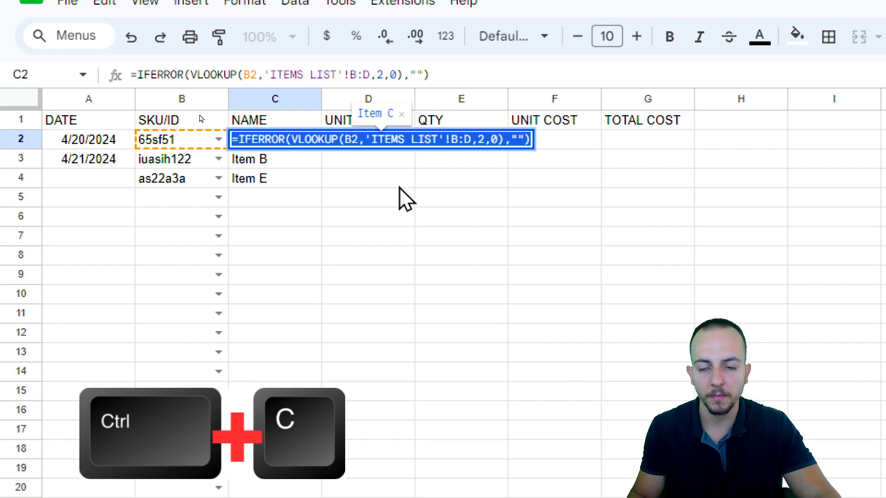
{"action": "key", "text": "Escape"}
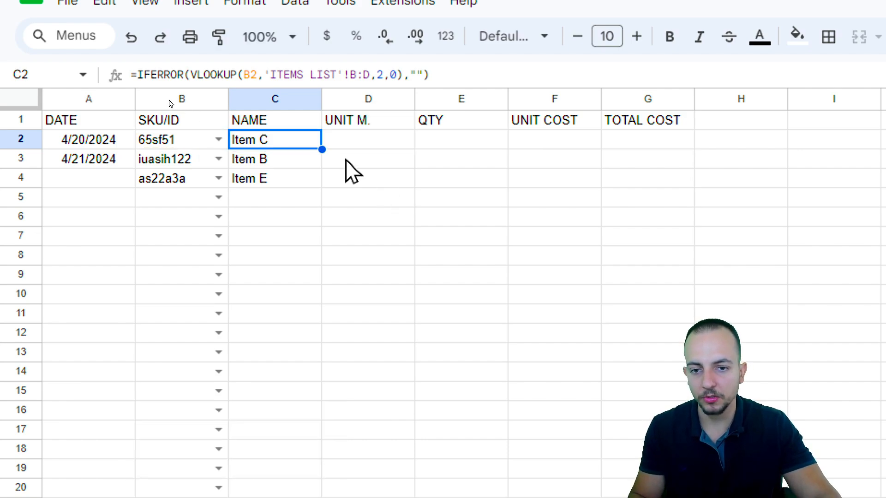
{"action": "left_click", "coordinate": [363, 140]}
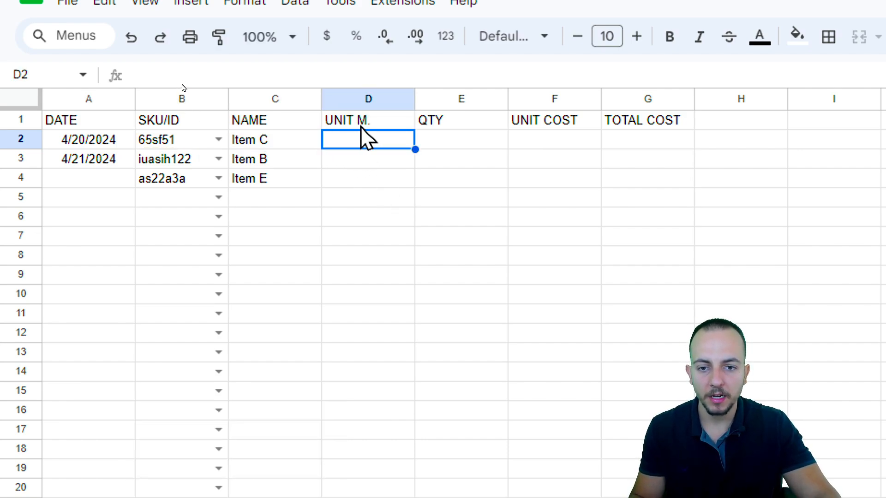
{"action": "double_click", "coordinate": [383, 140]}
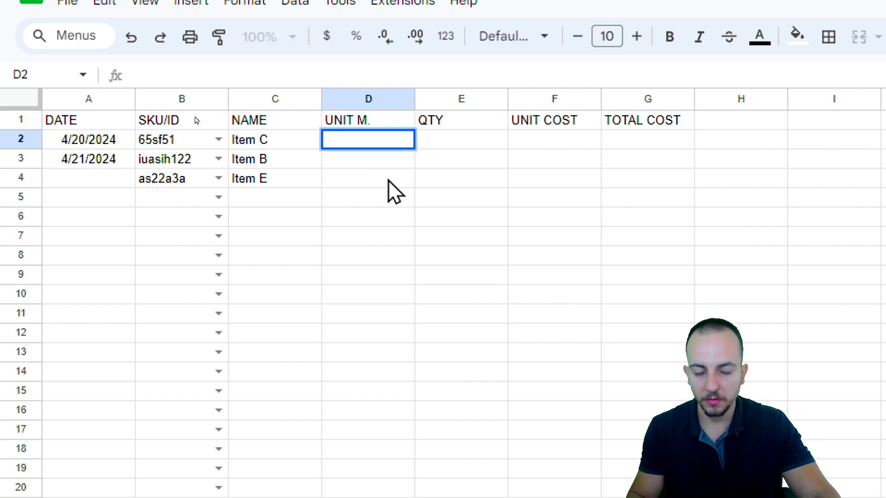
{"action": "key", "text": "ctrl+v"}
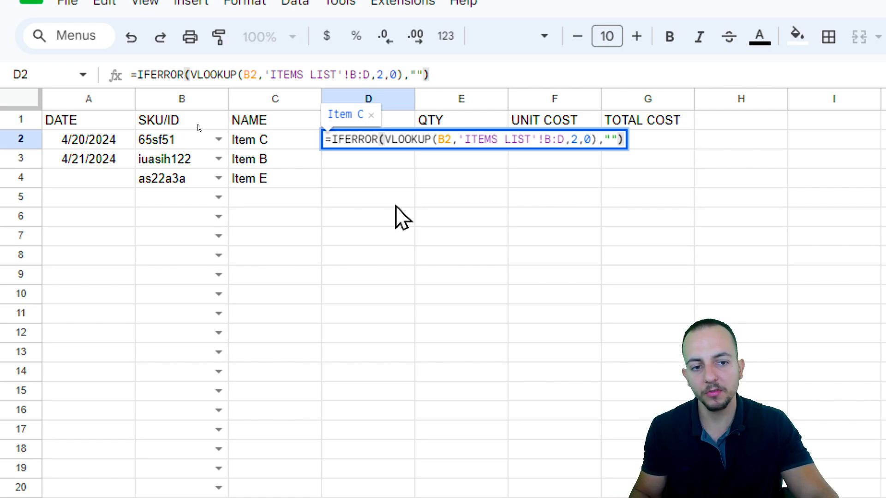
Set the VLOOKUP column index in the D2 formula to 3.
{"action": "double_click", "coordinate": [573, 139]}
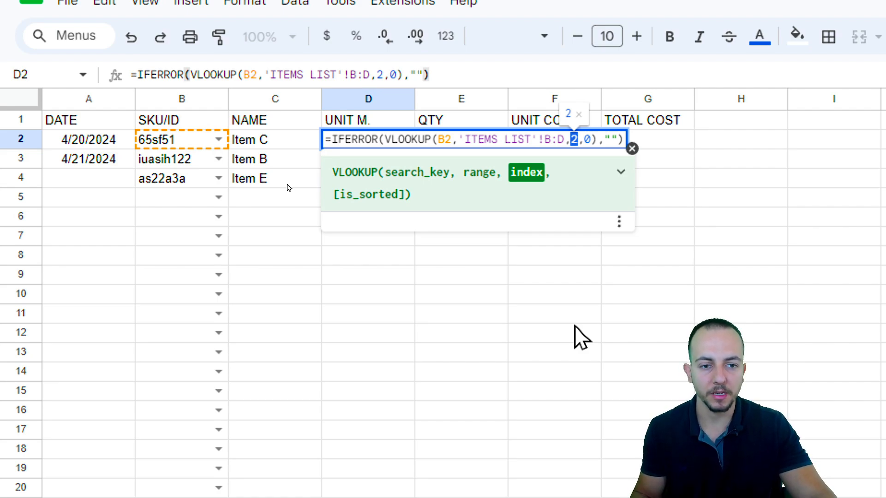
{"action": "type", "text": "3"}
{"action": "key", "text": "Return"}
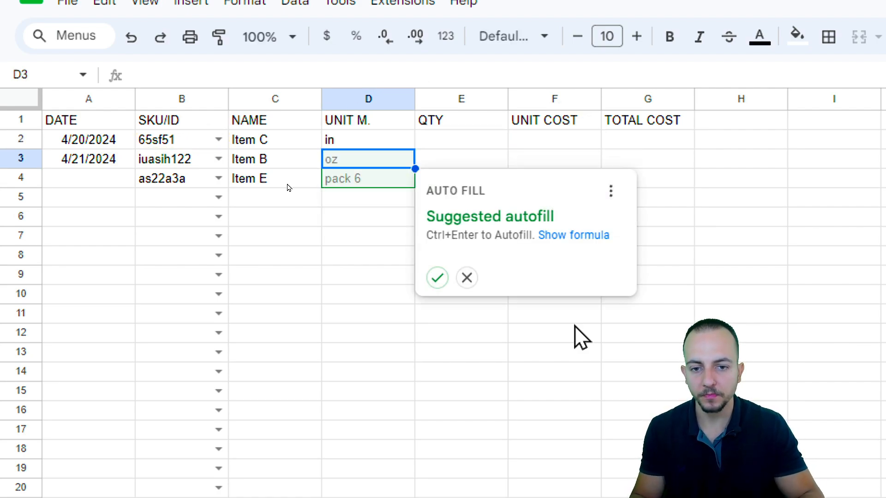
Fill the formula from D2 down the entire UNIT M. column.
{"action": "left_click", "coordinate": [356, 141]}
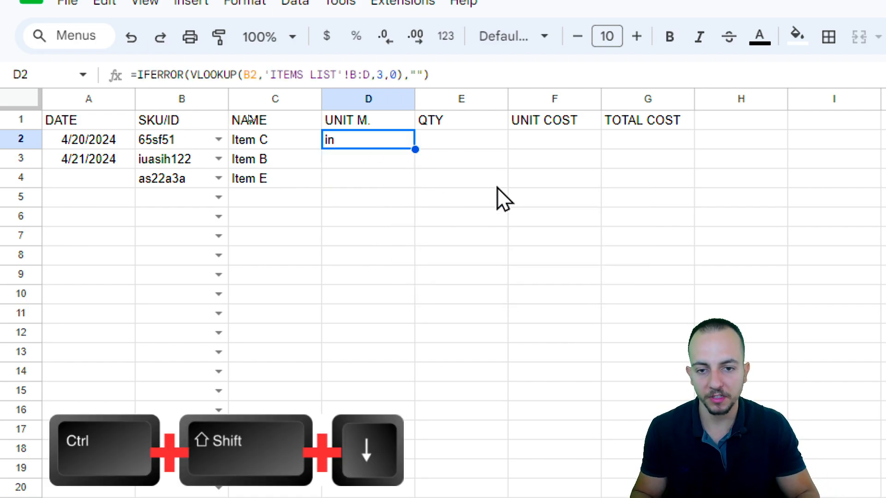
{"action": "key", "text": "ctrl+shift+Down"}
{"action": "key", "text": "ctrl+Up"}
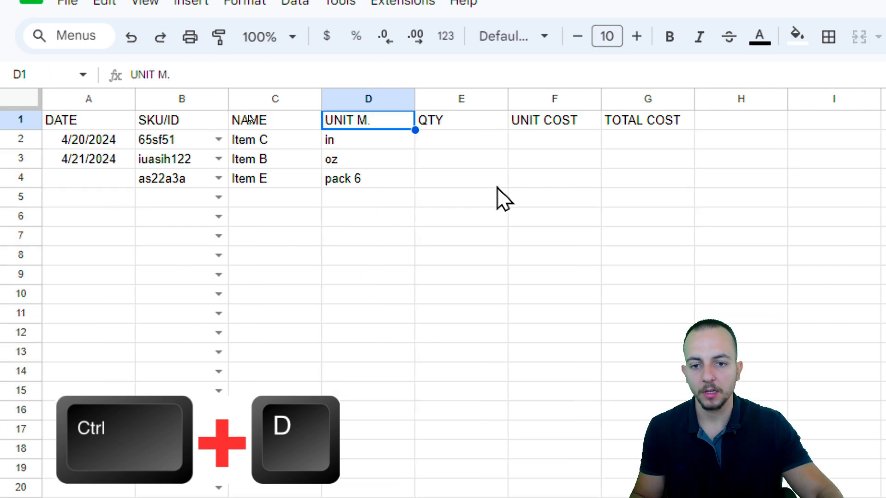
Choose 1s1a11a1 as the SKU/ID in cell B5 to test the name and unit lookups.
{"action": "left_click", "coordinate": [217, 199]}
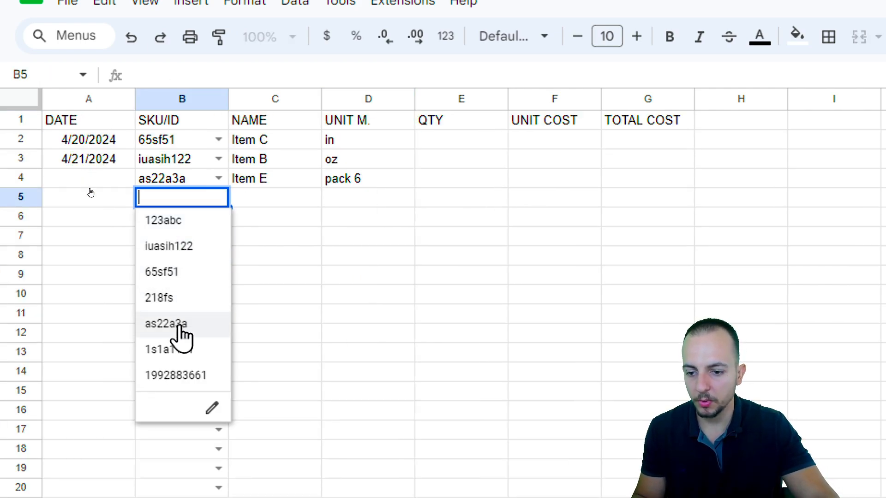
{"action": "left_click", "coordinate": [186, 356]}
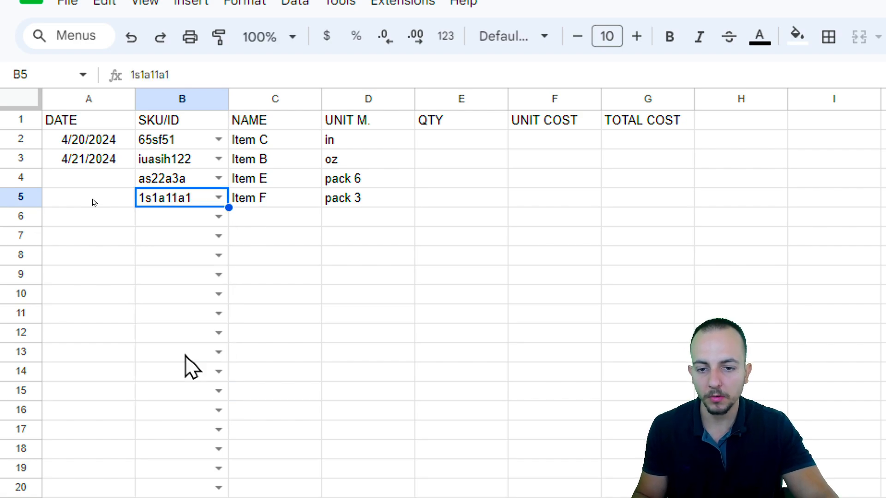
Enter the quantities 10, 5, 90 and 20 in the QTY cells E2 to E5.
{"action": "left_click", "coordinate": [298, 199]}
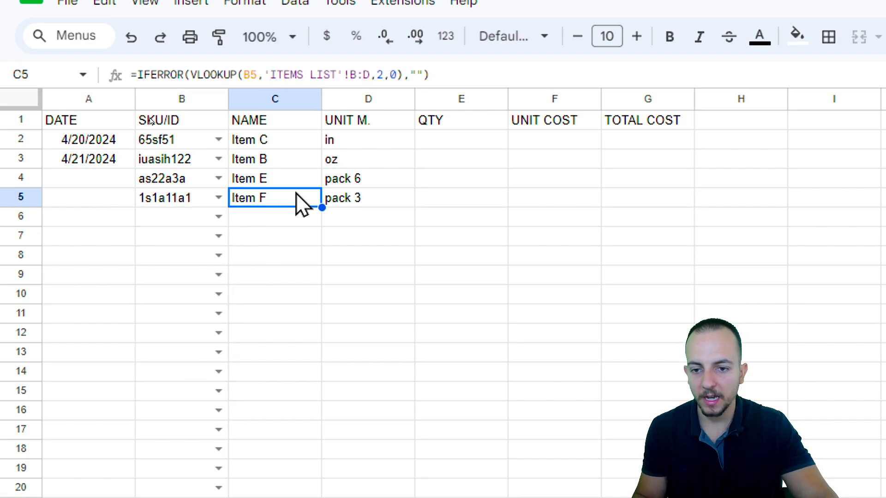
{"action": "left_click", "coordinate": [344, 203]}
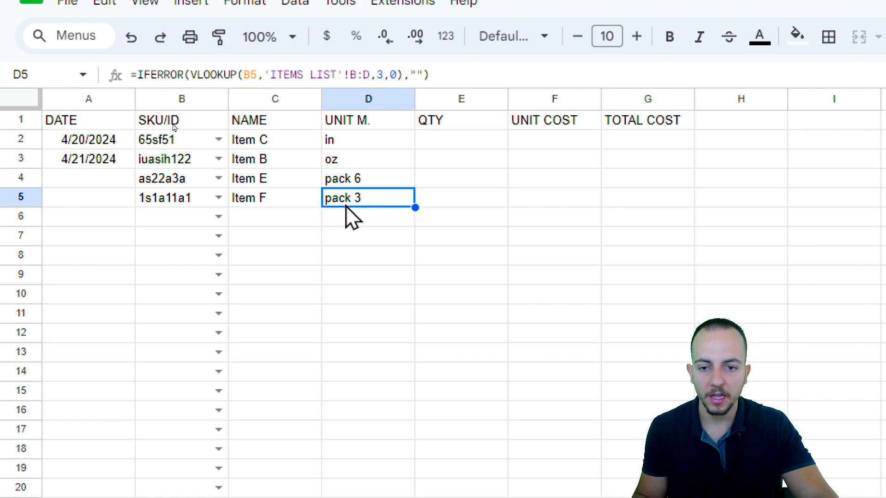
{"action": "left_click_drag", "start_coordinate": [459, 142], "coordinate": [450, 203]}
{"action": "left_click", "coordinate": [462, 143]}
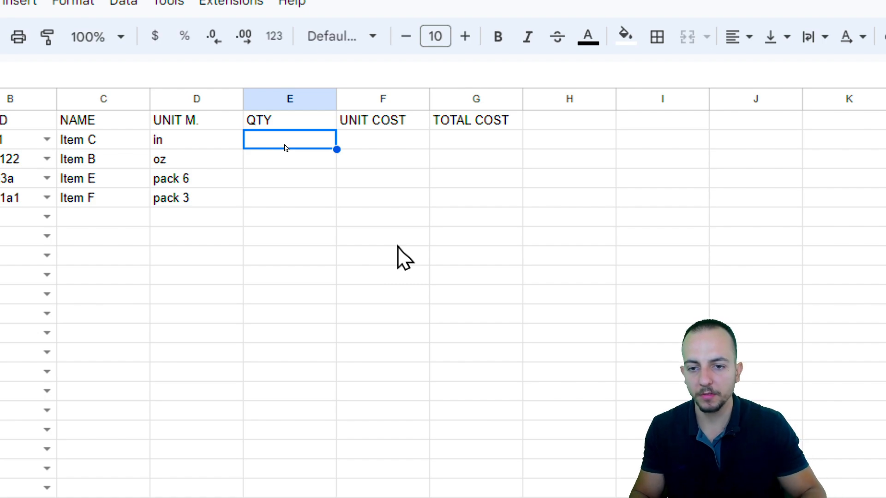
{"action": "type", "text": "10"}
{"action": "key", "text": "Return"}
{"action": "type", "text": "5"}
{"action": "key", "text": "Return"}
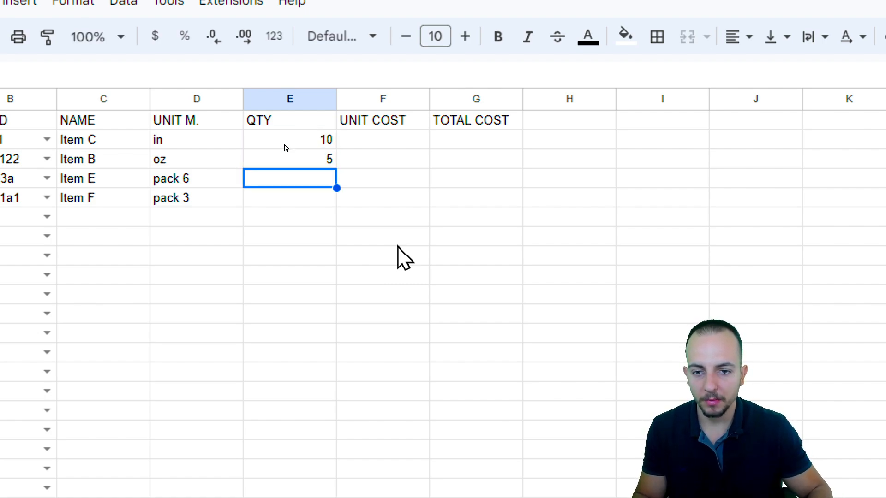
{"action": "type", "text": "90"}
{"action": "key", "text": "Return"}
{"action": "type", "text": "20"}
{"action": "key", "text": "Return"}
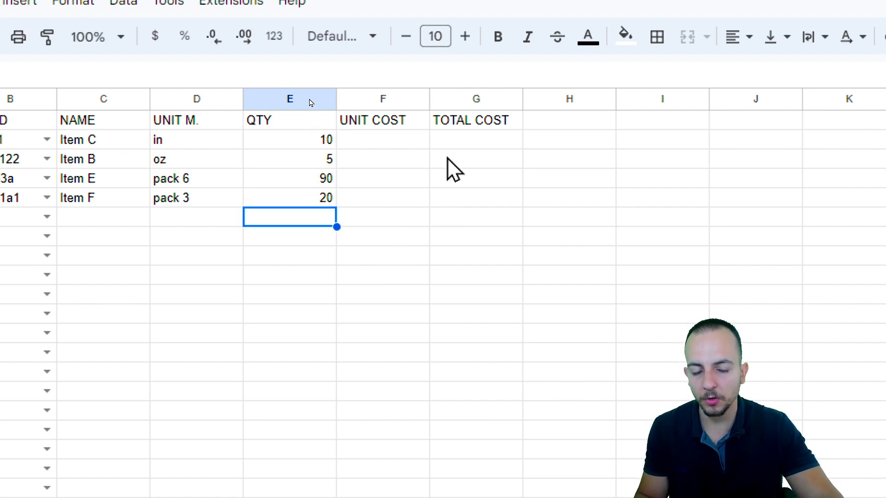
Enter the unit costs 9.99, 20, 22 and 100 in the UNIT COST cells F2 to F5.
{"action": "left_click", "coordinate": [390, 132]}
{"action": "left_click_drag", "start_coordinate": [391, 141], "coordinate": [409, 200]}
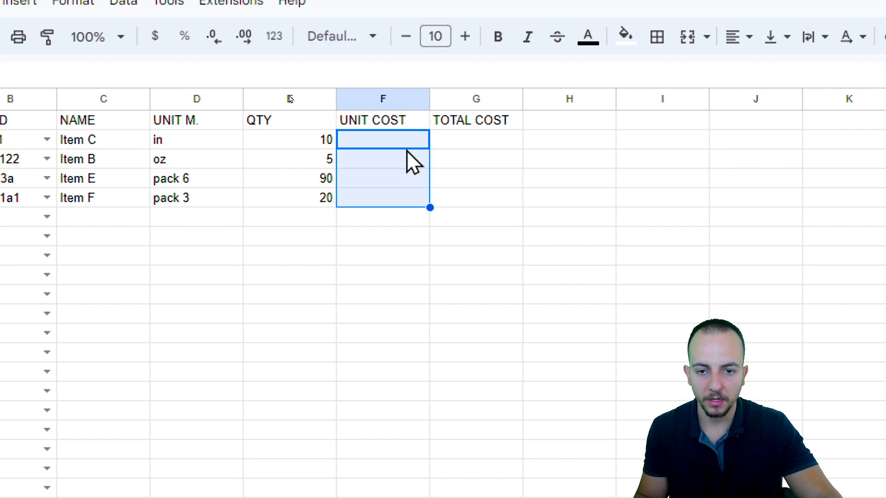
{"action": "left_click", "coordinate": [403, 139]}
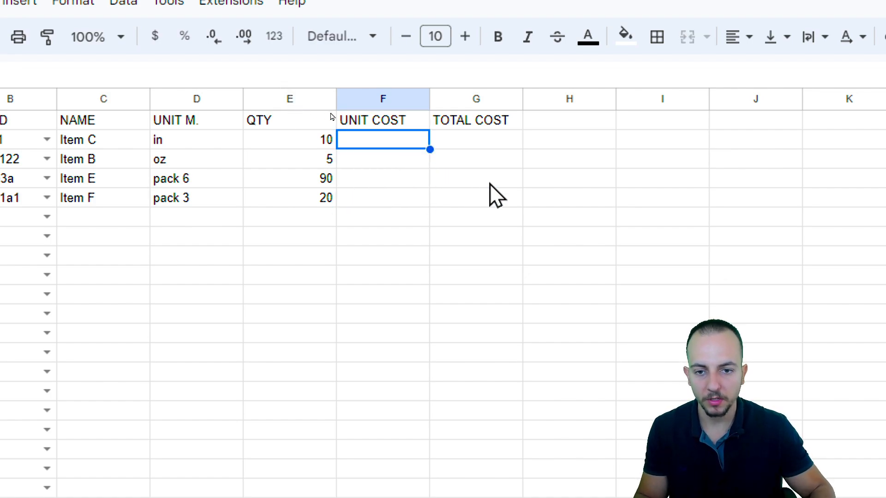
{"action": "type", "text": "9.99"}
{"action": "key", "text": "Return"}
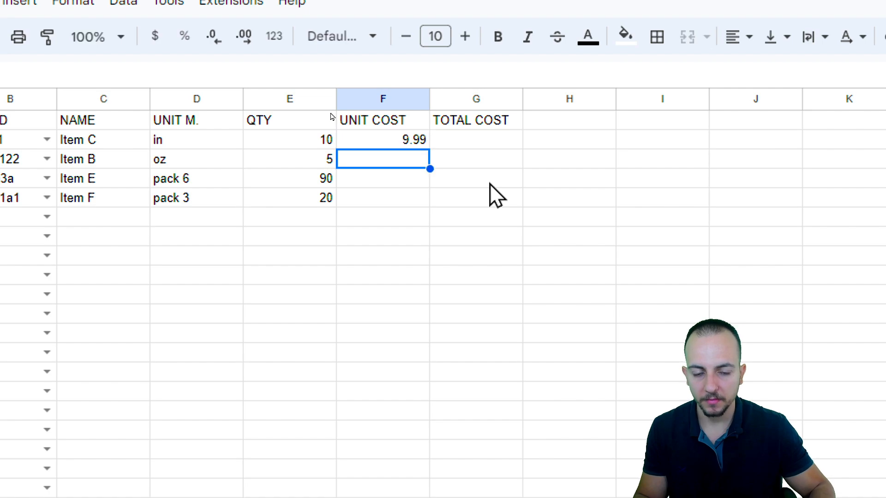
{"action": "type", "text": "20"}
{"action": "key", "text": "Return"}
{"action": "type", "text": "22"}
{"action": "key", "text": "Return"}
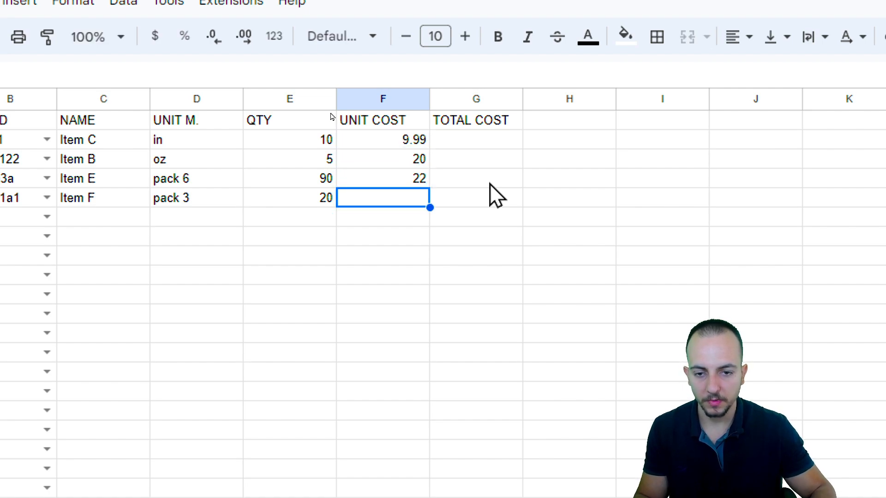
{"action": "type", "text": "100"}
Enter the formula =F2*E2 in G2 to calculate the total cost from unit cost and quantity.
{"action": "left_click", "coordinate": [476, 144]}
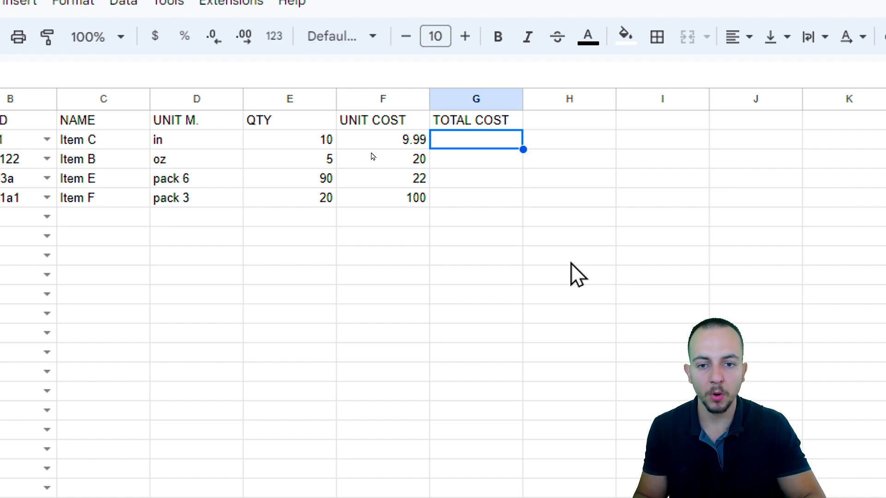
{"action": "key", "text": "ctrl+2"}
{"action": "left_click_drag", "start_coordinate": [330, 106], "coordinate": [415, 132]}
{"action": "left_click_drag", "start_coordinate": [236, 106], "coordinate": [288, 131]}
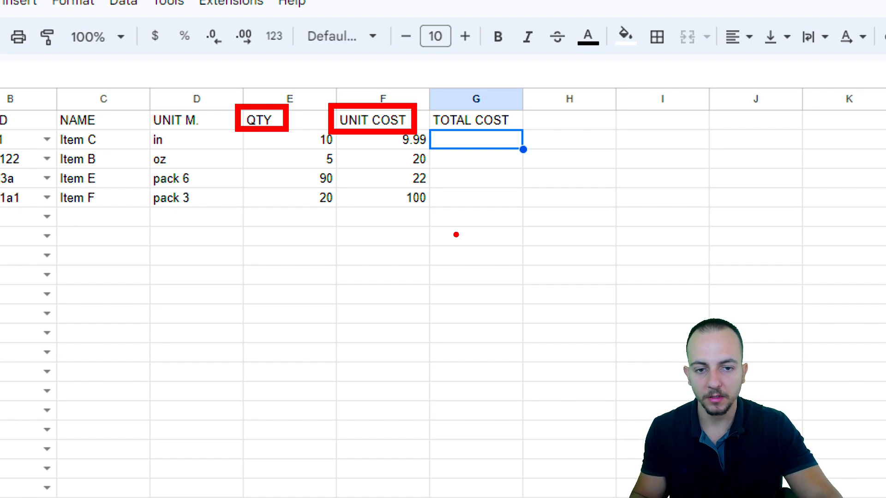
{"action": "key", "text": "Escape"}
{"action": "type", "text": "="}
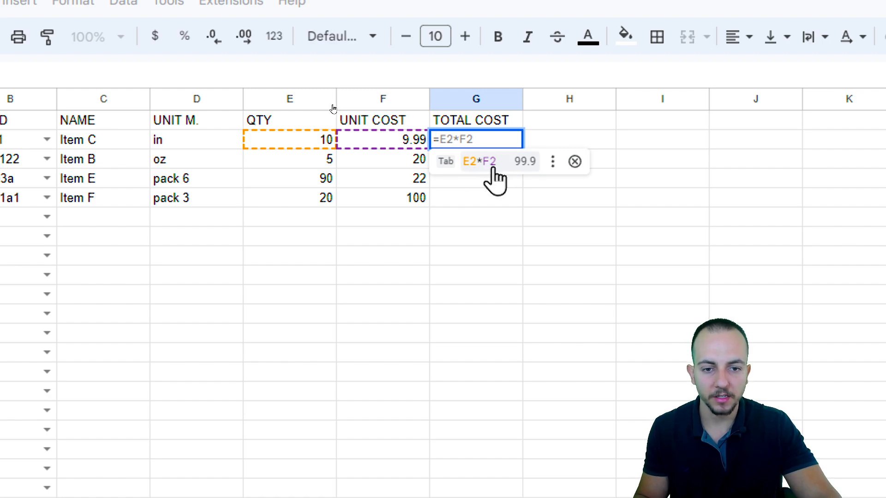
{"action": "left_click", "coordinate": [399, 143]}
{"action": "type", "text": "*"}
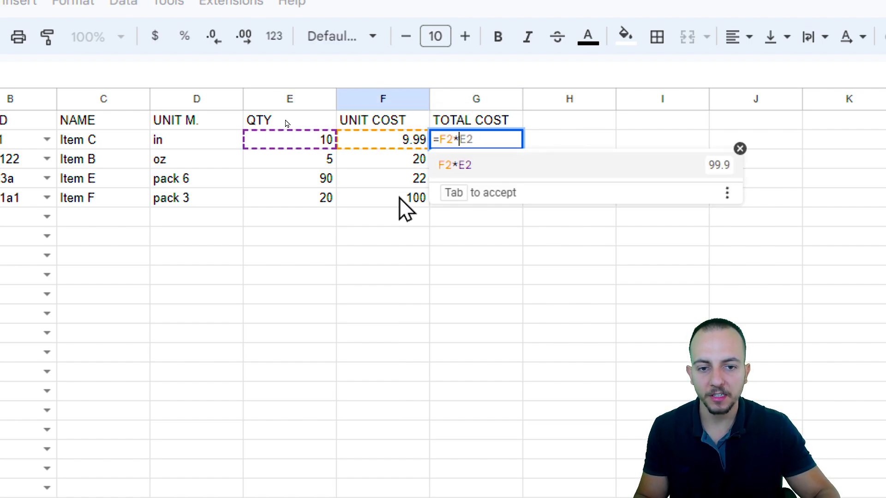
{"action": "left_click", "coordinate": [286, 140]}
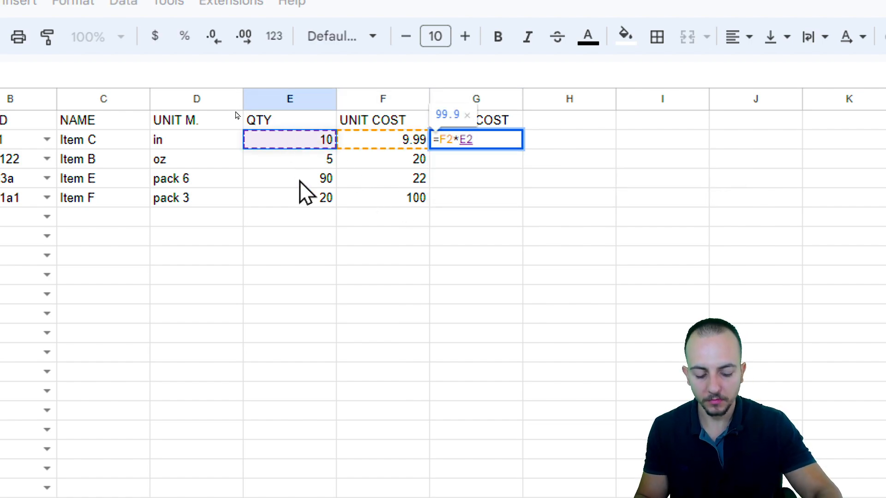
{"action": "key", "text": "Return"}
Fill the formula from G2 down the entire TOTAL COST column.
{"action": "left_click", "coordinate": [491, 141]}
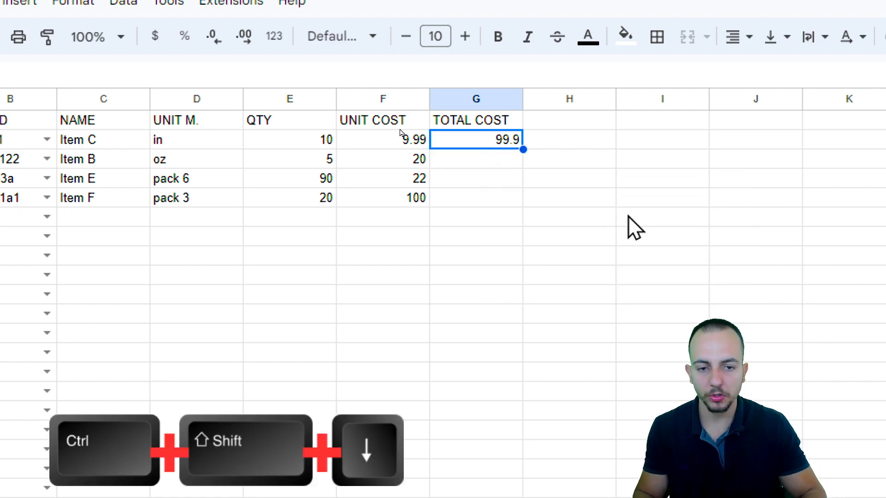
{"action": "key", "text": "ctrl+shift+Down"}
{"action": "key", "text": "ctrl+d"}
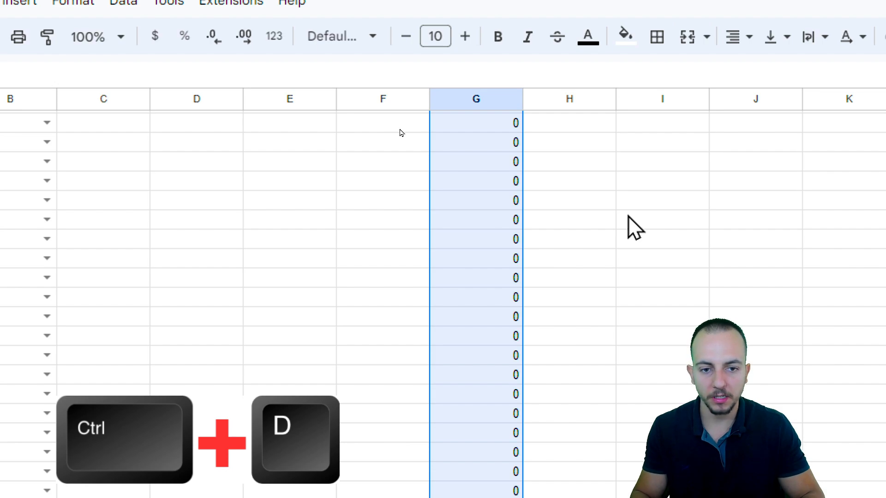
{"action": "key", "text": "ctrl+Up"}
{"action": "left_click_drag", "start_coordinate": [494, 219], "coordinate": [503, 275]}
{"action": "left_click", "coordinate": [480, 243]}
{"action": "key", "text": "ctrl+shift+Left"}
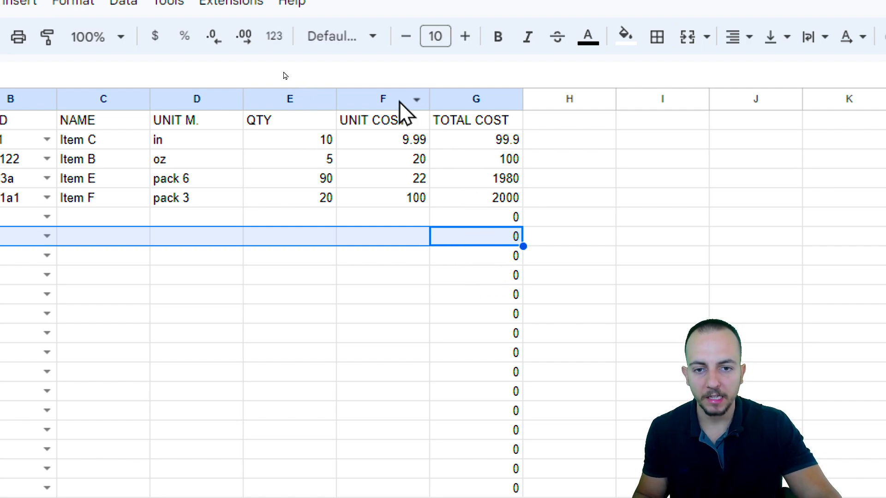
Format the UNIT COST and TOTAL COST columns as dollar currency.
{"action": "left_click_drag", "start_coordinate": [389, 97], "coordinate": [475, 94]}
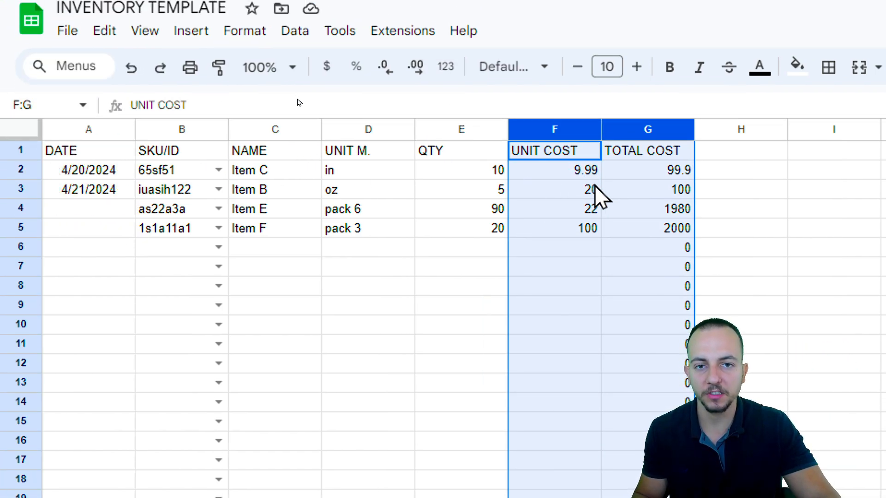
{"action": "left_click", "coordinate": [331, 75]}
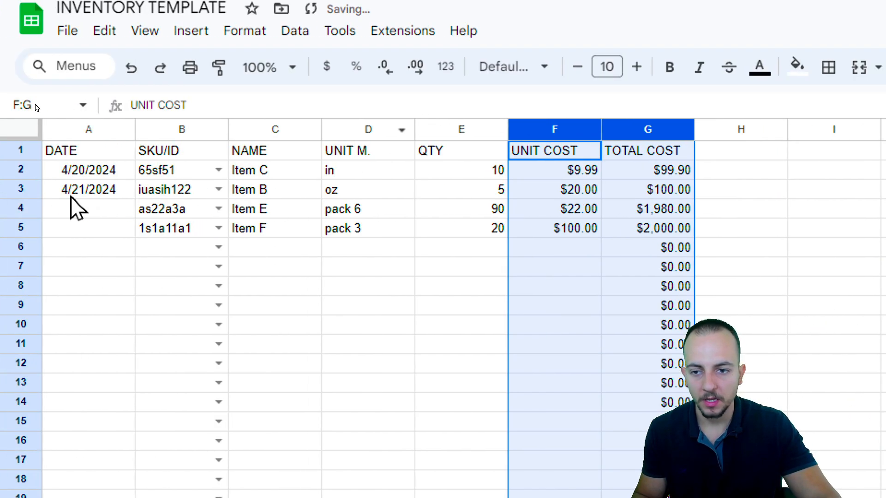
Center the contents of columns A to G both horizontally and vertically.
{"action": "left_click_drag", "start_coordinate": [98, 132], "coordinate": [646, 138]}
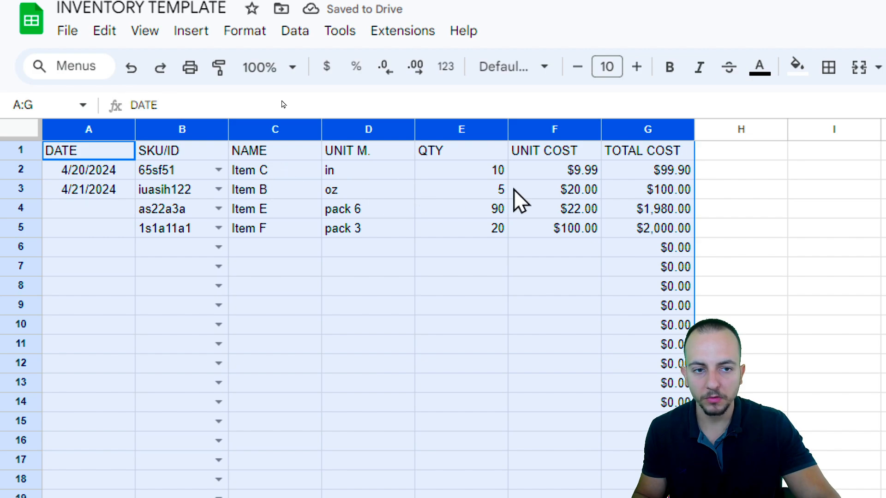
{"action": "left_click", "coordinate": [564, 68]}
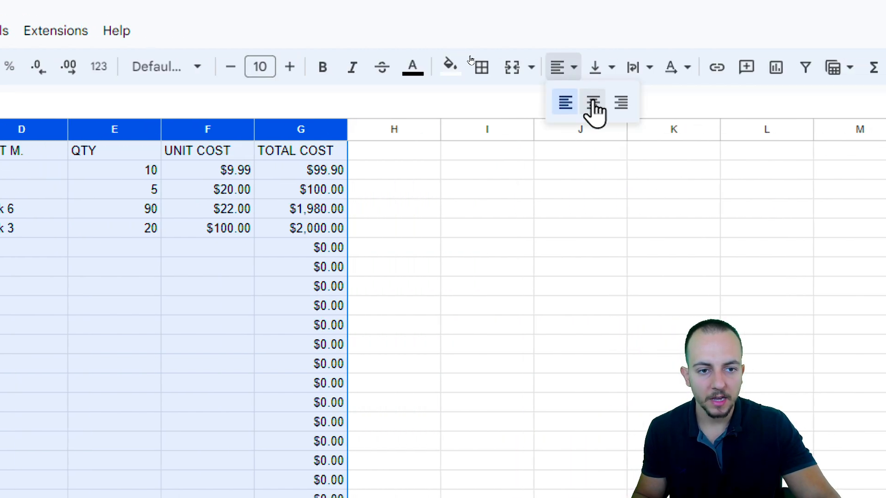
{"action": "left_click", "coordinate": [594, 107]}
{"action": "left_click", "coordinate": [599, 70]}
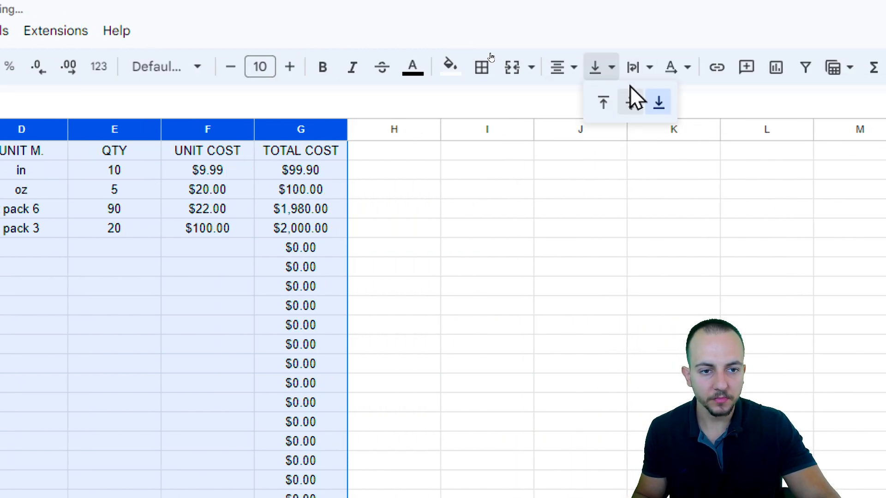
{"action": "left_click", "coordinate": [637, 109]}
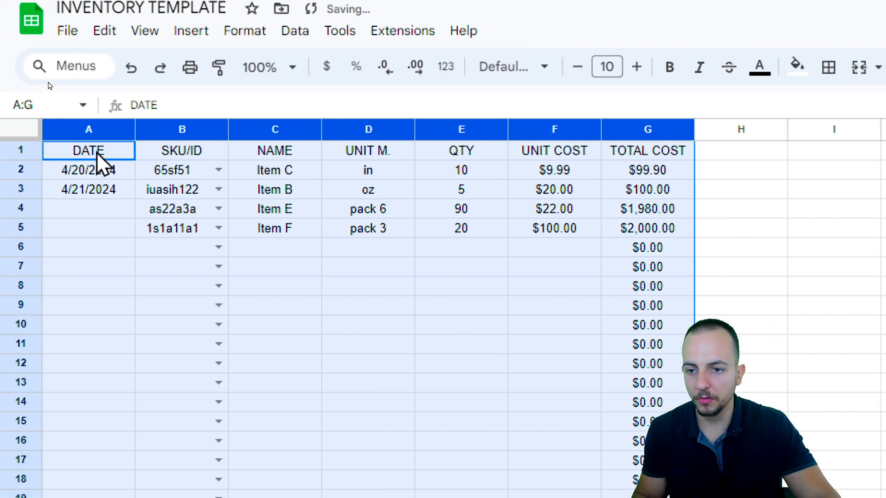
Format the header row A1:G1 with bold white text on a green fill.
{"action": "left_click_drag", "start_coordinate": [98, 156], "coordinate": [638, 150]}
{"action": "left_click", "coordinate": [674, 74]}
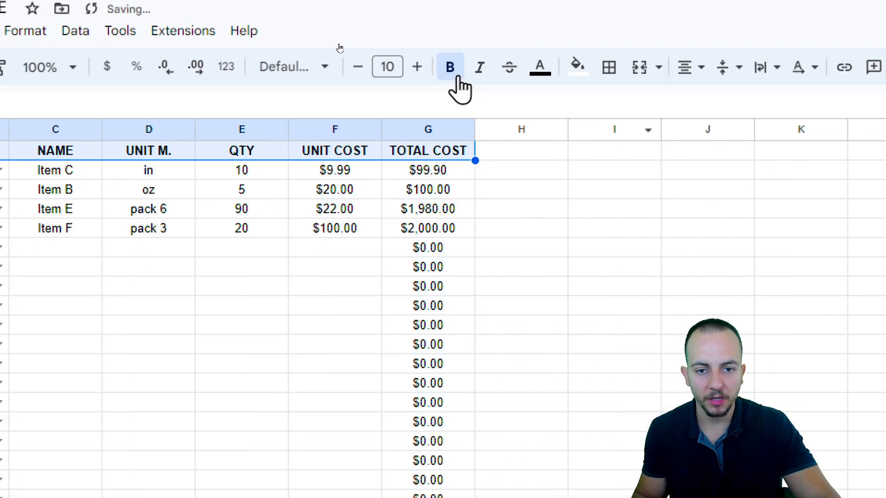
{"action": "left_click", "coordinate": [540, 73]}
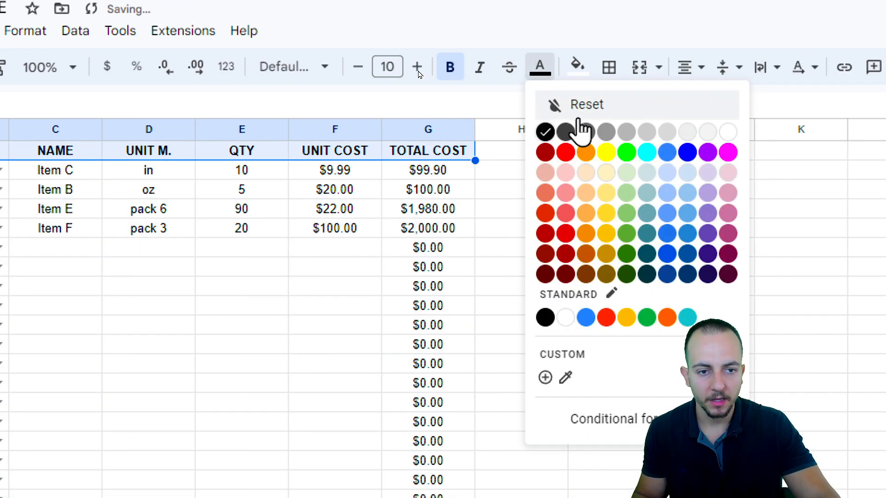
{"action": "left_click", "coordinate": [729, 134]}
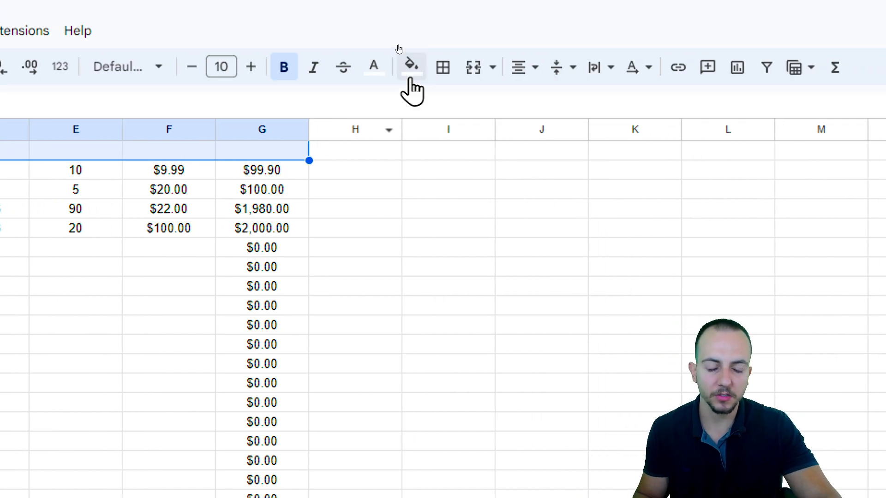
{"action": "left_click", "coordinate": [411, 67]}
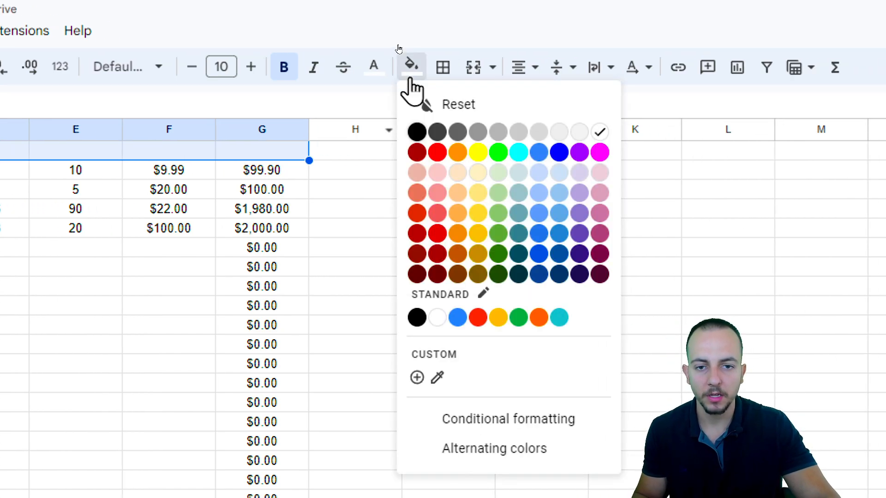
{"action": "left_click", "coordinate": [502, 235]}
{"action": "left_click", "coordinate": [198, 232]}
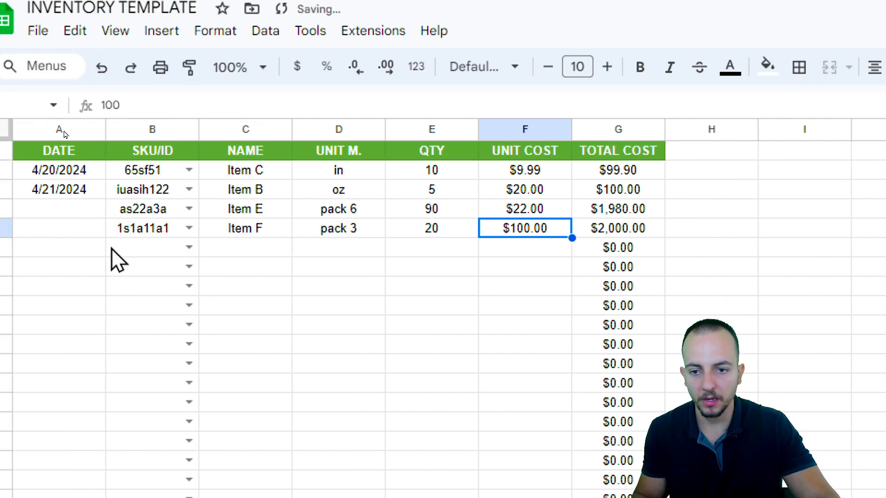
Widen the SKU/ID, NAME and UNIT M. columns.
{"action": "mouse_move", "coordinate": [199, 129]}
{"action": "left_mouse_down"}
{"action": "mouse_move", "coordinate": [231, 129]}
{"action": "mouse_move", "coordinate": [205, 135]}
{"action": "mouse_move", "coordinate": [239, 111]}
{"action": "left_mouse_up"}
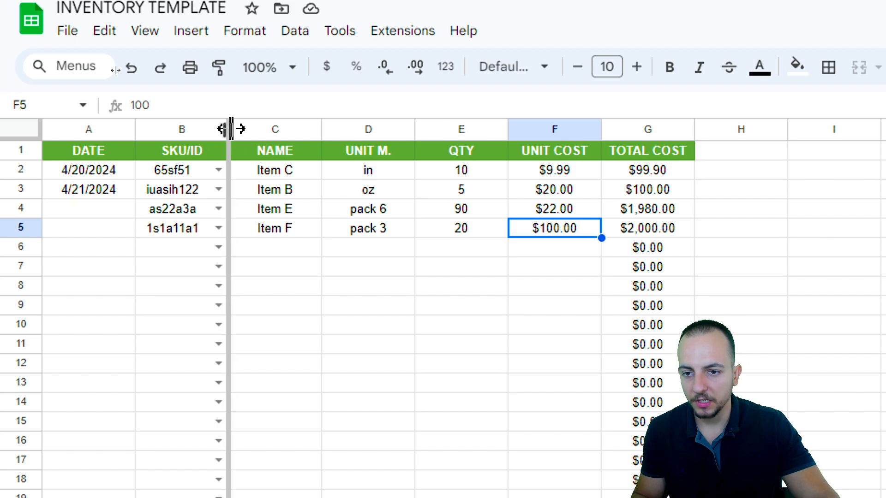
{"action": "key", "text": "ctrl+2"}
{"action": "left_click_drag", "start_coordinate": [288, 160], "coordinate": [159, 160]}
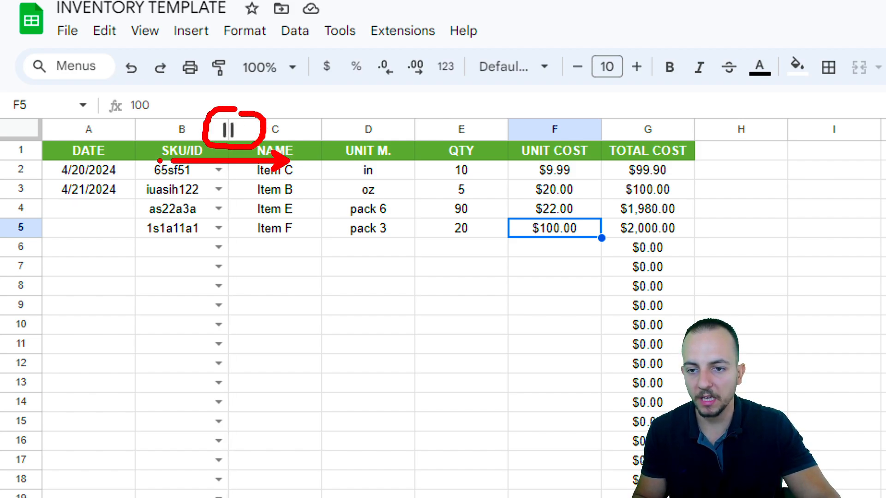
{"action": "key", "text": "Escape"}
{"action": "left_click_drag", "start_coordinate": [229, 131], "coordinate": [262, 131]}
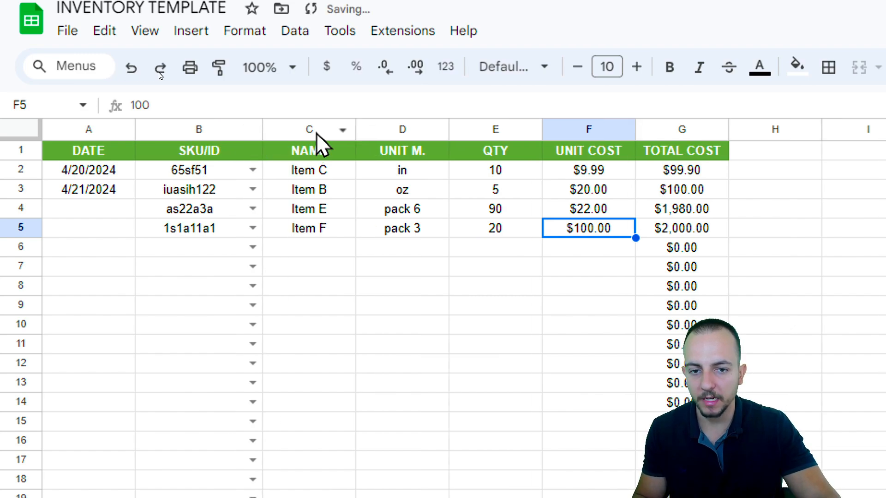
{"action": "left_click_drag", "start_coordinate": [356, 133], "coordinate": [389, 133]}
{"action": "left_click_drag", "start_coordinate": [484, 129], "coordinate": [515, 126]}
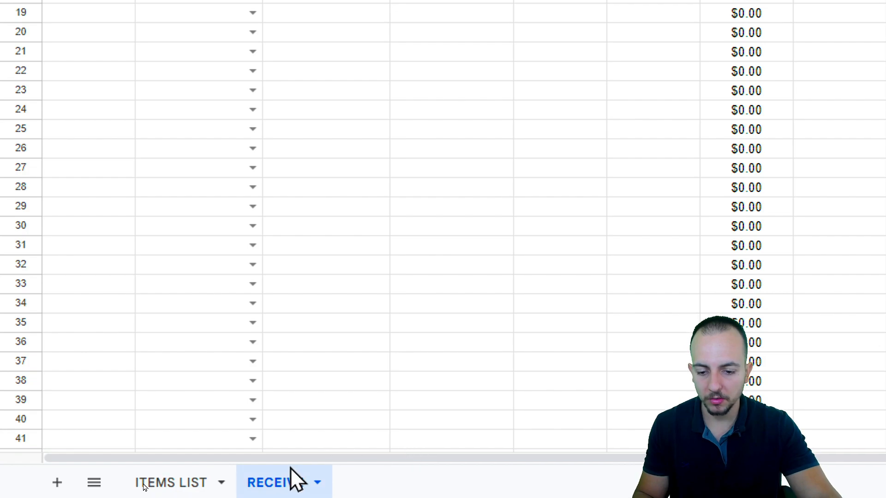
Duplicate the RECEIVE sheet and rename the copy SALES.
{"action": "right_click", "coordinate": [277, 483]}
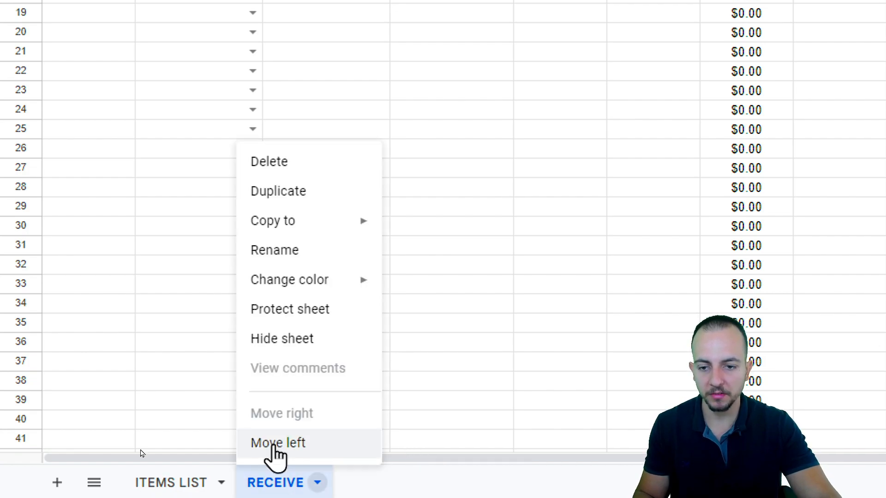
{"action": "left_click", "coordinate": [306, 199]}
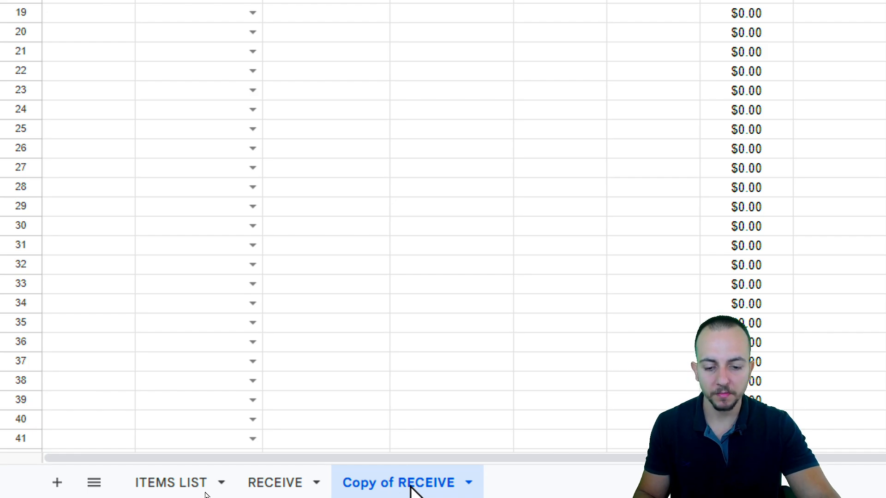
{"action": "right_click", "coordinate": [413, 491]}
{"action": "left_click", "coordinate": [392, 271]}
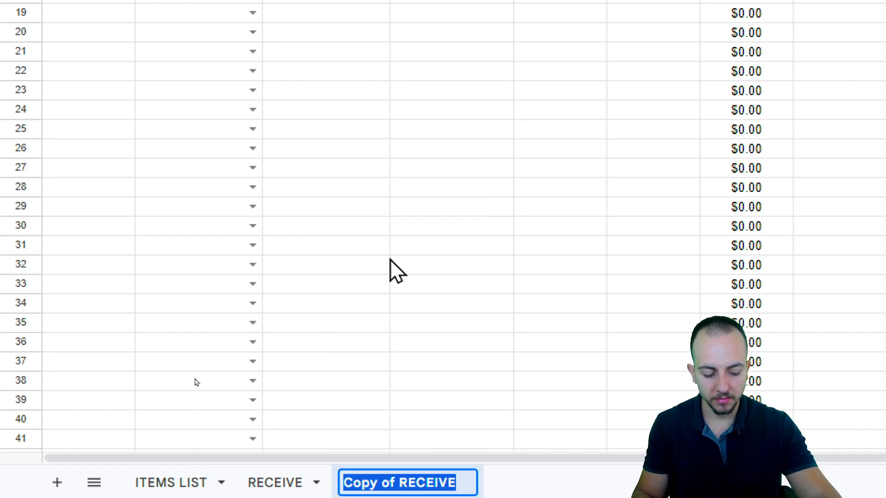
{"action": "type", "text": "SALES"}
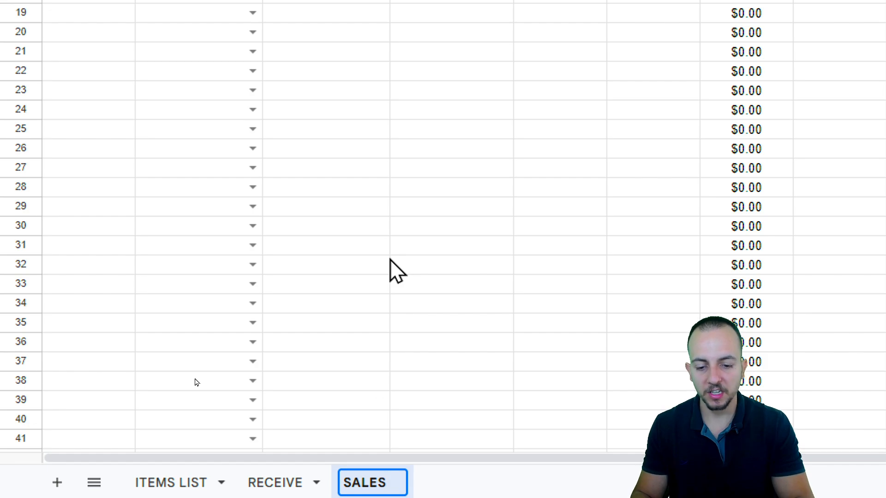
{"action": "key", "text": "Return"}
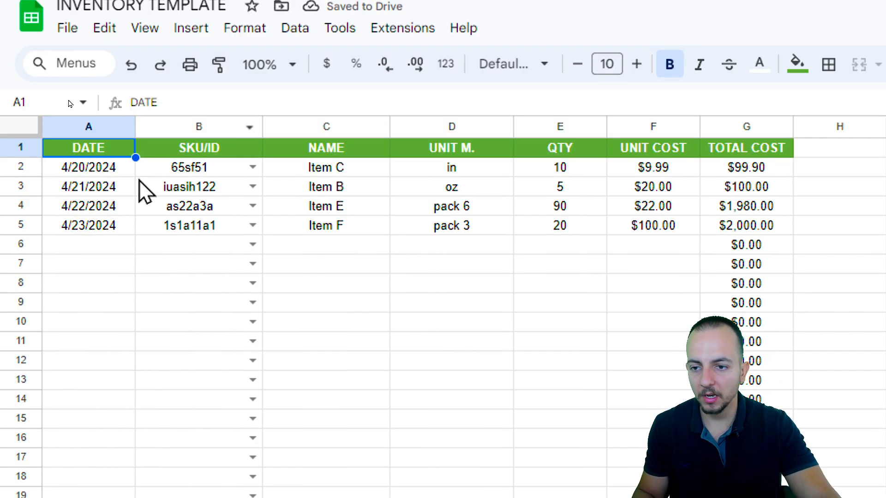
Change the fill color of the SALES sheet's header row A1:G1 to red.
{"action": "left_click_drag", "start_coordinate": [89, 150], "coordinate": [734, 152]}
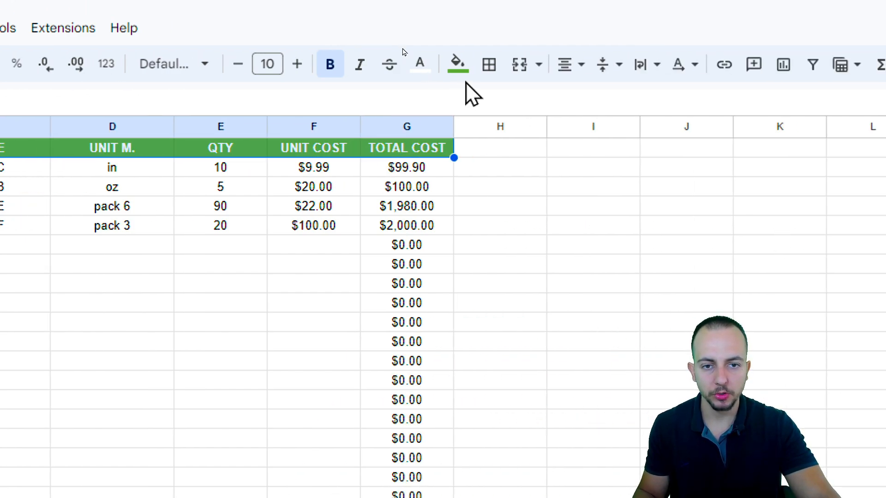
{"action": "left_click", "coordinate": [459, 67]}
{"action": "left_click", "coordinate": [491, 229]}
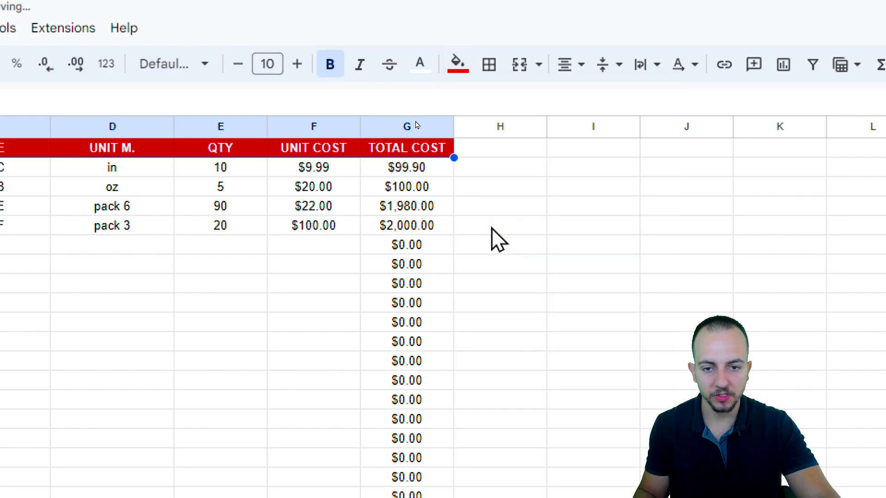
{"action": "left_click", "coordinate": [407, 228]}
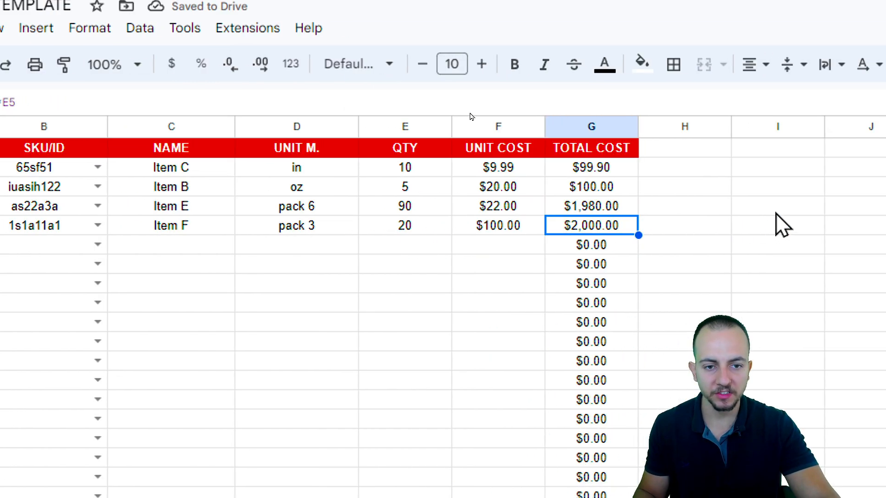
Rename the UNIT COST header to UNIT PRICE and the TOTAL COST header to TOTAL PRICE.
{"action": "left_click", "coordinate": [536, 147]}
{"action": "double_click", "coordinate": [520, 148]}
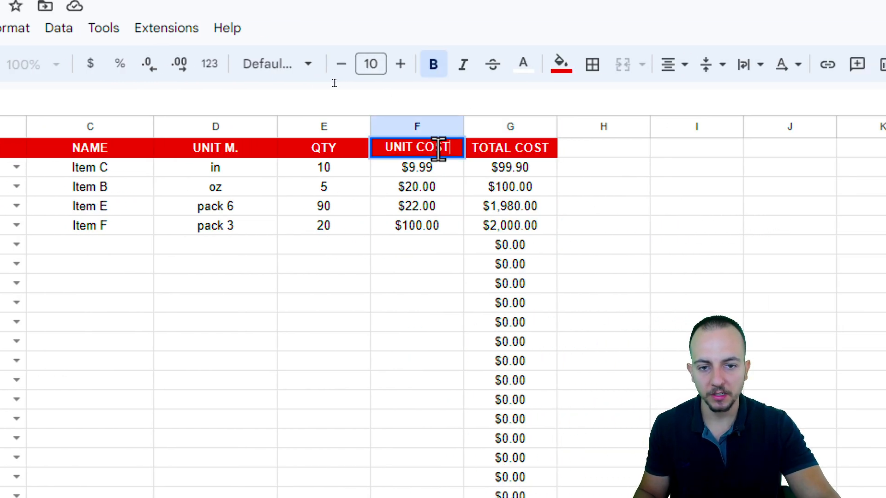
{"action": "double_click", "coordinate": [436, 147]}
{"action": "type", "text": "PRICE"}
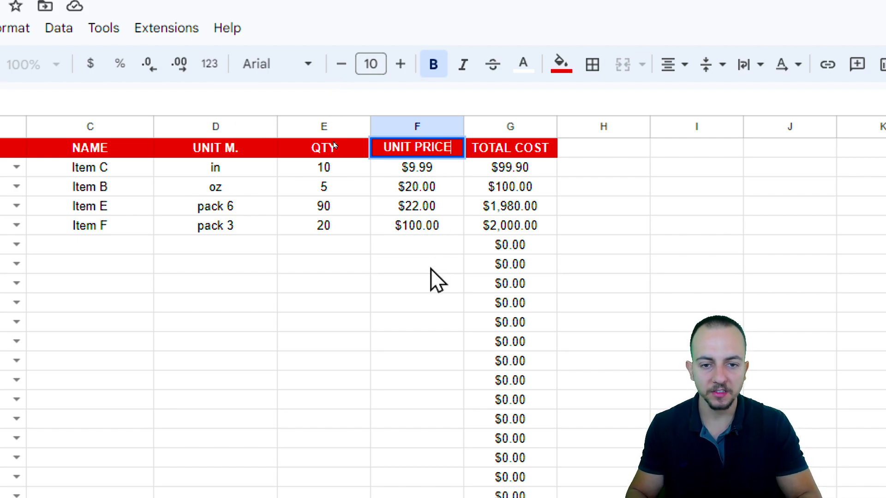
{"action": "key", "text": "Tab"}
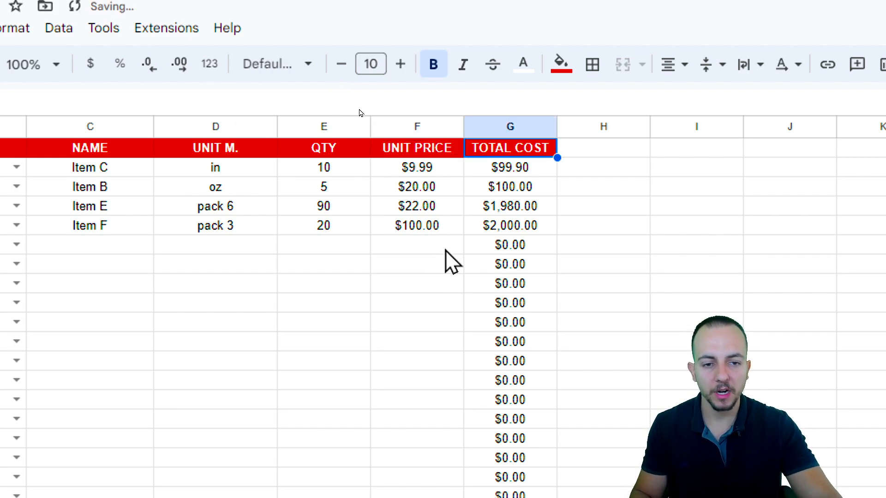
{"action": "double_click", "coordinate": [532, 148]}
{"action": "double_click", "coordinate": [531, 148]}
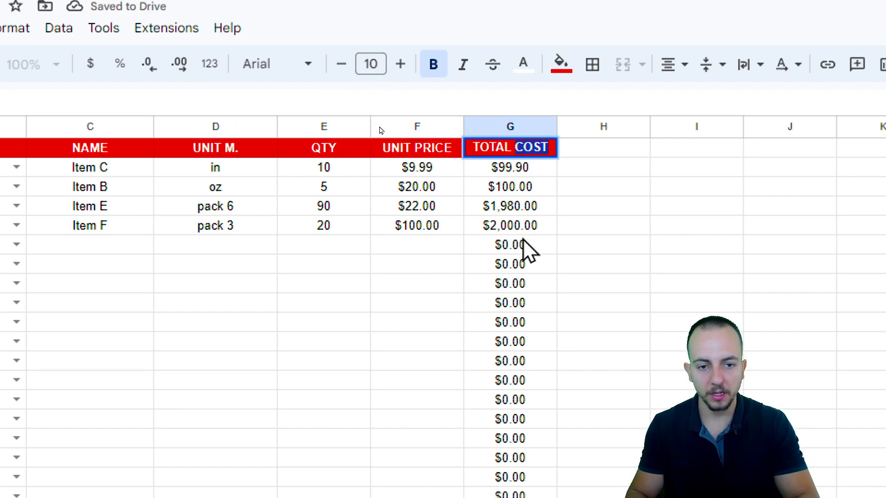
{"action": "type", "text": "PRICE"}
{"action": "key", "text": "Return"}
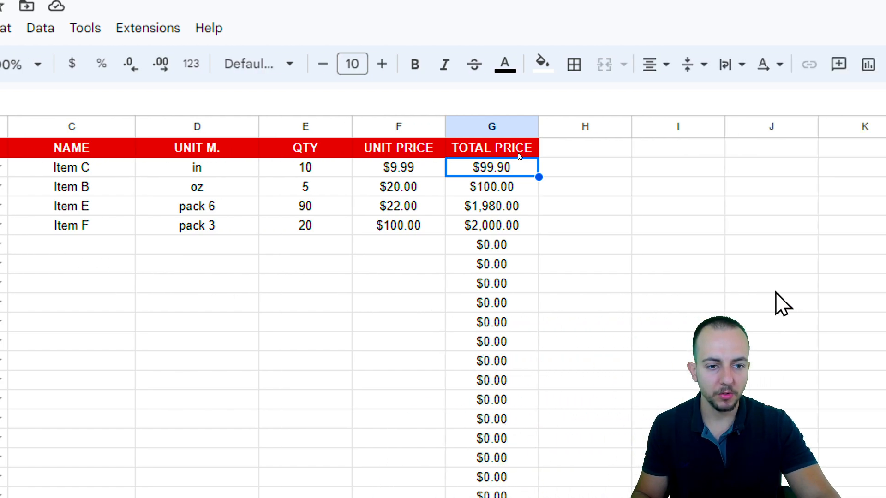
{"action": "left_click", "coordinate": [608, 124]}
{"action": "left_click", "coordinate": [683, 128]}
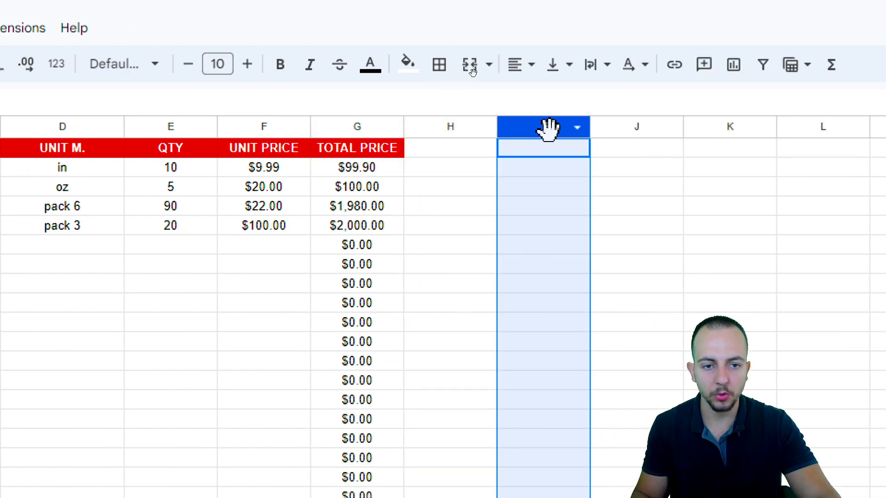
{"action": "left_click", "coordinate": [615, 126]}
{"action": "left_click", "coordinate": [459, 125]}
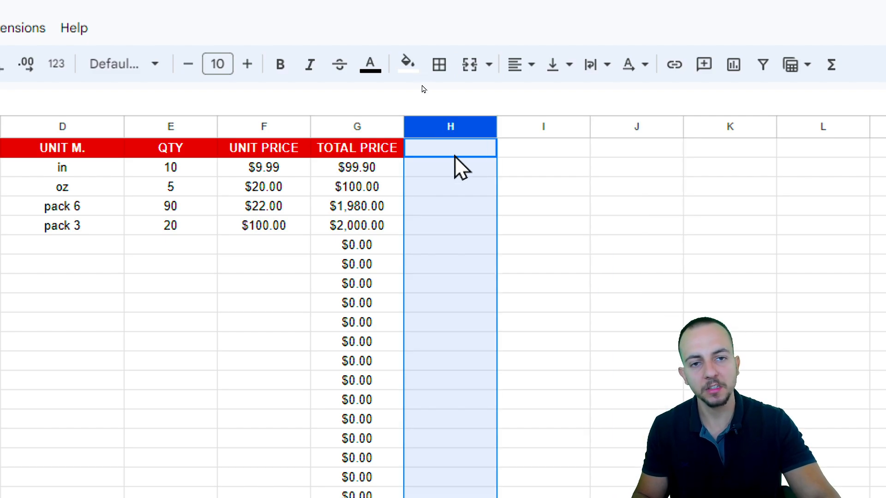
{"action": "left_click", "coordinate": [533, 126]}
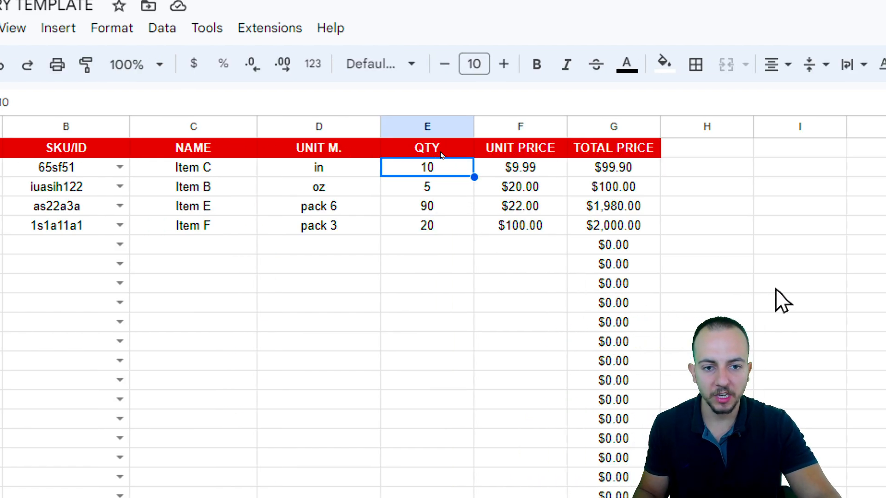
Set the sold quantities in the QTY column to 5 for Item C, 2 for Item B and 50 for Item E.
{"action": "left_click_drag", "start_coordinate": [222, 170], "coordinate": [434, 175]}
{"action": "left_click", "coordinate": [435, 175]}
{"action": "type", "text": "5"}
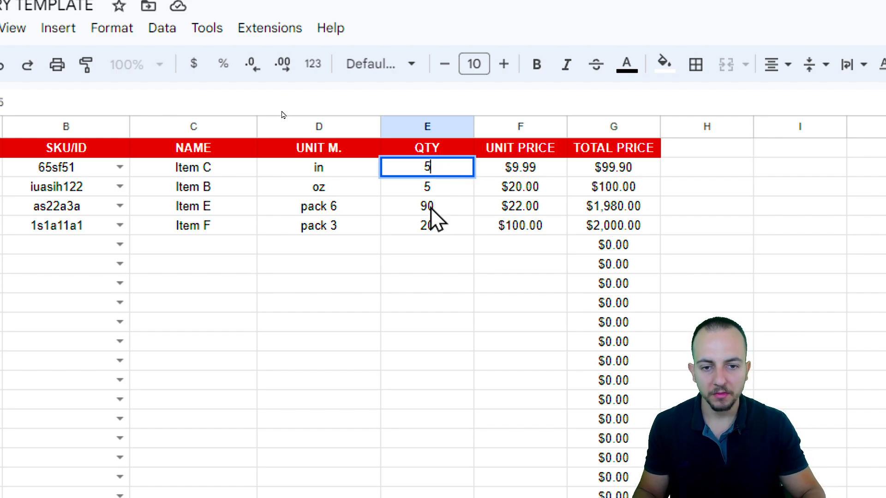
{"action": "key", "text": "Return"}
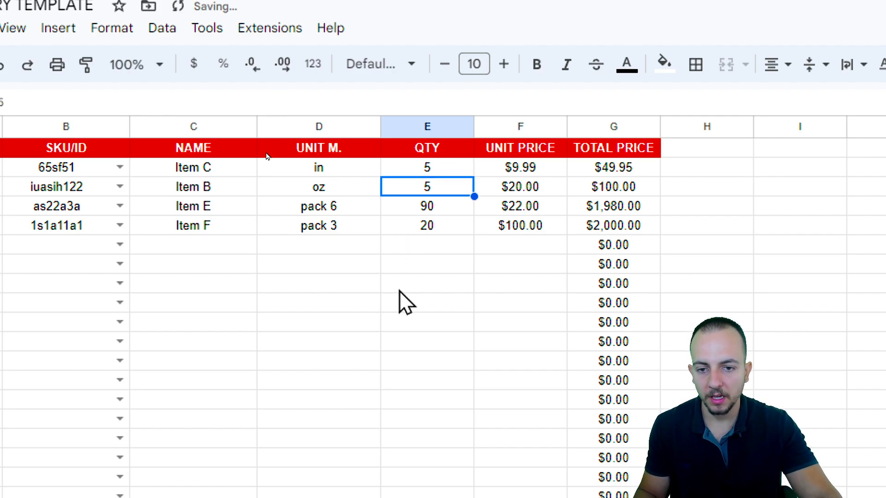
{"action": "left_click", "coordinate": [323, 173]}
{"action": "left_click", "coordinate": [424, 190]}
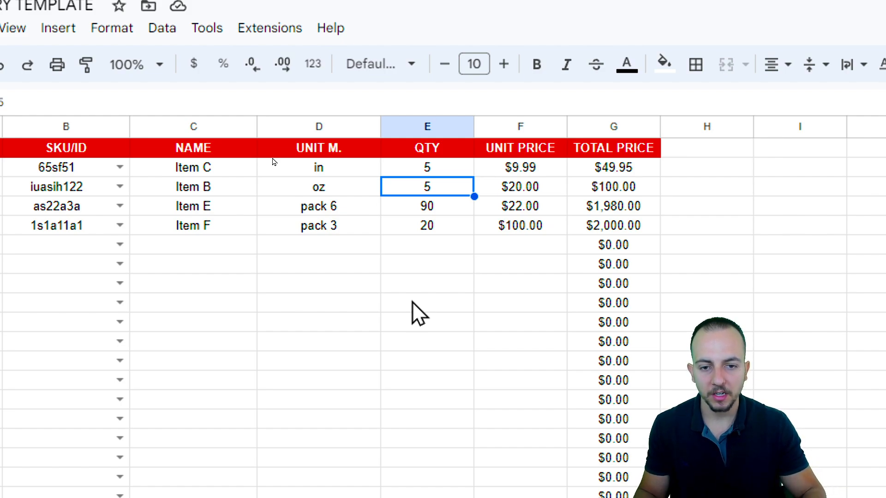
{"action": "type", "text": "2"}
{"action": "key", "text": "Return"}
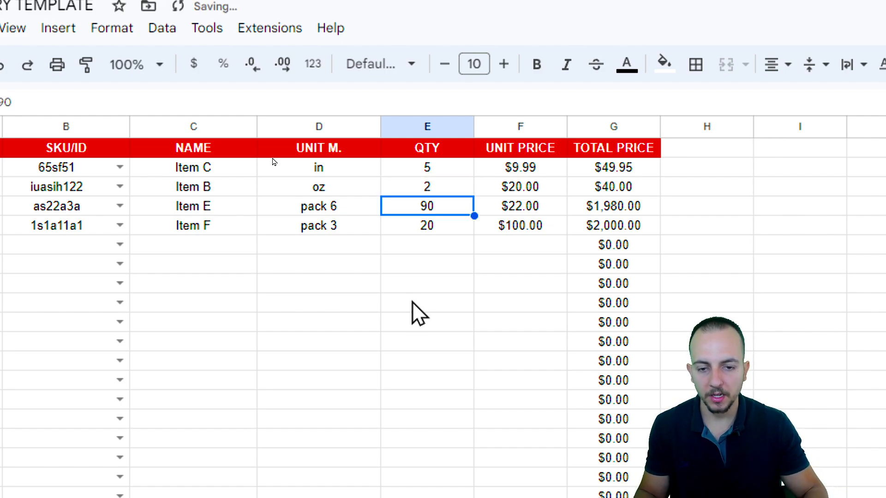
{"action": "type", "text": "50"}
{"action": "key", "text": "Return"}
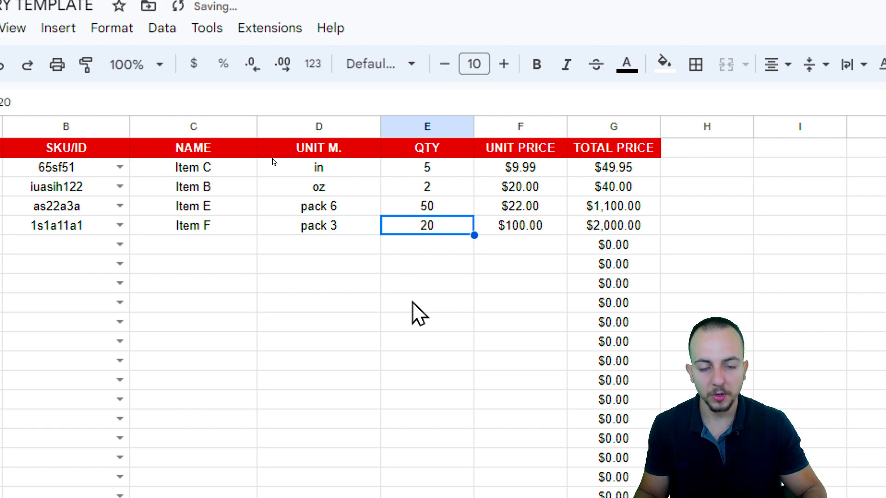
Set the quantity of Item F in the sales table to 22.
{"action": "type", "text": "22"}
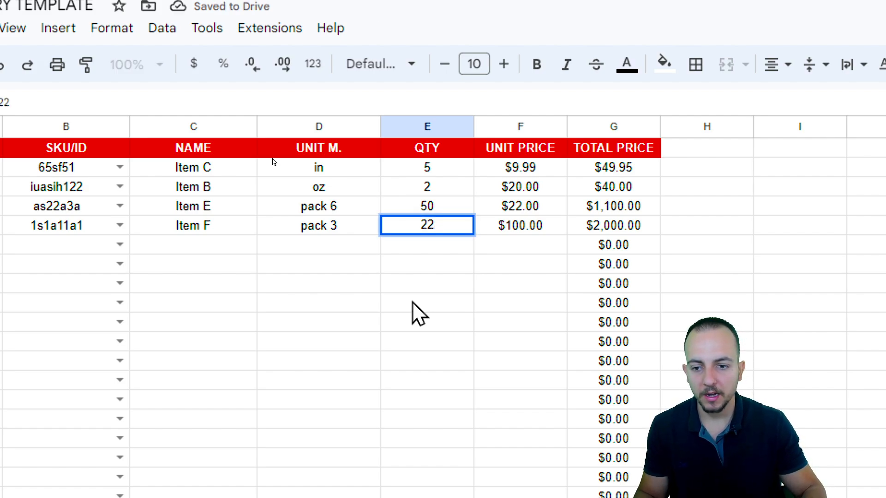
{"action": "key", "text": "Return"}
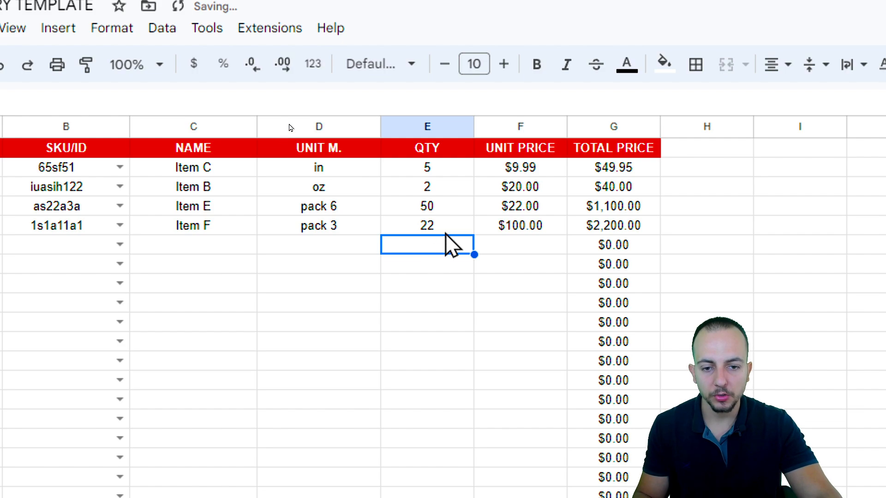
{"action": "left_click", "coordinate": [431, 230]}
{"action": "left_click", "coordinate": [325, 222]}
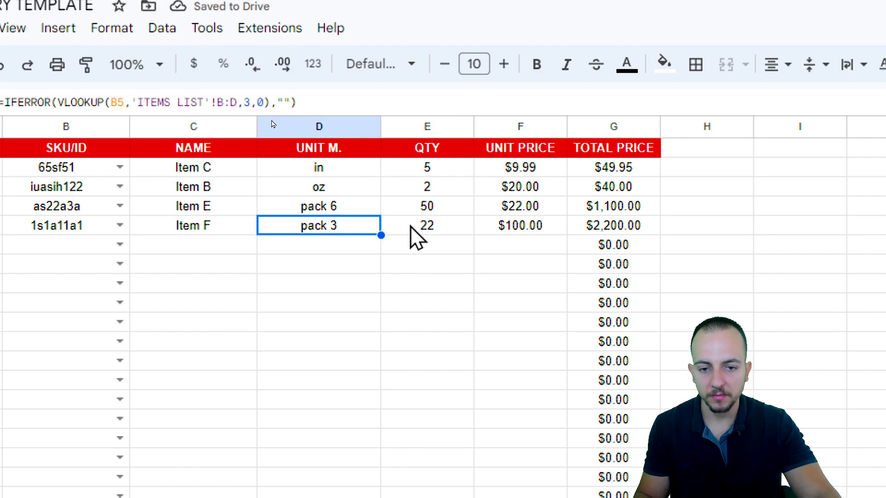
{"action": "left_click", "coordinate": [427, 230]}
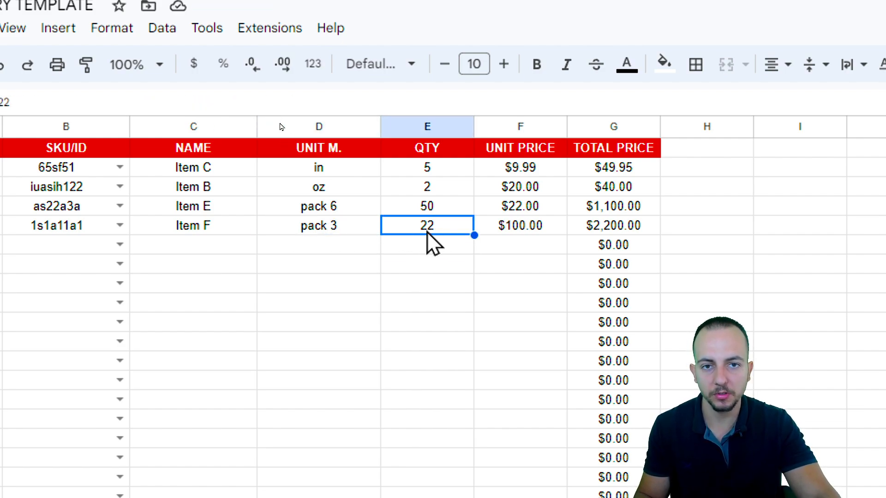
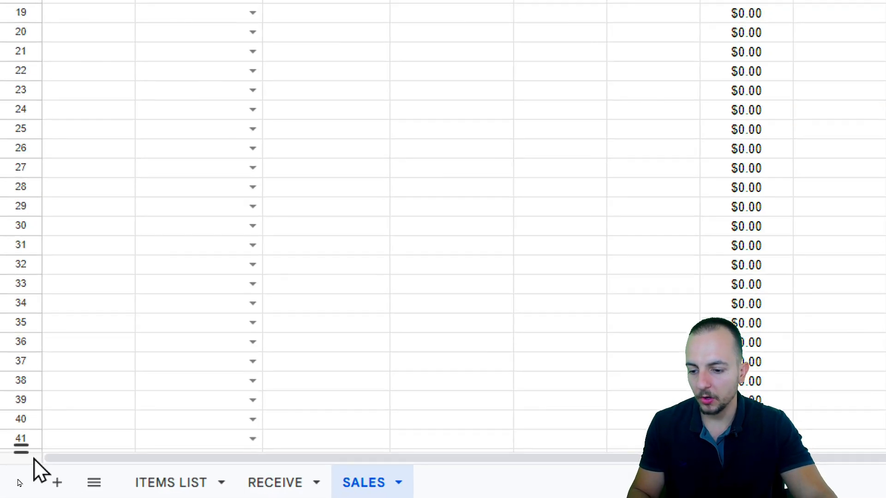
Add a new sheet to the workbook and name it INVENTORY.
{"action": "left_click", "coordinate": [59, 484]}
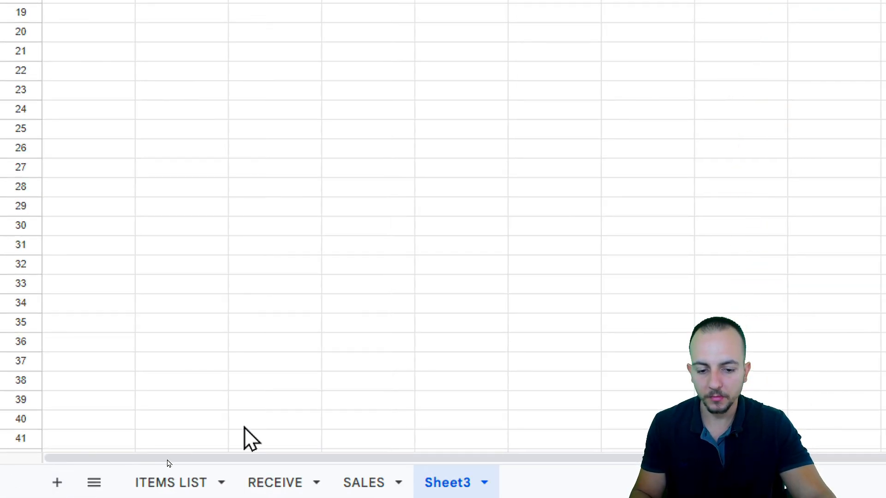
{"action": "right_click", "coordinate": [461, 482]}
{"action": "left_click", "coordinate": [475, 249]}
{"action": "type", "text": "I"}
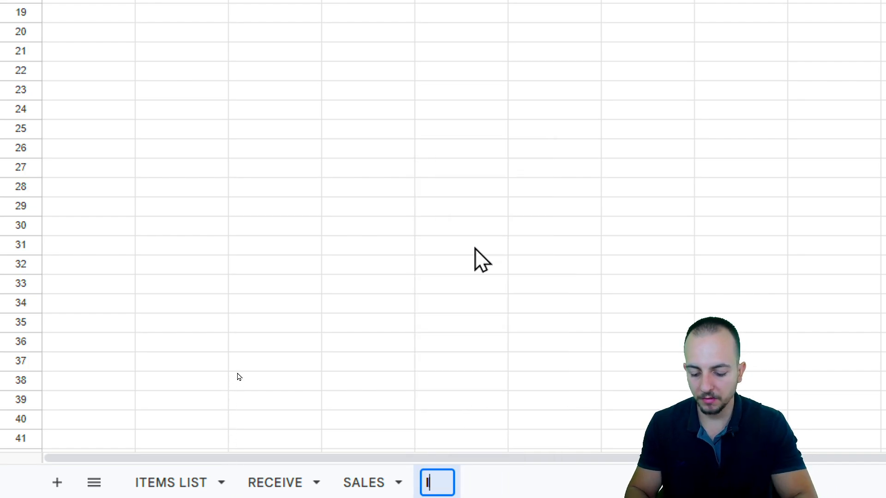
{"action": "type", "text": "NVENTORY"}
{"action": "key", "text": "Return"}
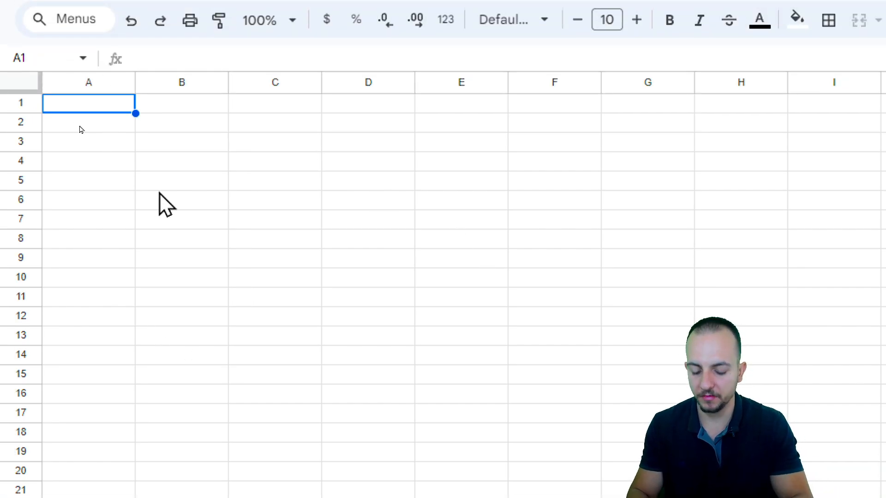
Enter the headers SKU/ID, NAME, TOTAL RECEIVED, TOTAL SOLD and QTY ON HAND across A1:E1 of the INVENTORY sheet.
{"action": "type", "text": "SKU/ID"}
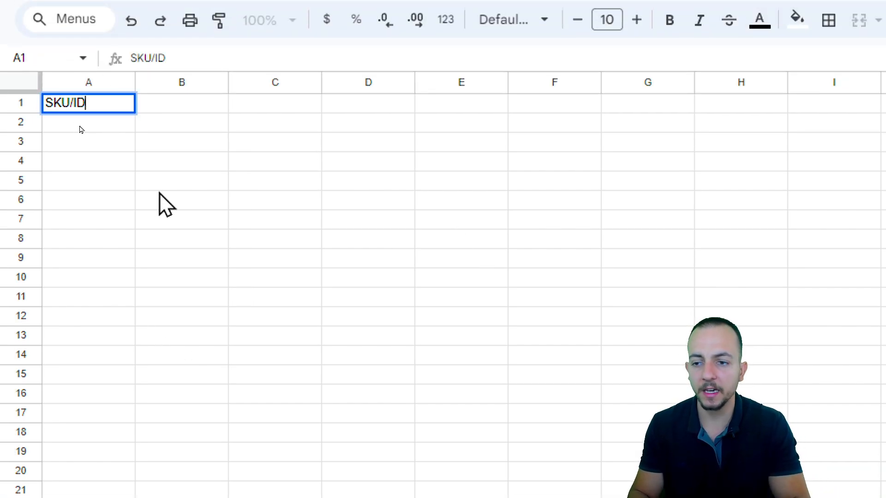
{"action": "key", "text": "Tab"}
{"action": "type", "text": "NAME"}
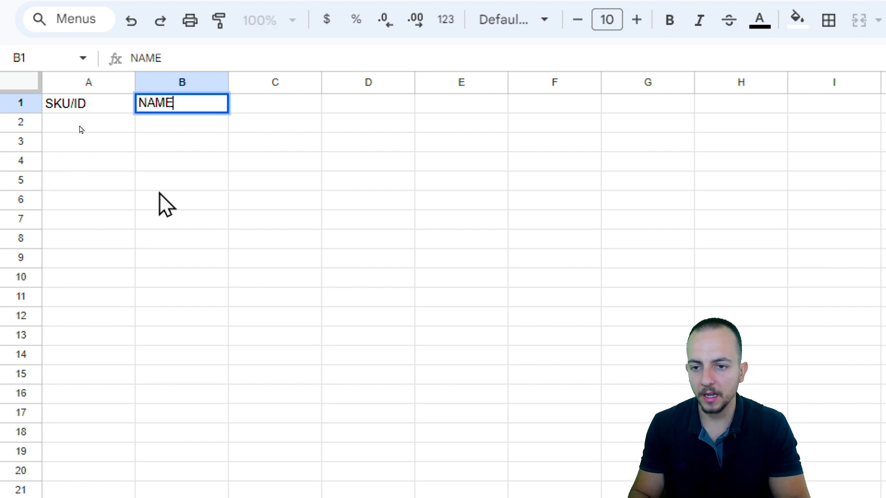
{"action": "key", "text": "Tab"}
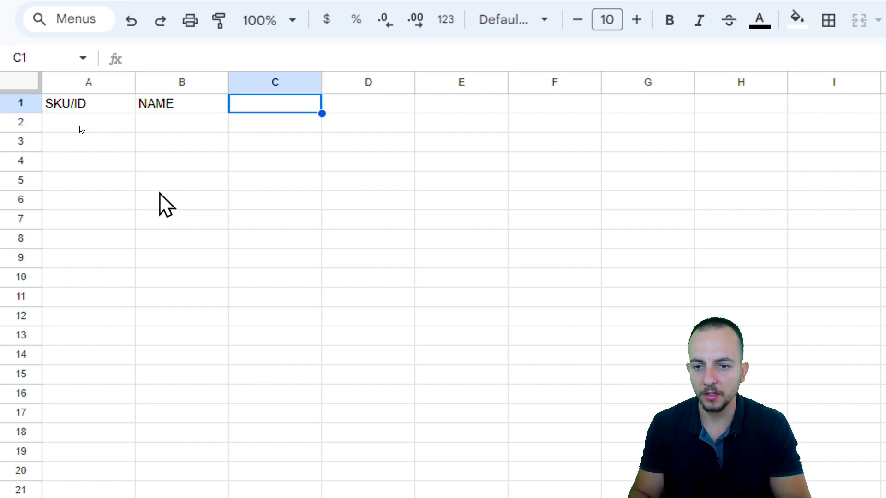
{"action": "type", "text": "TOTAL TE"}
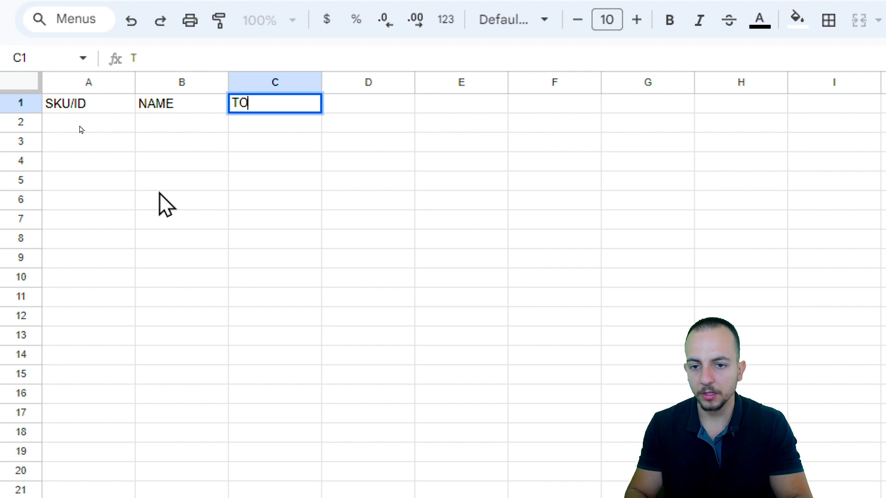
{"action": "key", "text": "BackSpace"}
{"action": "key", "text": "BackSpace"}
{"action": "type", "text": "RECEIVED"}
{"action": "key", "text": "Tab"}
{"action": "type", "text": "TOTAL SOLD"}
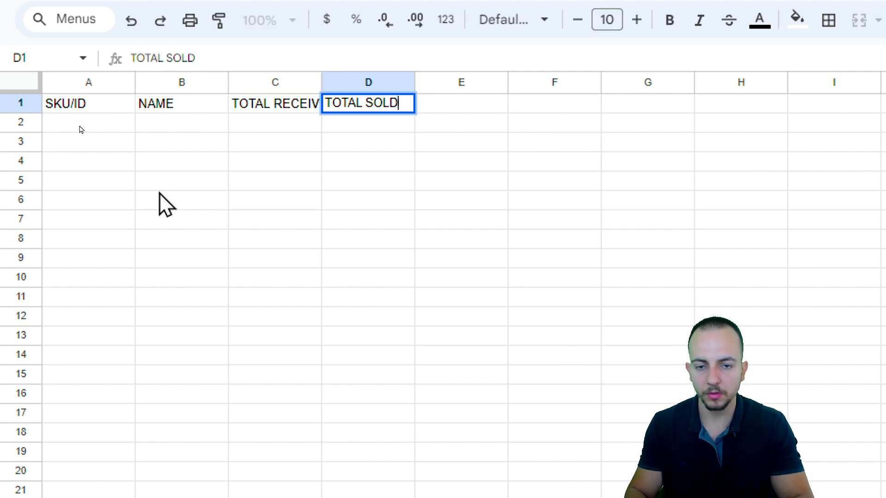
{"action": "key", "text": "Tab"}
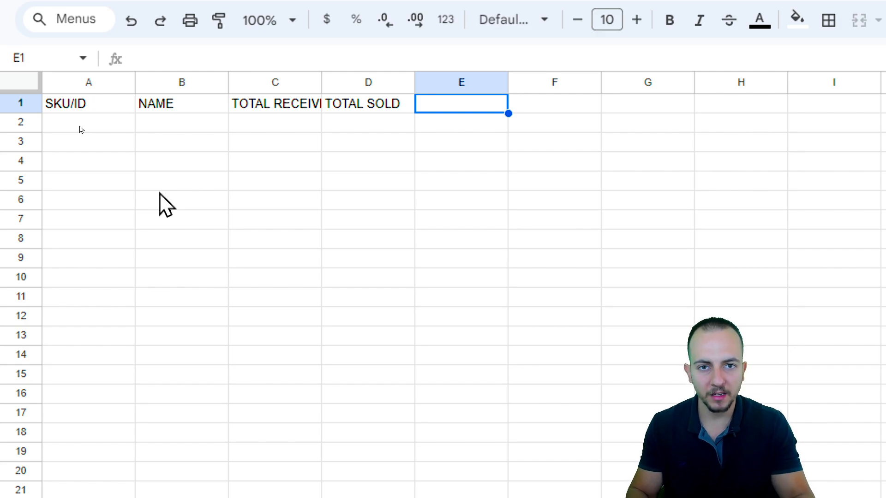
{"action": "type", "text": "QTY ON HAND"}
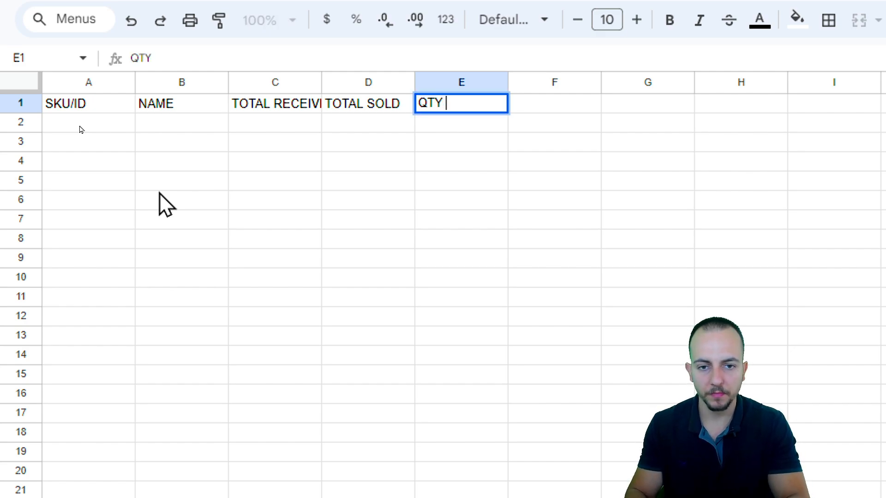
{"action": "key", "text": "Return"}
Widen columns A to E equally so the headers fit, and select cell A2.
{"action": "left_click_drag", "start_coordinate": [457, 83], "coordinate": [112, 98]}
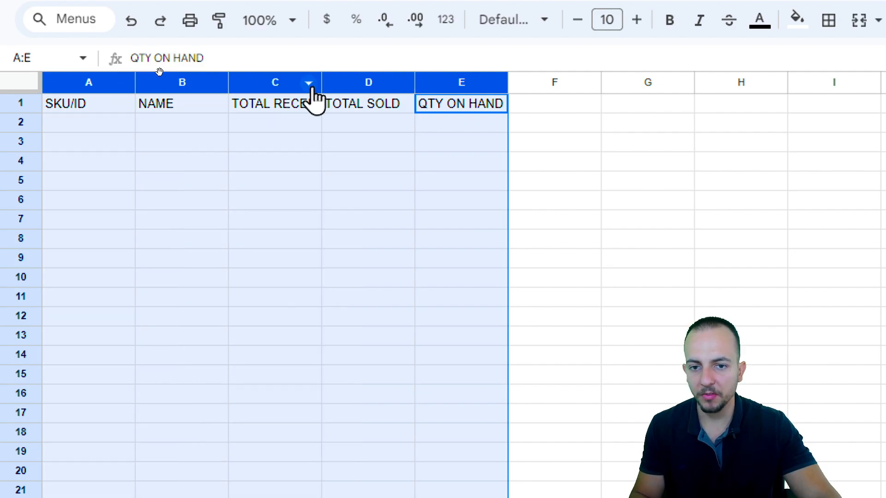
{"action": "left_click_drag", "start_coordinate": [320, 85], "coordinate": [353, 81]}
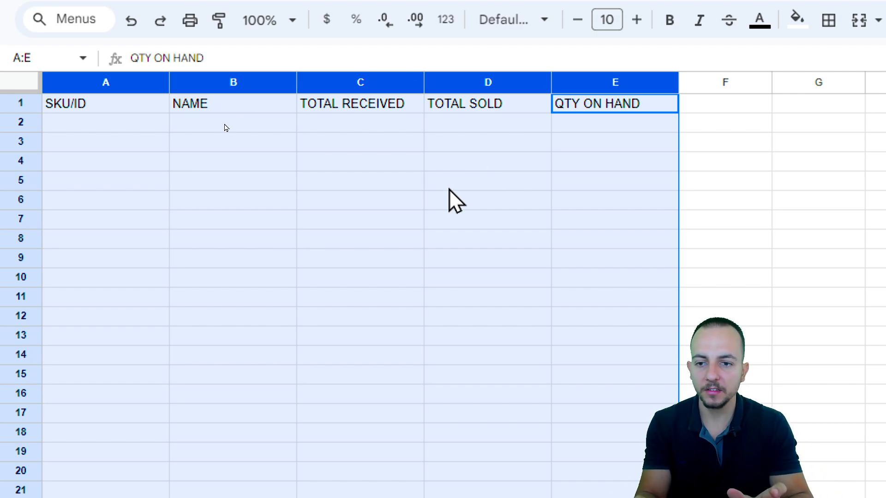
{"action": "left_click", "coordinate": [76, 121]}
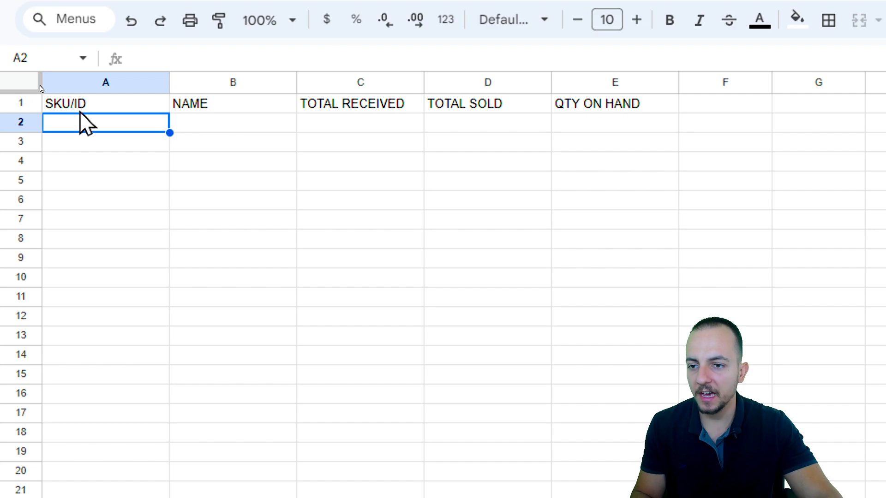
{"action": "left_click_drag", "start_coordinate": [81, 109], "coordinate": [93, 133]}
{"action": "left_click", "coordinate": [92, 124]}
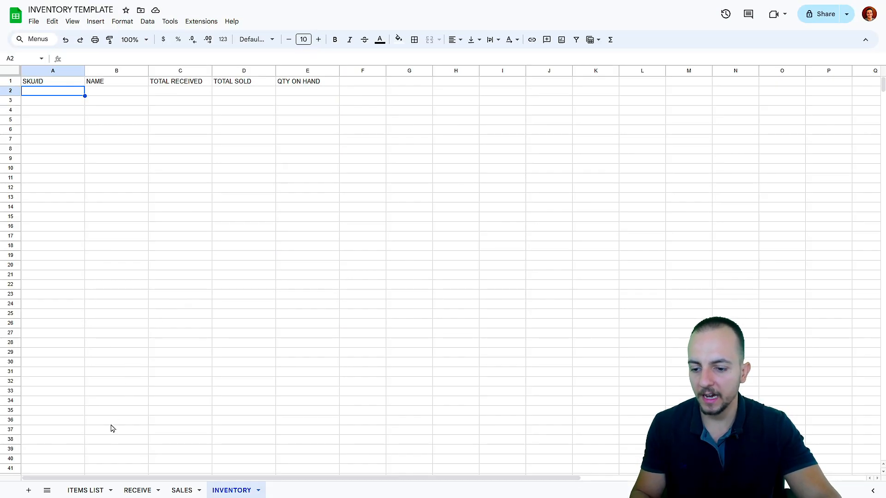
Examine the SKU and name columns on the ITEMS LIST sheet, and return to the INVENTORY sheet.
{"action": "left_click", "coordinate": [87, 490]}
{"action": "left_click", "coordinate": [41, 85]}
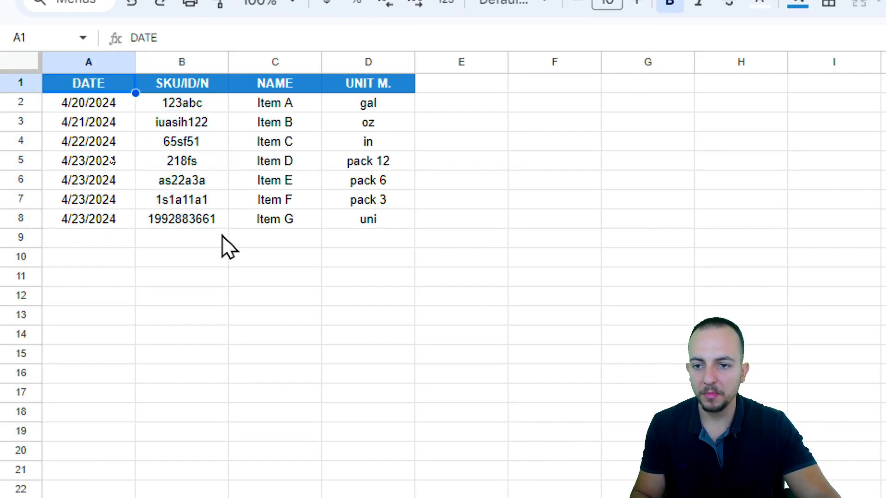
{"action": "left_click_drag", "start_coordinate": [191, 107], "coordinate": [283, 230]}
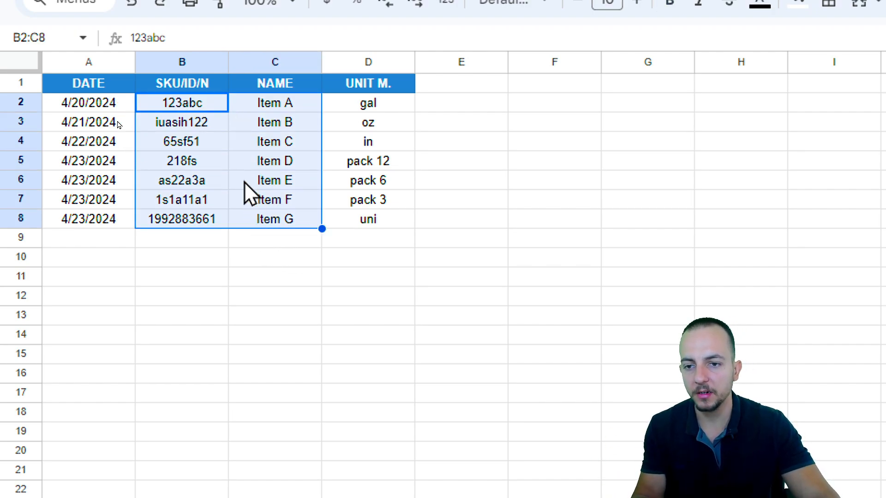
{"action": "left_click", "coordinate": [112, 89]}
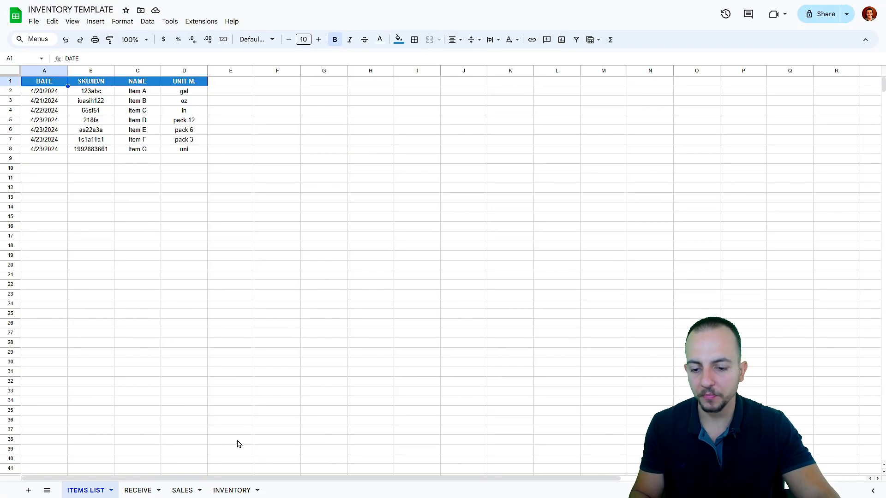
{"action": "left_click", "coordinate": [238, 490]}
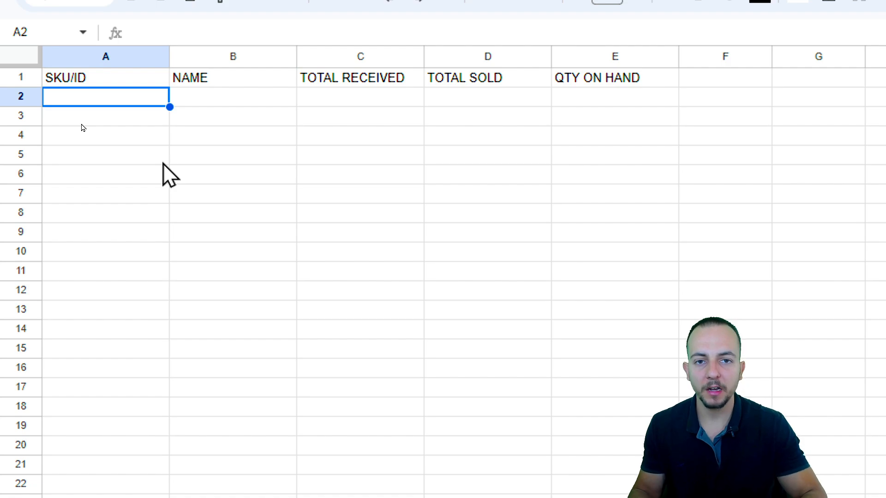
Start a UNIQUE formula in A2 of the INVENTORY sheet that references the SKUs in 'ITEMS LIST'!B2:B8.
{"action": "type", "text": "=UNIQ"}
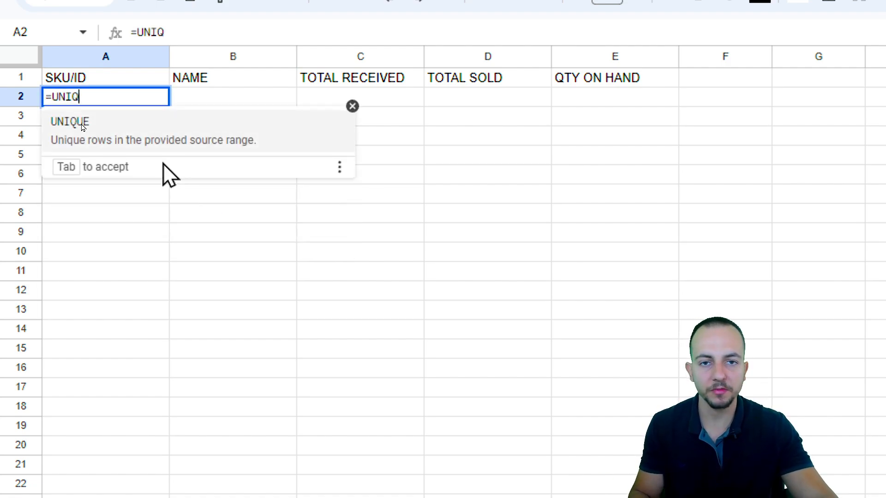
{"action": "left_click", "coordinate": [121, 138]}
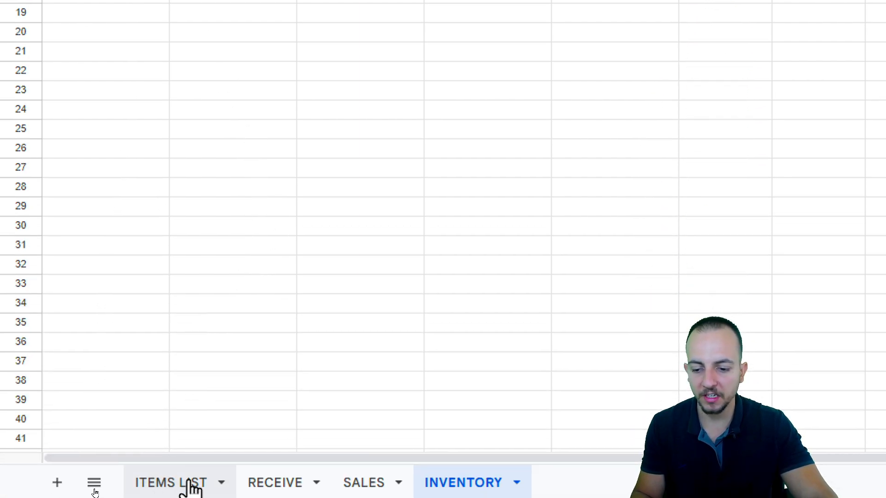
{"action": "left_click", "coordinate": [191, 485]}
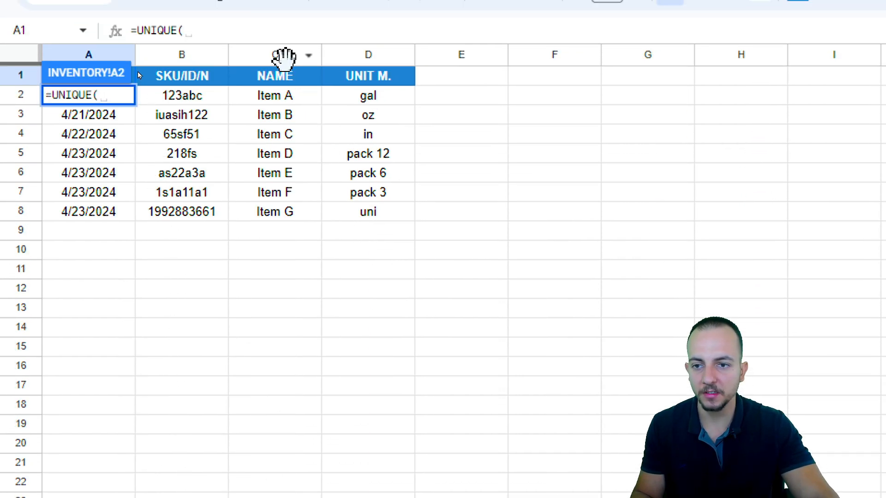
{"action": "left_click_drag", "start_coordinate": [206, 117], "coordinate": [197, 233]}
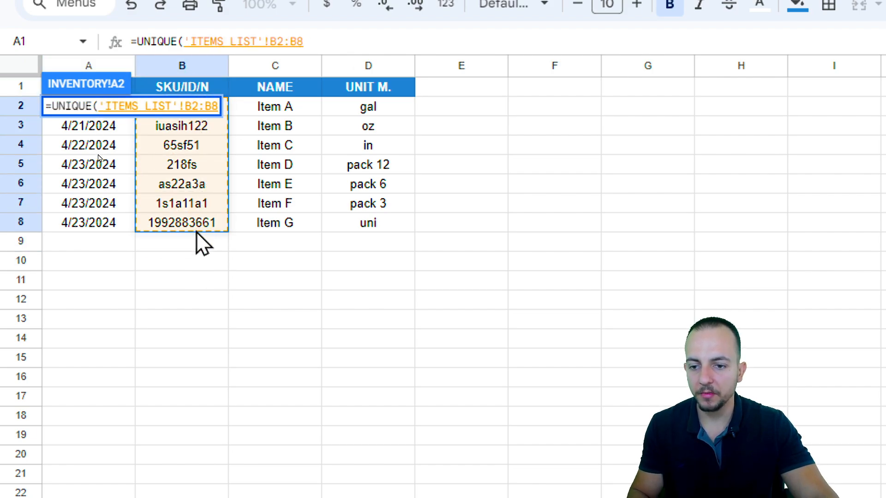
{"action": "left_click_drag", "start_coordinate": [132, 94], "coordinate": [229, 231]}
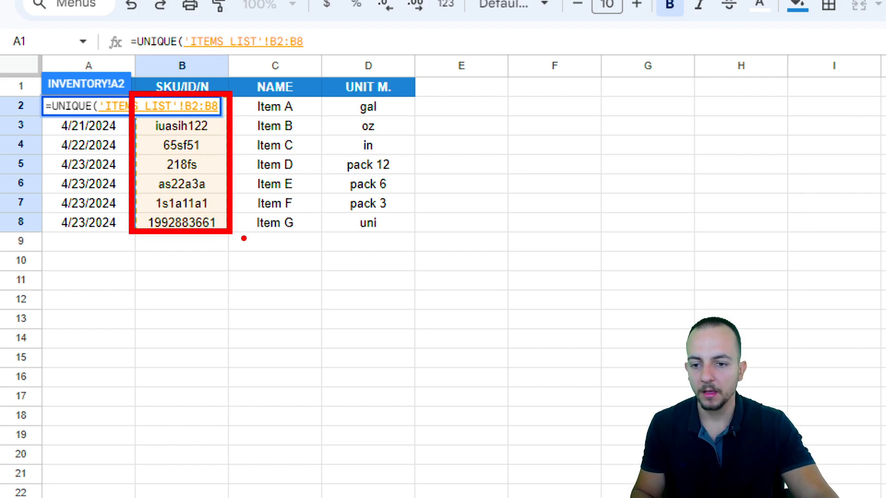
{"action": "mouse_move", "coordinate": [59, 245]}
{"action": "left_mouse_down"}
{"action": "mouse_move", "coordinate": [129, 242]}
{"action": "mouse_move", "coordinate": [62, 262]}
{"action": "left_mouse_up"}
{"action": "left_click_drag", "start_coordinate": [119, 283], "coordinate": [61, 283]}
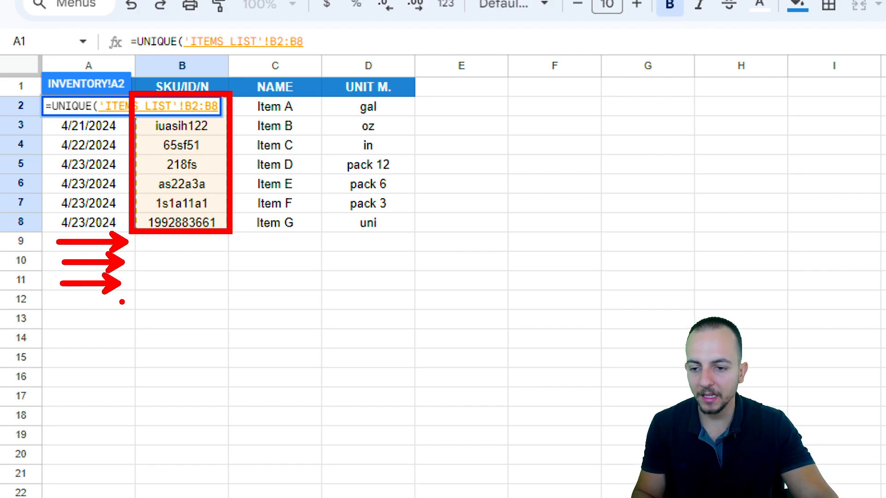
{"action": "left_click_drag", "start_coordinate": [122, 302], "coordinate": [59, 302]}
{"action": "left_click_drag", "start_coordinate": [182, 246], "coordinate": [185, 417]}
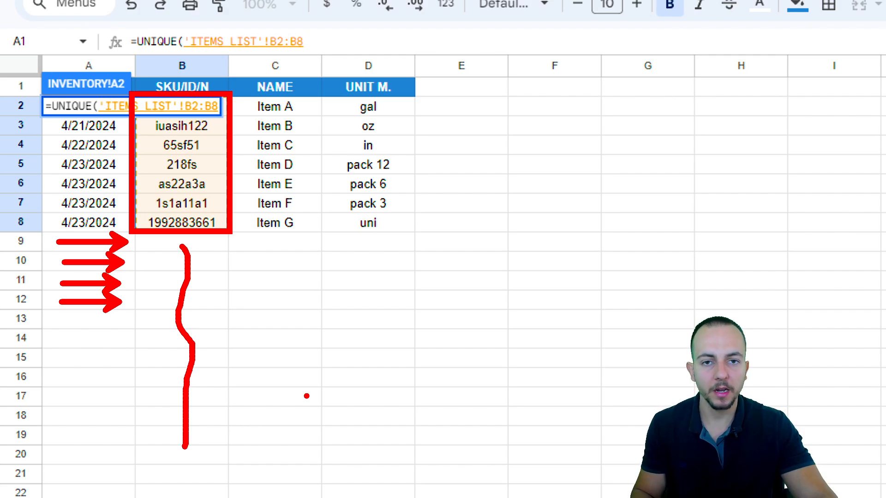
{"action": "key", "text": "Escape"}
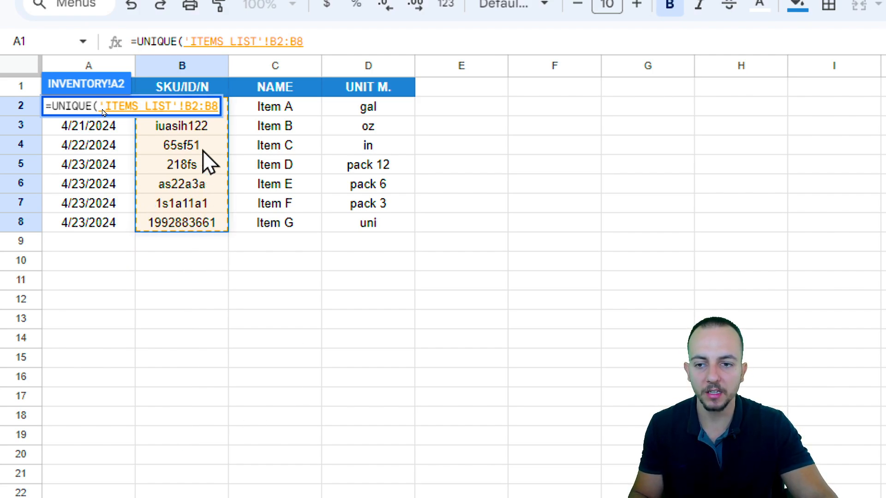
Extend the UNIQUE formula's range to 'ITEMS LIST'!B2:B1000 and commit the formula.
{"action": "left_click_drag", "start_coordinate": [213, 109], "coordinate": [224, 115]}
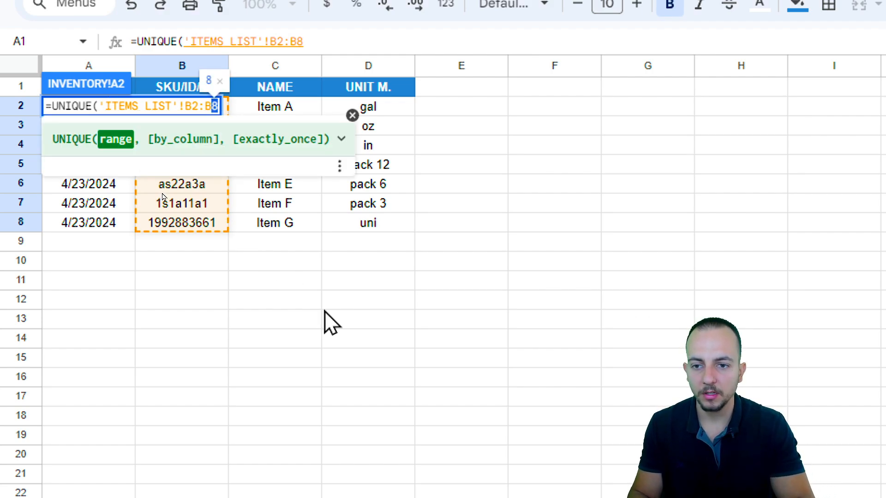
{"action": "type", "text": "1000"}
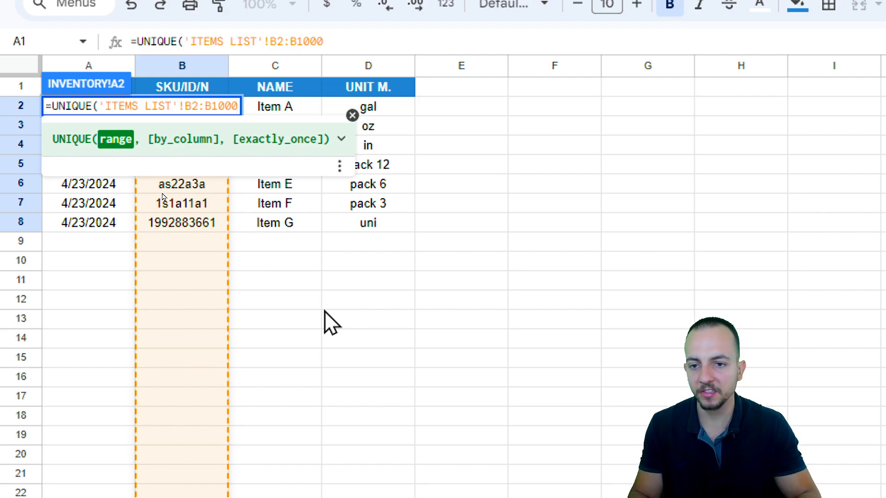
{"action": "key", "text": "Return"}
{"action": "left_click_drag", "start_coordinate": [102, 110], "coordinate": [107, 146]}
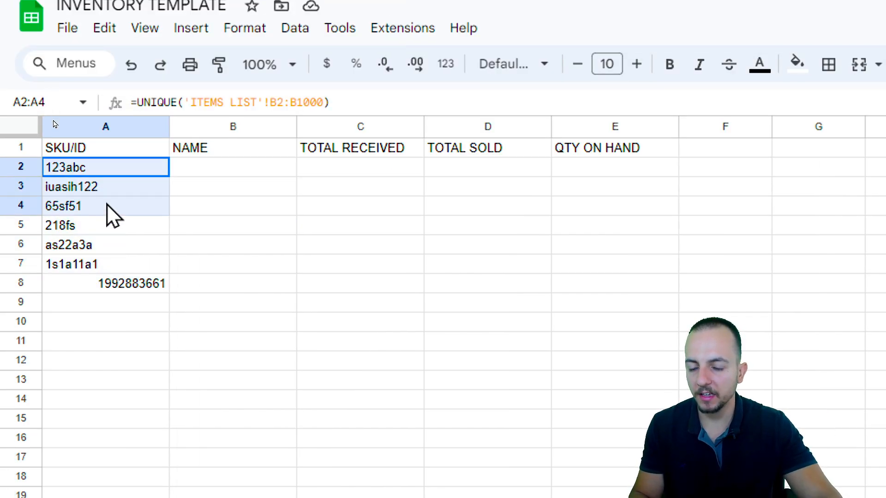
{"action": "left_click_drag", "start_coordinate": [111, 215], "coordinate": [123, 235]}
{"action": "left_click", "coordinate": [123, 232]}
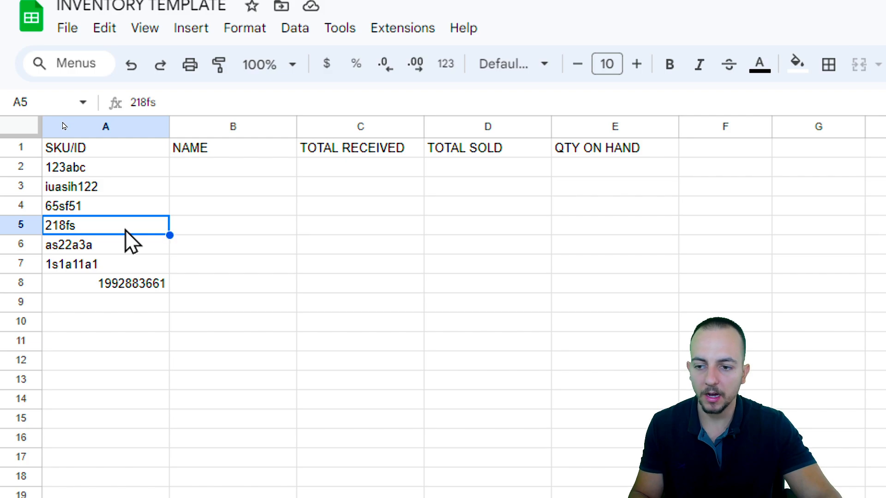
Check the SKU list in column A of the INVENTORY sheet, including the empty cells below it.
{"action": "left_click", "coordinate": [102, 307]}
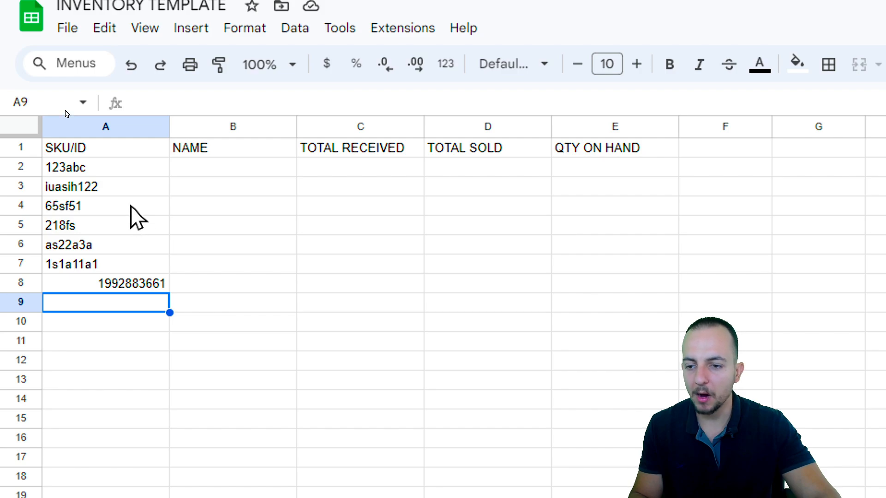
{"action": "left_click_drag", "start_coordinate": [129, 187], "coordinate": [119, 337]}
{"action": "left_click", "coordinate": [131, 309]}
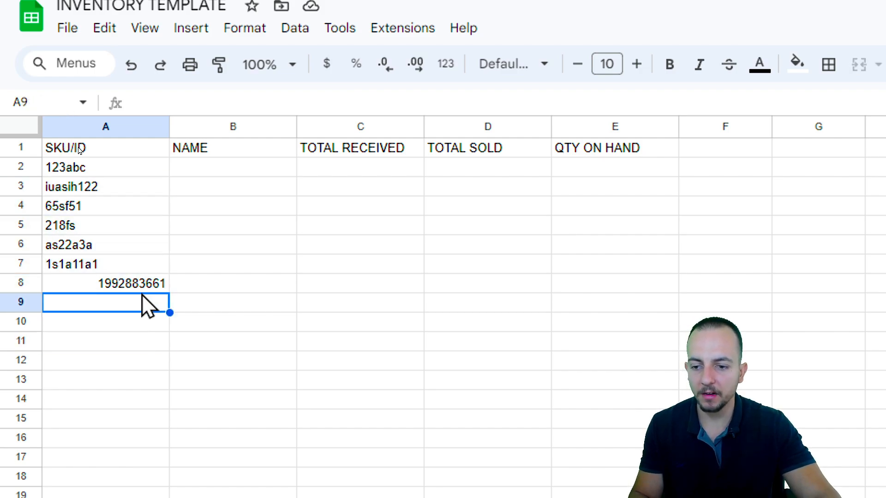
{"action": "left_click_drag", "start_coordinate": [139, 263], "coordinate": [118, 332]}
{"action": "left_click", "coordinate": [127, 289]}
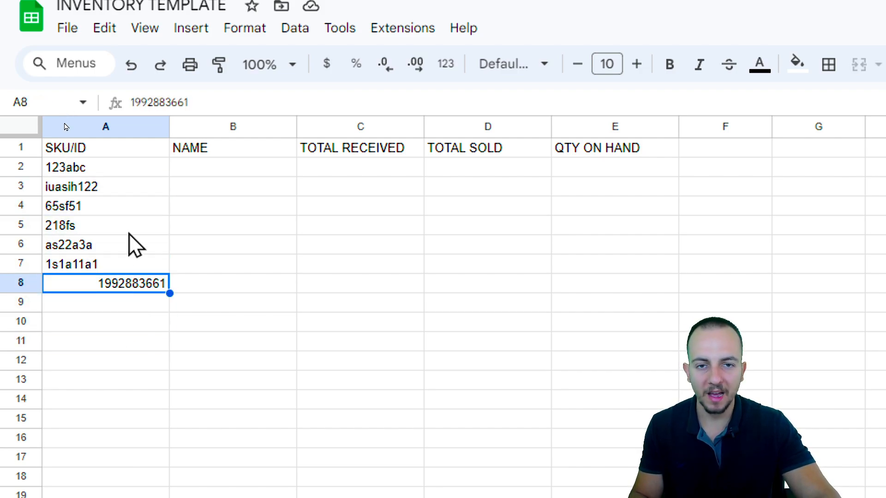
{"action": "left_click_drag", "start_coordinate": [127, 227], "coordinate": [124, 337]}
Start a VLOOKUP formula in B2 of the INVENTORY sheet with A2 as the search key.
{"action": "left_click", "coordinate": [221, 168]}
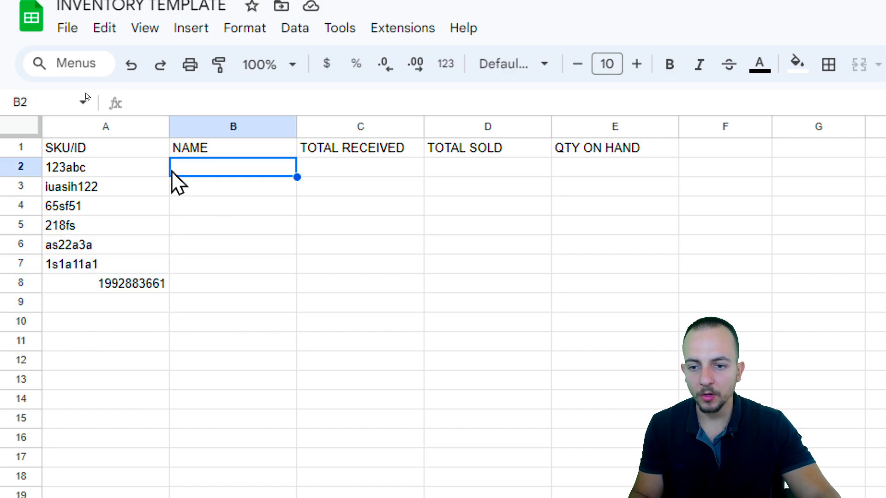
{"action": "type", "text": "="}
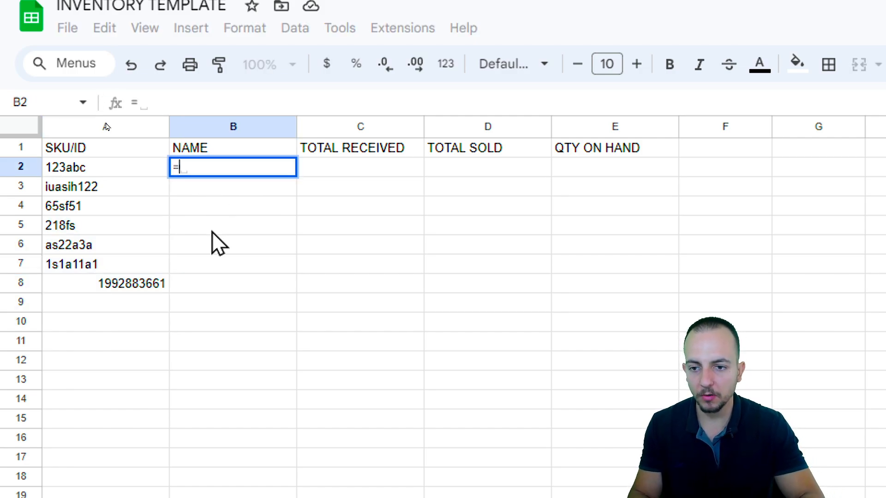
{"action": "type", "text": "VLO"}
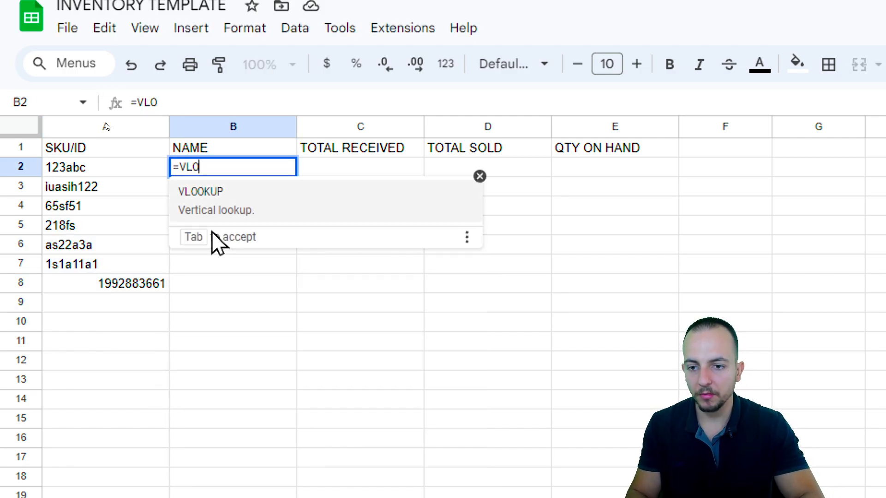
{"action": "left_click", "coordinate": [232, 213]}
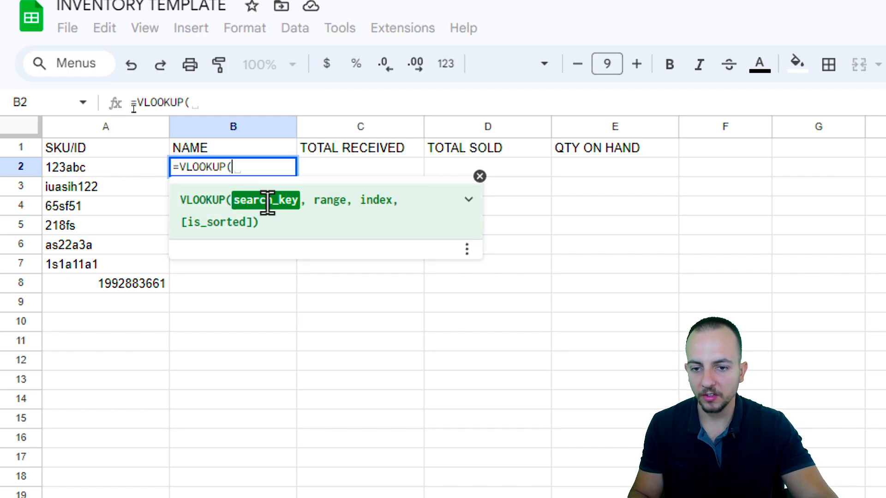
{"action": "left_click", "coordinate": [111, 167]}
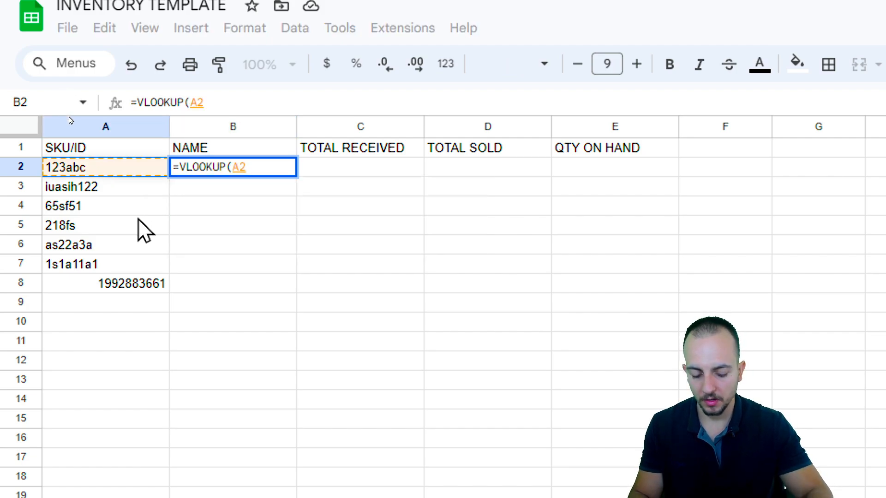
{"action": "type", "text": ","}
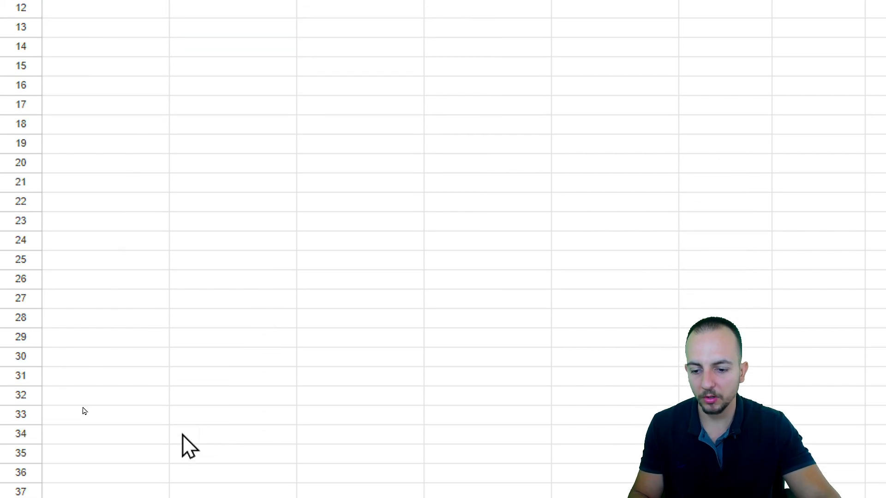
Complete the VLOOKUP with range 'ITEMS LIST'!B:C, index 2 and is_sorted 0, and commit the formula.
{"action": "left_click", "coordinate": [158, 483]}
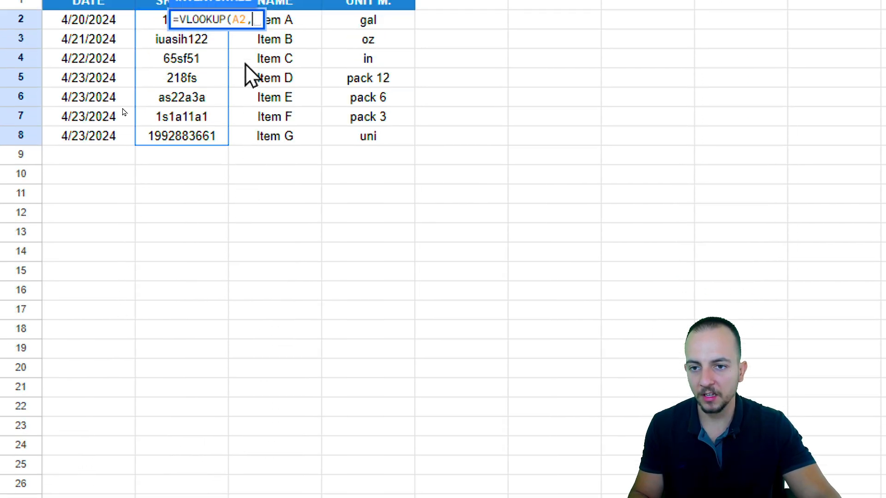
{"action": "left_click_drag", "start_coordinate": [163, 68], "coordinate": [253, 69]}
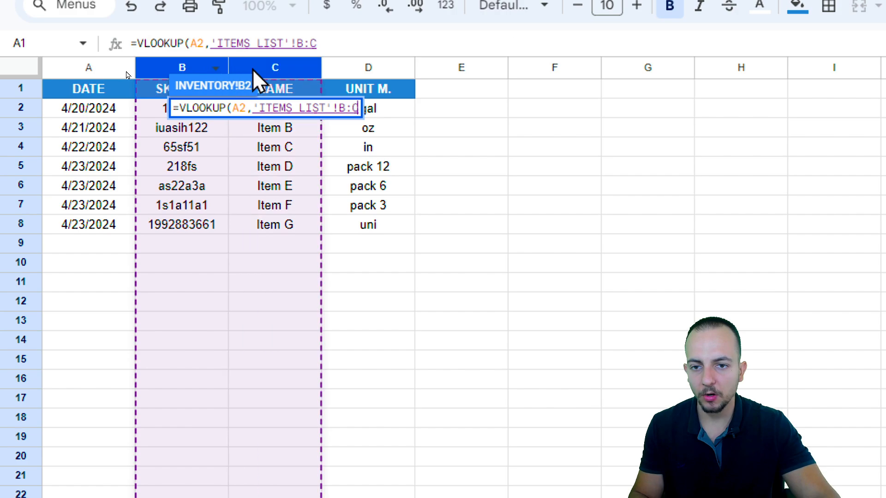
{"action": "type", "text": ","}
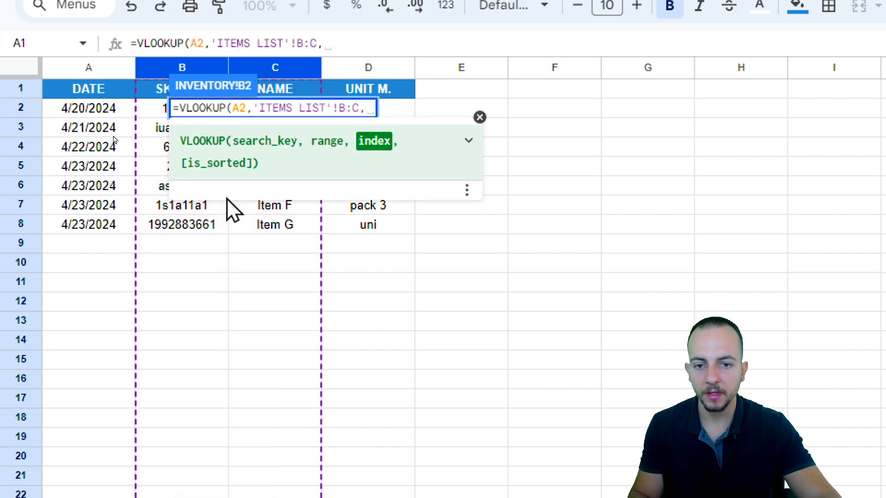
{"action": "type", "text": "2"}
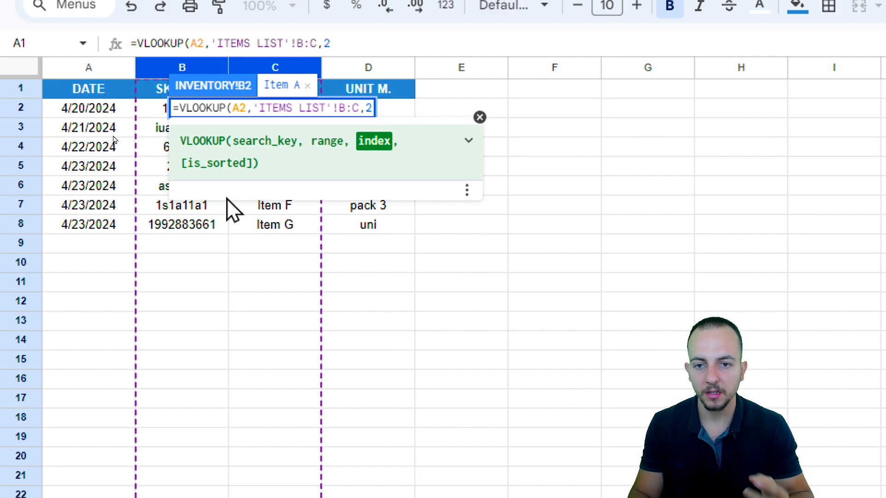
{"action": "type", "text": ",0"}
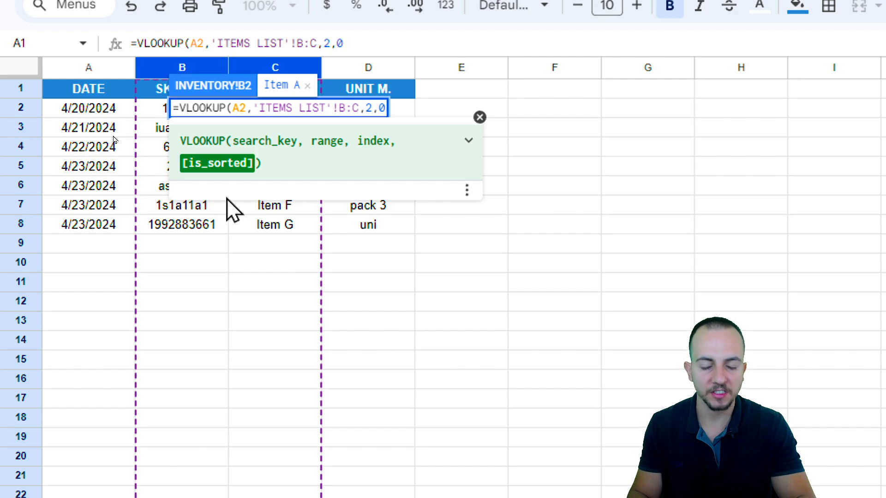
{"action": "type", "text": ")"}
{"action": "key", "text": "Return"}
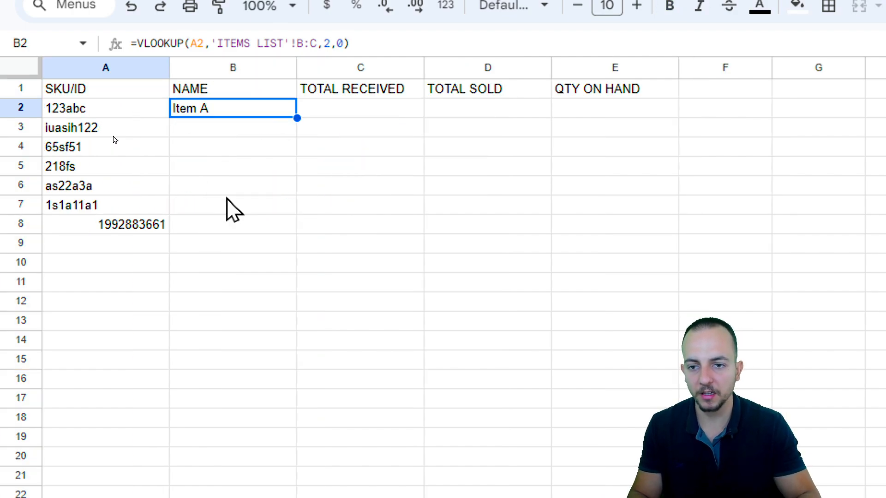
Fill the plain VLOOKUP formula from B2 down through B1000.
{"action": "key", "text": "ctrl+shift+Down"}
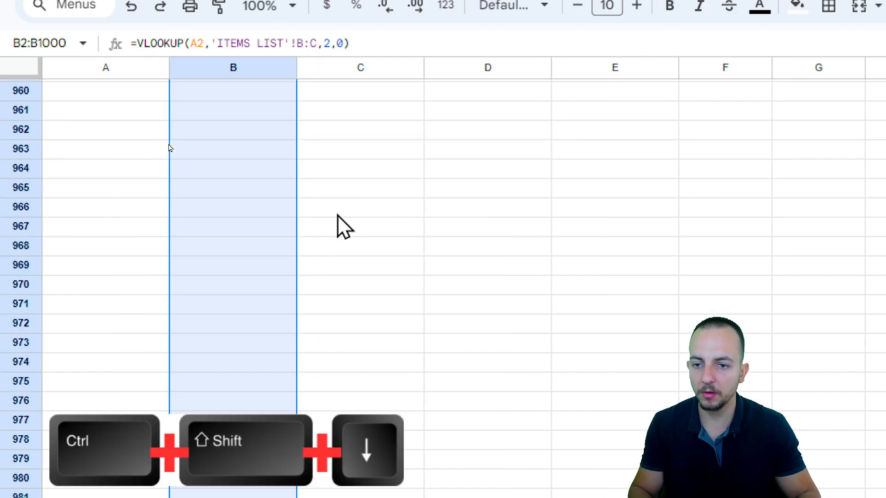
{"action": "key", "text": "ctrl+d"}
{"action": "key", "text": "ctrl+Up"}
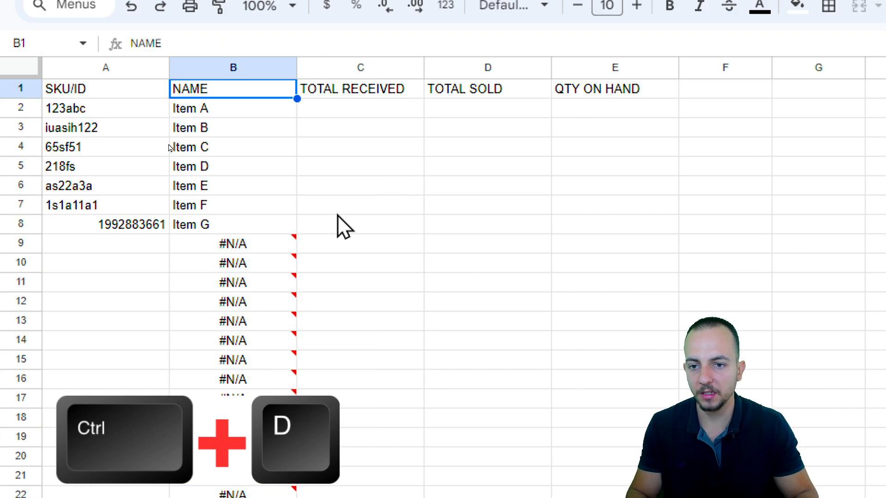
{"action": "key", "text": "Down"}
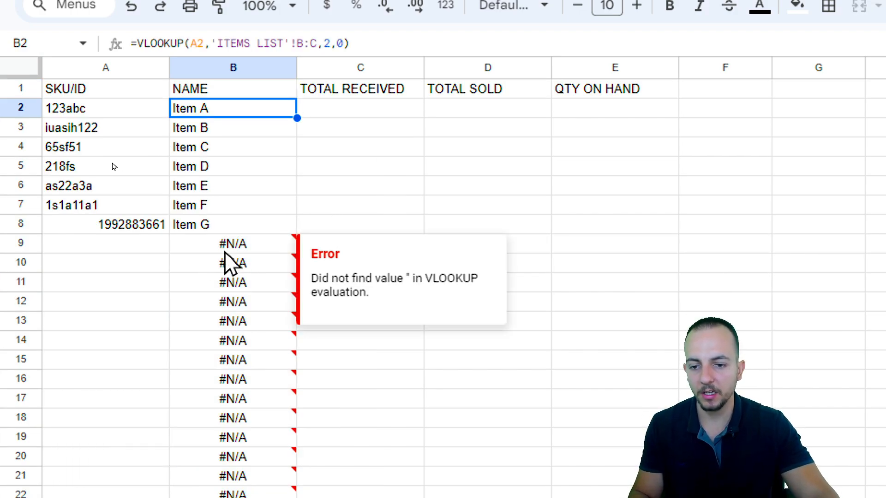
Wrap the VLOOKUP in B2 in IFERROR with an empty string "" as the value if error.
{"action": "mouse_move", "coordinate": [226, 247]}
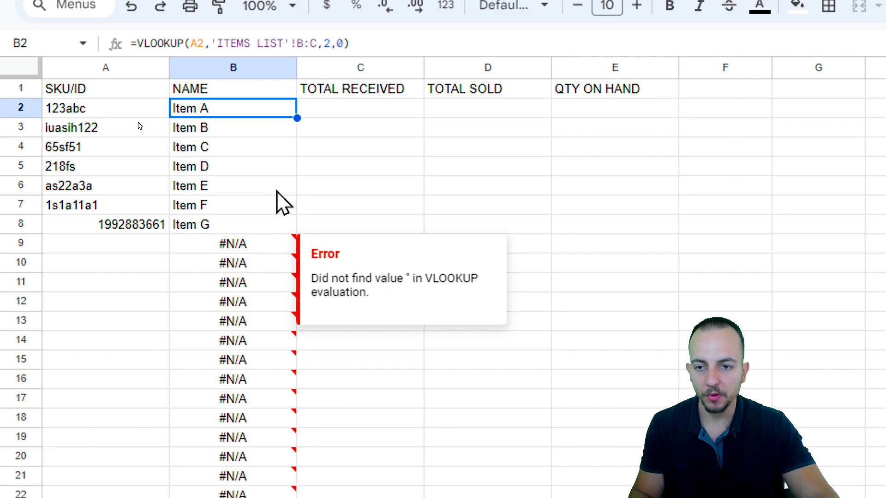
{"action": "double_click", "coordinate": [221, 108]}
{"action": "left_click", "coordinate": [179, 108]}
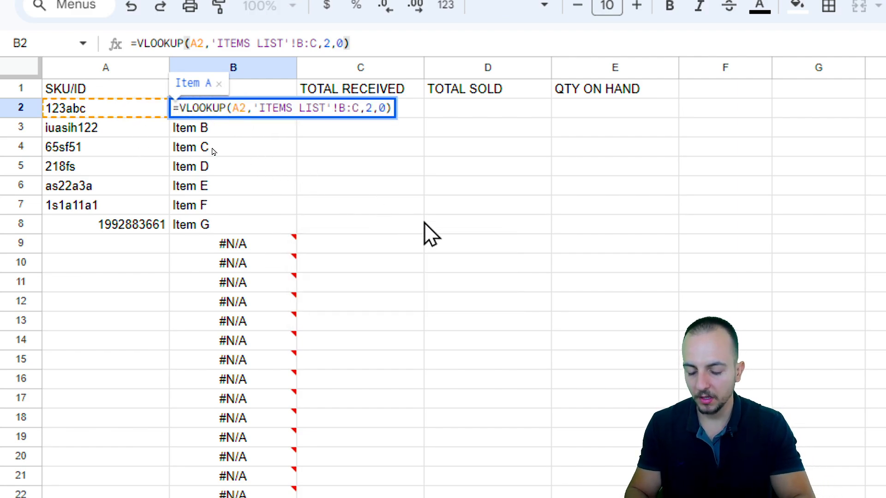
{"action": "type", "text": "IFERROR("}
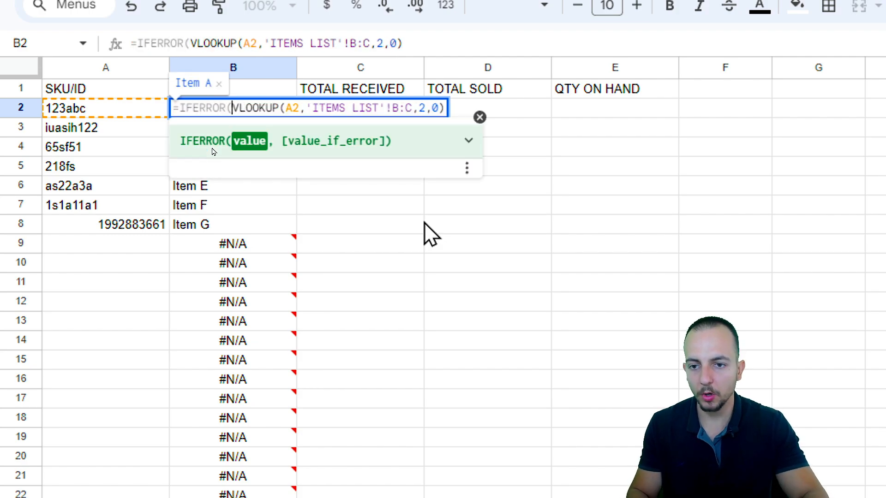
{"action": "left_click", "coordinate": [444, 108]}
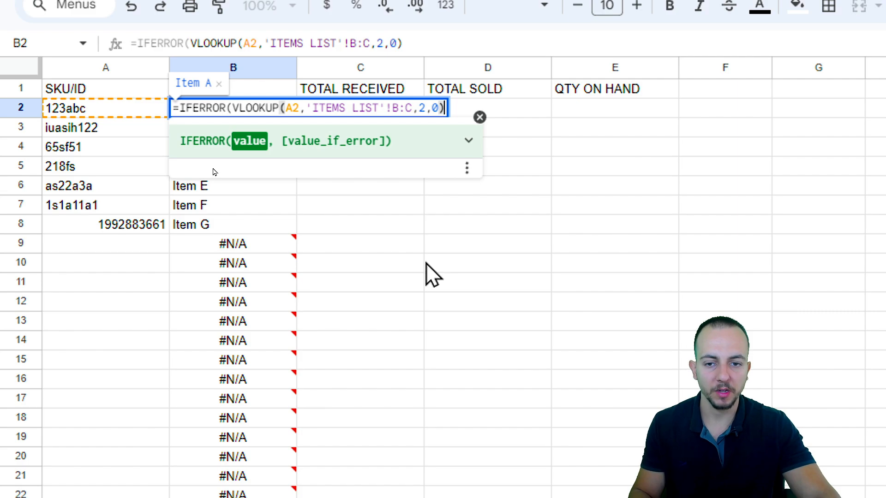
{"action": "type", "text": ", "}
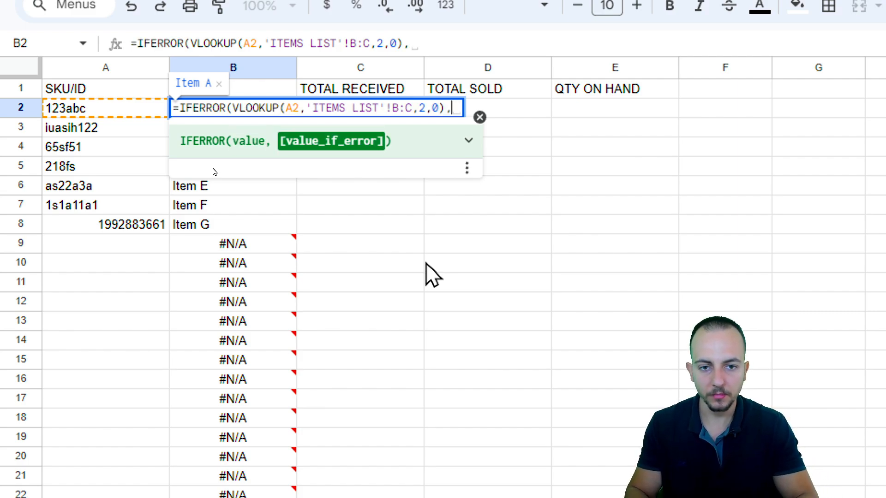
{"action": "type", "text": "\"\")"}
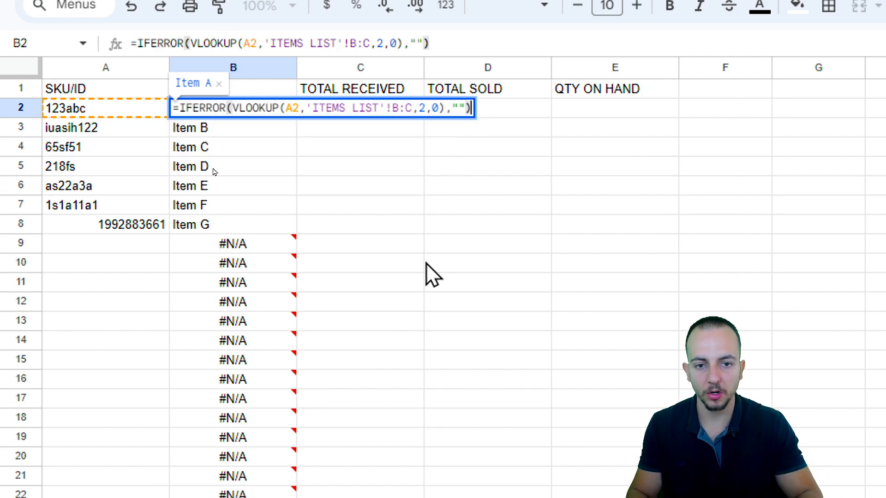
{"action": "key", "text": "Return"}
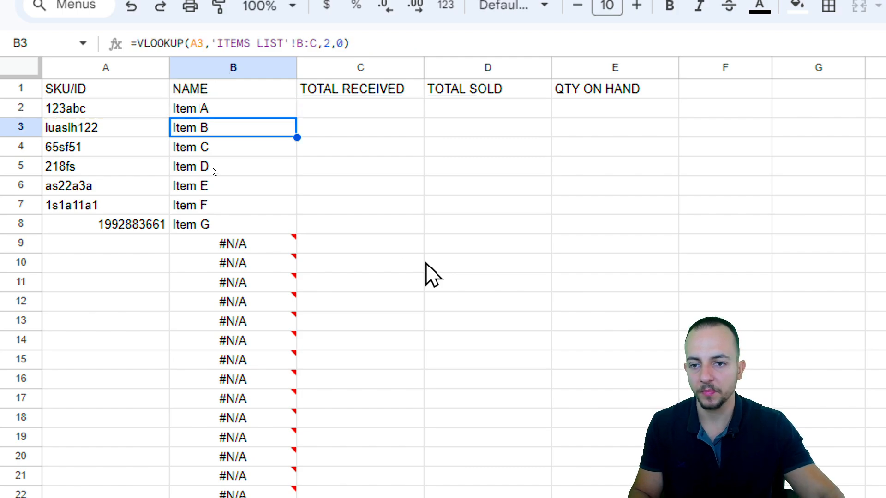
Fill the IFERROR-wrapped lookup formula from B2 down through B1000.
{"action": "left_click", "coordinate": [218, 109]}
{"action": "key", "text": "ctrl+shift+Down"}
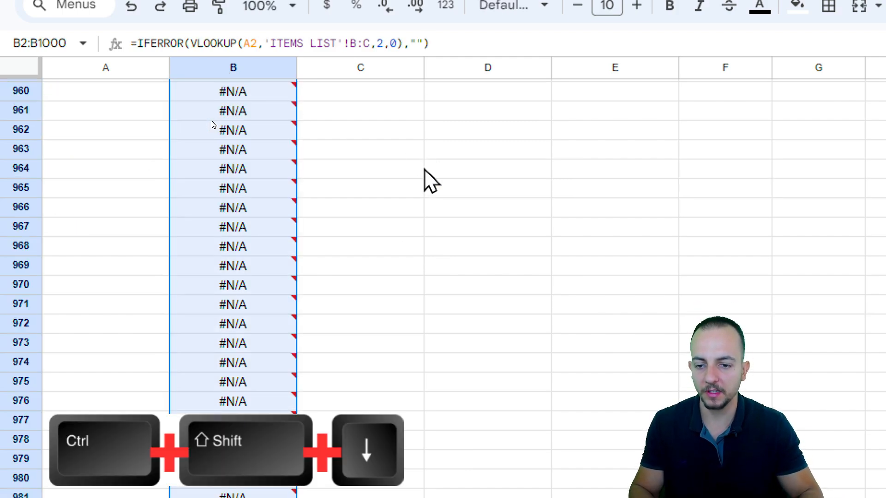
{"action": "key", "text": "ctrl+d"}
{"action": "key", "text": "ctrl+Up"}
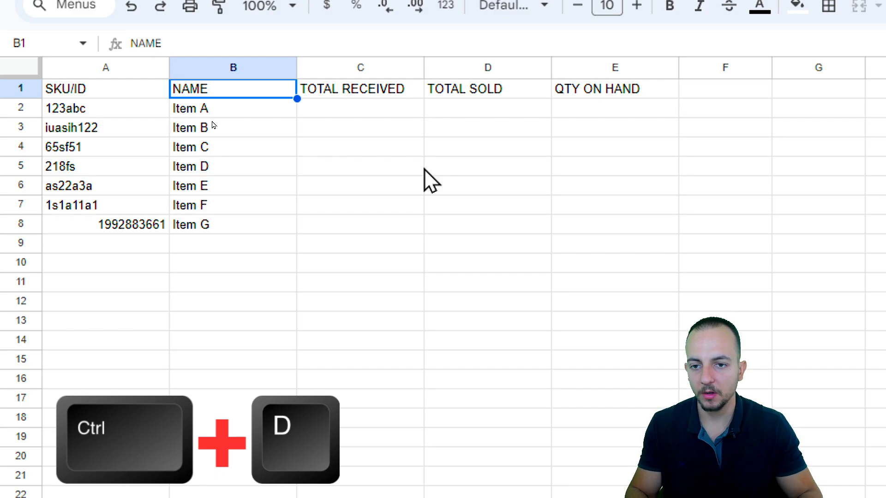
Review the name, total received and total sold columns on INVENTORY, and examine the NAME column on the sheet with QTY and UNIT COST.
{"action": "left_click", "coordinate": [353, 113]}
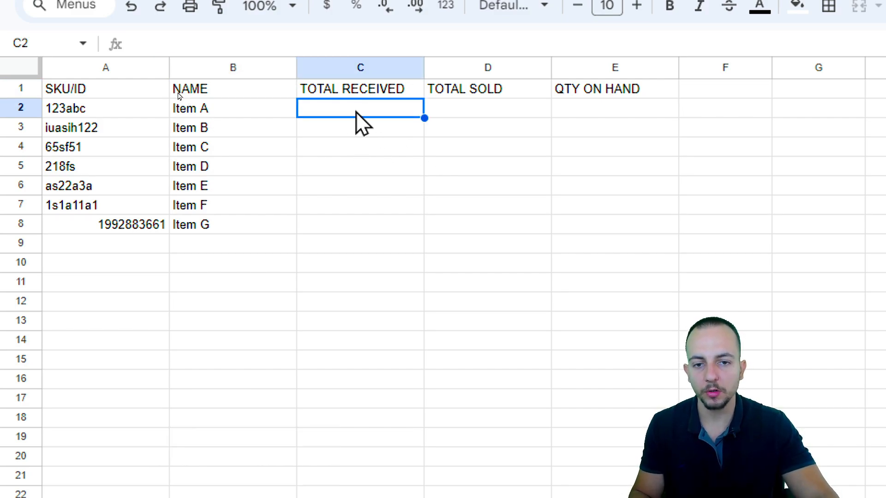
{"action": "left_click", "coordinate": [485, 113]}
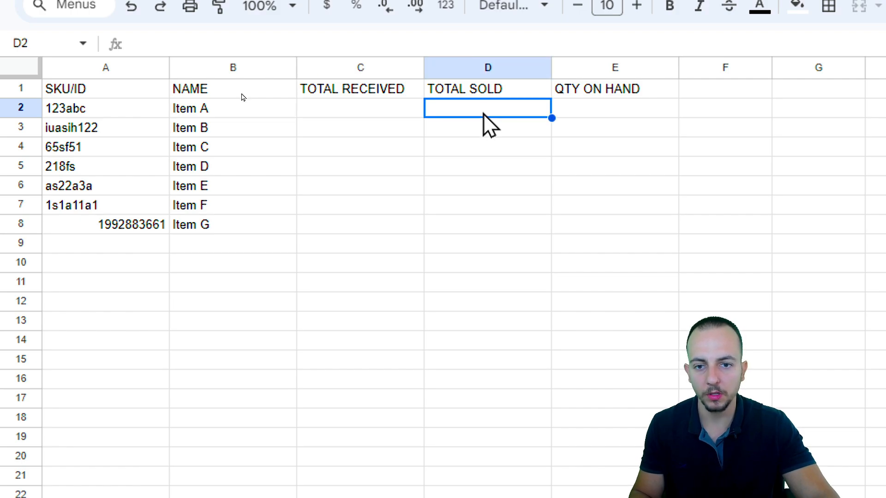
{"action": "left_click", "coordinate": [363, 114]}
{"action": "left_click", "coordinate": [241, 112]}
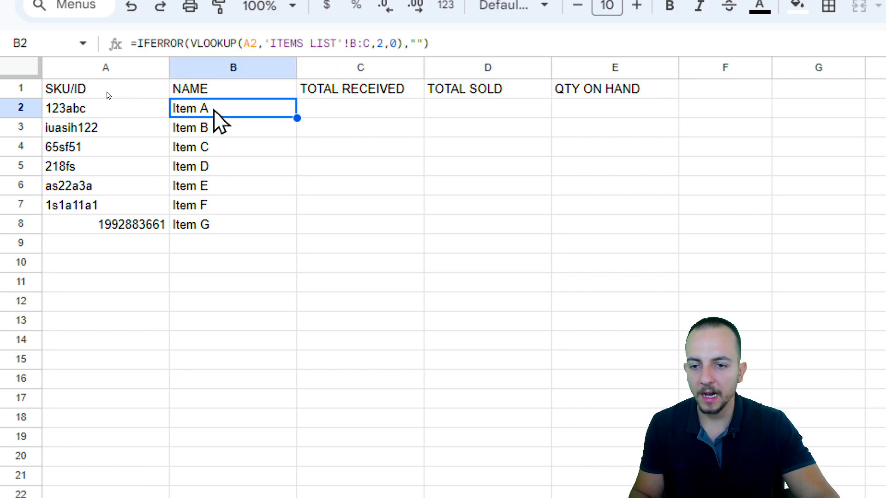
{"action": "left_click", "coordinate": [336, 113]}
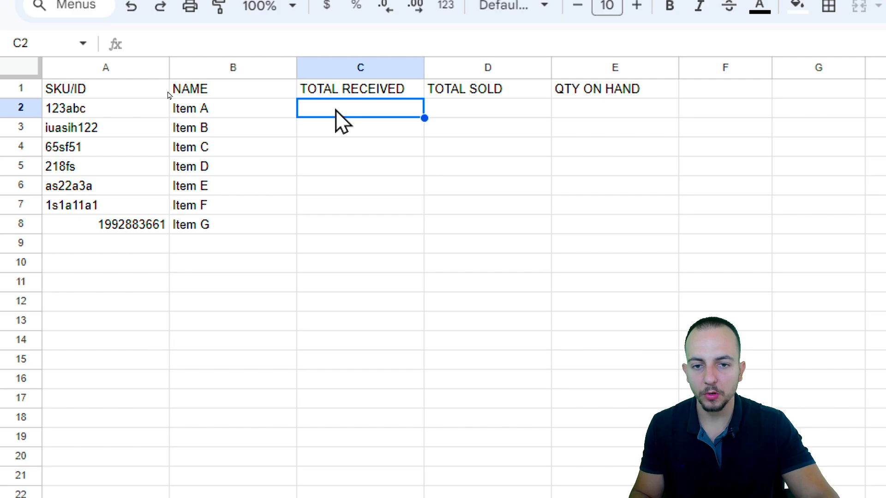
{"action": "left_click", "coordinate": [204, 119]}
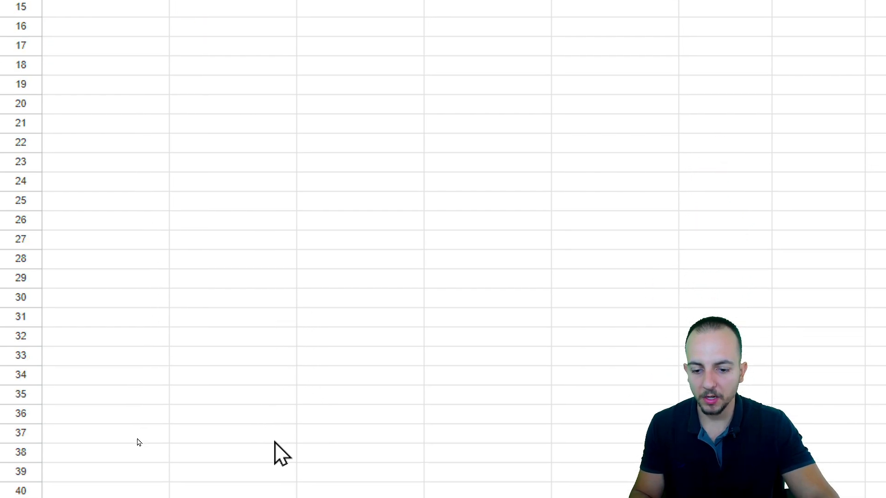
{"action": "left_click", "coordinate": [287, 484]}
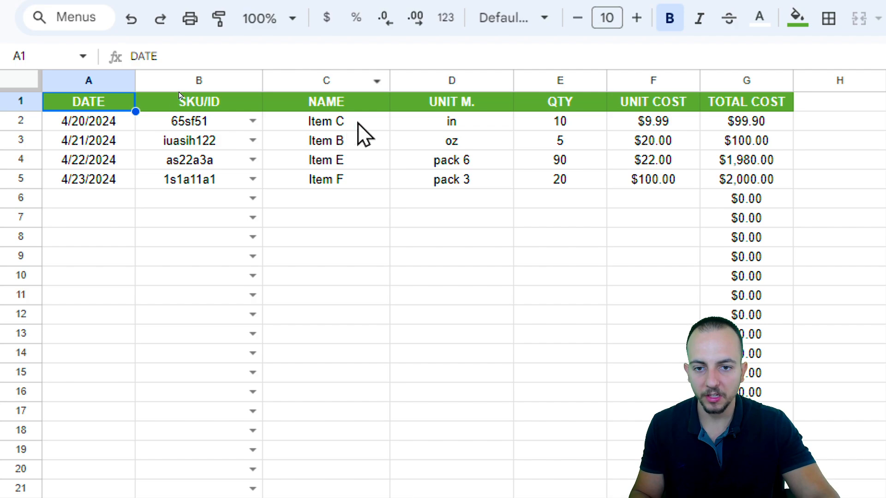
{"action": "left_click_drag", "start_coordinate": [359, 73], "coordinate": [360, 155]}
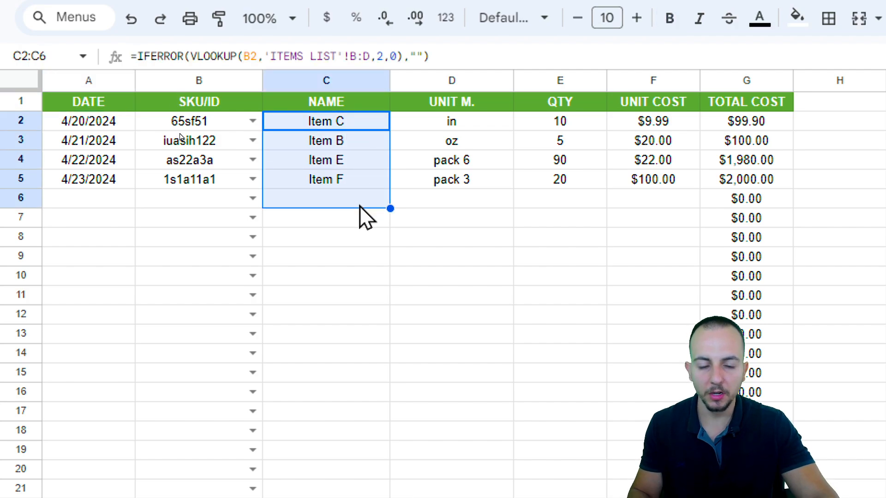
{"action": "left_click", "coordinate": [342, 129]}
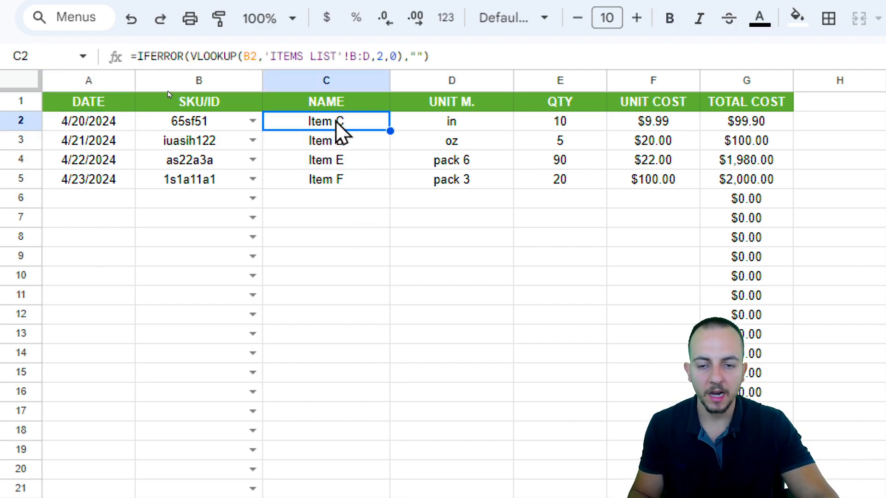
Start a new entry in row 6 of RECEIVE with the date 4/23/2024 and the SKU iuasih122.
{"action": "left_click", "coordinate": [342, 146]}
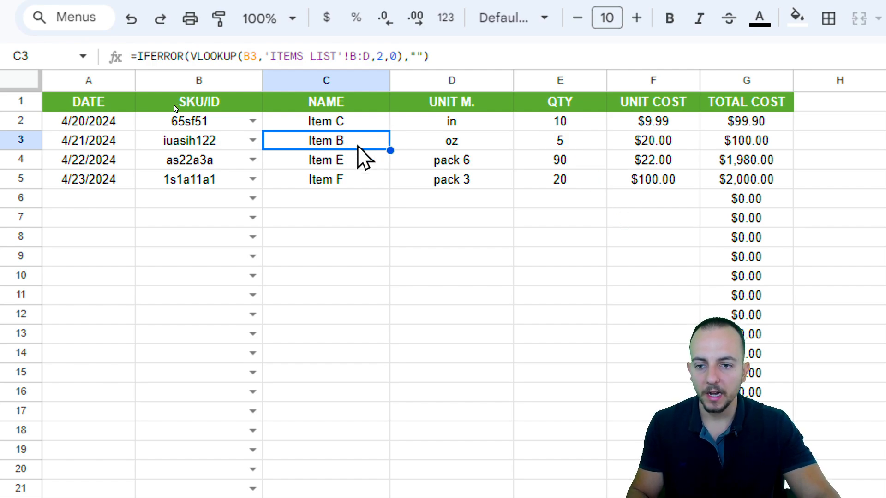
{"action": "left_click", "coordinate": [119, 205]}
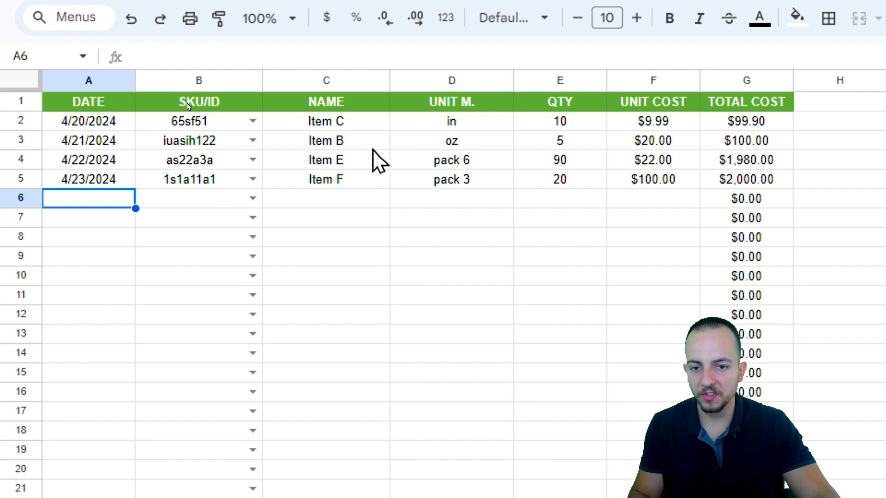
{"action": "double_click", "coordinate": [105, 198]}
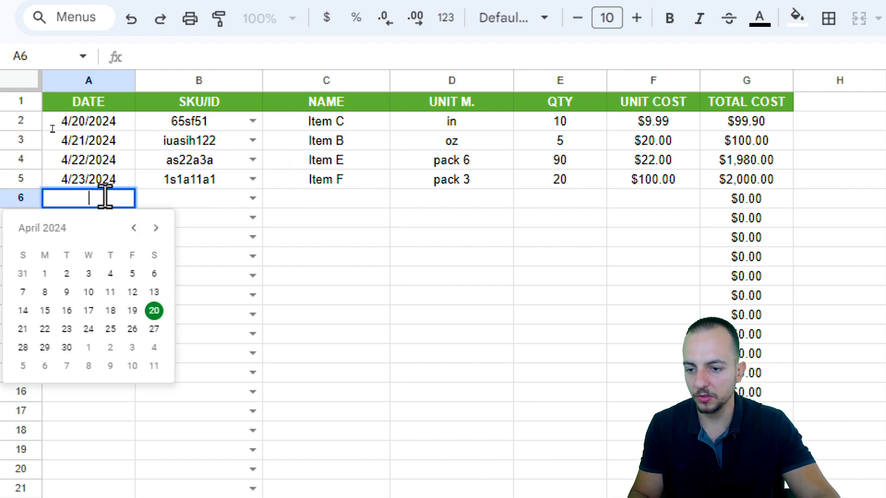
{"action": "left_click", "coordinate": [64, 329]}
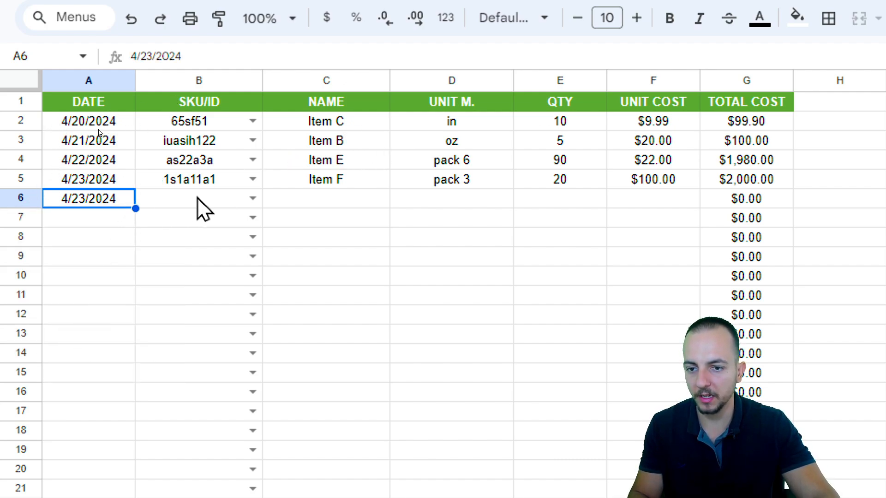
{"action": "left_click", "coordinate": [210, 203]}
{"action": "left_click", "coordinate": [253, 199]}
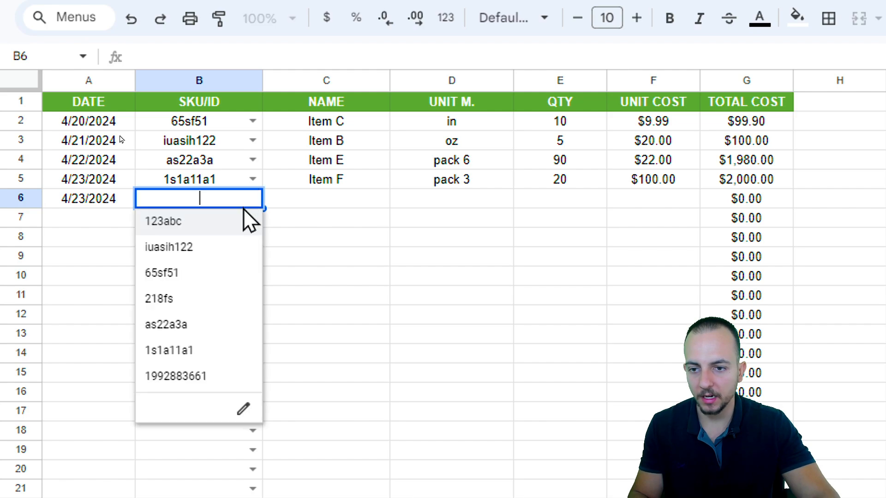
{"action": "left_click", "coordinate": [202, 246]}
Enter a quantity of 1 and a unit cost of 20 for the entry in row 6.
{"action": "left_click", "coordinate": [572, 202]}
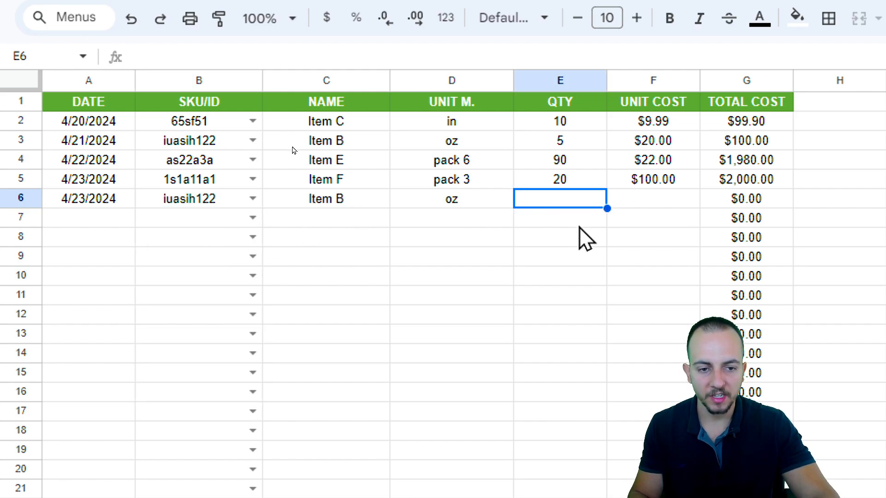
{"action": "type", "text": "1"}
{"action": "left_click", "coordinate": [520, 198]}
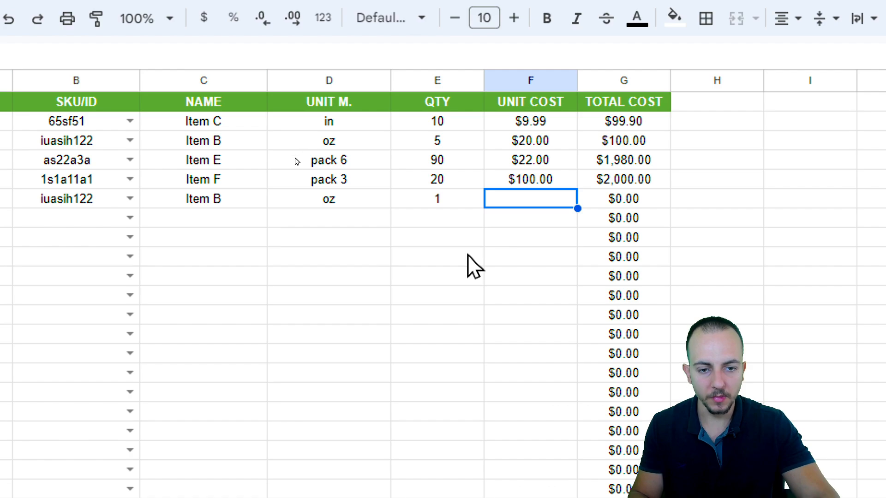
{"action": "type", "text": "20"}
{"action": "key", "text": "Return"}
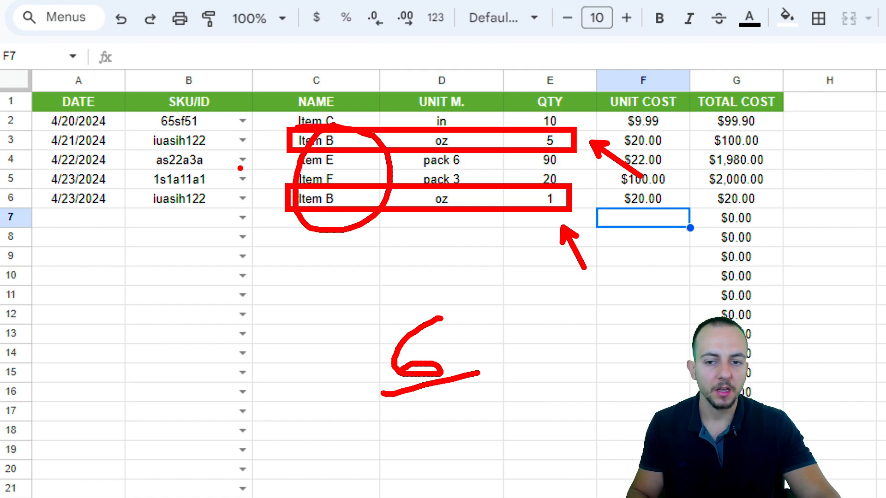
{"action": "left_click", "coordinate": [101, 106]}
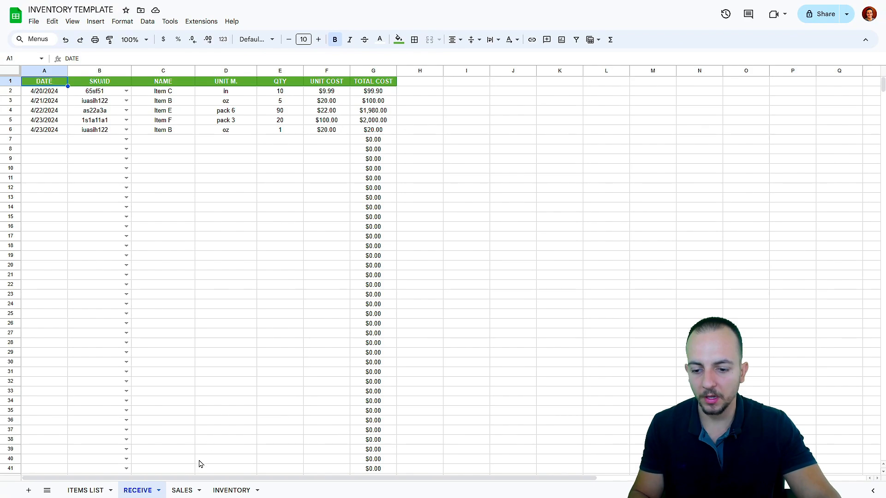
Begin a SUMIF formula in C2 of the INVENTORY sheet with RECEIVE!B:B as the range.
{"action": "left_click", "coordinate": [224, 491]}
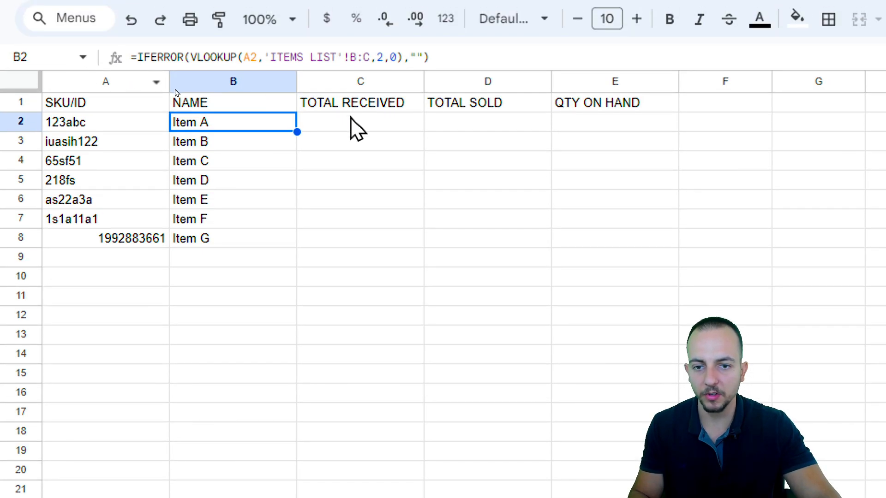
{"action": "left_click_drag", "start_coordinate": [176, 94], "coordinate": [174, 141]}
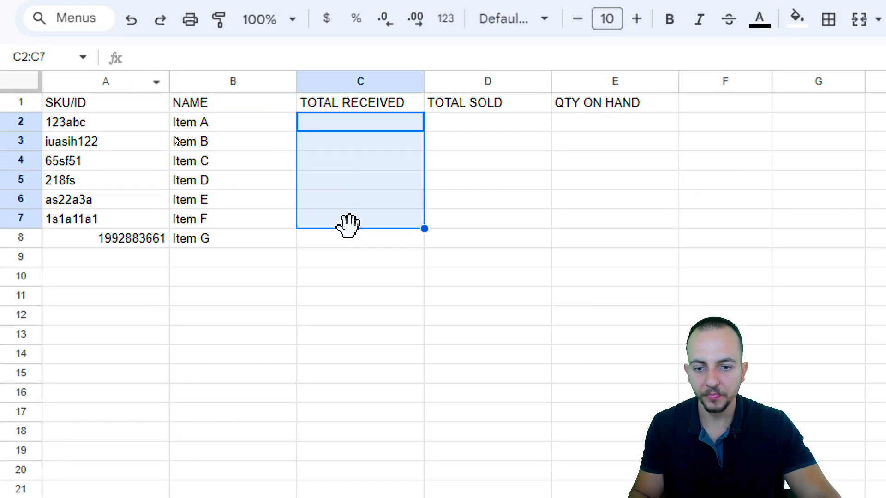
{"action": "left_click", "coordinate": [356, 122]}
{"action": "type", "text": "=SUMIF"}
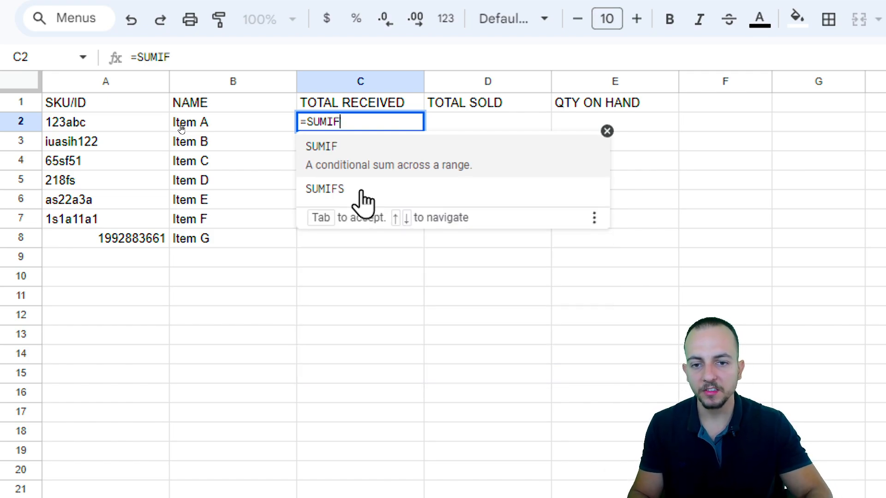
{"action": "key", "text": "BackSpace"}
{"action": "key", "text": "BackSpace"}
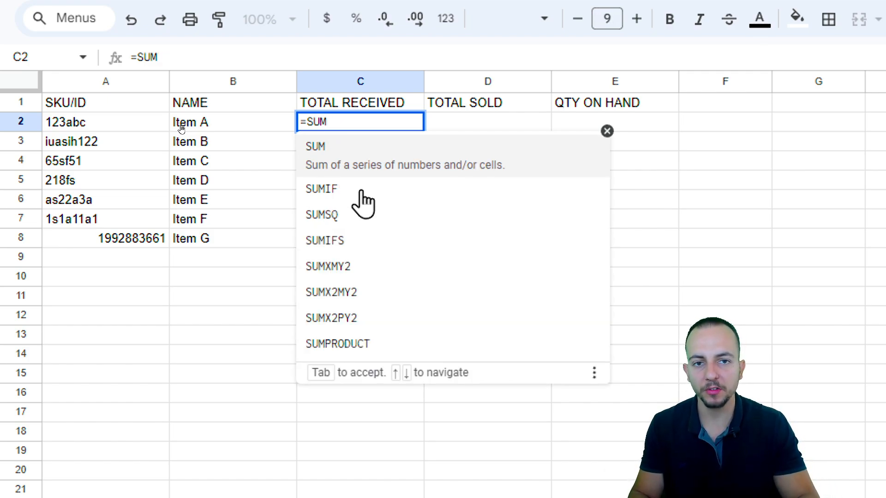
{"action": "type", "text": "IF"}
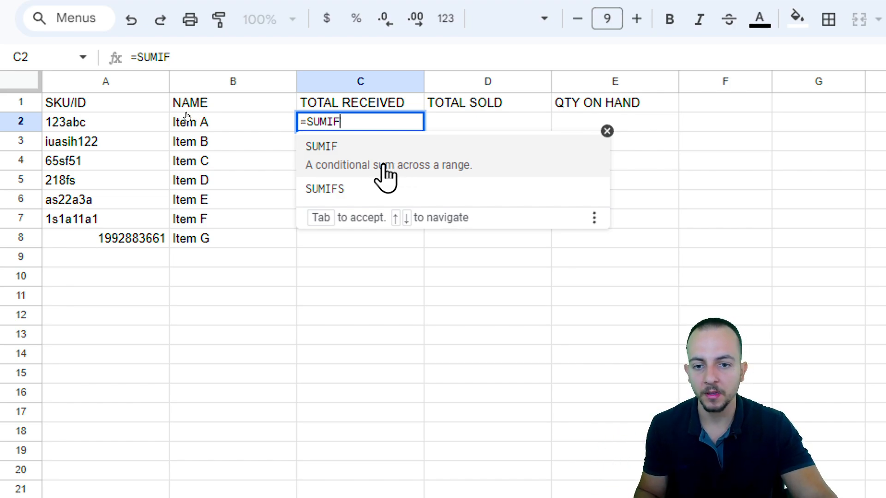
{"action": "type", "text": "("}
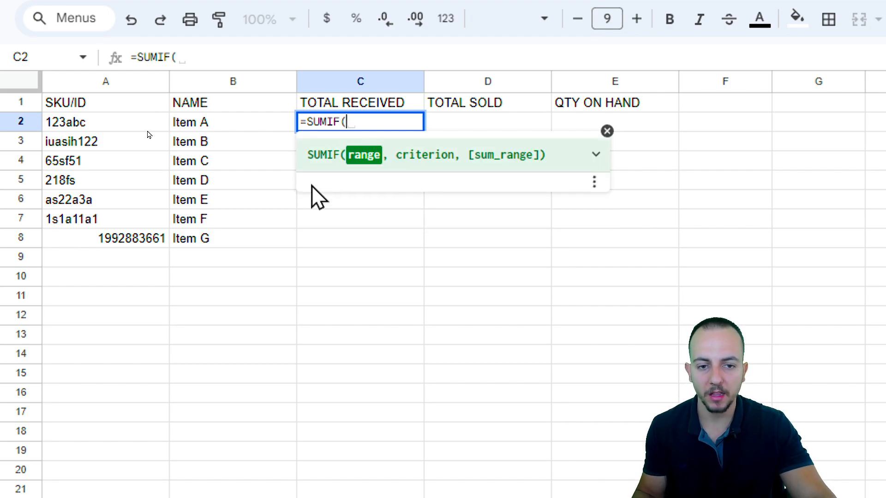
{"action": "left_click", "coordinate": [274, 483]}
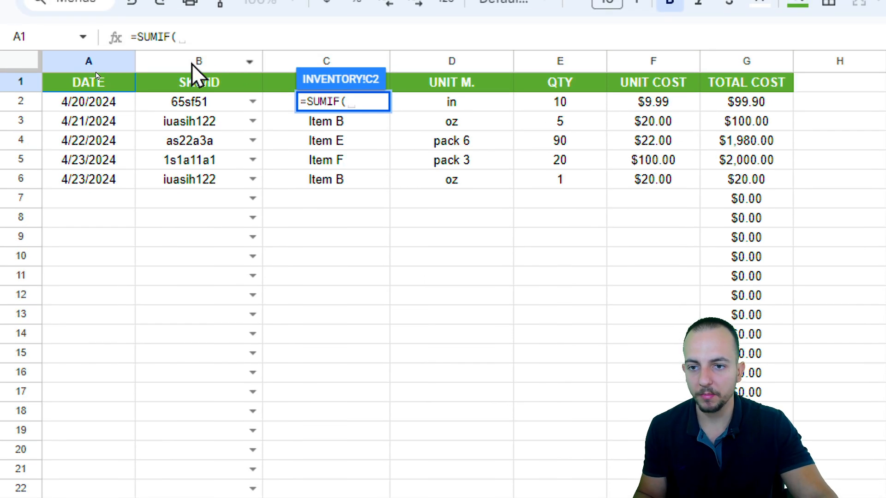
{"action": "left_click", "coordinate": [170, 62]}
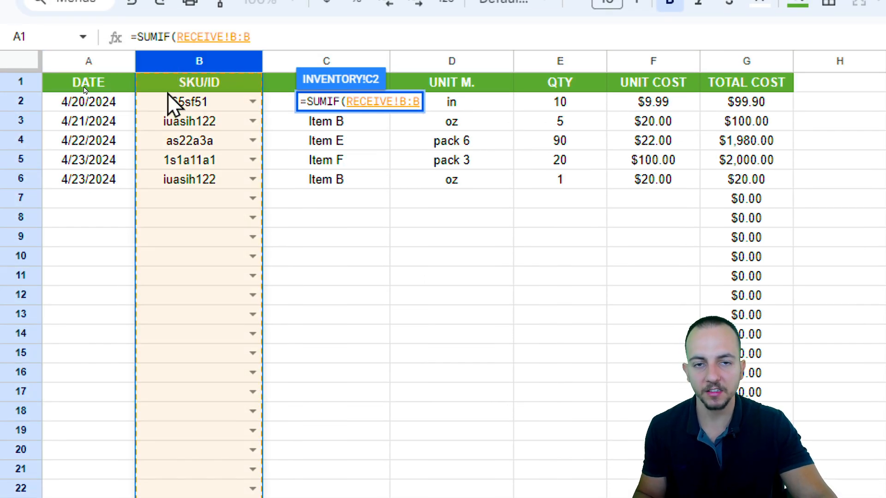
{"action": "type", "text": ","}
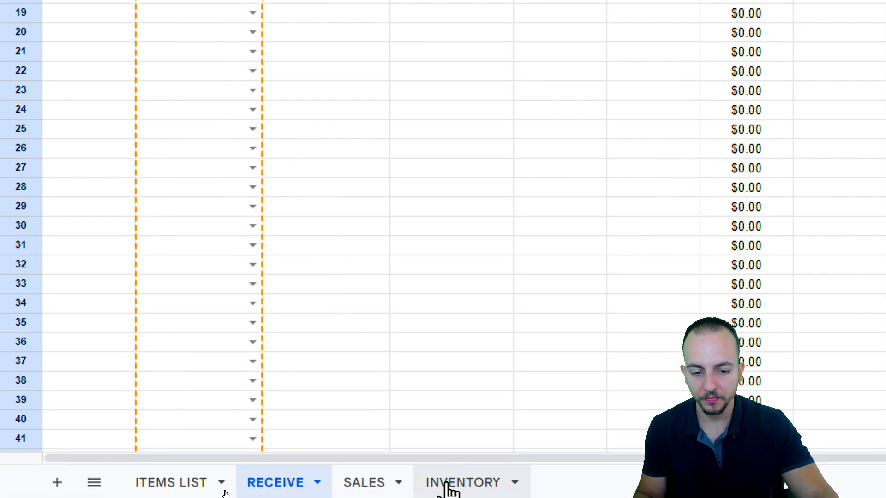
Complete the SUMIF with A2 of INVENTORY as the criterion and RECEIVE!E:E as the sum range.
{"action": "left_click", "coordinate": [444, 486]}
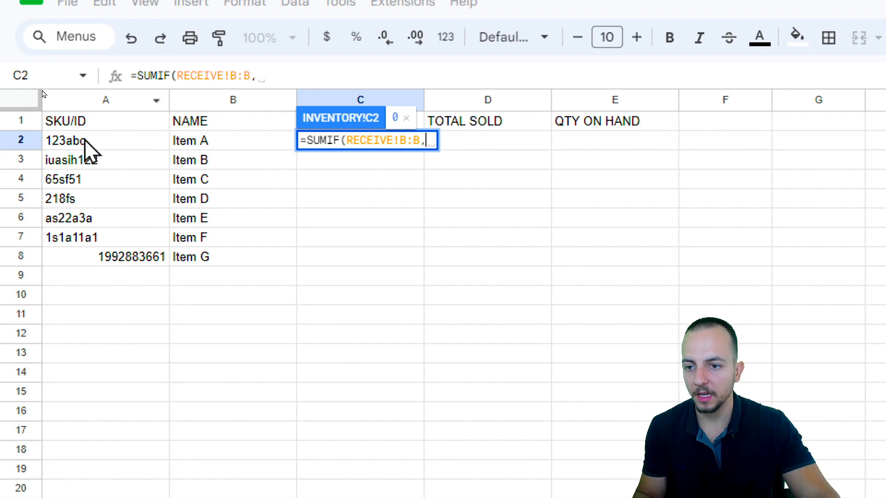
{"action": "left_click", "coordinate": [88, 144]}
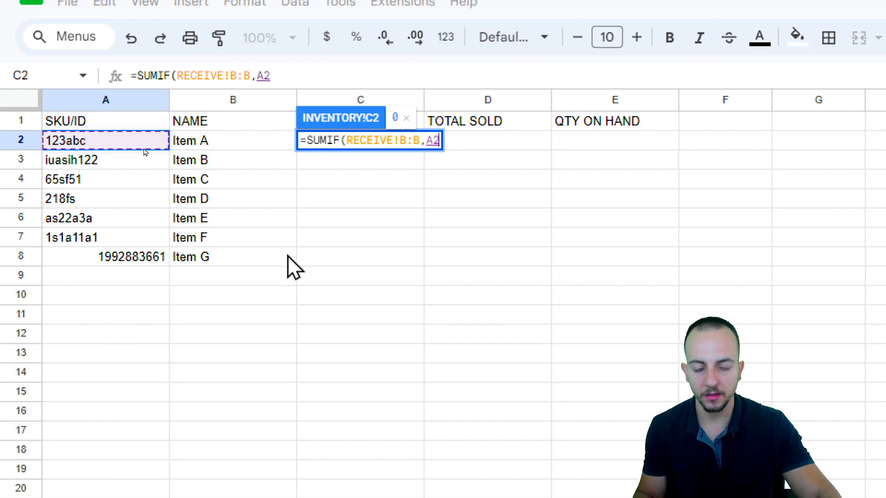
{"action": "type", "text": ","}
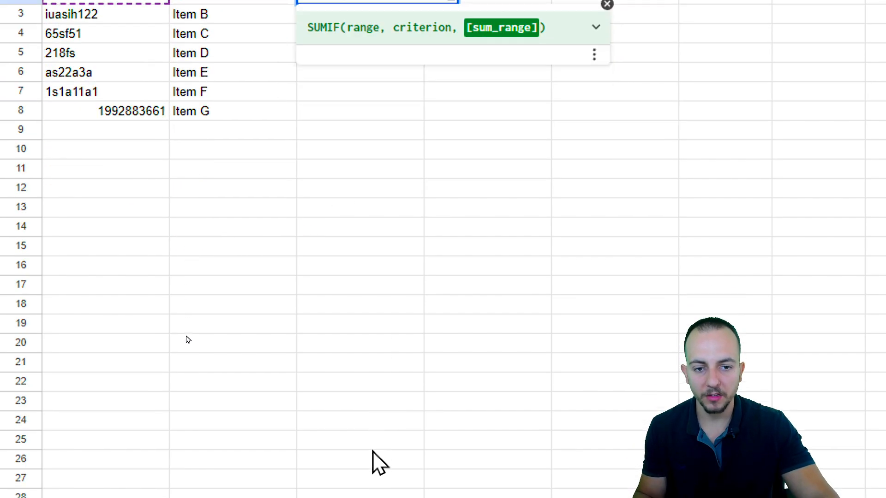
{"action": "left_click", "coordinate": [301, 488]}
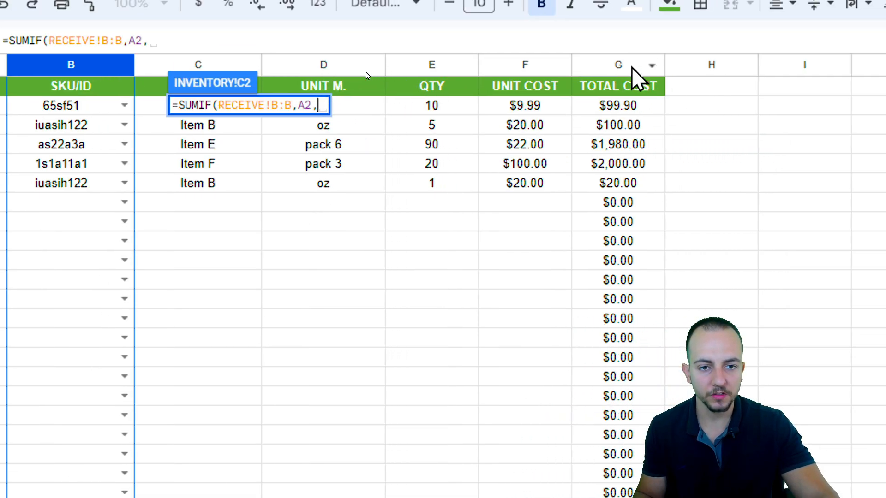
{"action": "left_click", "coordinate": [447, 69]}
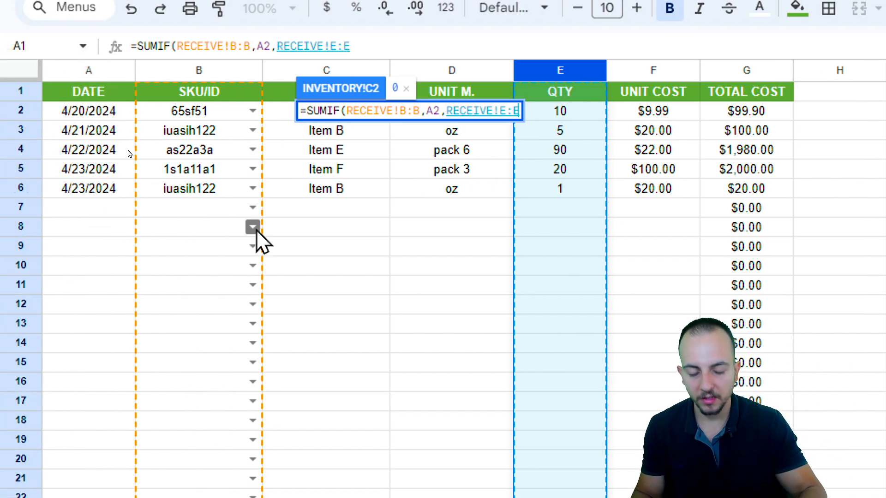
{"action": "key", "text": "Return"}
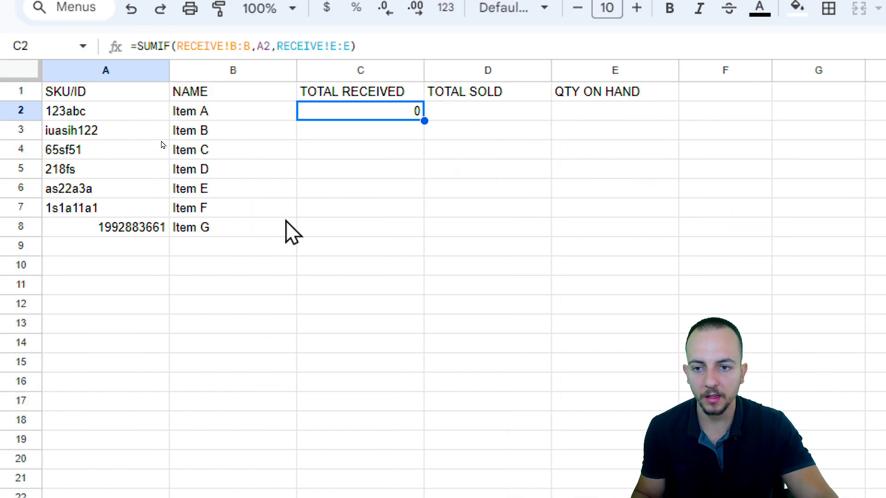
Fill the SUMIF formula from C2 down through C10 in the TOTAL RECEIVED column.
{"action": "left_click", "coordinate": [263, 116]}
{"action": "left_click", "coordinate": [360, 117]}
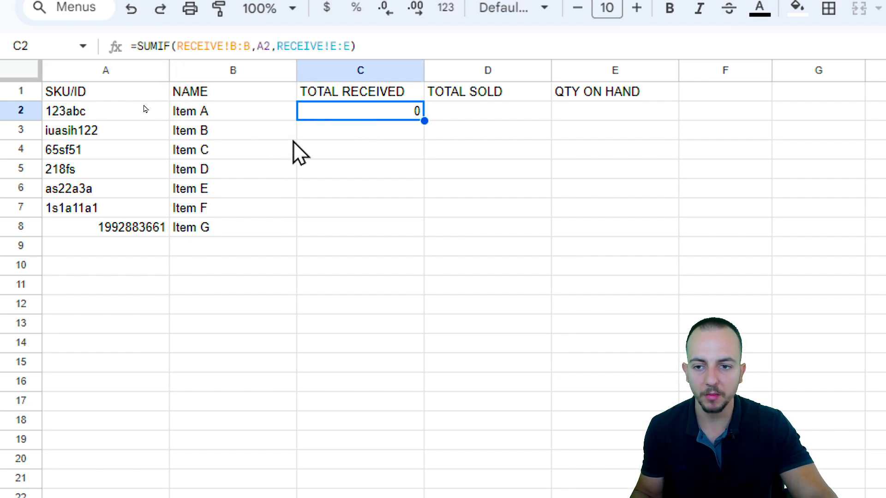
{"action": "left_click", "coordinate": [236, 114]}
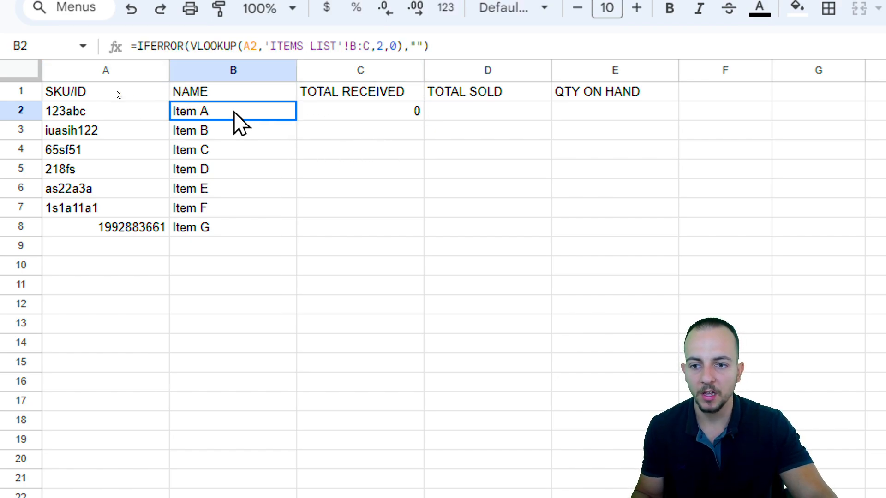
{"action": "left_click", "coordinate": [340, 115]}
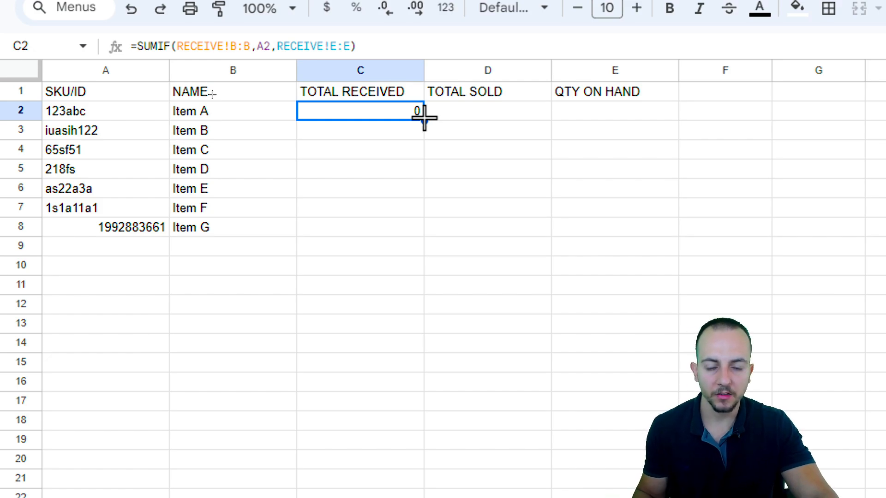
{"action": "left_click_drag", "start_coordinate": [422, 120], "coordinate": [408, 272]}
Examine the total received for Item B, and check the SUMIF formulas in C7 and C2.
{"action": "left_click", "coordinate": [250, 131]}
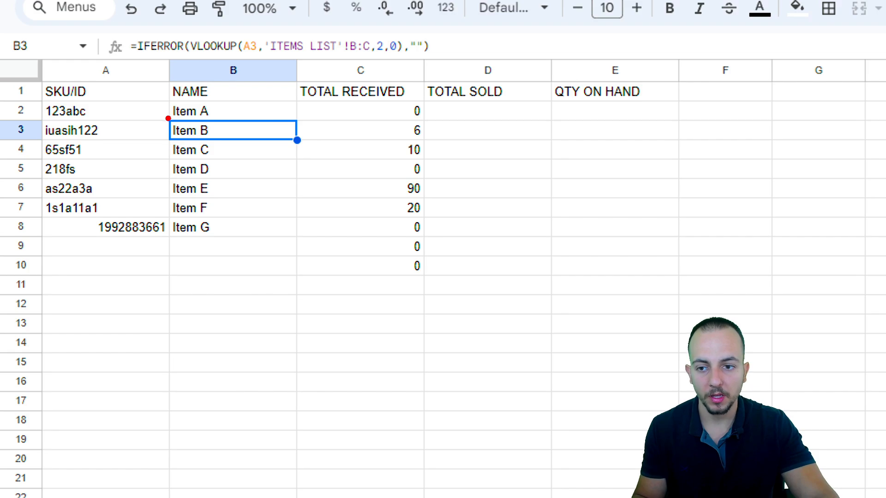
{"action": "left_click_drag", "start_coordinate": [168, 118], "coordinate": [239, 142]}
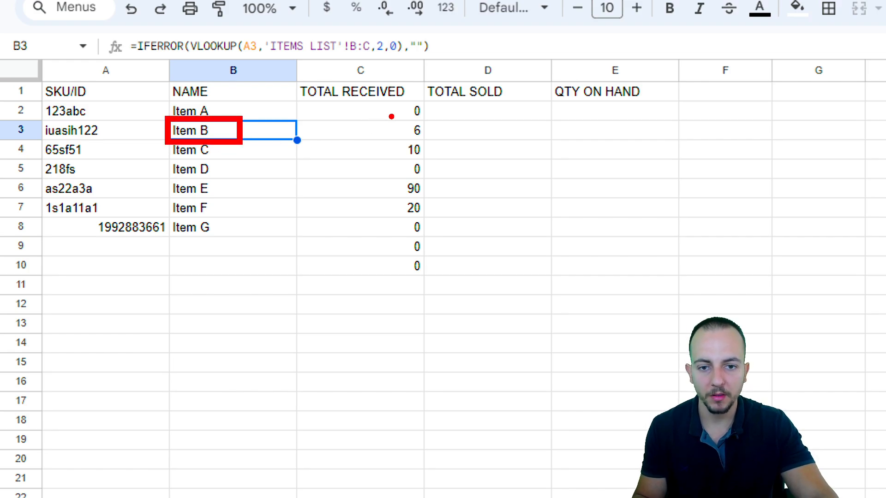
{"action": "left_click_drag", "start_coordinate": [392, 116], "coordinate": [435, 138]}
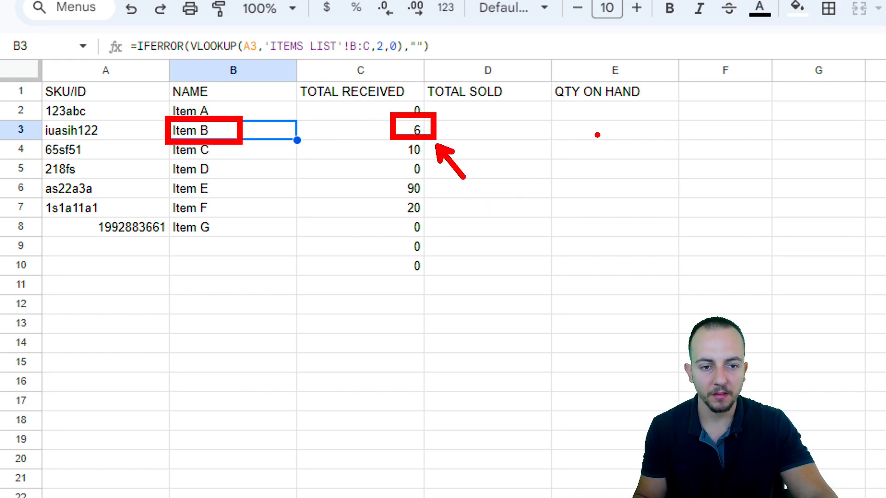
{"action": "mouse_move", "coordinate": [597, 134]}
{"action": "left_mouse_down"}
{"action": "mouse_move", "coordinate": [610, 182]}
{"action": "mouse_move", "coordinate": [547, 201]}
{"action": "left_mouse_up"}
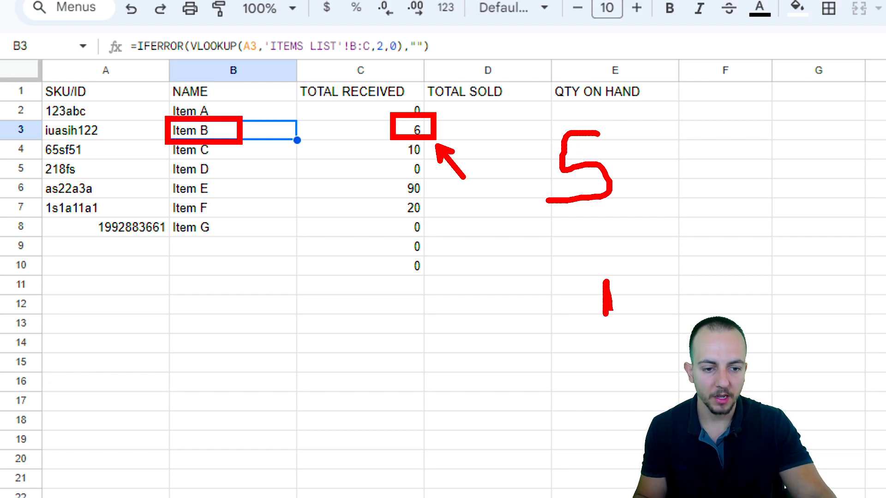
{"action": "left_click_drag", "start_coordinate": [607, 316], "coordinate": [598, 369]}
{"action": "mouse_move", "coordinate": [560, 113]}
{"action": "left_mouse_down"}
{"action": "mouse_move", "coordinate": [702, 284]}
{"action": "mouse_move", "coordinate": [556, 121]}
{"action": "left_mouse_up"}
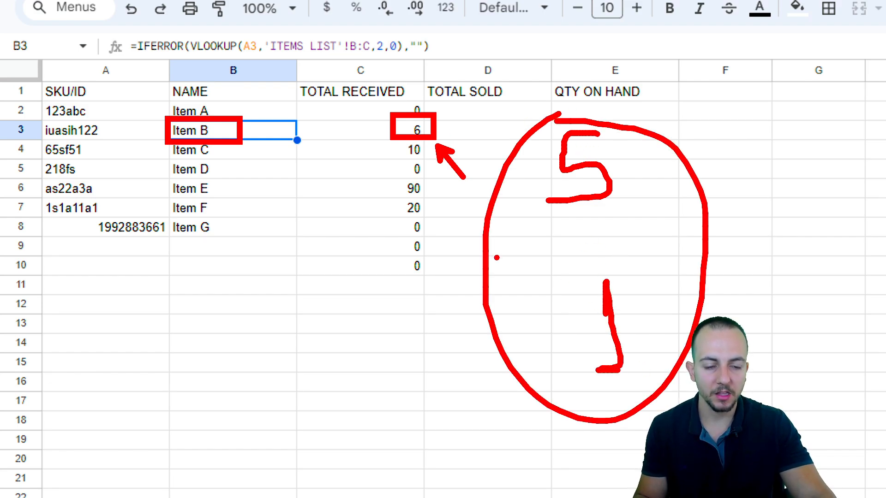
{"action": "mouse_move", "coordinate": [421, 83]}
{"action": "left_mouse_down"}
{"action": "mouse_move", "coordinate": [473, 105]}
{"action": "mouse_move", "coordinate": [339, 107]}
{"action": "left_mouse_up"}
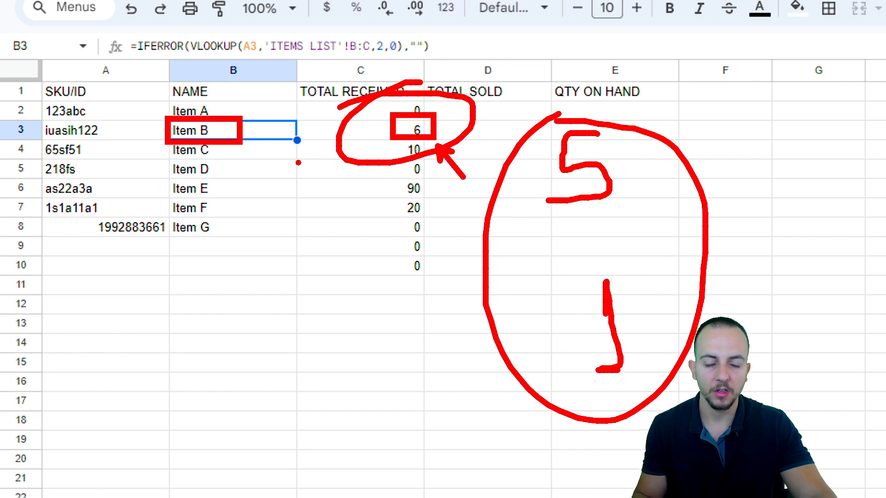
{"action": "key", "text": "Escape"}
{"action": "left_click", "coordinate": [406, 210]}
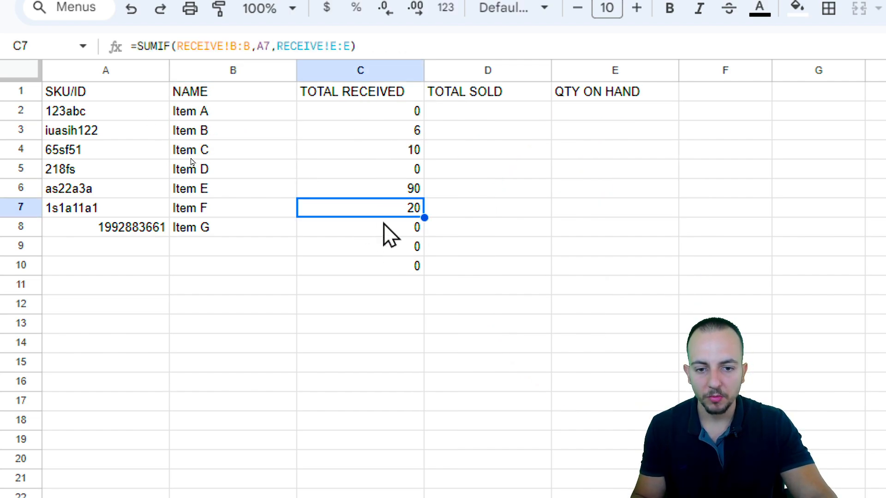
{"action": "left_click", "coordinate": [410, 115]}
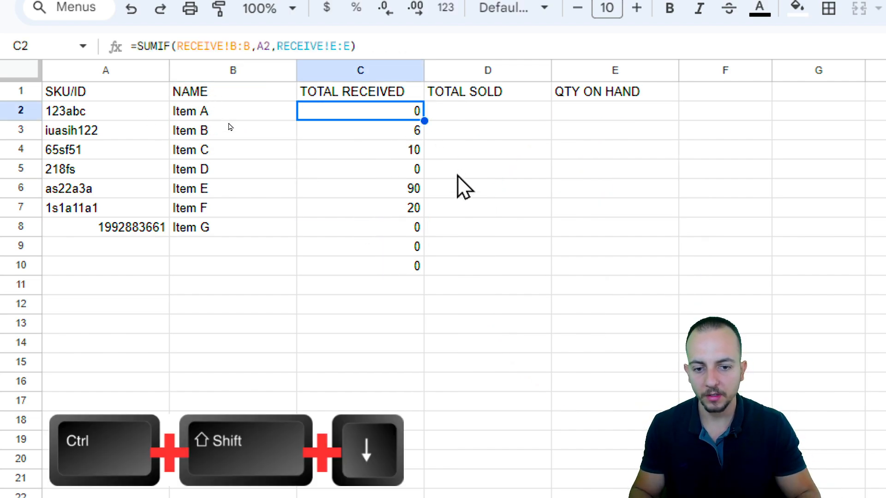
Fill the SUMIF formula from C2 down through C1000 in the TOTAL RECEIVED column.
{"action": "key", "text": "ctrl+shift+Down"}
{"action": "key", "text": "ctrl+shift+Down"}
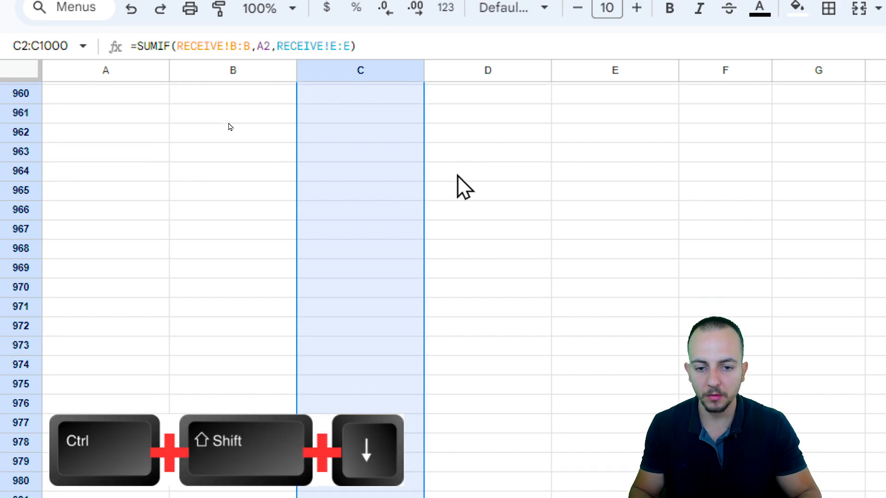
{"action": "key", "text": "ctrl+d"}
{"action": "key", "text": "ctrl+Up"}
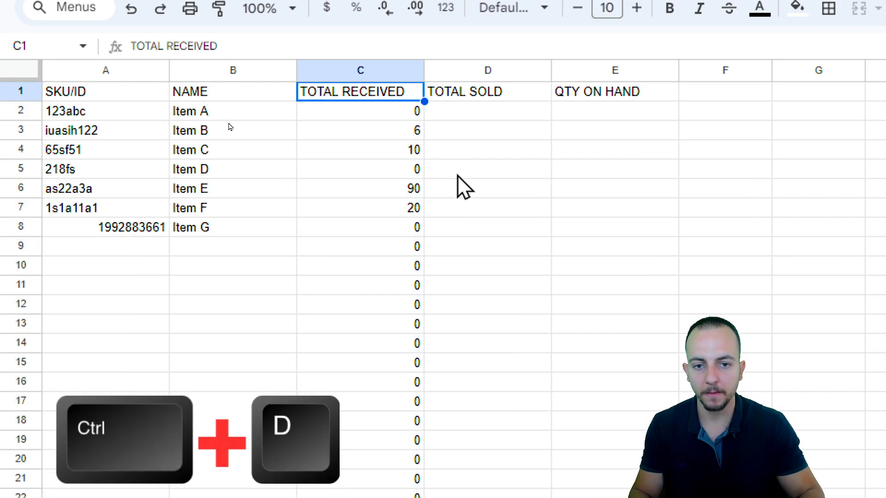
Begin a SUMIF formula in D2 of the INVENTORY sheet with SALES!B:B as the range.
{"action": "left_click", "coordinate": [470, 113]}
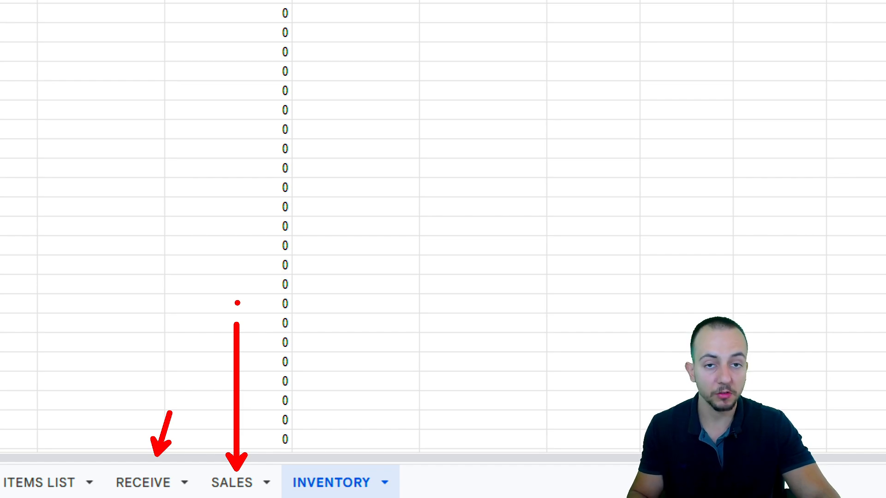
{"action": "type", "text": "=SUMIF"}
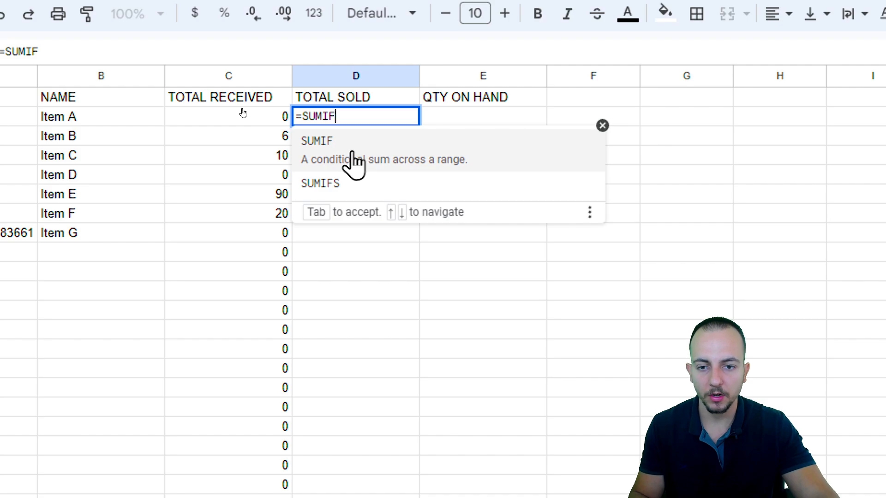
{"action": "left_click", "coordinate": [342, 164]}
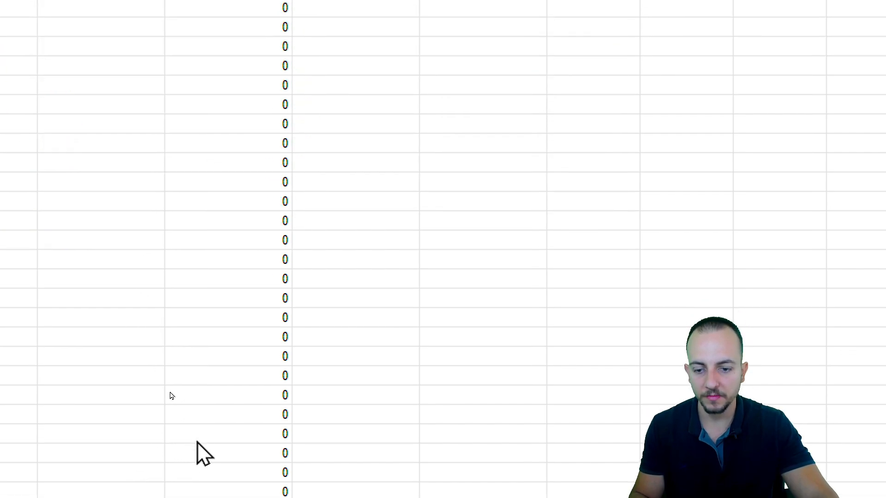
{"action": "left_click", "coordinate": [243, 482]}
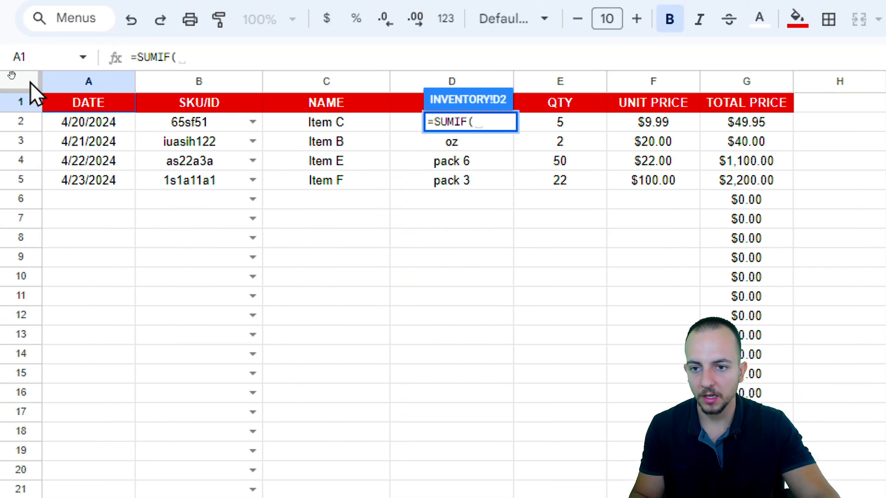
{"action": "left_click", "coordinate": [203, 83]}
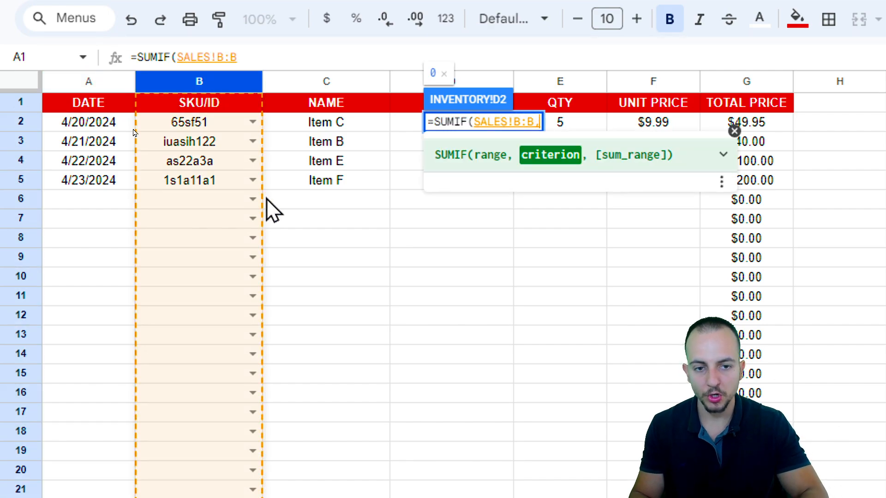
{"action": "type", "text": ","}
Complete the D2 SUMIF with A2 of INVENTORY as the criterion and SALES!E:E as the sum range.
{"action": "left_click", "coordinate": [464, 482]}
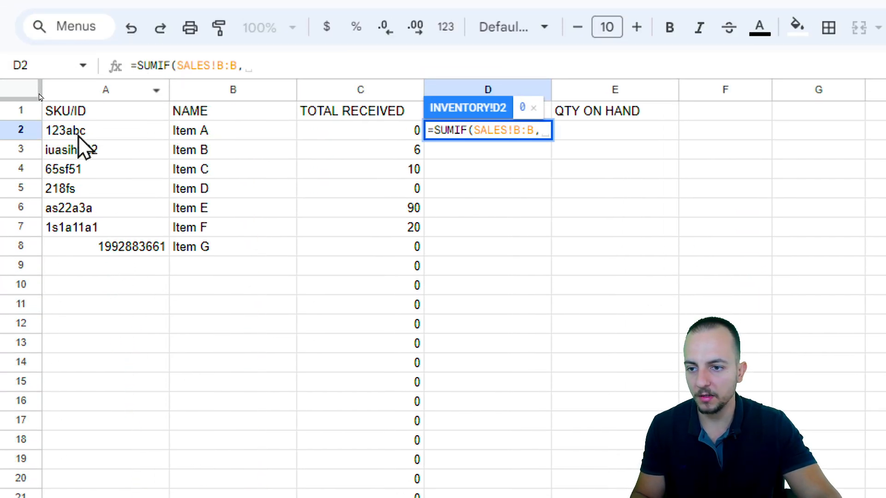
{"action": "left_click", "coordinate": [80, 134]}
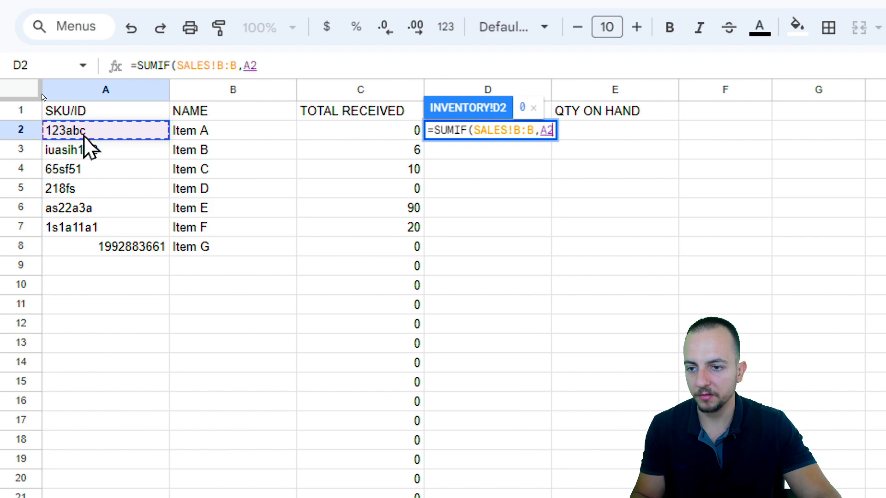
{"action": "type", "text": ","}
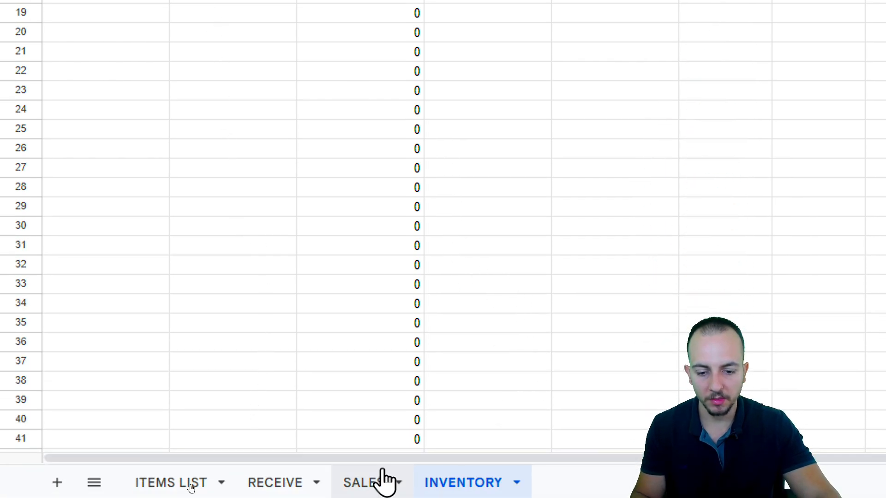
{"action": "left_click", "coordinate": [381, 482]}
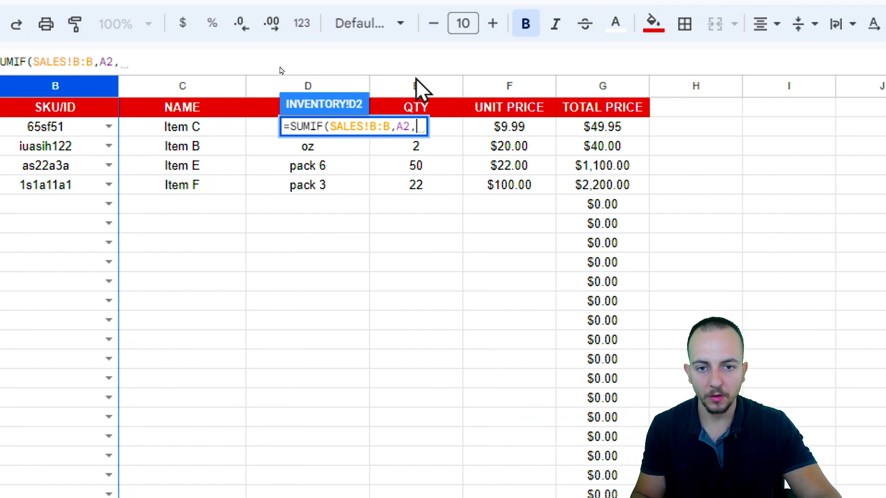
{"action": "left_click", "coordinate": [417, 86]}
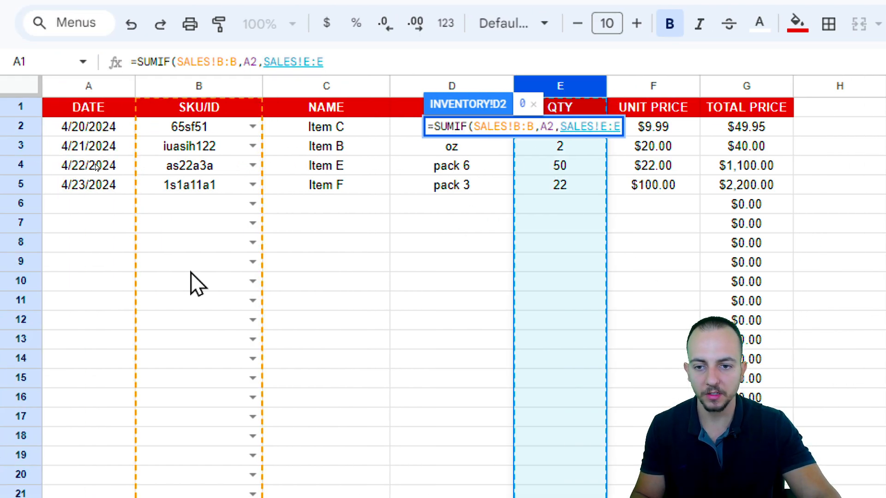
{"action": "key", "text": "Return"}
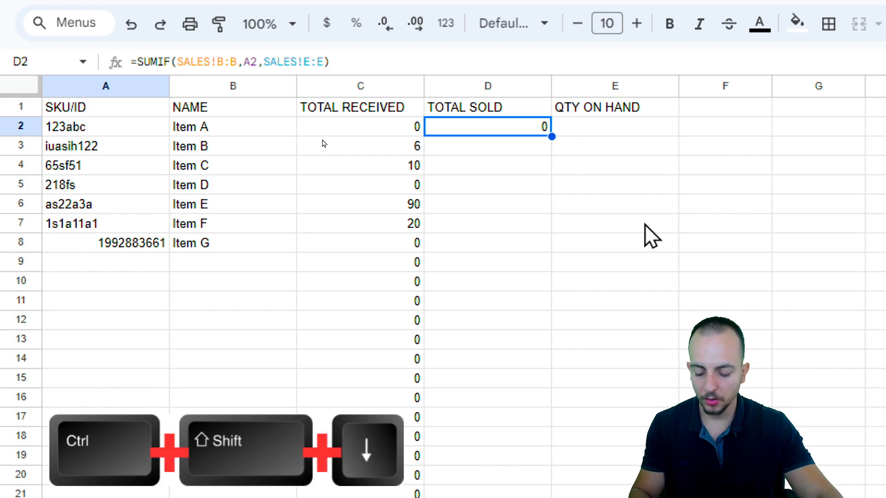
Fill the SUMIF formula from D2 down through D1000 in the TOTAL SOLD column.
{"action": "key", "text": "ctrl+shift+Down"}
{"action": "key", "text": "ctrl+d"}
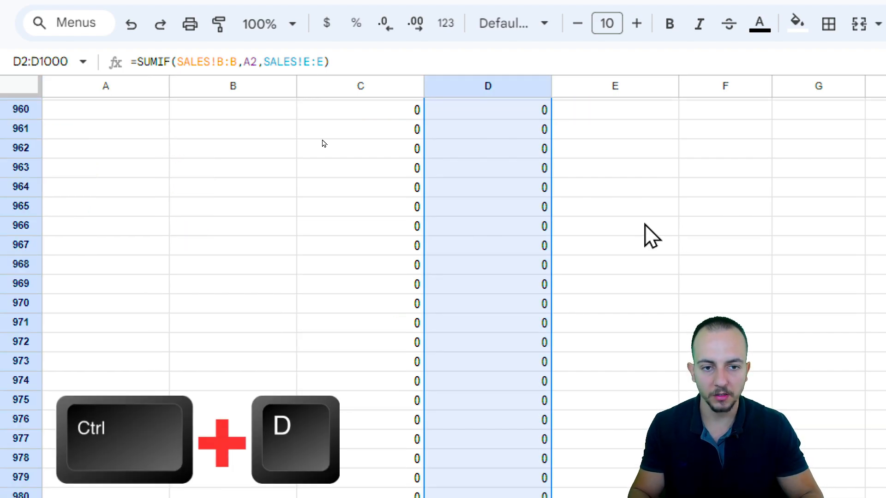
{"action": "key", "text": "ctrl+Up"}
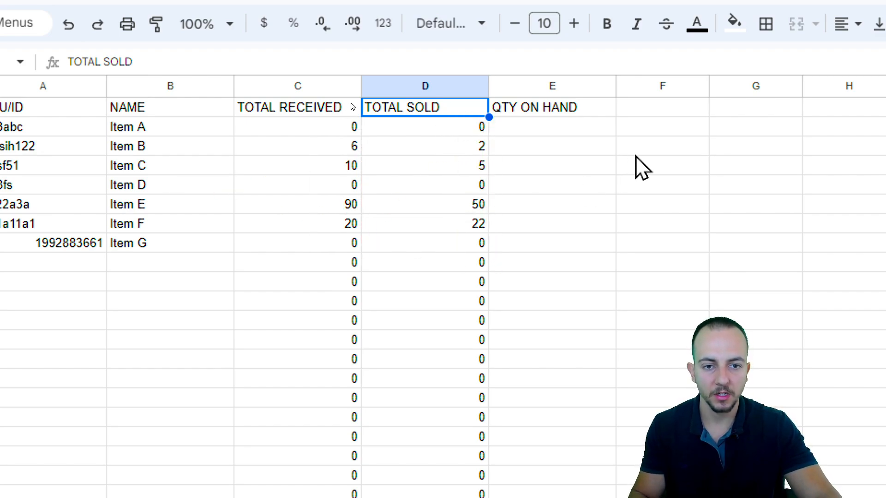
Enter =C2-D2 in E2 and accept the suggested autofill for the rest of the QTY ON HAND column.
{"action": "left_click", "coordinate": [595, 131]}
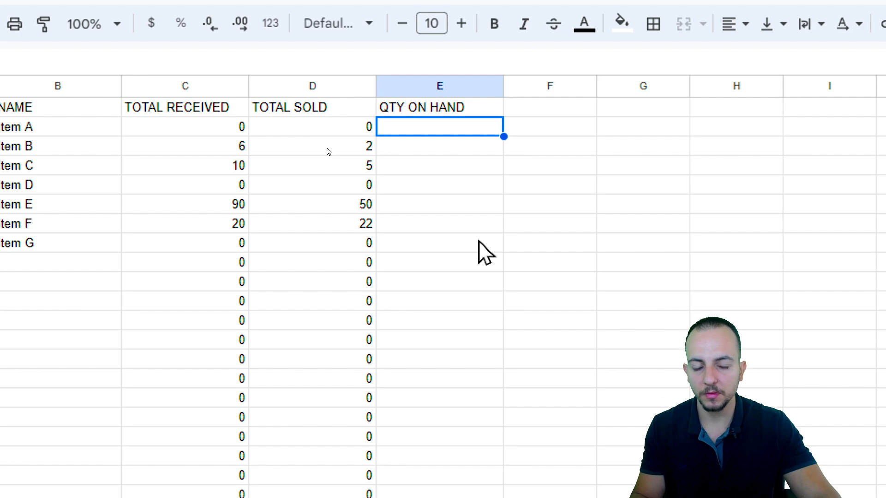
{"action": "type", "text": "="}
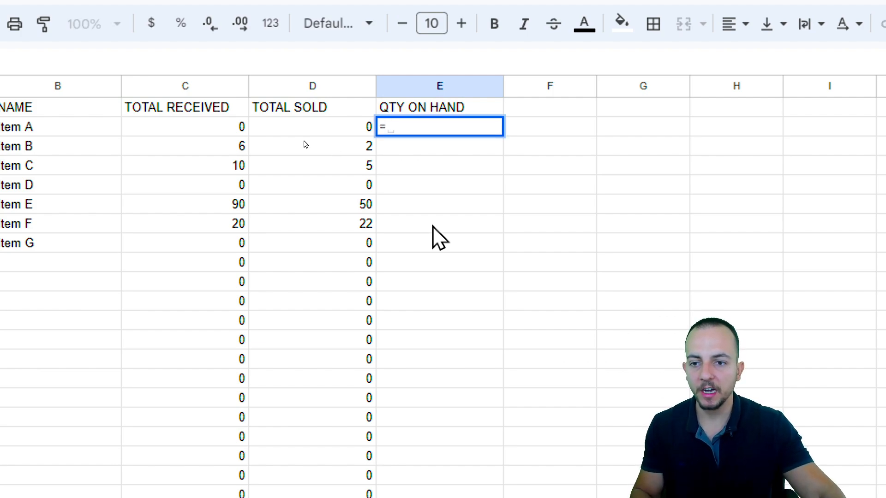
{"action": "left_click", "coordinate": [203, 133]}
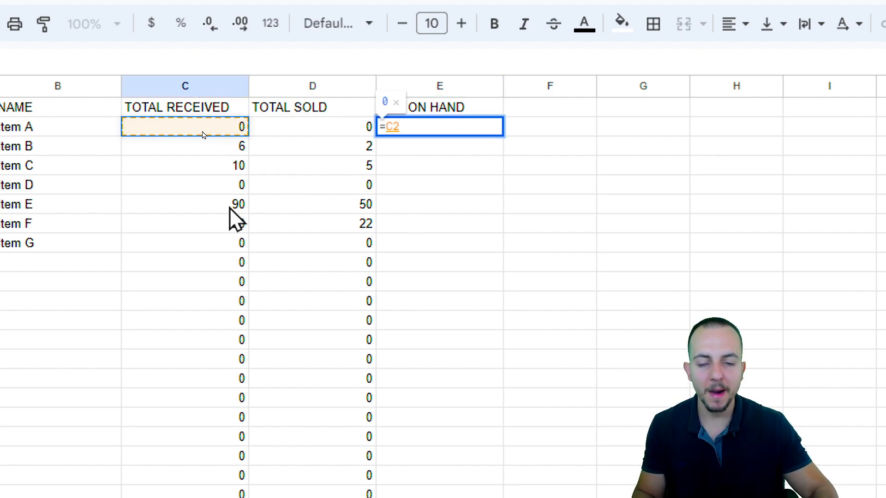
{"action": "type", "text": "-"}
{"action": "left_click", "coordinate": [253, 120]}
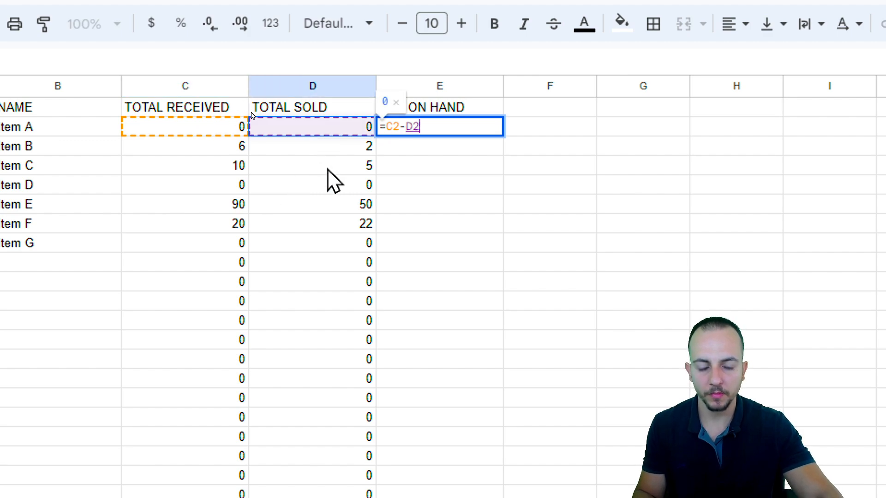
{"action": "key", "text": "Return"}
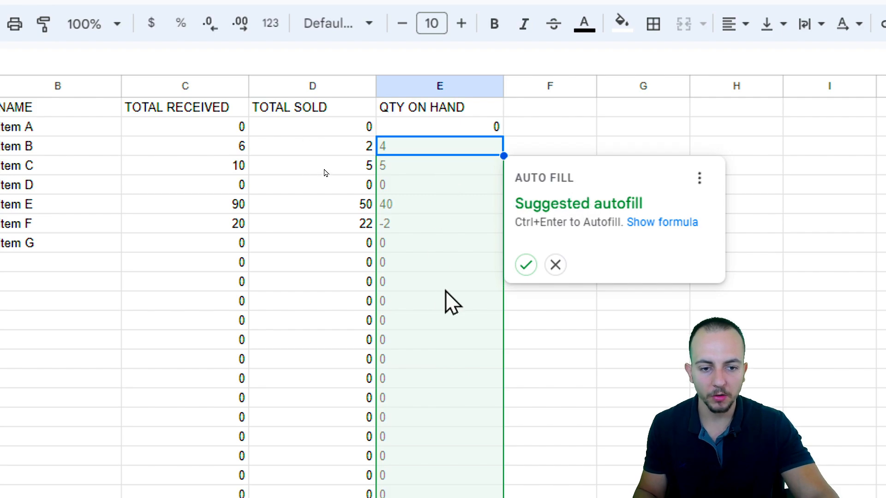
{"action": "left_click", "coordinate": [526, 266]}
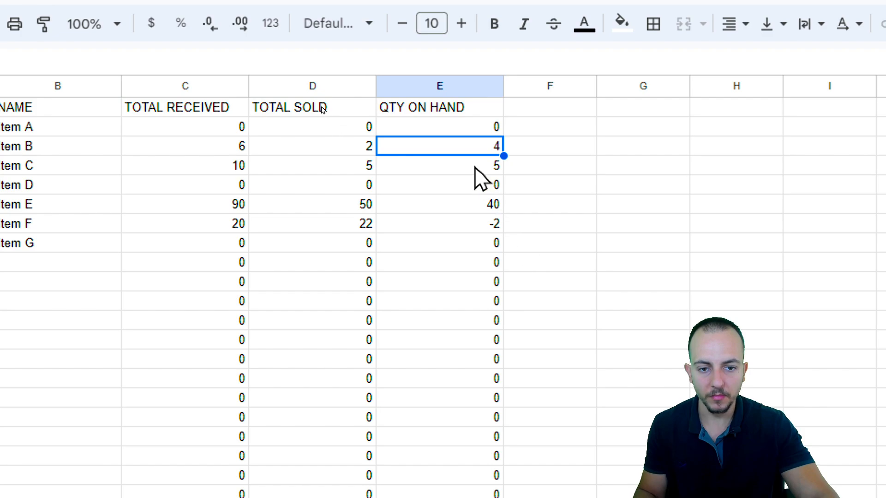
Examine the QTY ON HAND results, checking the subtraction for Item A and Item F.
{"action": "left_click", "coordinate": [452, 126]}
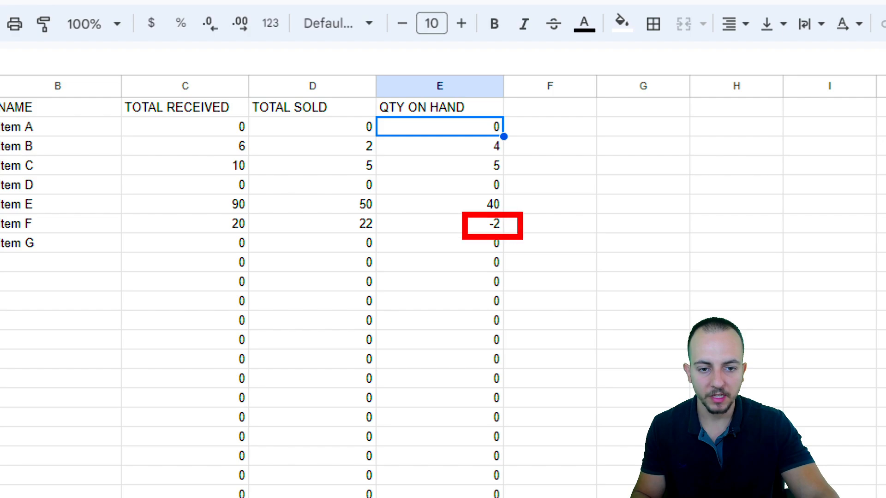
{"action": "left_click", "coordinate": [453, 223]}
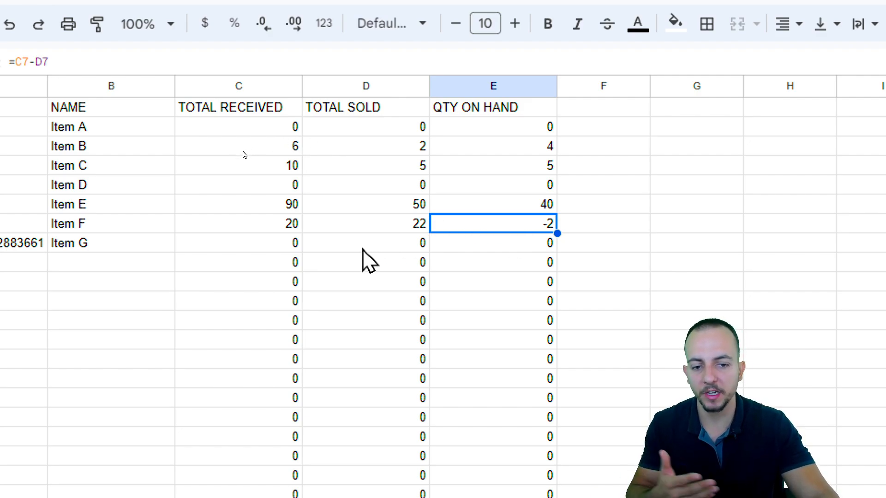
{"action": "left_click_drag", "start_coordinate": [506, 129], "coordinate": [484, 282]}
{"action": "left_click", "coordinate": [510, 88]}
{"action": "left_click", "coordinate": [511, 129]}
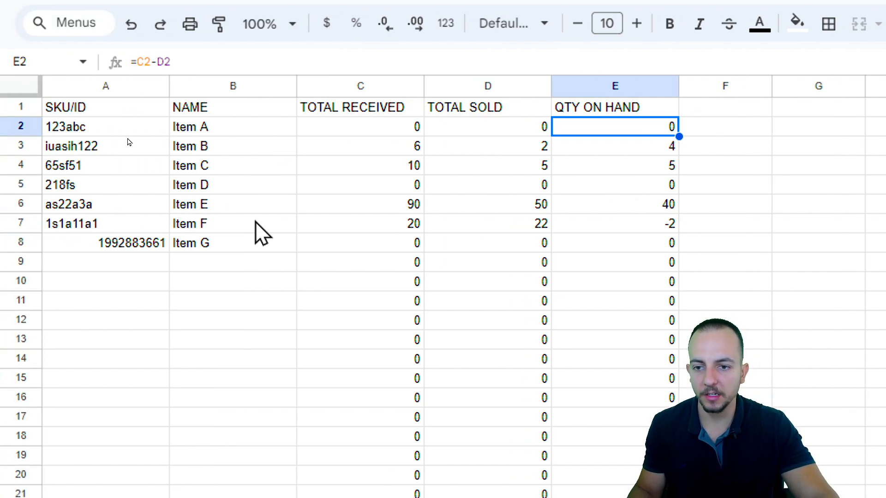
Center the contents of columns A through E horizontally and align them to the middle vertically.
{"action": "left_click", "coordinate": [109, 86]}
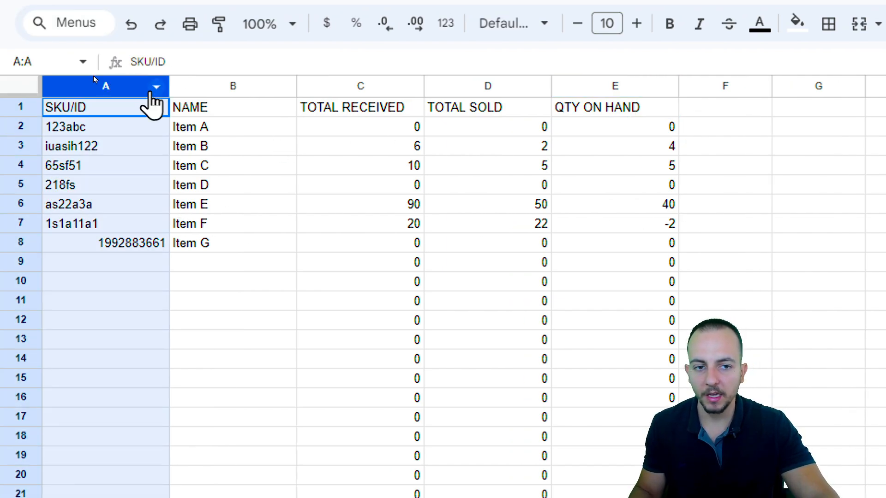
{"action": "left_click_drag", "start_coordinate": [152, 92], "coordinate": [587, 119]}
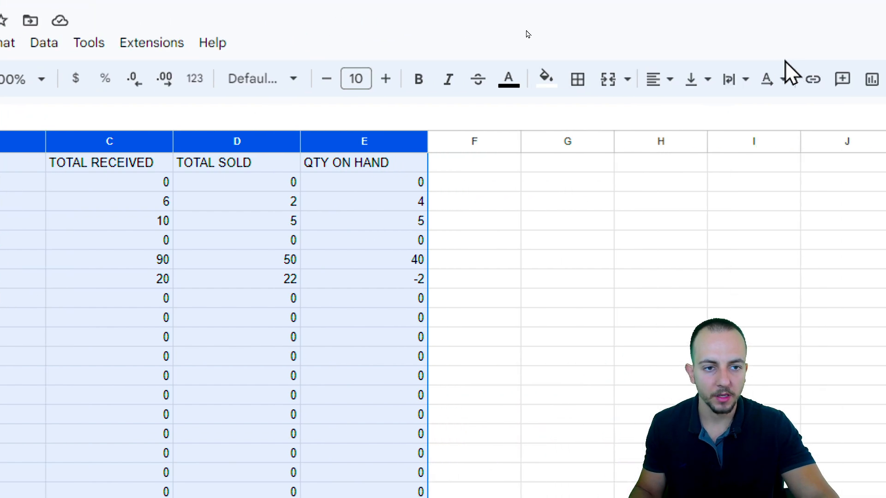
{"action": "left_click", "coordinate": [519, 84]}
{"action": "left_click", "coordinate": [544, 110]}
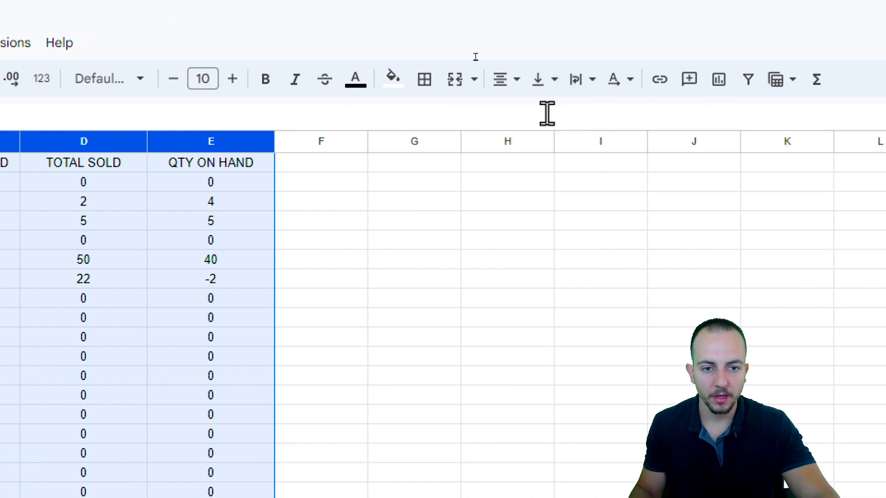
{"action": "left_click", "coordinate": [547, 83]}
{"action": "left_click", "coordinate": [575, 118]}
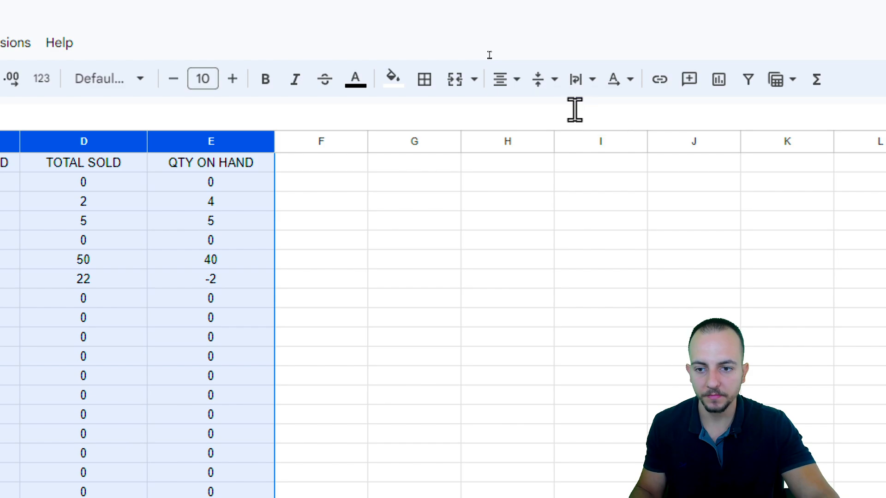
Format the header row A1:E1 with bold white text and a dark yellow fill.
{"action": "left_click_drag", "start_coordinate": [109, 177], "coordinate": [652, 183]}
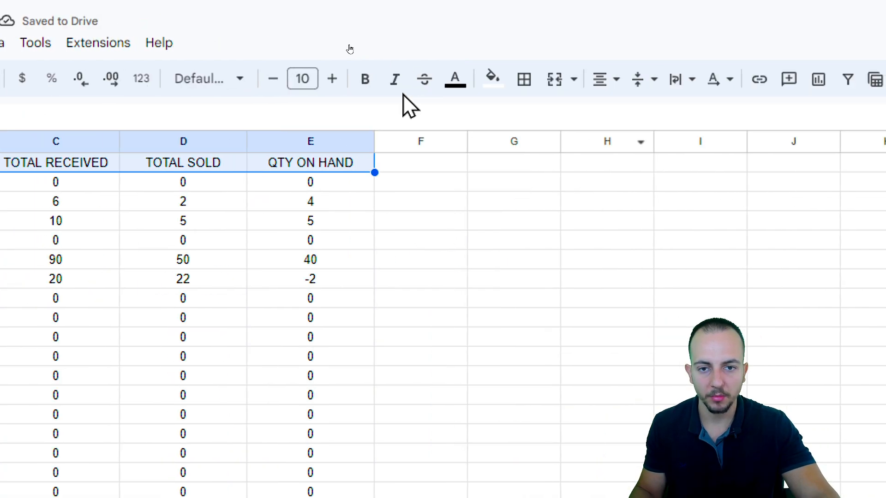
{"action": "left_click", "coordinate": [643, 82]}
{"action": "left_click", "coordinate": [733, 82]}
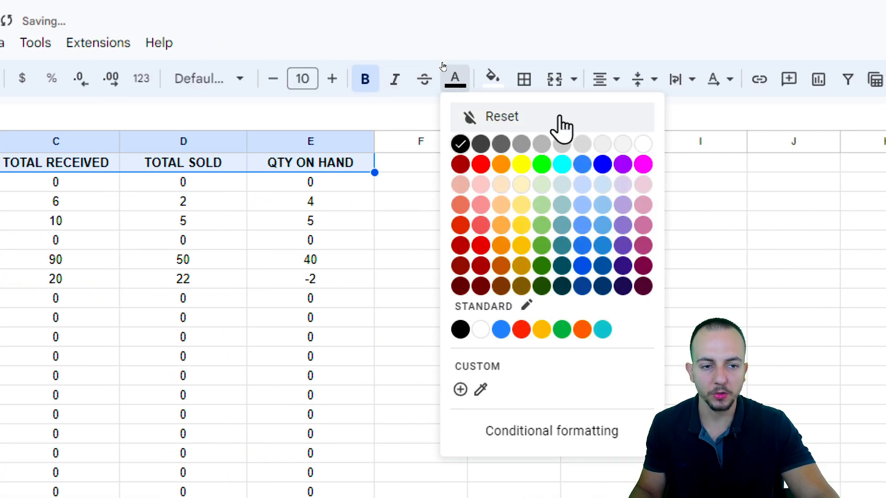
{"action": "left_click", "coordinate": [643, 144]}
{"action": "left_click", "coordinate": [494, 79]}
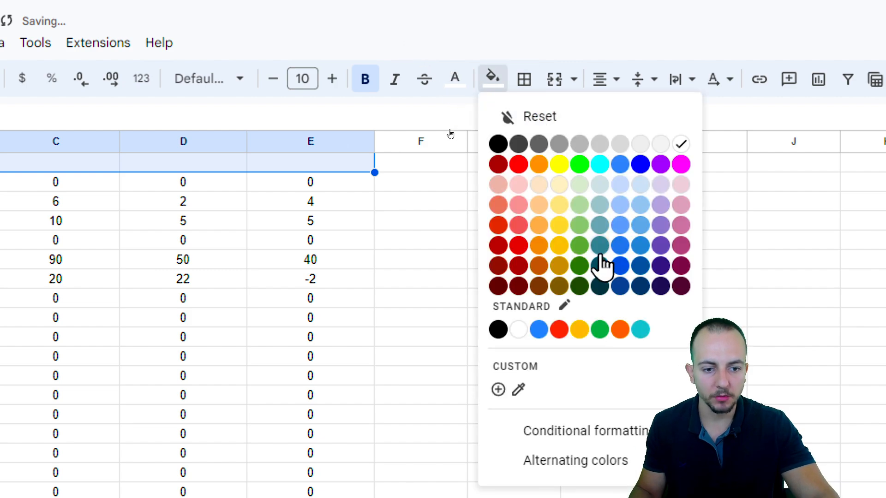
{"action": "left_click", "coordinate": [559, 244]}
Examine the formatted INVENTORY table, including the Item C quantity formula and the whole QTY ON HAND column.
{"action": "left_click", "coordinate": [216, 240]}
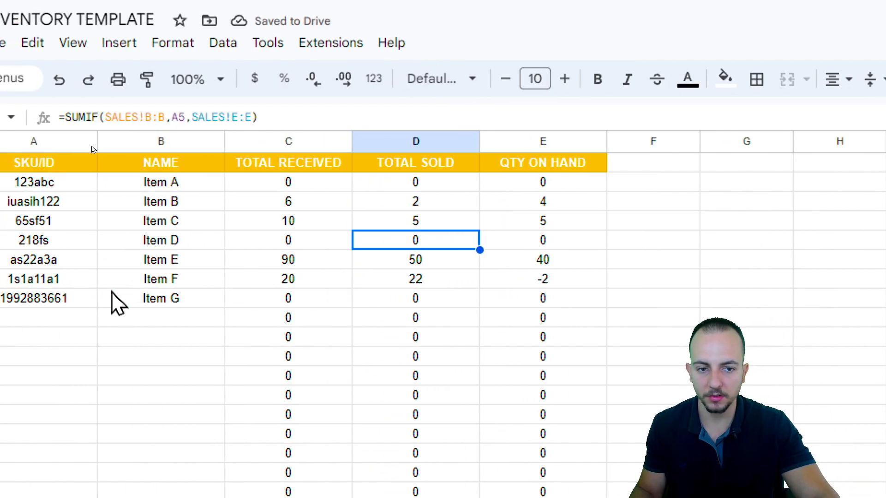
{"action": "left_click", "coordinate": [579, 221]}
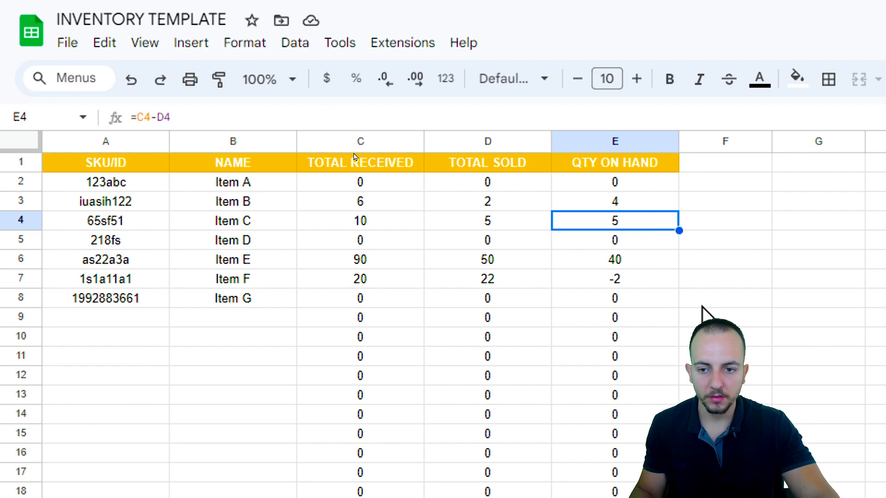
{"action": "left_click", "coordinate": [618, 141]}
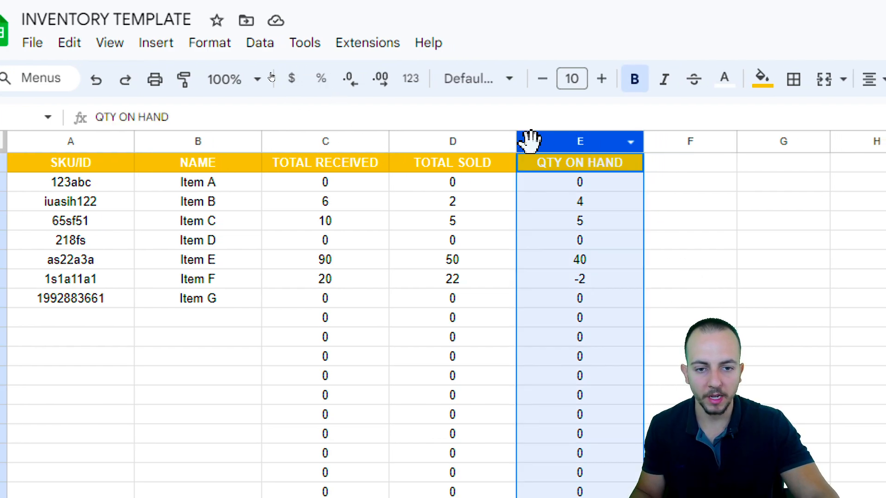
{"action": "left_click", "coordinate": [105, 165]}
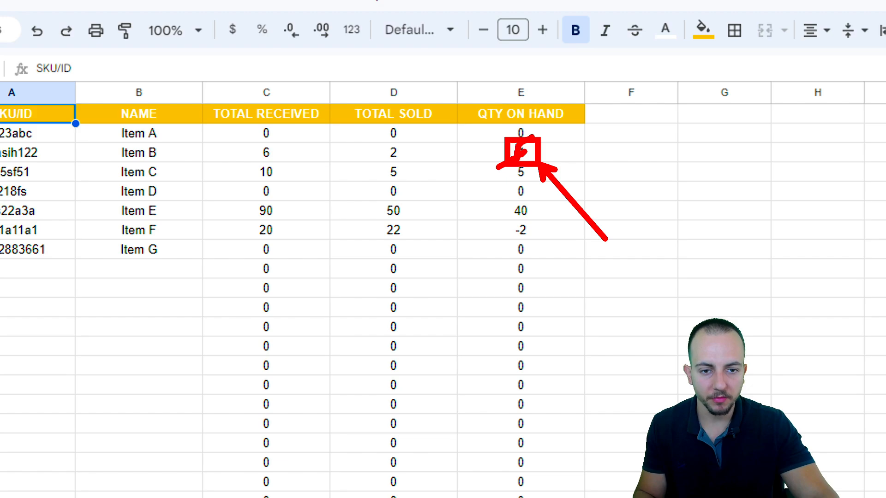
Try overwriting the Item B quantity on hand in E3 with 0, and restore the cell's subtraction formula.
{"action": "left_click", "coordinate": [521, 154]}
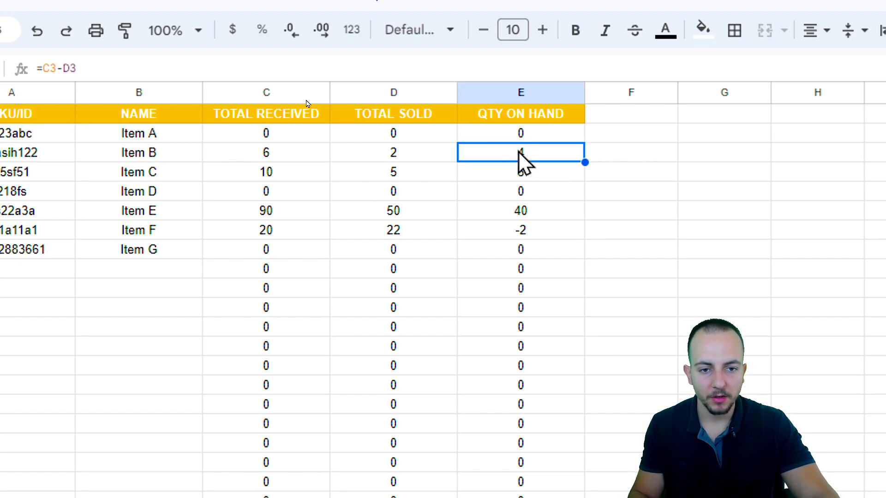
{"action": "type", "text": "0"}
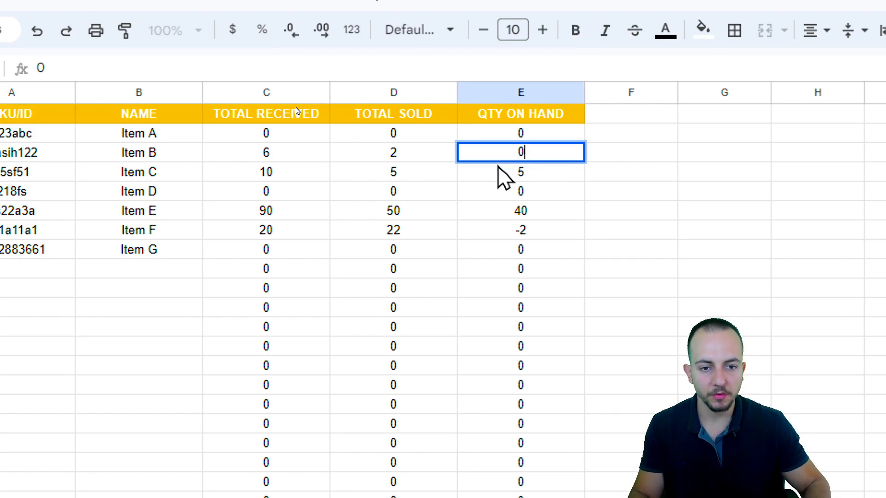
{"action": "key", "text": "Return"}
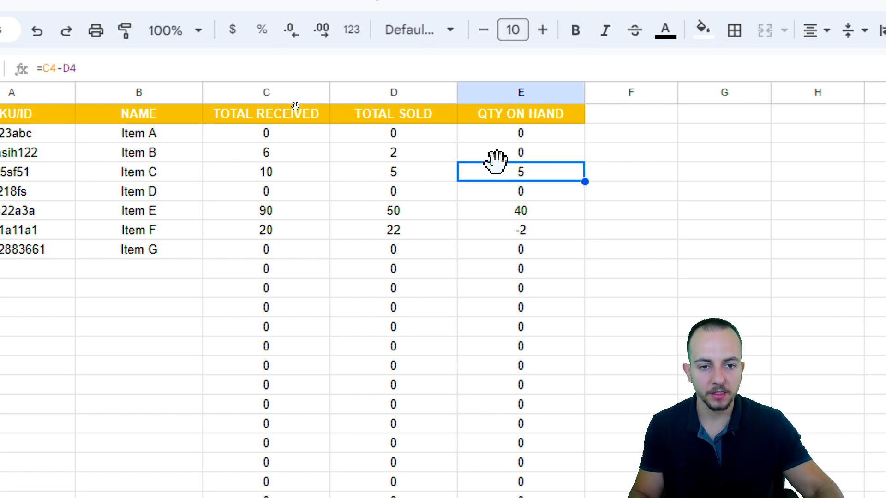
{"action": "double_click", "coordinate": [546, 154]}
{"action": "left_click_drag", "start_coordinate": [545, 153], "coordinate": [483, 162]}
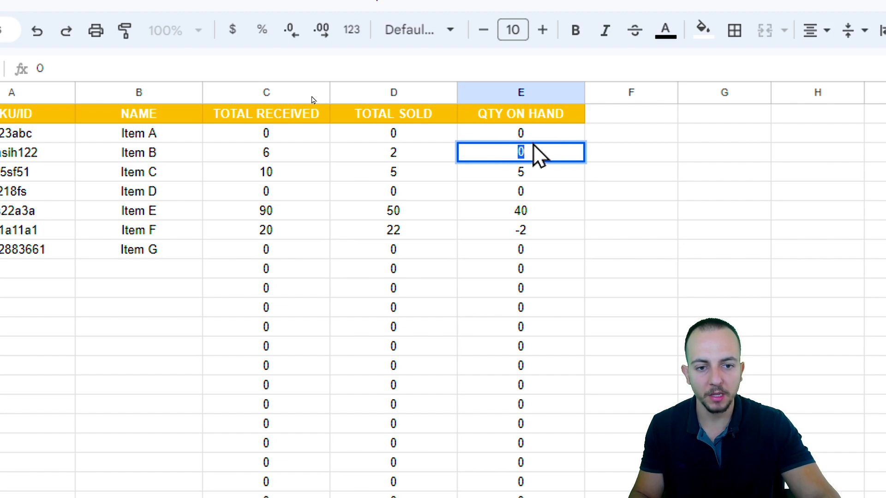
{"action": "key", "text": "Escape"}
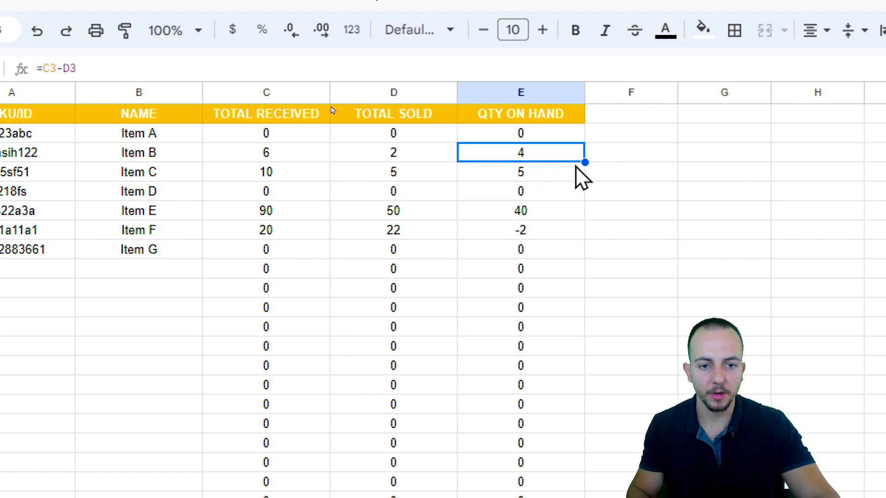
{"action": "double_click", "coordinate": [548, 152]}
{"action": "left_click_drag", "start_coordinate": [548, 152], "coordinate": [445, 164]}
{"action": "key", "text": "Escape"}
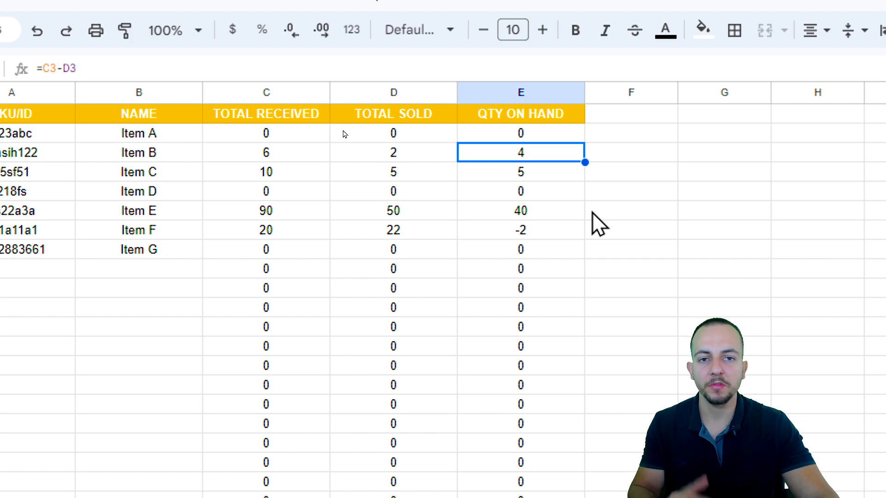
Add a new sheet to the workbook and name it INVENTORY CHECK.
{"action": "left_click", "coordinate": [69, 118]}
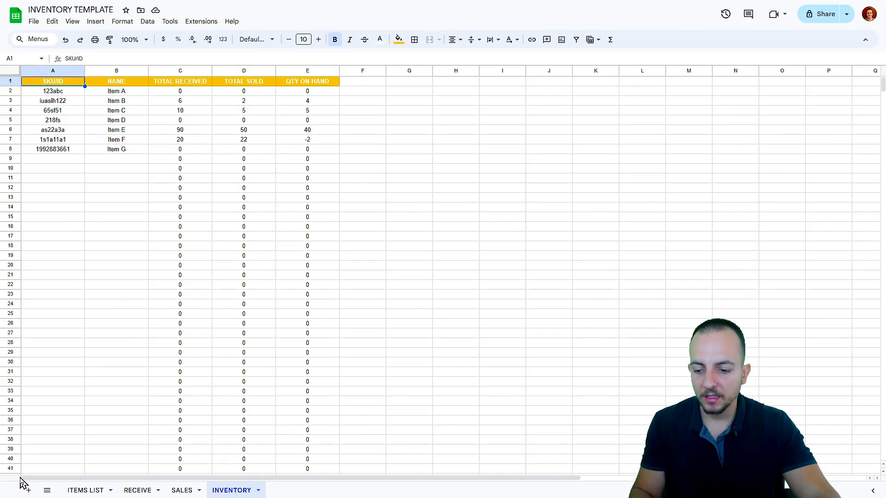
{"action": "left_click", "coordinate": [28, 489]}
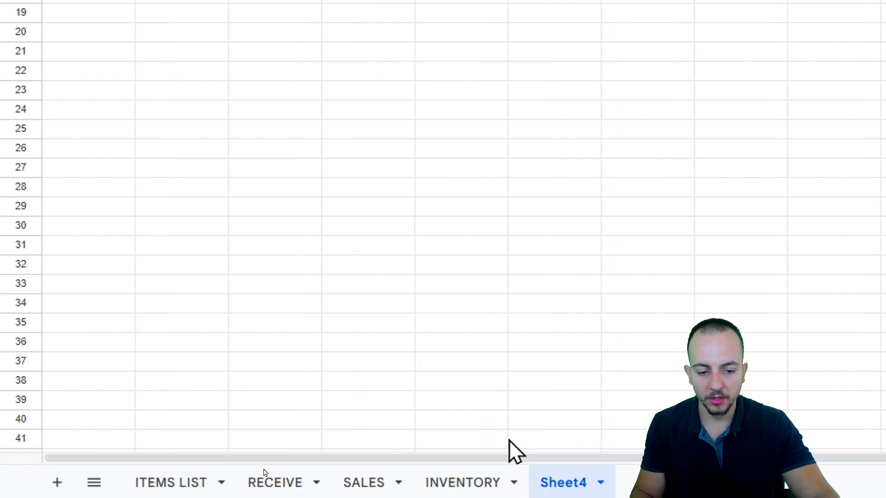
{"action": "right_click", "coordinate": [568, 486]}
{"action": "left_click", "coordinate": [602, 257]}
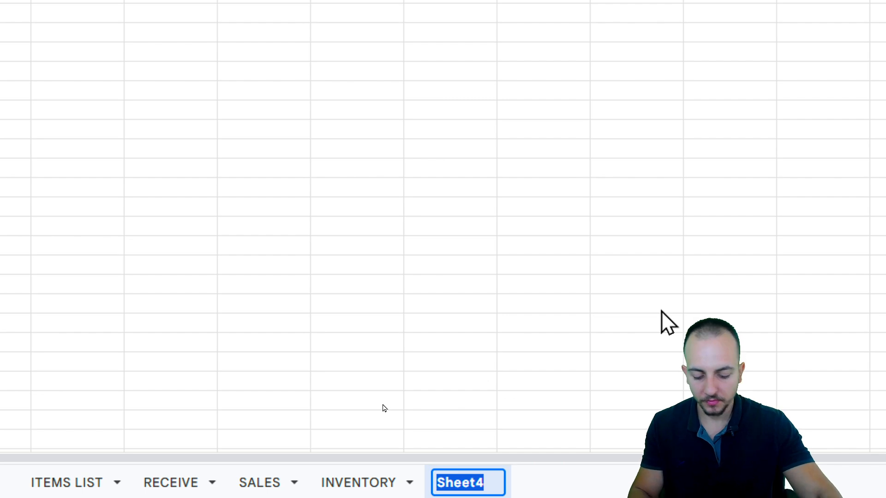
{"action": "type", "text": "INVENTORY CH"}
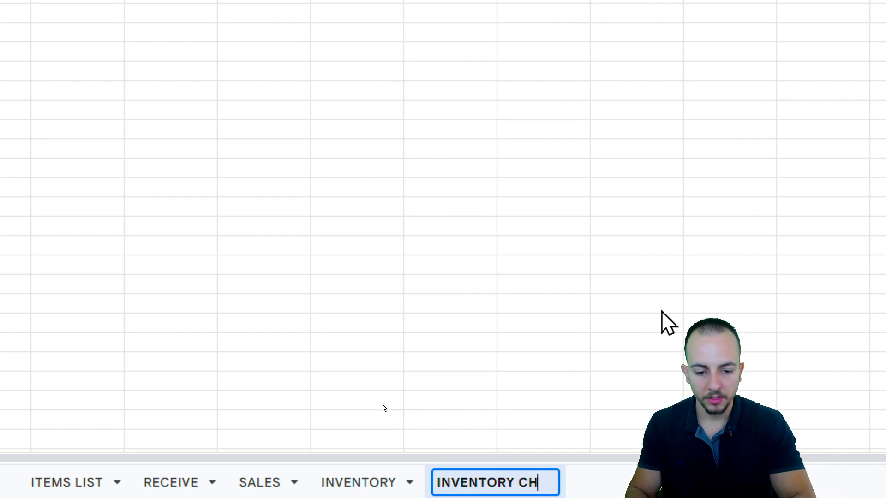
{"action": "type", "text": "ECK"}
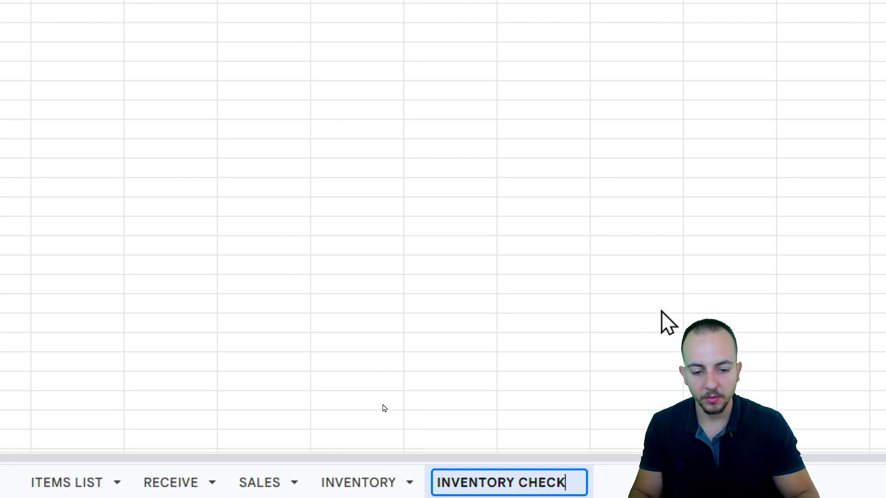
Enter the header DATE in cell A1 of the INVENTORY CHECK sheet.
{"action": "left_click", "coordinate": [32, 84]}
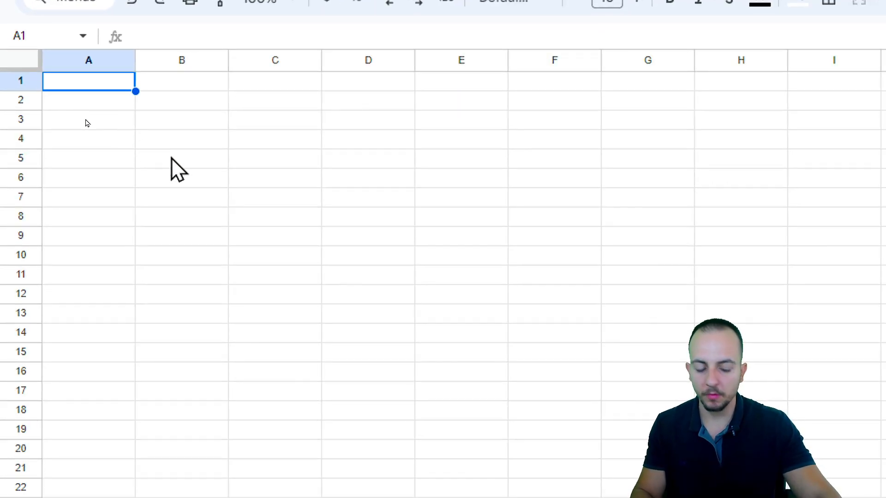
{"action": "type", "text": "DATE"}
{"action": "key", "text": "Tab"}
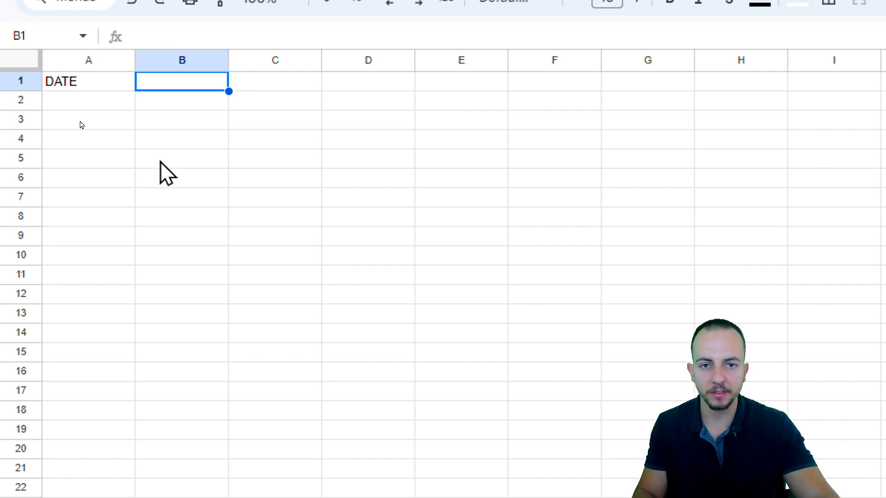
{"action": "left_click", "coordinate": [52, 93]}
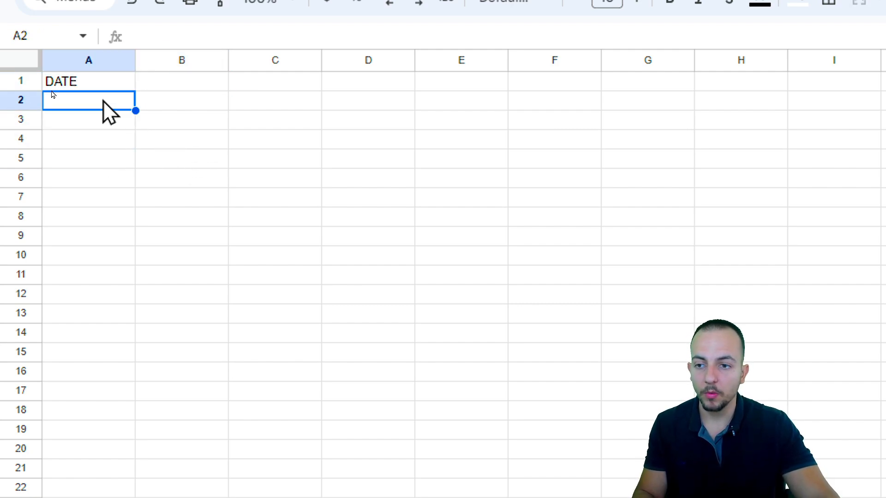
{"action": "left_click_drag", "start_coordinate": [105, 106], "coordinate": [217, 103]}
{"action": "key", "text": "shift+space"}
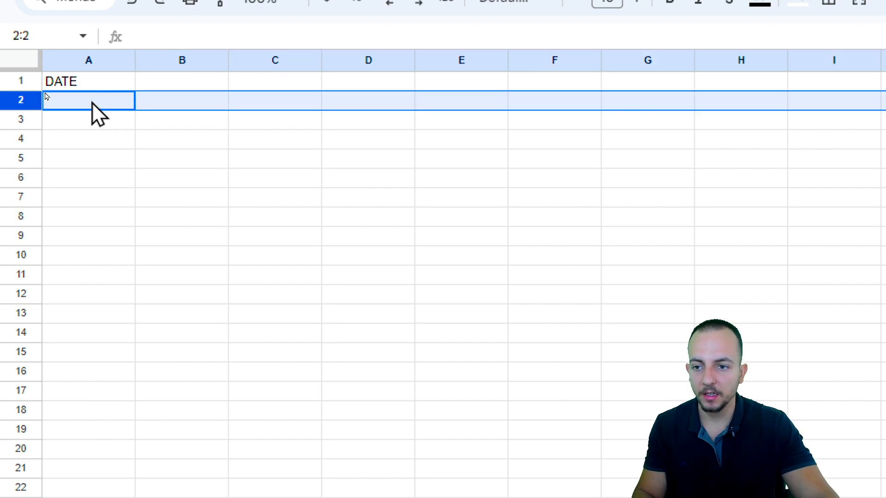
{"action": "left_click", "coordinate": [109, 119]}
{"action": "key", "text": "shift+space"}
{"action": "left_click", "coordinate": [112, 139]}
{"action": "left_click", "coordinate": [107, 160]}
{"action": "key", "text": "shift+space"}
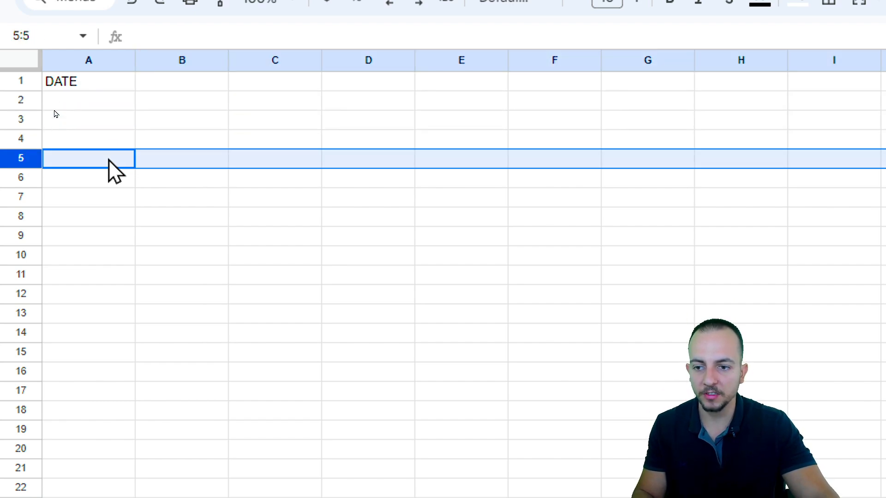
Copy the empty date cell A9 from the ITEMS LIST sheet into A2:A1000 of INVENTORY CHECK, and check cell A3.
{"action": "left_click", "coordinate": [114, 98]}
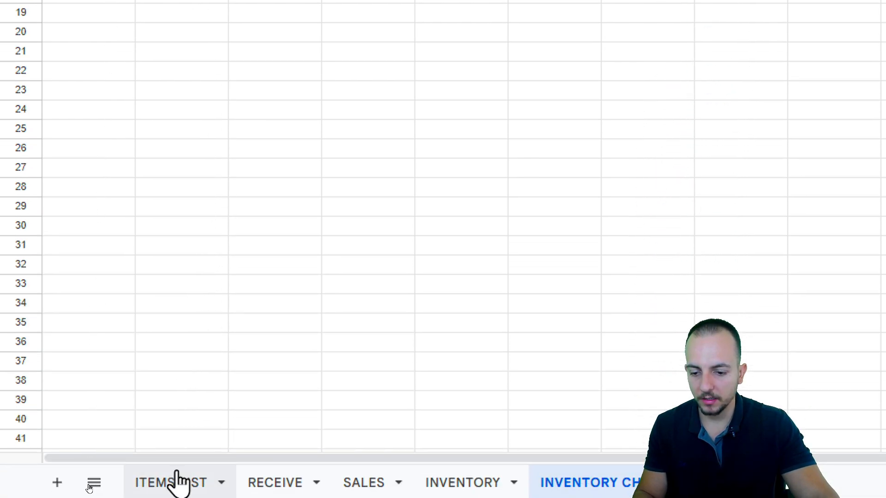
{"action": "left_click", "coordinate": [178, 482]}
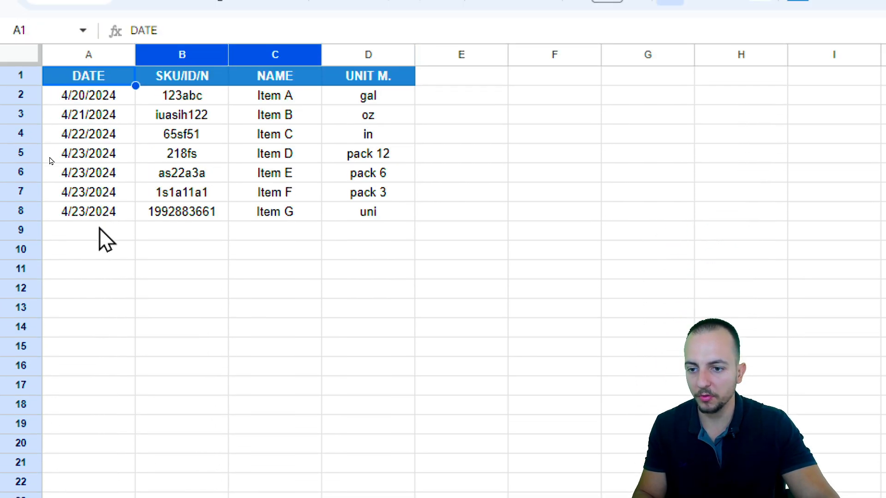
{"action": "left_click", "coordinate": [99, 229]}
{"action": "key", "text": "ctrl+c"}
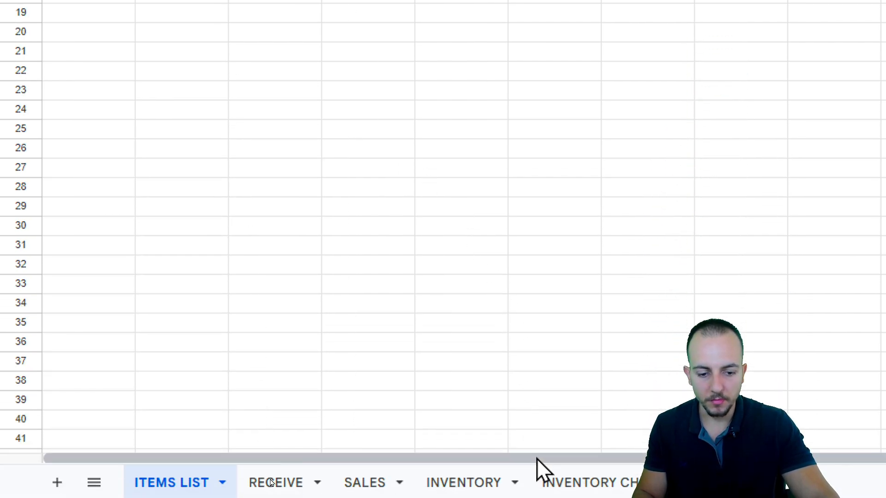
{"action": "left_click", "coordinate": [555, 480]}
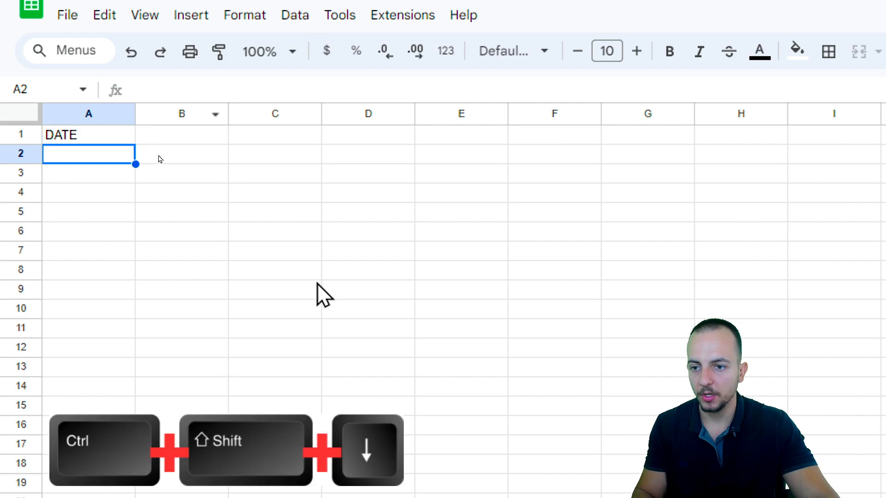
{"action": "key", "text": "ctrl+shift+Down"}
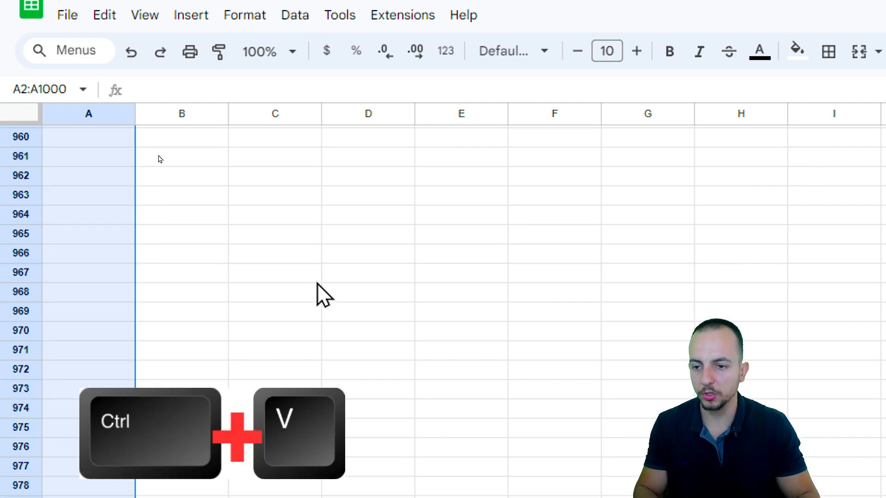
{"action": "key", "text": "ctrl+Home"}
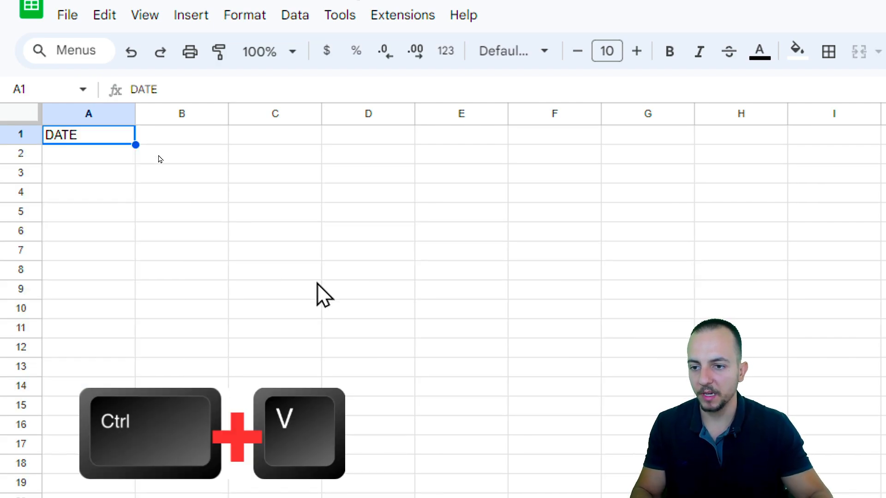
{"action": "left_click", "coordinate": [92, 177]}
{"action": "double_click", "coordinate": [92, 176]}
{"action": "key", "text": "Escape"}
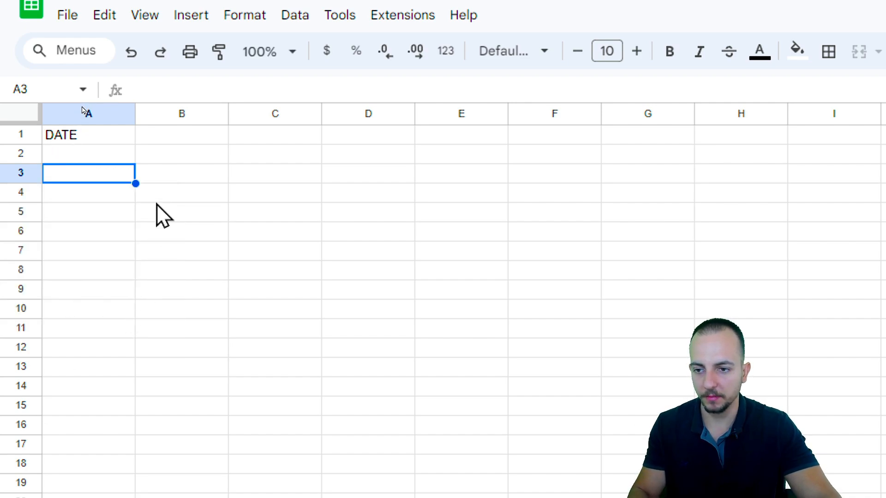
Enter the headers SKU/ID, NAME, QTY OFFSET and NOTE in cells B1 to E1.
{"action": "left_click", "coordinate": [194, 135]}
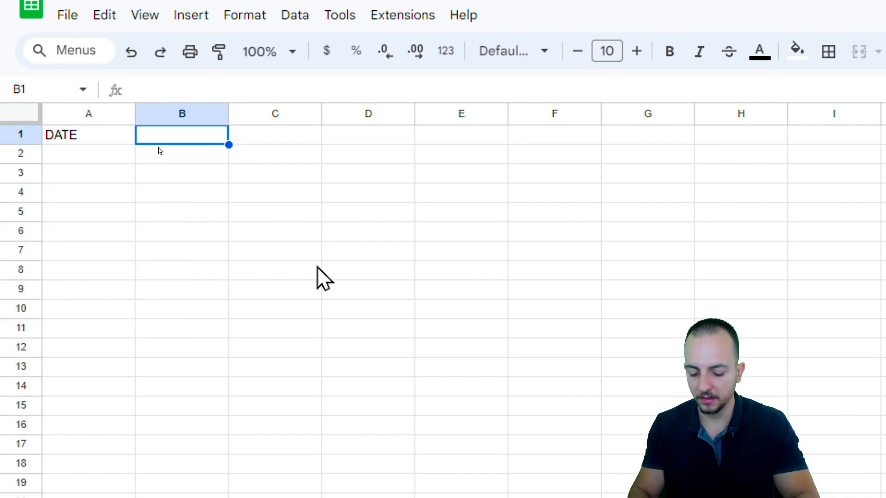
{"action": "type", "text": "SKU/ID"}
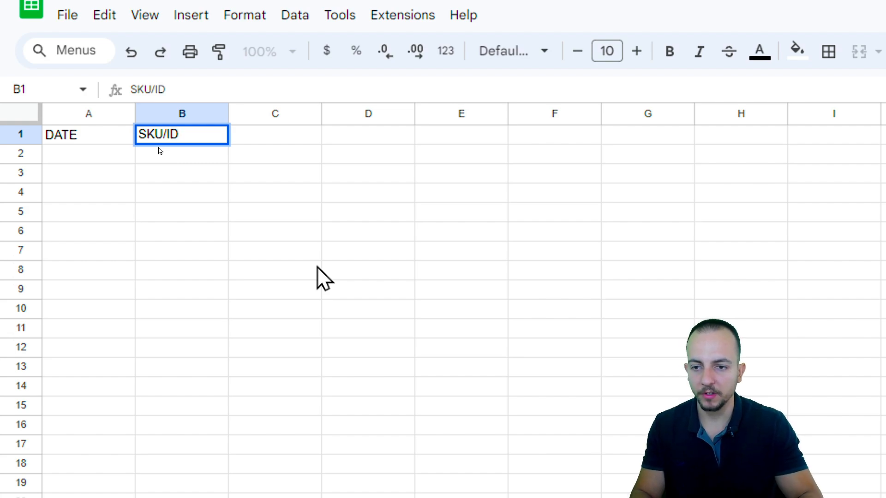
{"action": "key", "text": "Tab"}
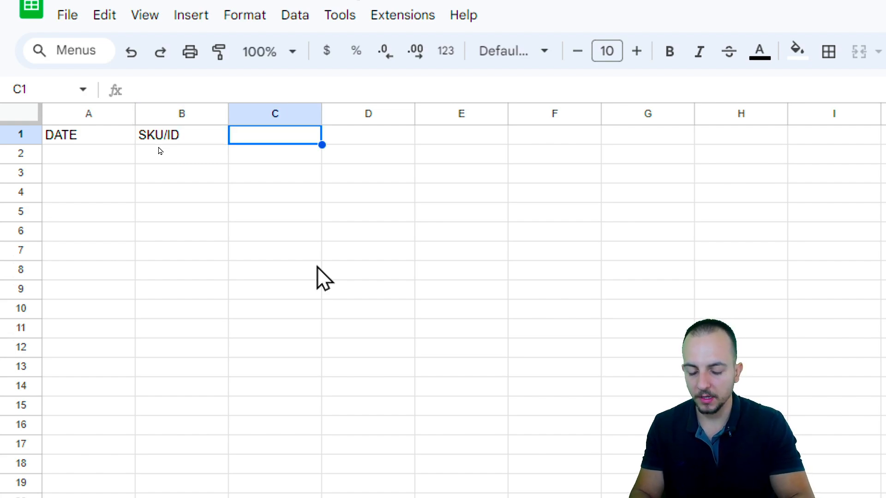
{"action": "type", "text": "NAME"}
{"action": "key", "text": "Tab"}
{"action": "type", "text": "QY"}
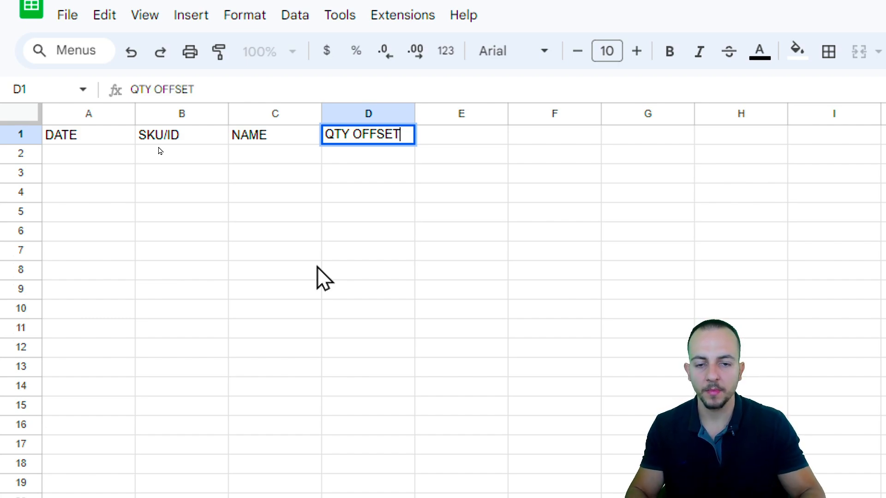
{"action": "key", "text": "Tab"}
{"action": "type", "text": "NOTE"}
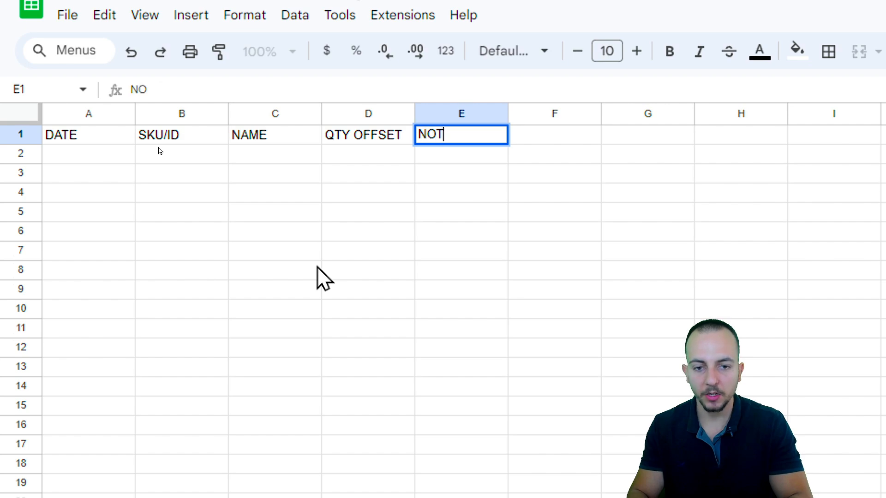
{"action": "key", "text": "Return"}
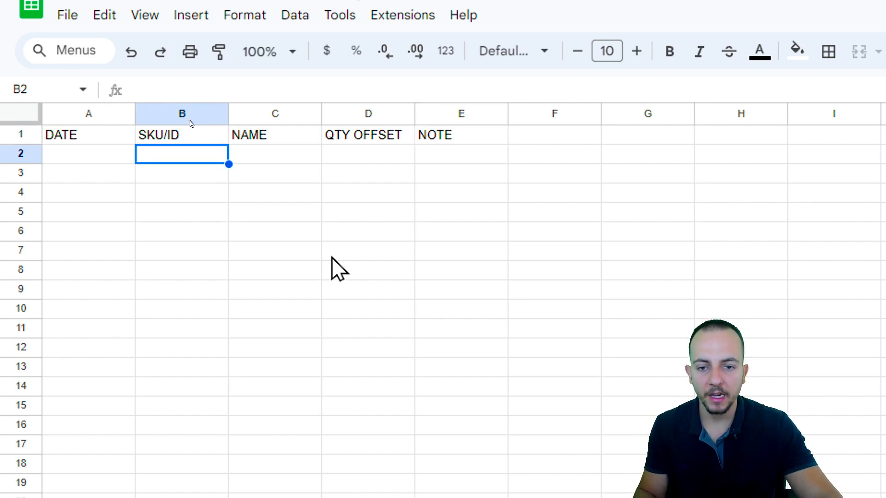
{"action": "left_click", "coordinate": [452, 157]}
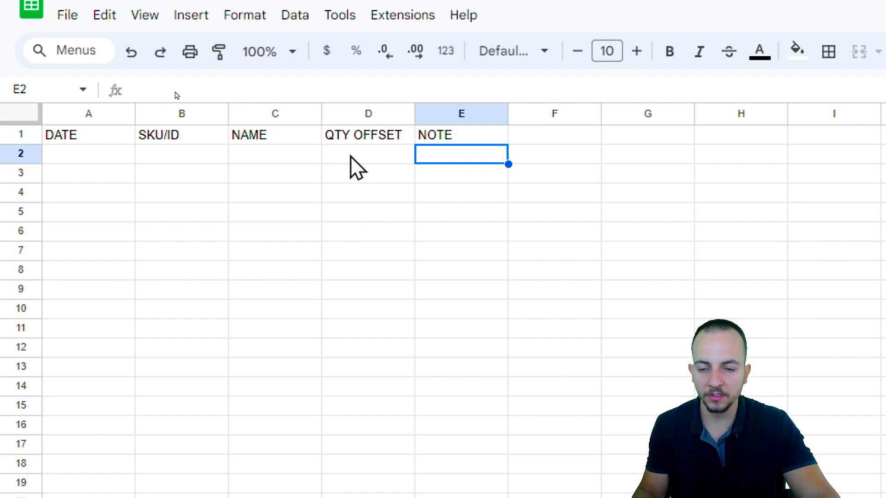
{"action": "left_click", "coordinate": [172, 155]}
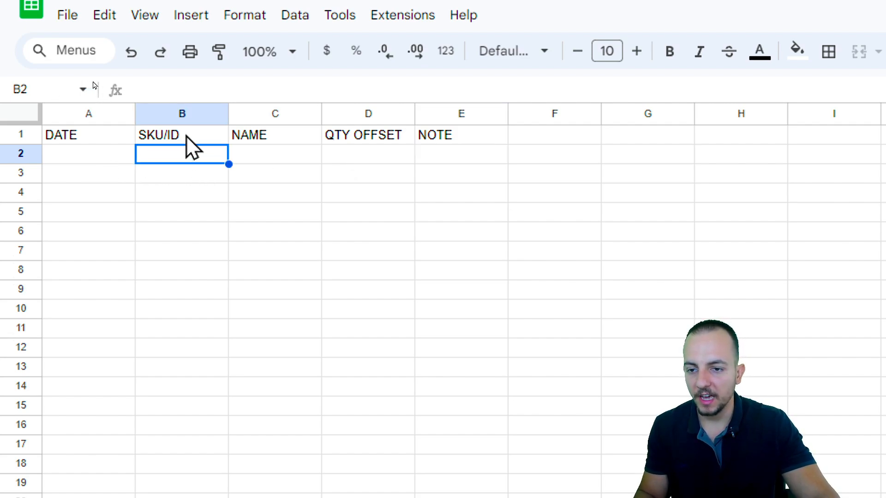
{"action": "left_click", "coordinate": [272, 159]}
{"action": "left_click", "coordinate": [224, 158]}
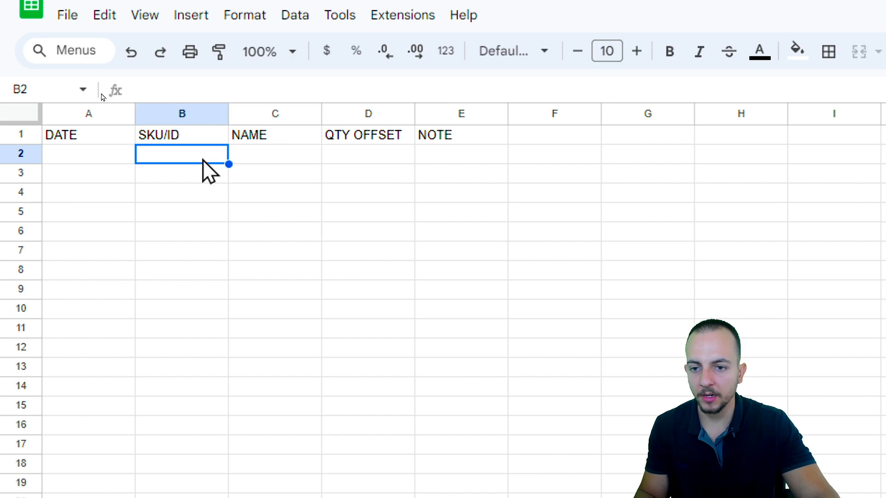
{"action": "left_click_drag", "start_coordinate": [208, 158], "coordinate": [215, 364]}
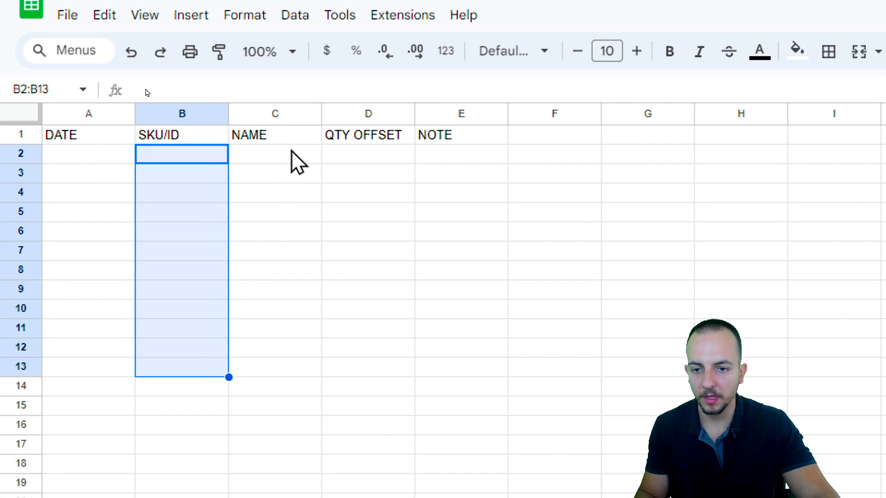
{"action": "left_click_drag", "start_coordinate": [293, 153], "coordinate": [272, 339]}
Copy the empty SKU/ID and NAME cells B7:C7 from the RECEIVE sheet into B2:C2 of INVENTORY CHECK.
{"action": "left_click", "coordinate": [197, 162]}
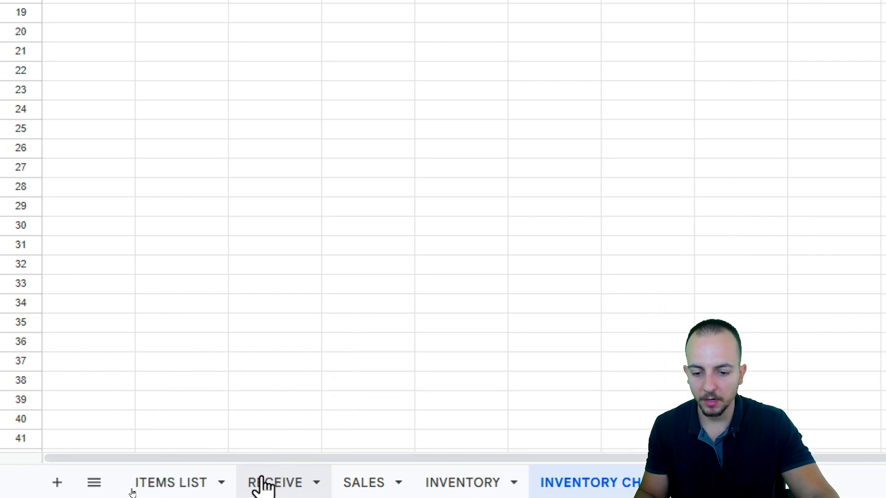
{"action": "left_click", "coordinate": [289, 494]}
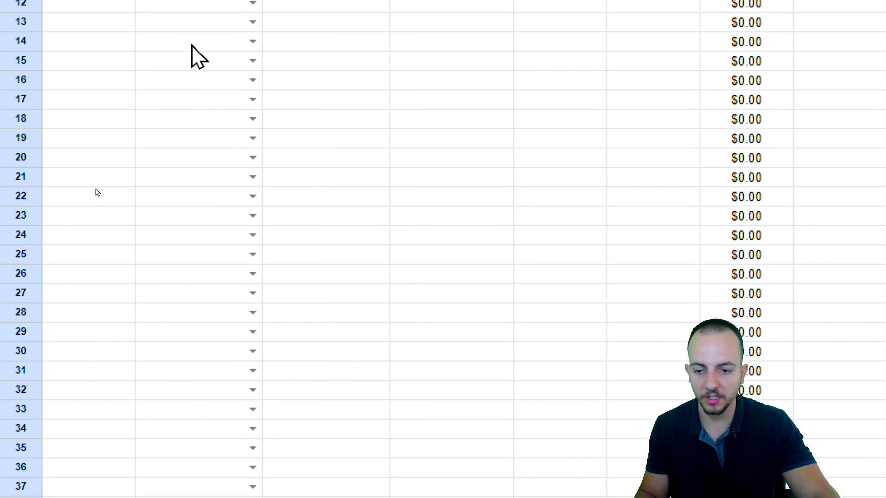
{"action": "left_click_drag", "start_coordinate": [223, 199], "coordinate": [302, 203]}
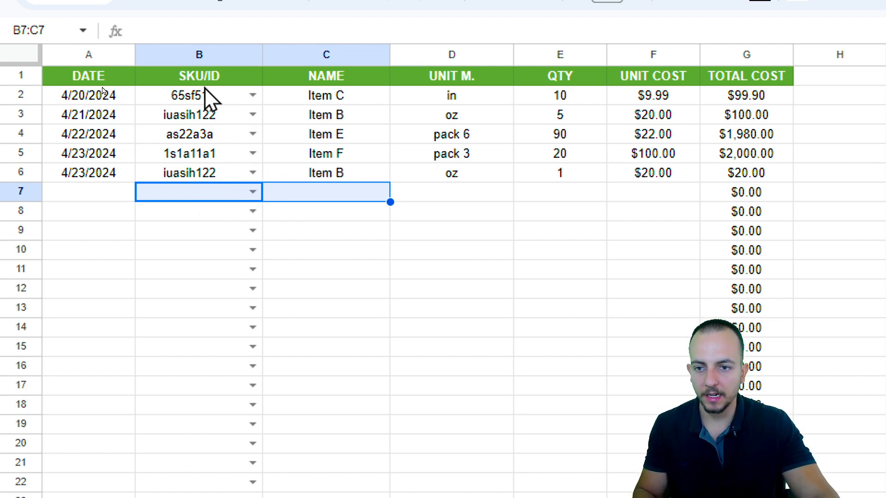
{"action": "key", "text": "ctrl+c"}
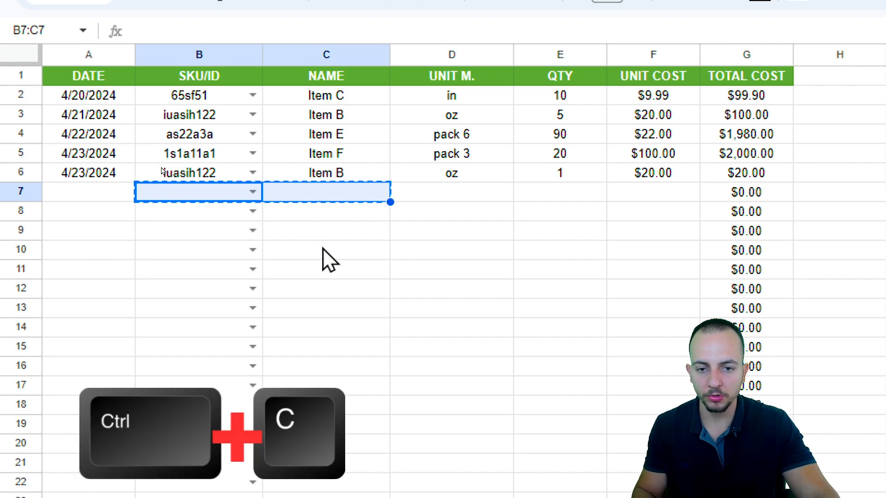
{"action": "scroll", "coordinate": [296, 326], "scroll_direction": "down", "scroll_amount": 6}
{"action": "left_click", "coordinate": [618, 482]}
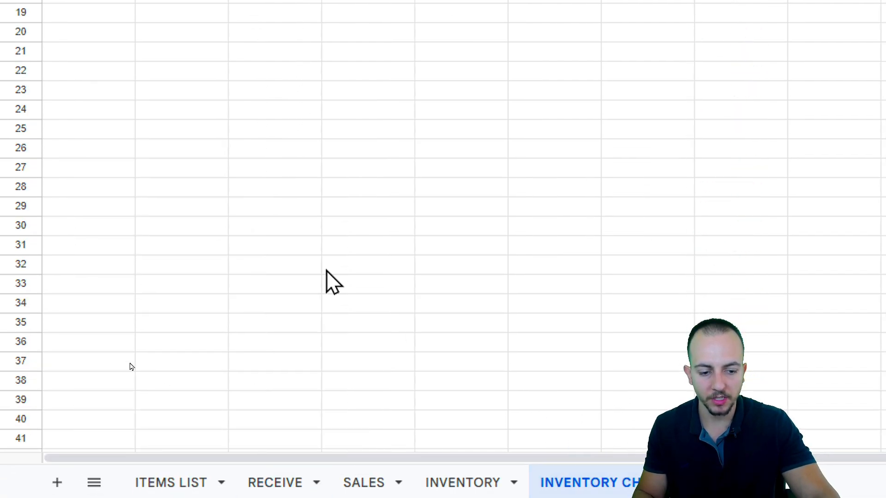
{"action": "key", "text": "ctrl+v"}
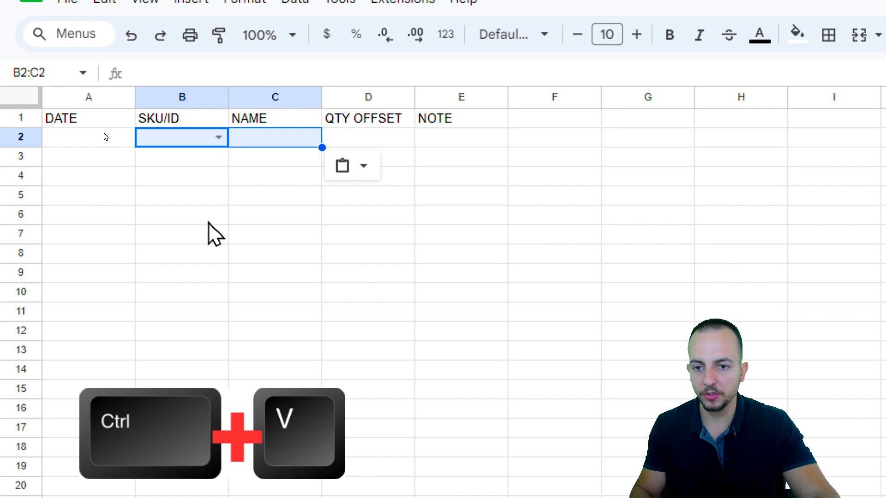
Fill the SKU/ID dropdown and NAME formula from B2:C2 down to row 1000, and return to the header row.
{"action": "key", "text": "ctrl+shift+Down"}
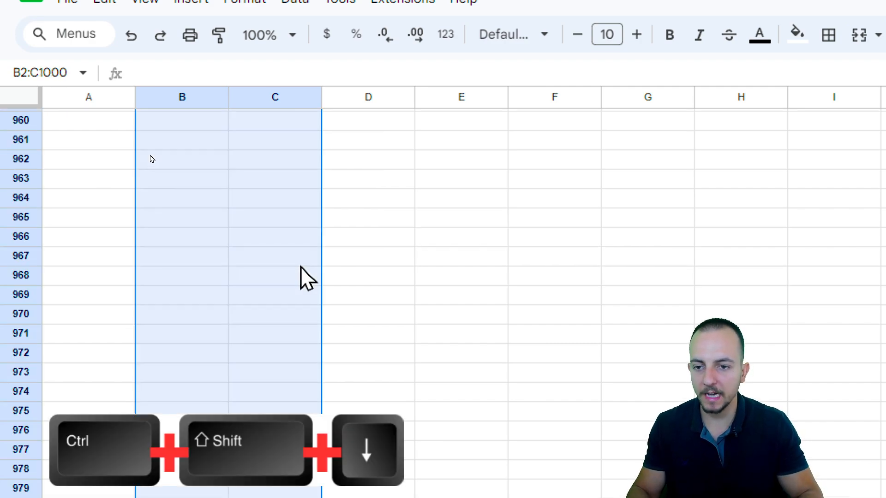
{"action": "key", "text": "ctrl+d"}
{"action": "key", "text": "ctrl+Up"}
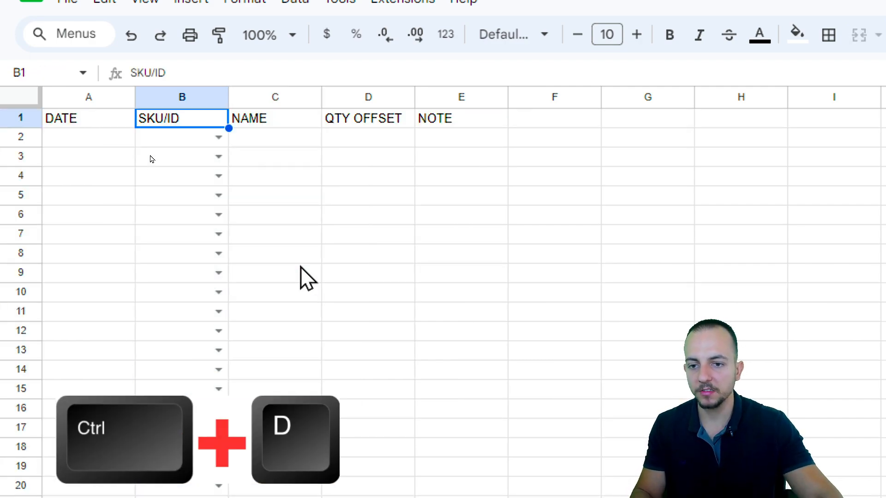
Test the NAME lookup by choosing SKU 65sf51 in cell B2 of INVENTORY CHECK.
{"action": "left_click", "coordinate": [217, 137]}
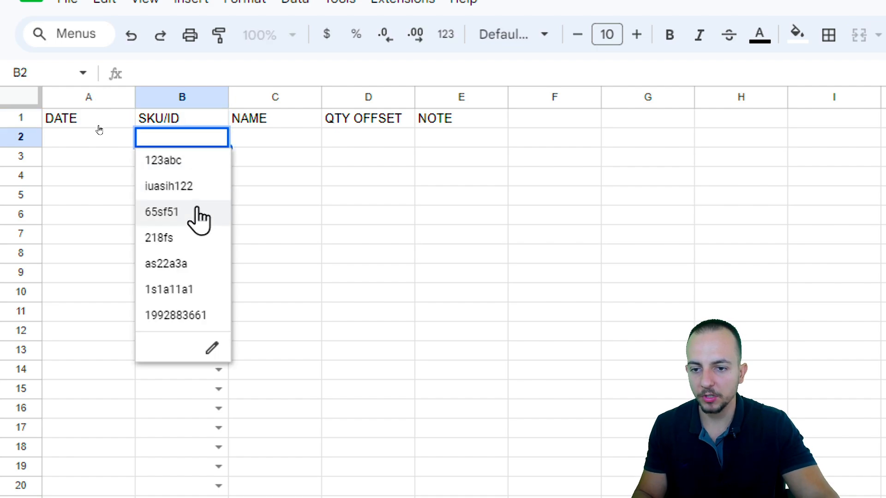
{"action": "left_click", "coordinate": [199, 217]}
{"action": "left_click", "coordinate": [288, 144]}
{"action": "left_click", "coordinate": [222, 160]}
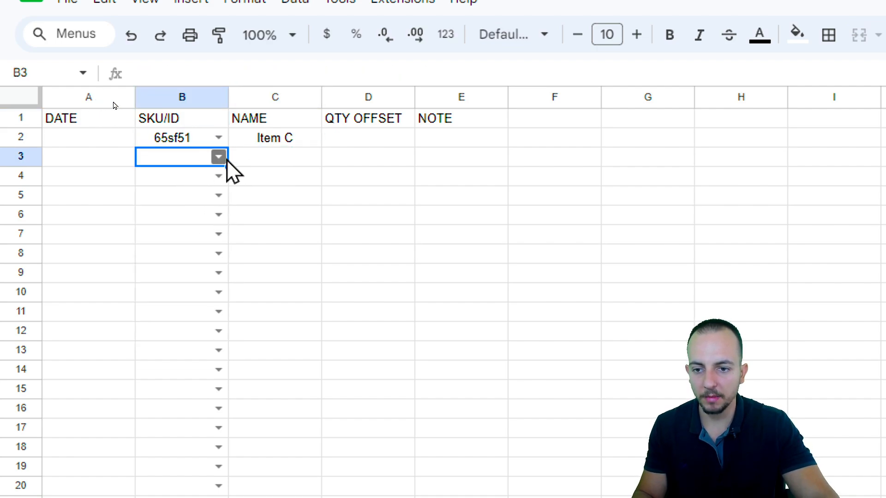
Check Item B's SKU and quantity on hand on the INVENTORY sheet, and return to INVENTORY CHECK.
{"action": "left_click", "coordinate": [376, 137]}
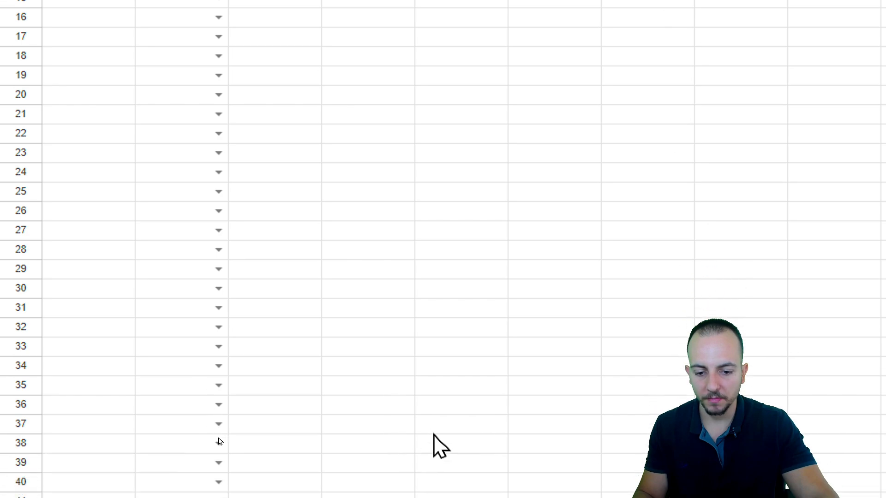
{"action": "left_click", "coordinate": [466, 480]}
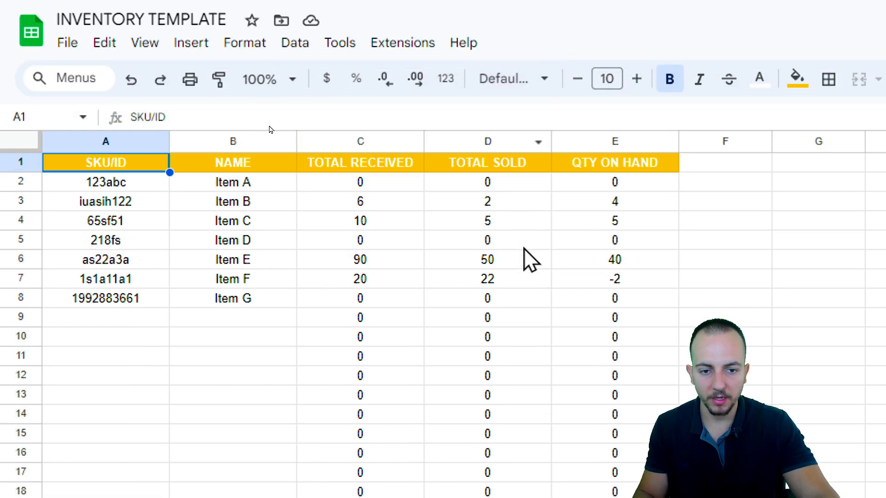
{"action": "left_click_drag", "start_coordinate": [209, 189], "coordinate": [646, 219]}
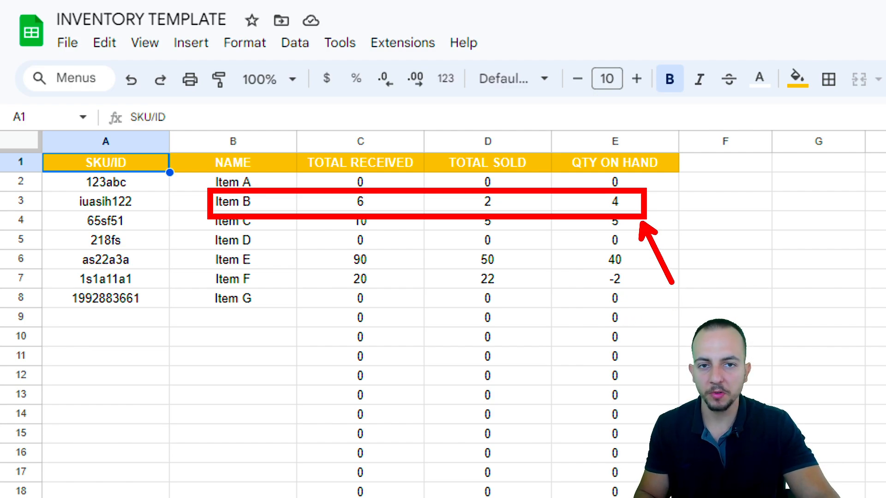
{"action": "mouse_move", "coordinate": [139, 192]}
{"action": "left_mouse_down"}
{"action": "mouse_move", "coordinate": [55, 190]}
{"action": "mouse_move", "coordinate": [145, 188]}
{"action": "left_mouse_up"}
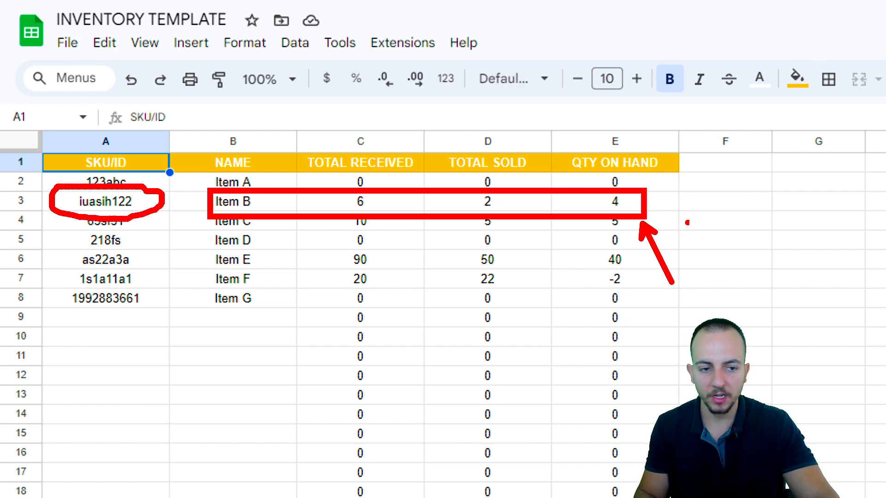
{"action": "mouse_move", "coordinate": [637, 182]}
{"action": "left_mouse_down"}
{"action": "mouse_move", "coordinate": [654, 190]}
{"action": "mouse_move", "coordinate": [574, 207]}
{"action": "left_mouse_up"}
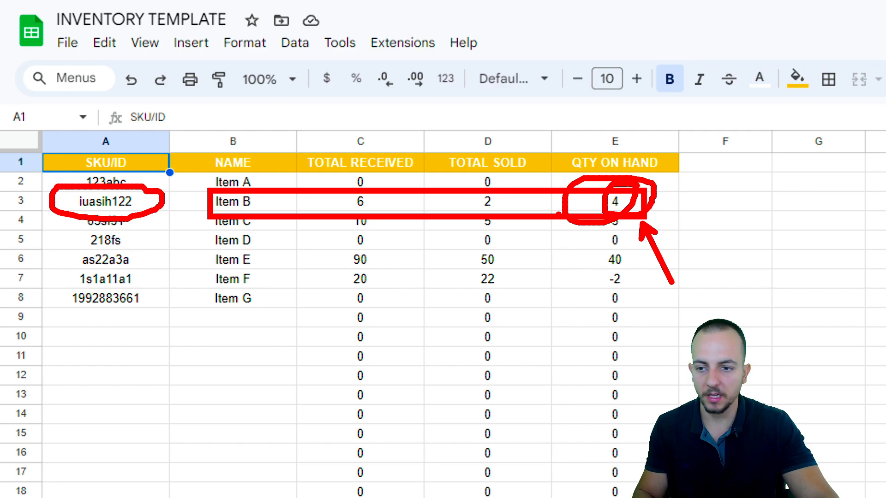
{"action": "left_click", "coordinate": [313, 491]}
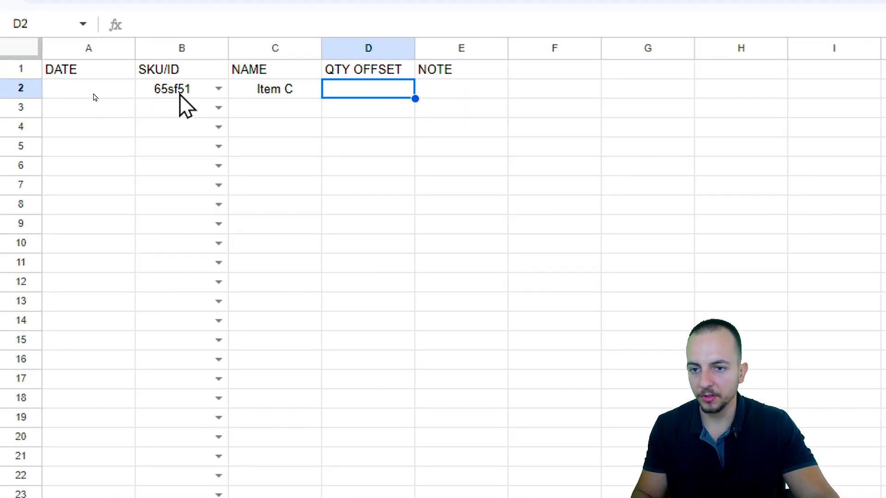
Set the SKU in B2 to iuasih122 and enter a QTY OFFSET of -4 in D2.
{"action": "left_click", "coordinate": [107, 91]}
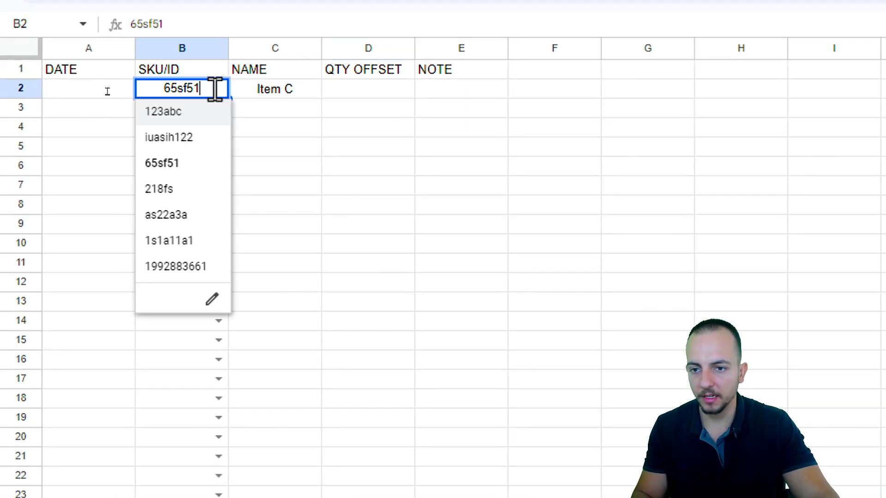
{"action": "left_click", "coordinate": [203, 144]}
{"action": "left_click", "coordinate": [360, 91]}
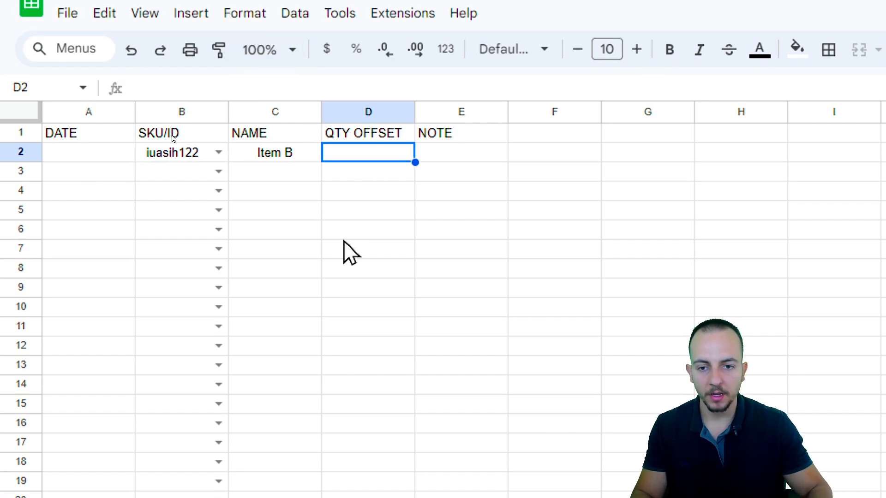
{"action": "type", "text": "-4"}
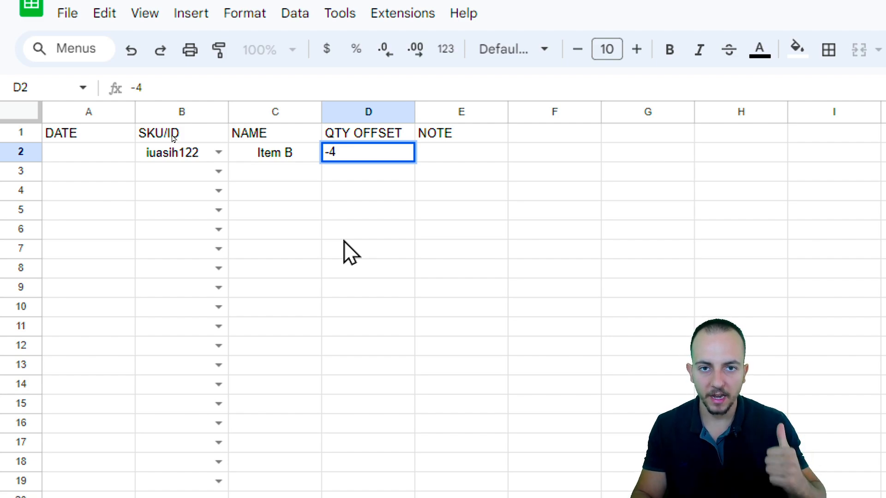
{"action": "key", "text": "Return"}
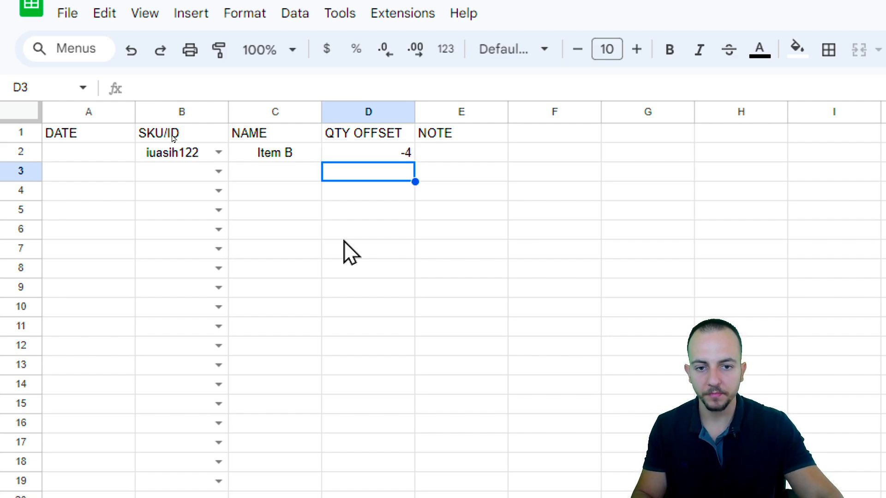
Enter the note EXPIRATION DATE in E2 and set the date in A2 to 4/20/2024.
{"action": "left_click", "coordinate": [459, 157]}
{"action": "type", "text": "EXP"}
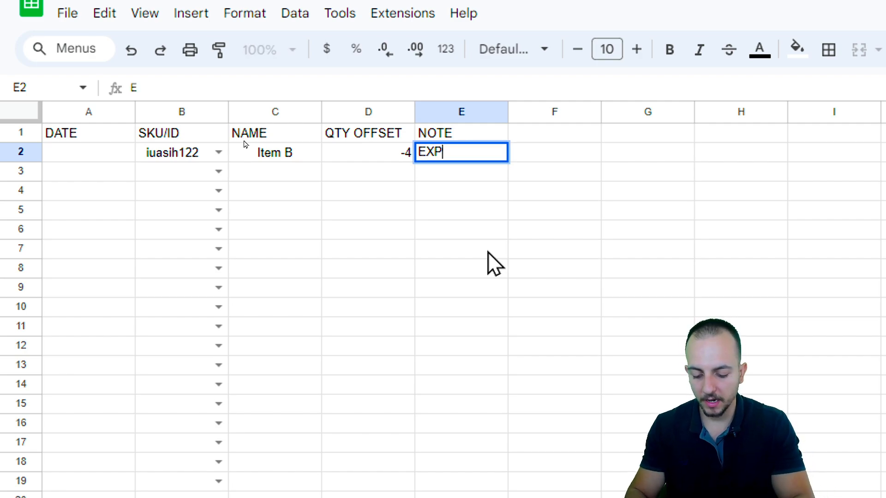
{"action": "type", "text": "IRATION DATE"}
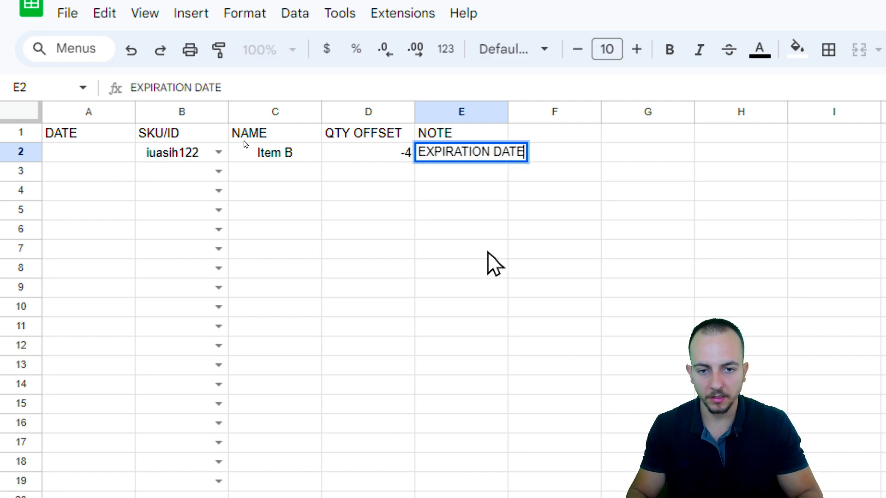
{"action": "key", "text": "Return"}
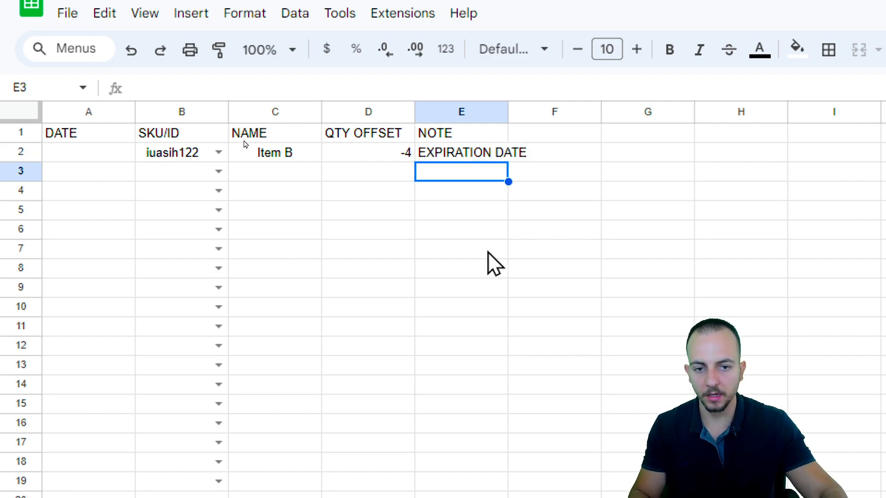
{"action": "left_click", "coordinate": [468, 134]}
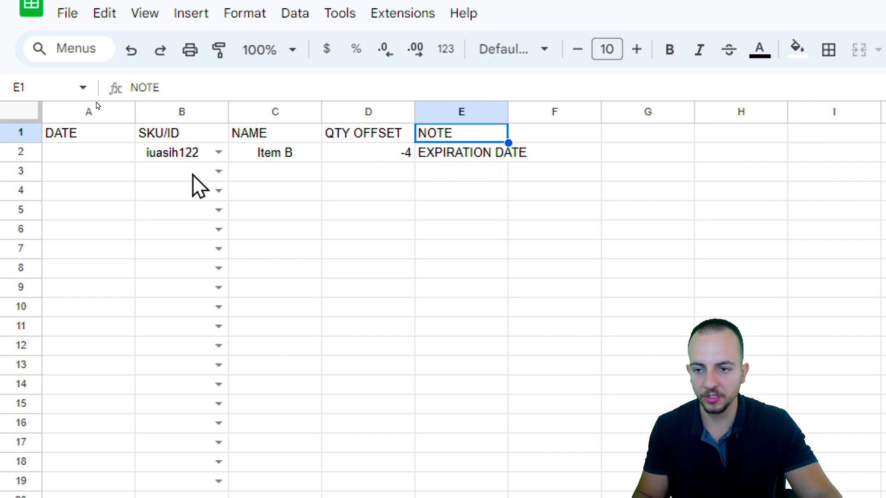
{"action": "double_click", "coordinate": [110, 159]}
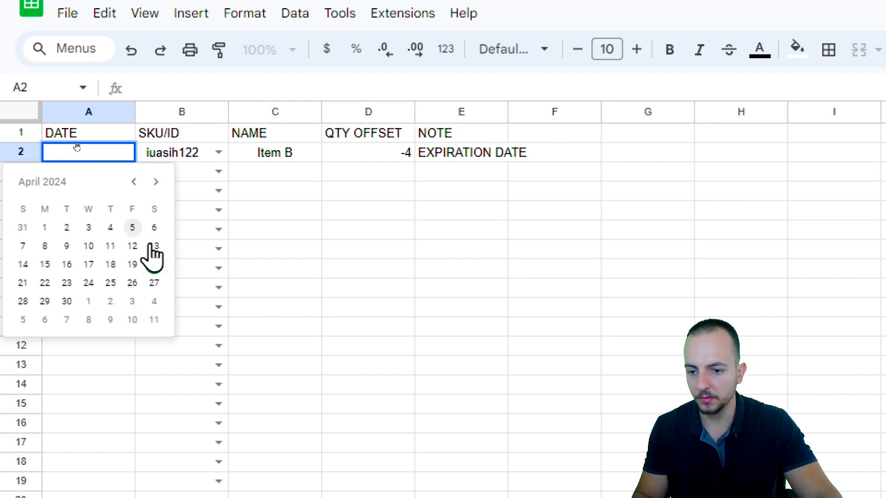
{"action": "left_click", "coordinate": [155, 267]}
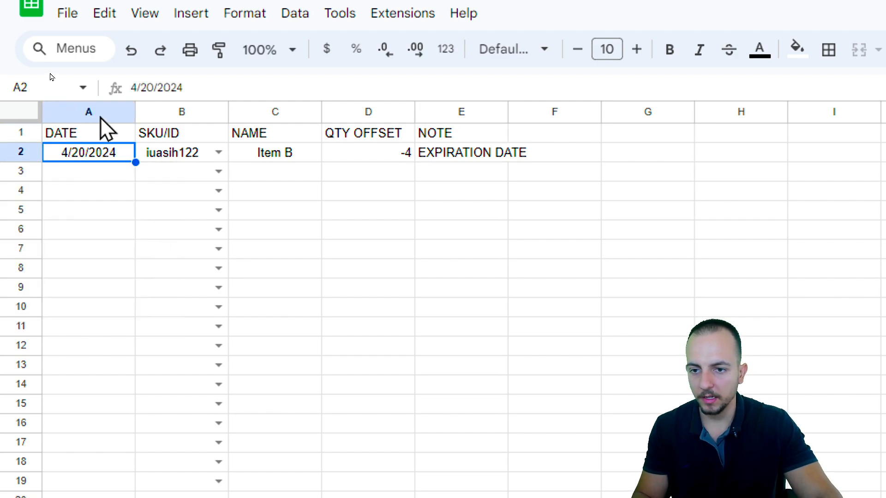
Widen columns B to E, and align columns A to E to the horizontal center and vertical middle.
{"action": "left_click_drag", "start_coordinate": [184, 113], "coordinate": [568, 124]}
{"action": "left_click_drag", "start_coordinate": [89, 112], "coordinate": [653, 145]}
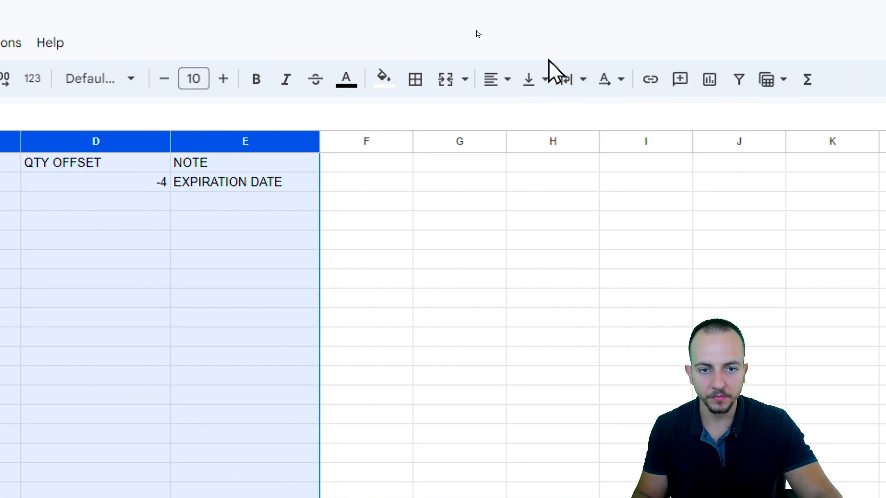
{"action": "left_click", "coordinate": [490, 80]}
{"action": "left_click", "coordinate": [527, 114]}
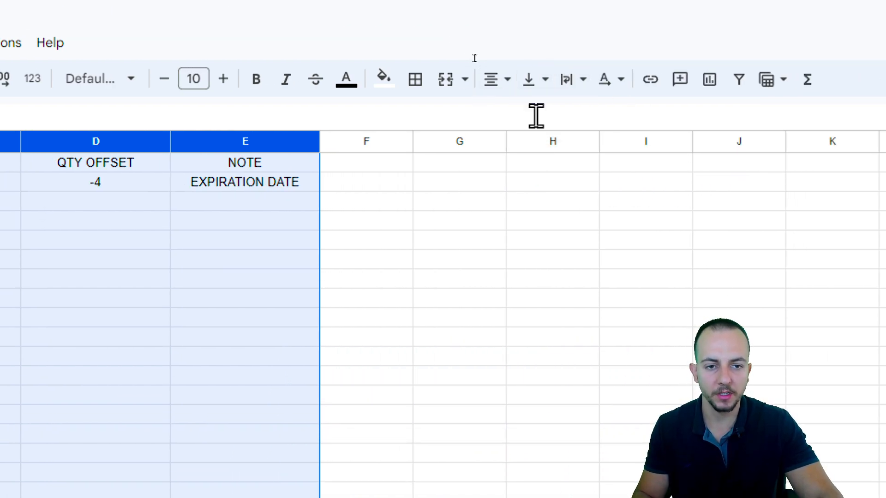
{"action": "left_click", "coordinate": [534, 81]}
{"action": "left_click", "coordinate": [564, 114]}
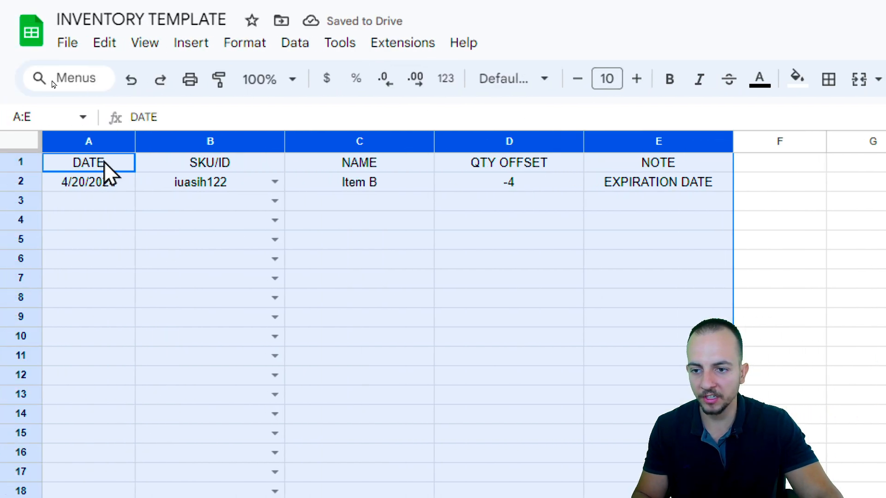
Format the header cells A1:E1 with bold white text on a purple fill.
{"action": "left_click_drag", "start_coordinate": [107, 162], "coordinate": [661, 162]}
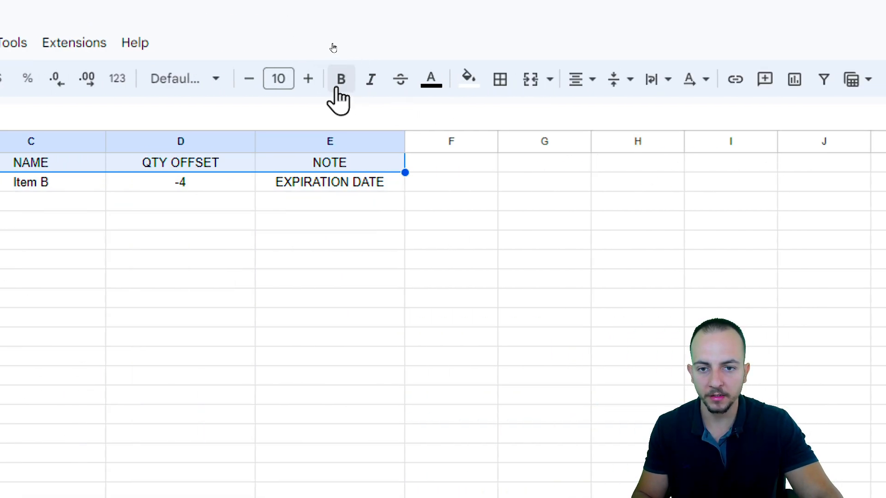
{"action": "left_click", "coordinate": [446, 79]}
{"action": "left_click", "coordinate": [431, 81]}
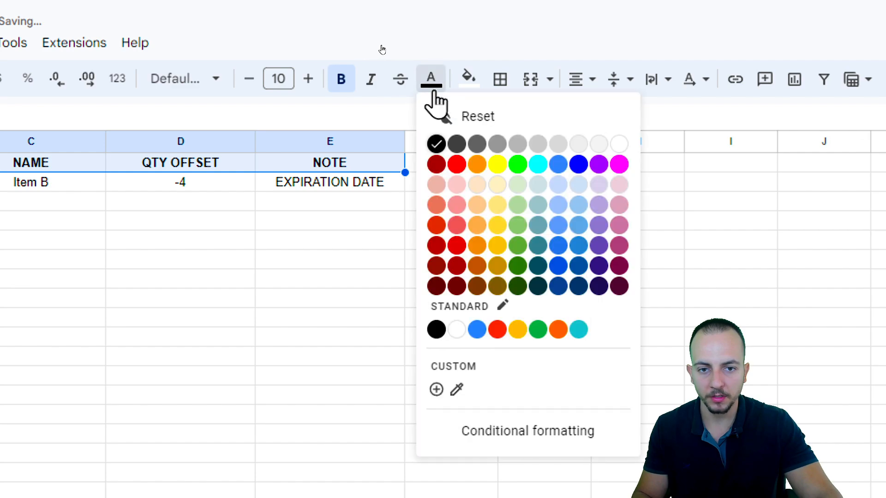
{"action": "left_click", "coordinate": [619, 145]}
{"action": "left_click", "coordinate": [470, 79]}
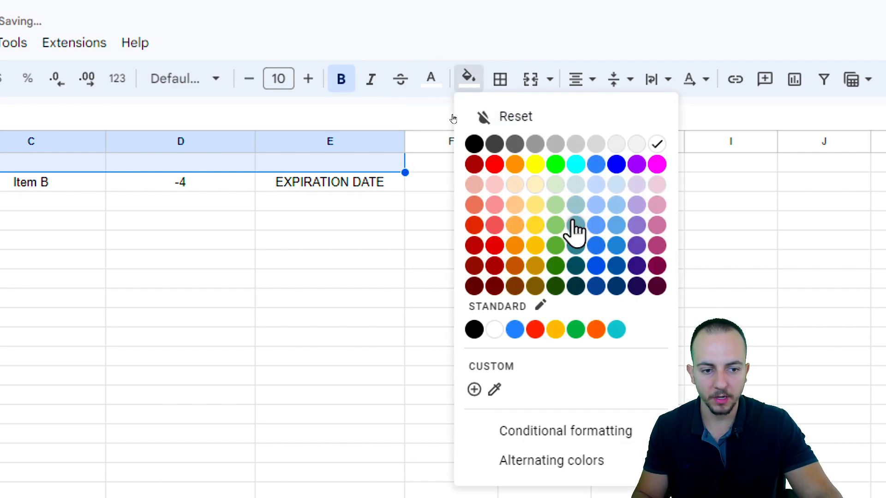
{"action": "left_click", "coordinate": [639, 249]}
Check the offset and name formula in row 2, and compare them with Item B's quantity on hand on the INVENTORY sheet.
{"action": "left_click", "coordinate": [363, 182]}
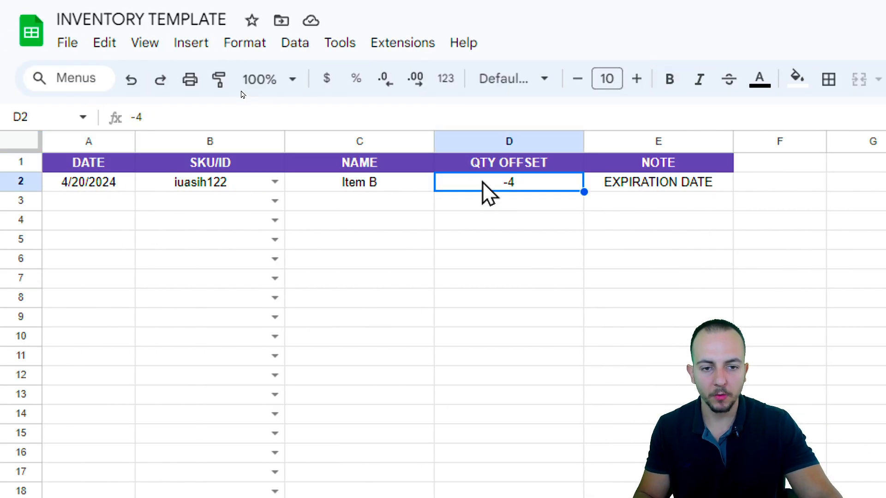
{"action": "left_click", "coordinate": [377, 183]}
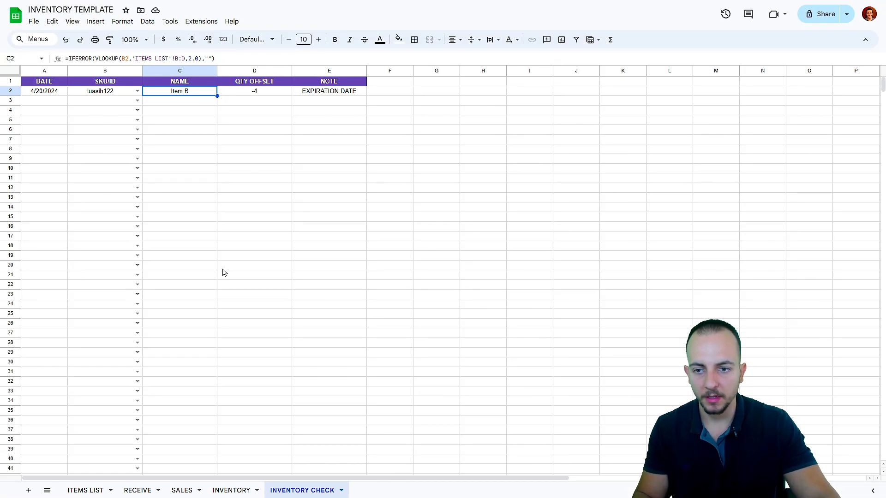
{"action": "left_click", "coordinate": [240, 490]}
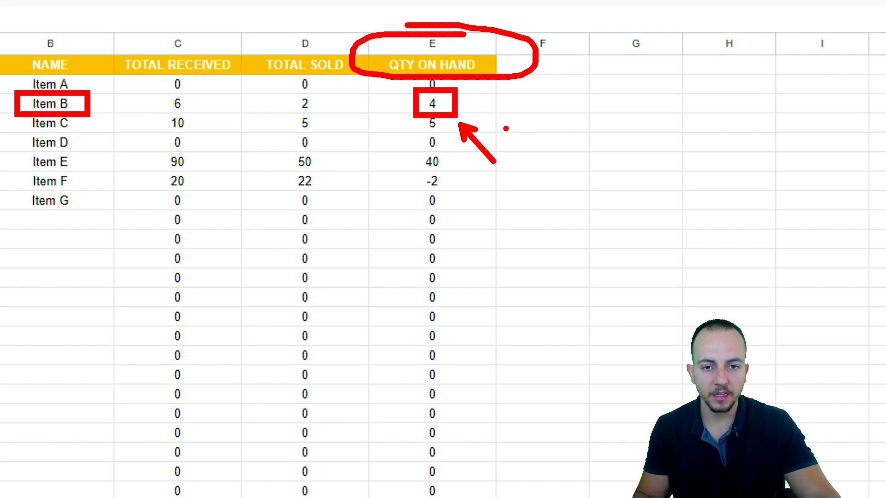
Review the QTY ON HAND column on INVENTORY, and the first record and empty rows on the INVENTORY CHECK sheet.
{"action": "left_click_drag", "start_coordinate": [526, 250], "coordinate": [400, 61]}
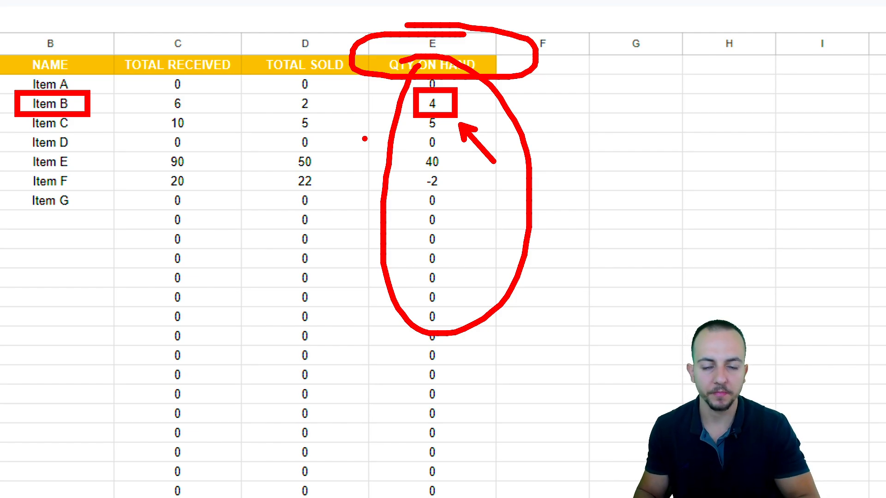
{"action": "key", "text": "Escape"}
{"action": "key", "text": "ctrl+4"}
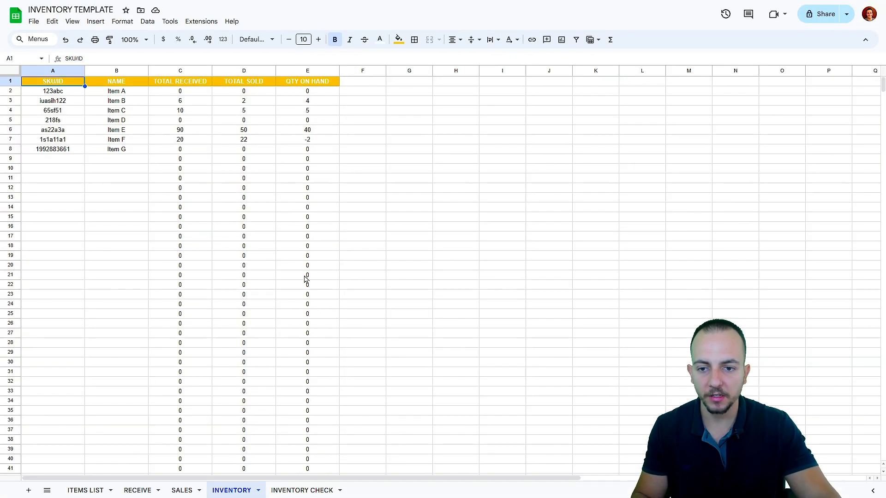
{"action": "left_click", "coordinate": [307, 490]}
{"action": "key", "text": "ctrl+4"}
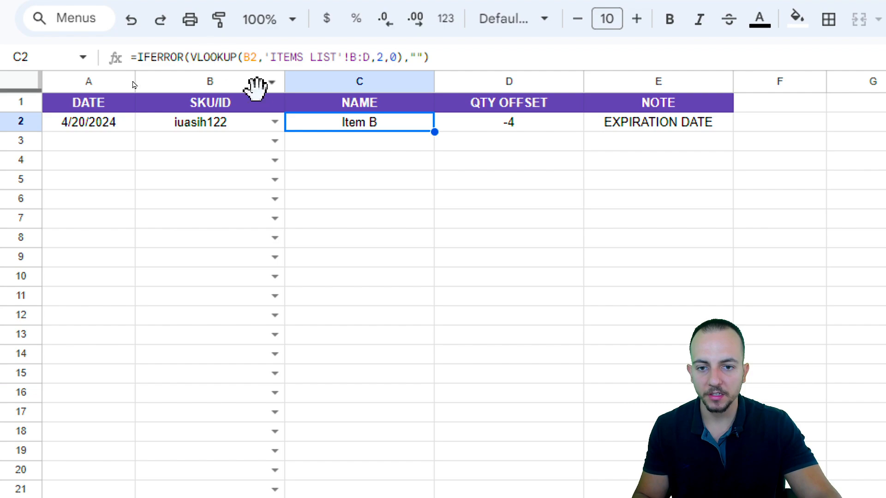
{"action": "left_click", "coordinate": [166, 99]}
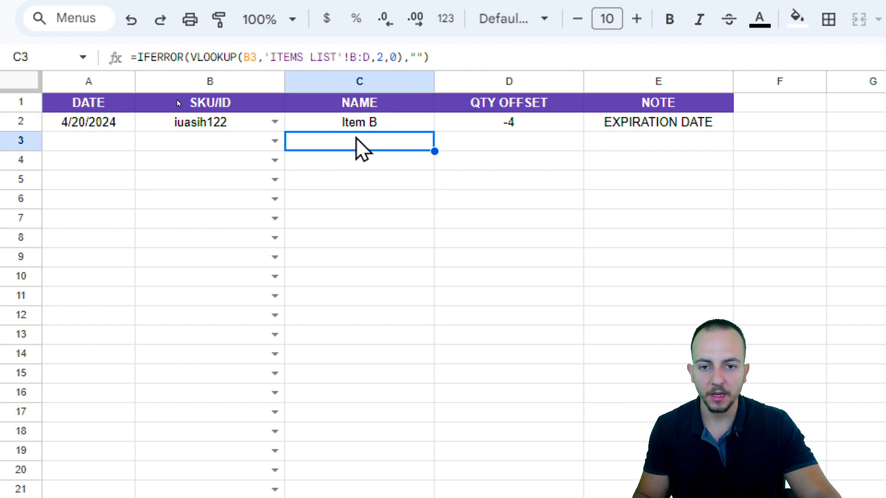
{"action": "left_click_drag", "start_coordinate": [89, 124], "coordinate": [650, 122]}
{"action": "left_click", "coordinate": [618, 126]}
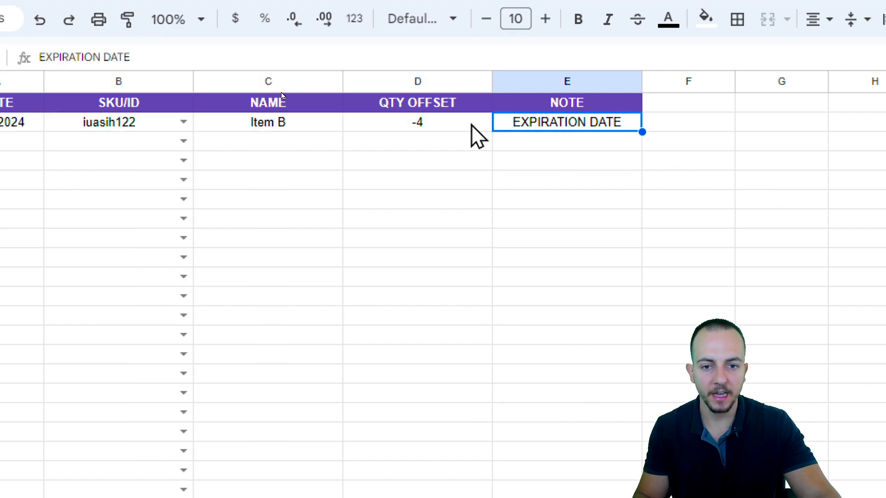
{"action": "left_click", "coordinate": [565, 126]}
{"action": "left_click", "coordinate": [566, 129]}
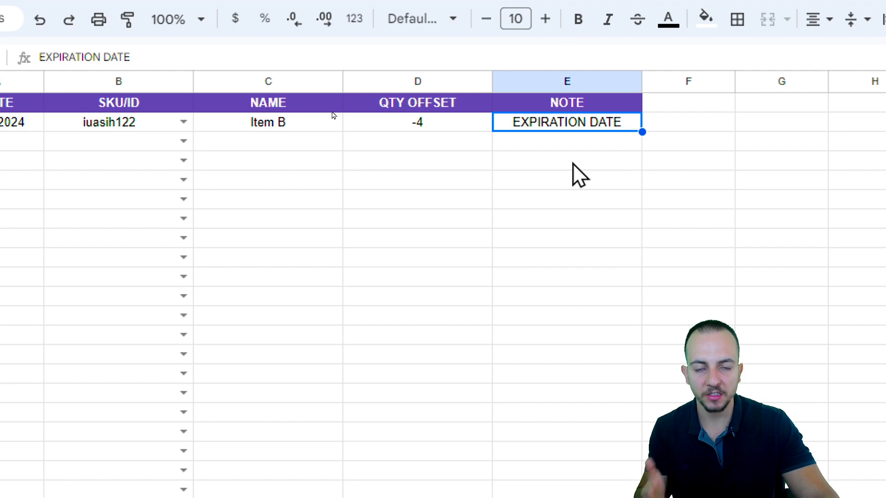
{"action": "left_click", "coordinate": [450, 140]}
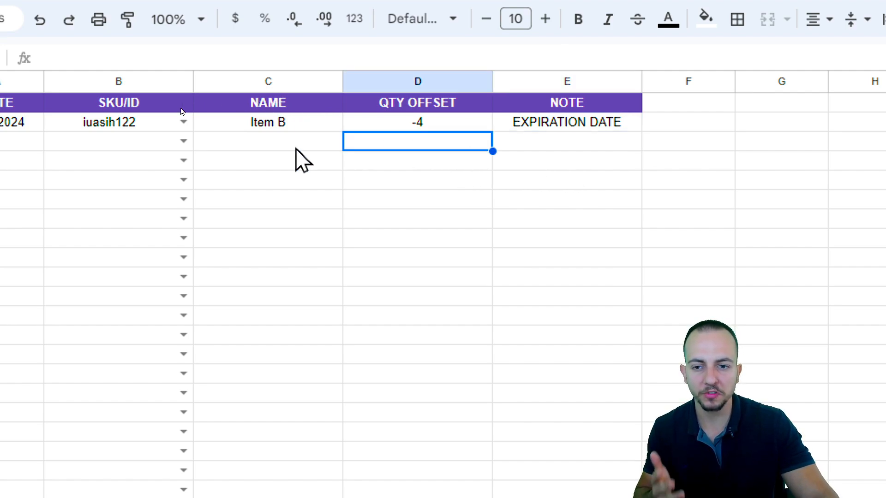
{"action": "left_click", "coordinate": [17, 142]}
{"action": "left_click_drag", "start_coordinate": [109, 143], "coordinate": [642, 251]}
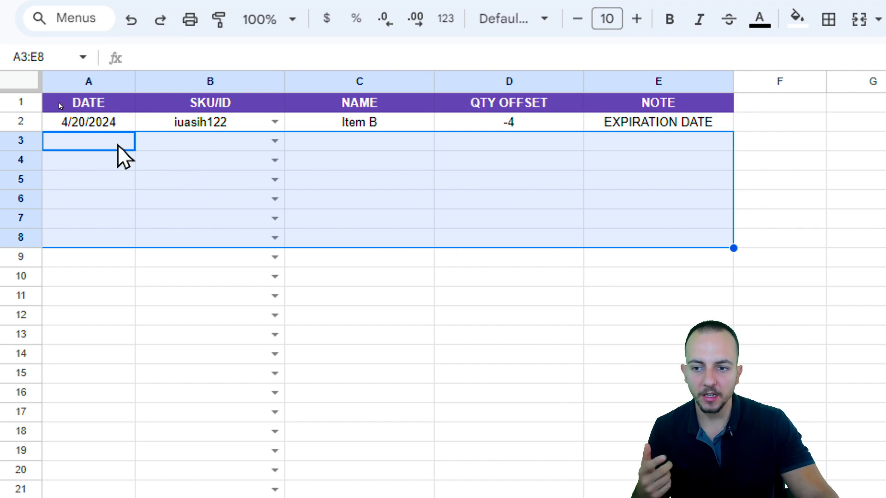
{"action": "left_click", "coordinate": [130, 145]}
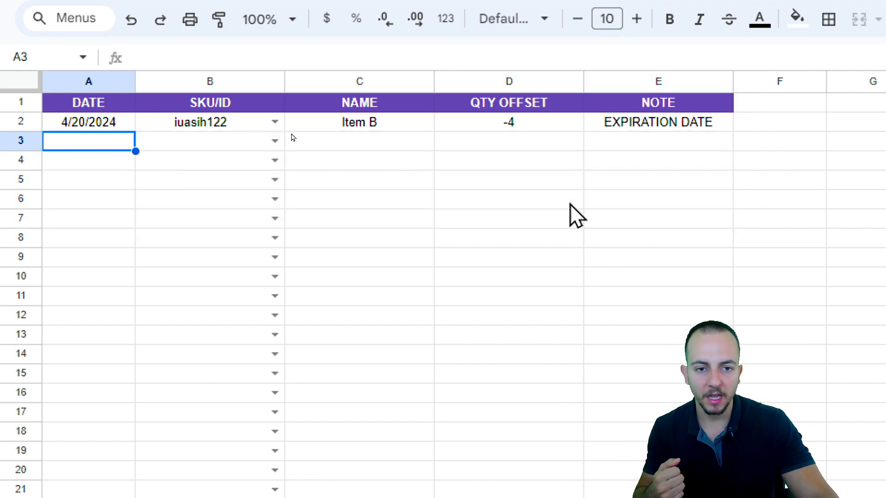
{"action": "left_click", "coordinate": [643, 146]}
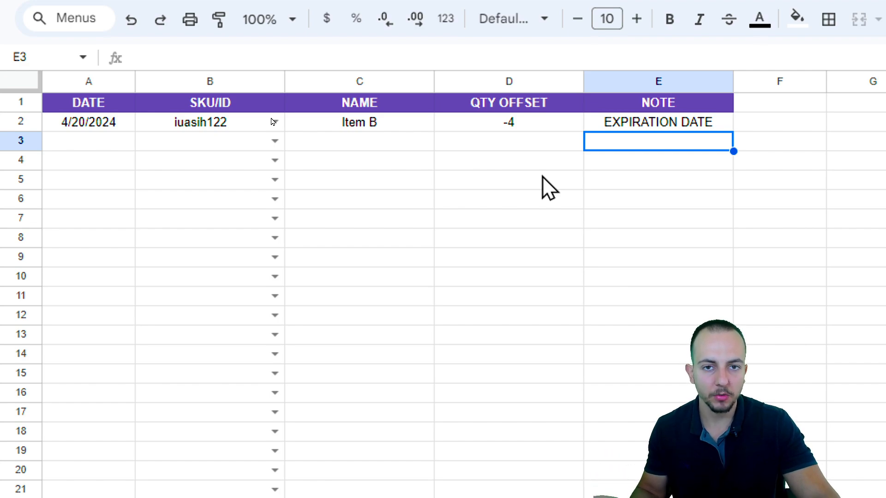
Start a second inventory check record in row 3 with the date 4/24/2024 and SKU iuasih122.
{"action": "double_click", "coordinate": [101, 145]}
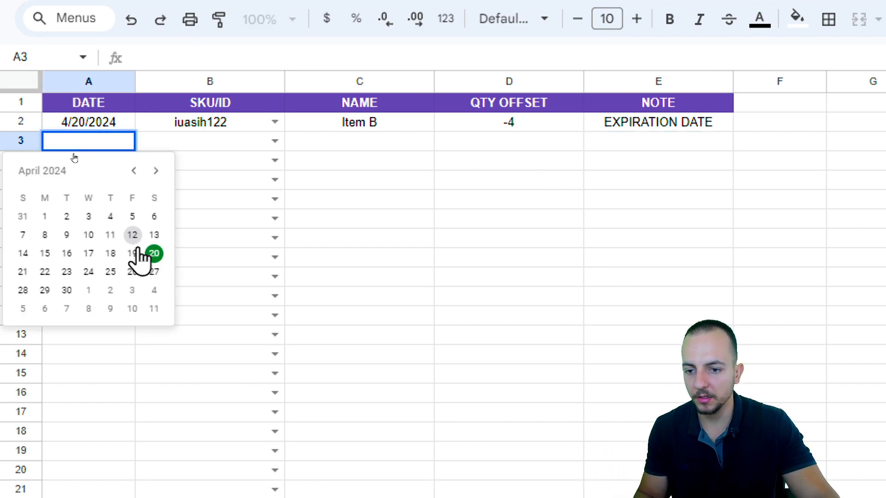
{"action": "left_click", "coordinate": [89, 272]}
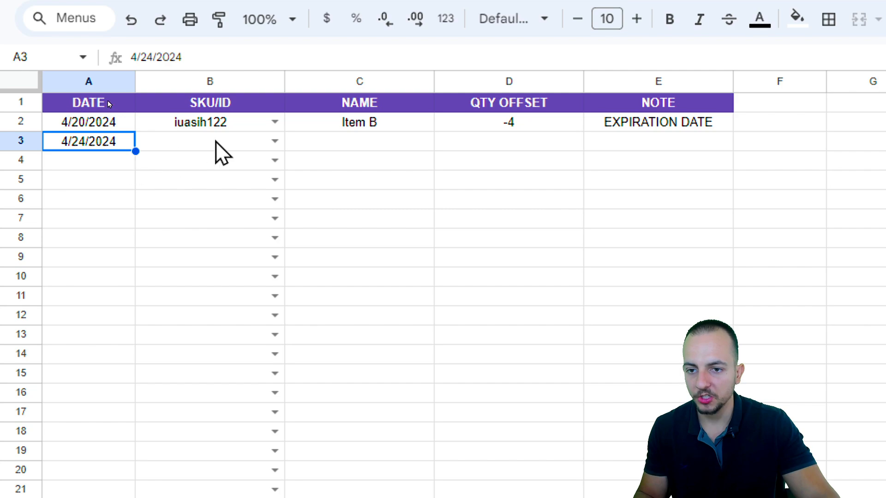
{"action": "left_click", "coordinate": [222, 144]}
{"action": "left_click", "coordinate": [275, 142]}
{"action": "left_click", "coordinate": [217, 190]}
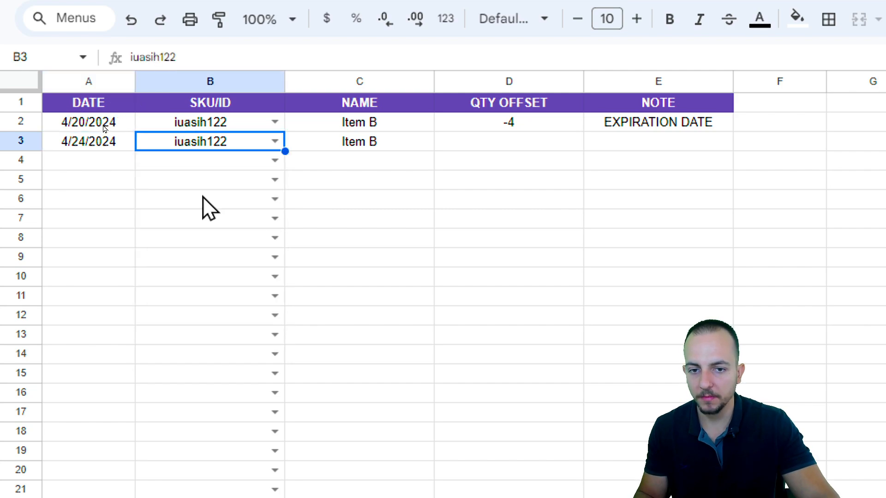
Enter a quantity offset of 1 in D3 and the note "..." in E3.
{"action": "left_click", "coordinate": [526, 142]}
{"action": "type", "text": "1"}
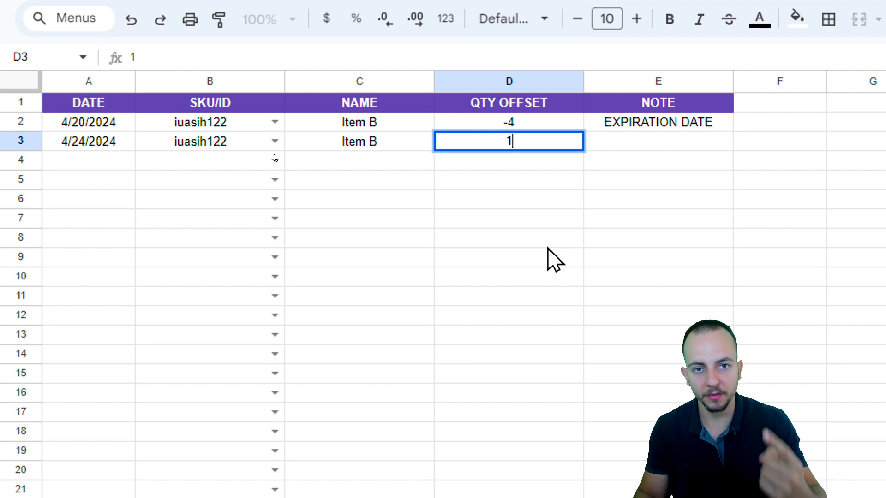
{"action": "left_click", "coordinate": [649, 148]}
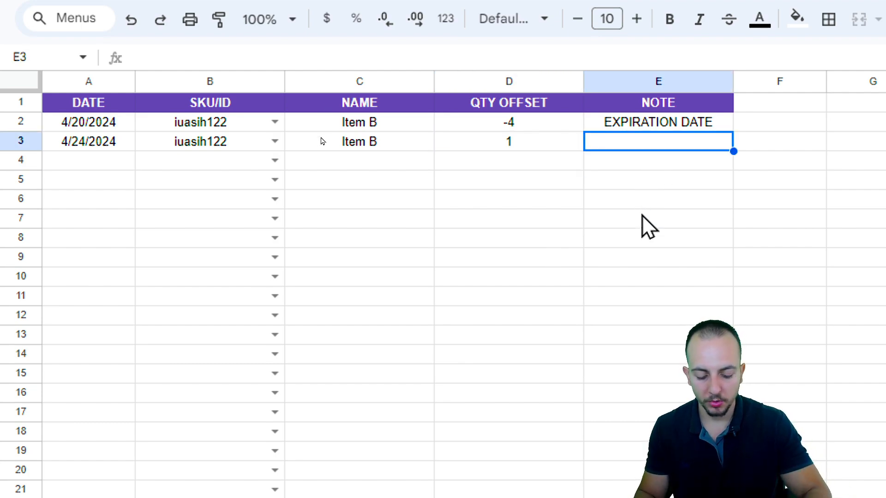
{"action": "type", "text": "..."}
{"action": "key", "text": "Return"}
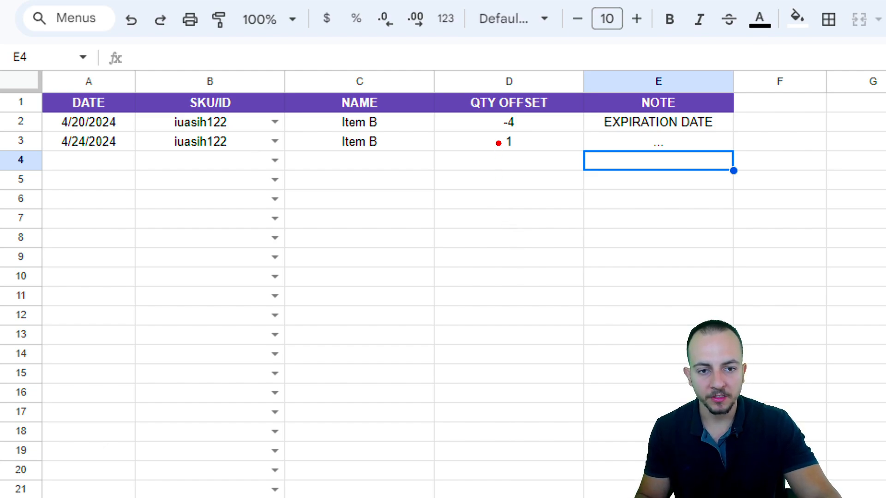
Examine the two Item B quantity offsets in D2:D3 that share the same SKU.
{"action": "left_click_drag", "start_coordinate": [490, 109], "coordinate": [530, 154]}
{"action": "left_click_drag", "start_coordinate": [478, 164], "coordinate": [431, 197]}
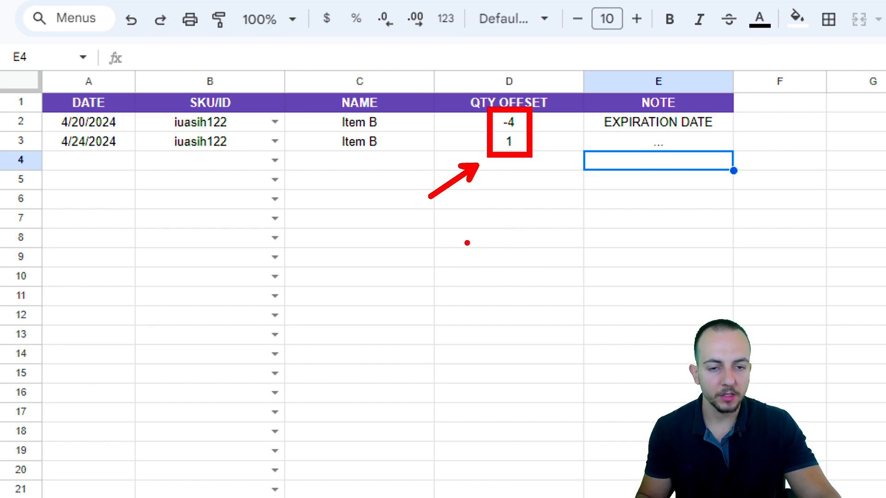
{"action": "left_click_drag", "start_coordinate": [390, 149], "coordinate": [458, 239]}
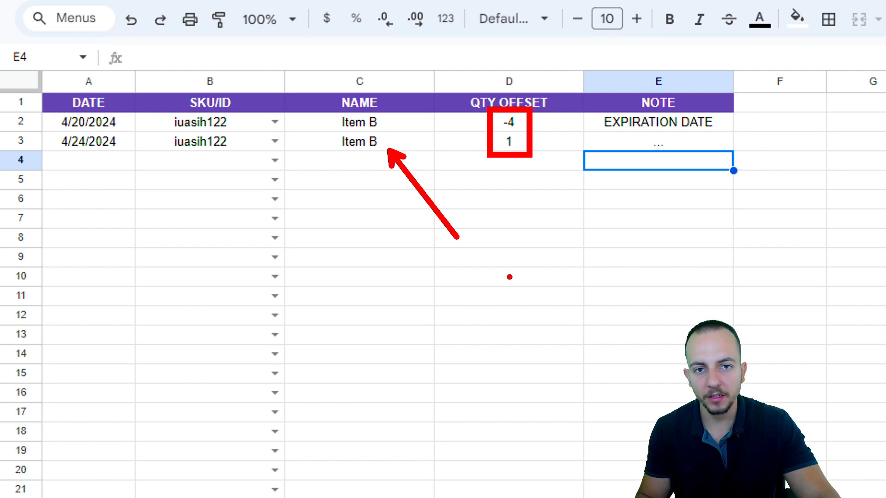
{"action": "key", "text": "ctrl+z"}
{"action": "left_click_drag", "start_coordinate": [480, 60], "coordinate": [565, 243]}
{"action": "key", "text": "ctrl+z"}
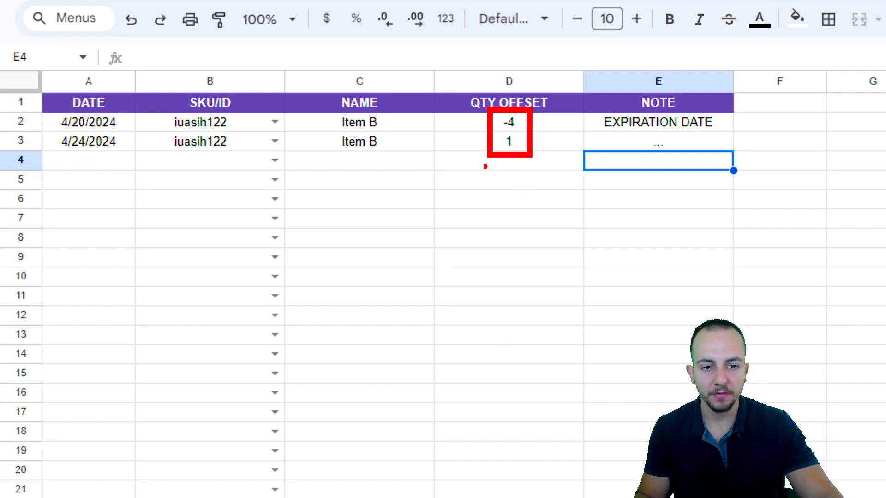
{"action": "left_click_drag", "start_coordinate": [478, 167], "coordinate": [557, 160]}
{"action": "left_click_drag", "start_coordinate": [484, 186], "coordinate": [549, 177]}
{"action": "left_click_drag", "start_coordinate": [488, 212], "coordinate": [557, 201]}
{"action": "mouse_move", "coordinate": [410, 138]}
{"action": "left_mouse_down"}
{"action": "mouse_move", "coordinate": [409, 154]}
{"action": "mouse_move", "coordinate": [466, 208]}
{"action": "left_mouse_up"}
{"action": "key", "text": "Escape"}
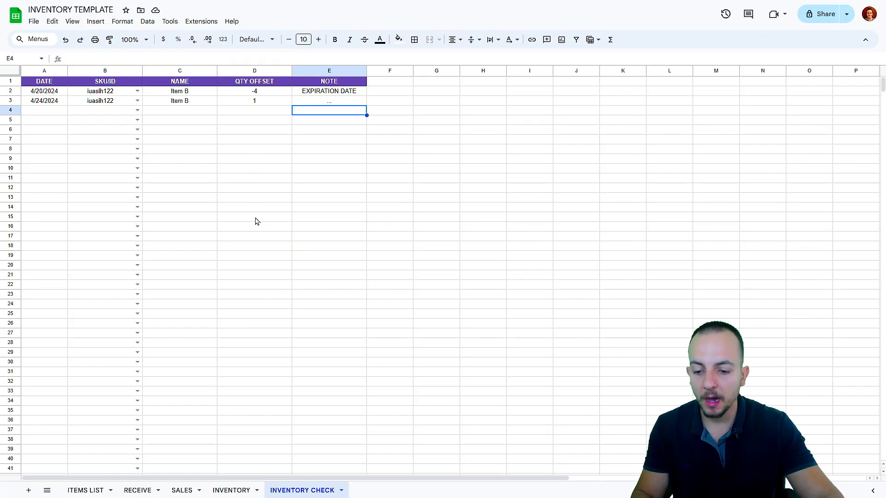
In E2 of the INVENTORY sheet, enclose C2-D2 in parentheses and add a SUMIF function to it.
{"action": "left_click", "coordinate": [232, 491]}
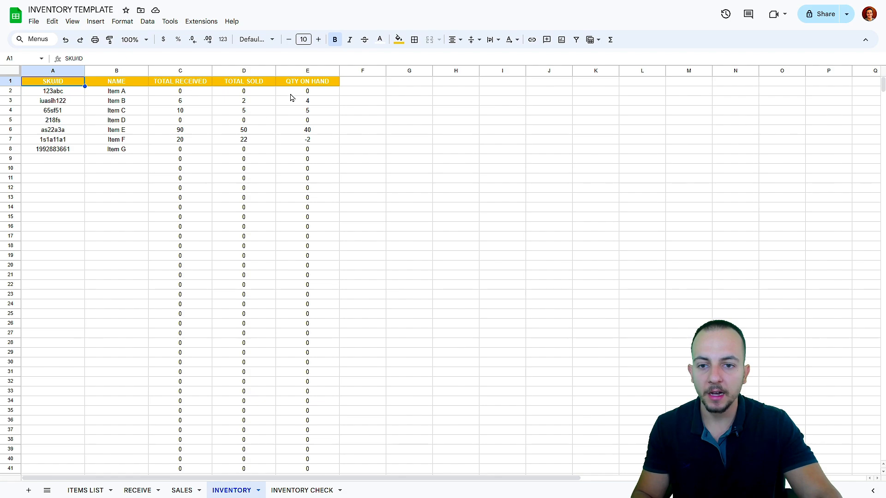
{"action": "key", "text": "ctrl+1"}
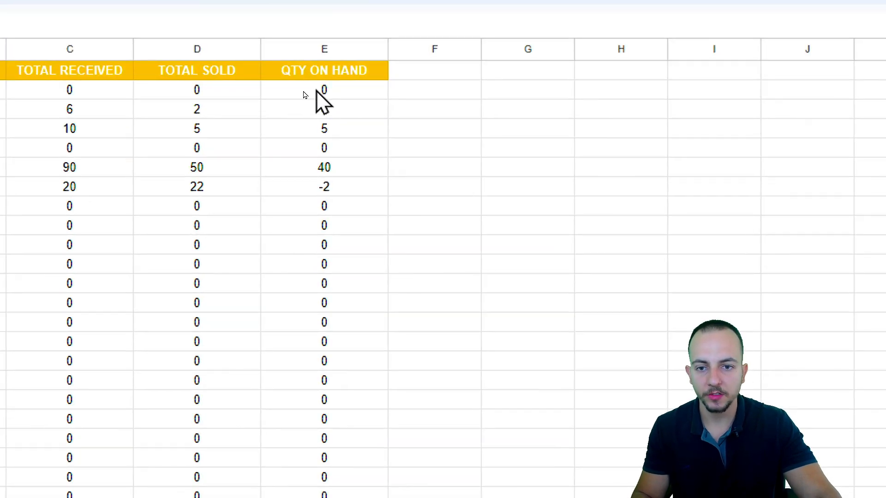
{"action": "double_click", "coordinate": [315, 95]}
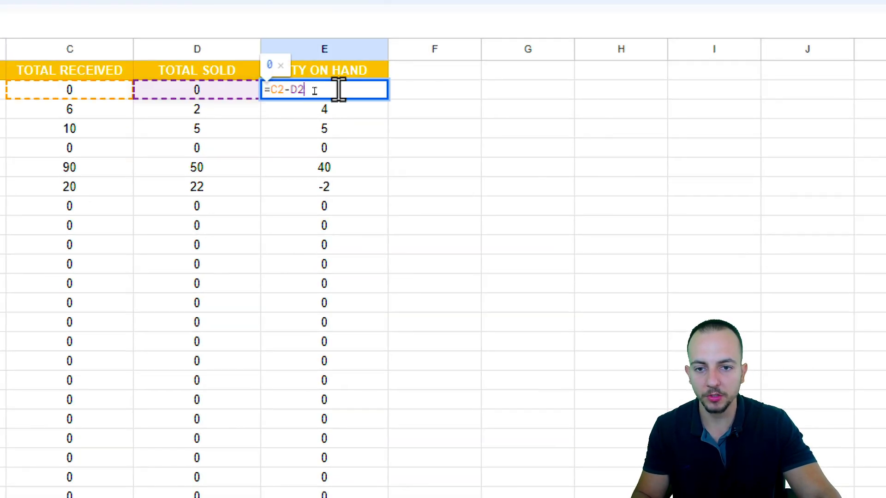
{"action": "mouse_move", "coordinate": [271, 90]}
{"action": "left_mouse_down"}
{"action": "mouse_move", "coordinate": [302, 90]}
{"action": "mouse_move", "coordinate": [269, 107]}
{"action": "mouse_move", "coordinate": [312, 106]}
{"action": "mouse_move", "coordinate": [273, 107]}
{"action": "left_mouse_up"}
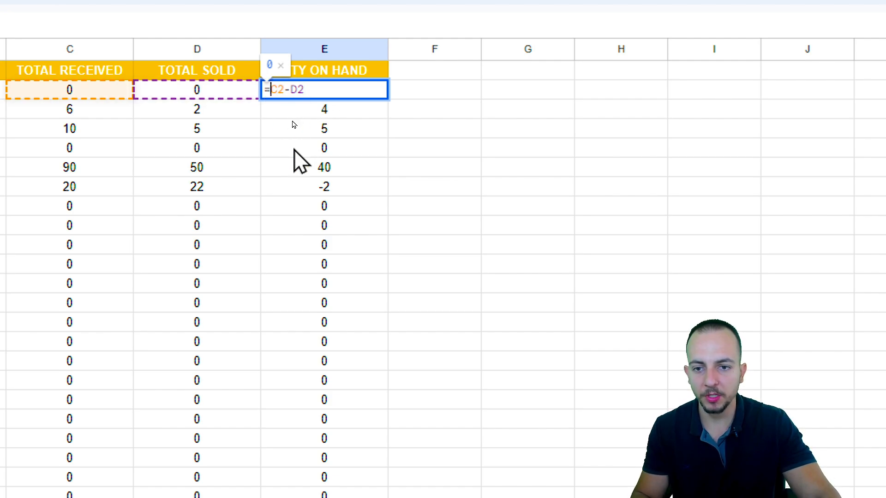
{"action": "type", "text": "("}
{"action": "left_click", "coordinate": [340, 92]}
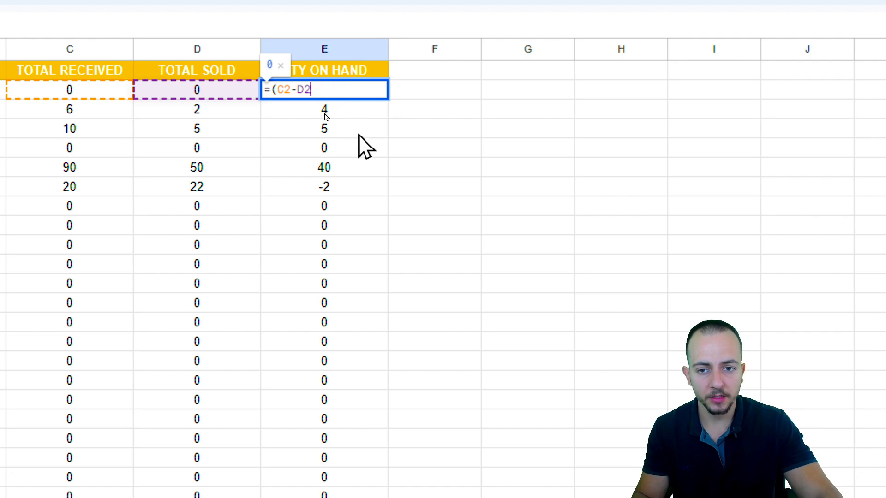
{"action": "type", "text": ")"}
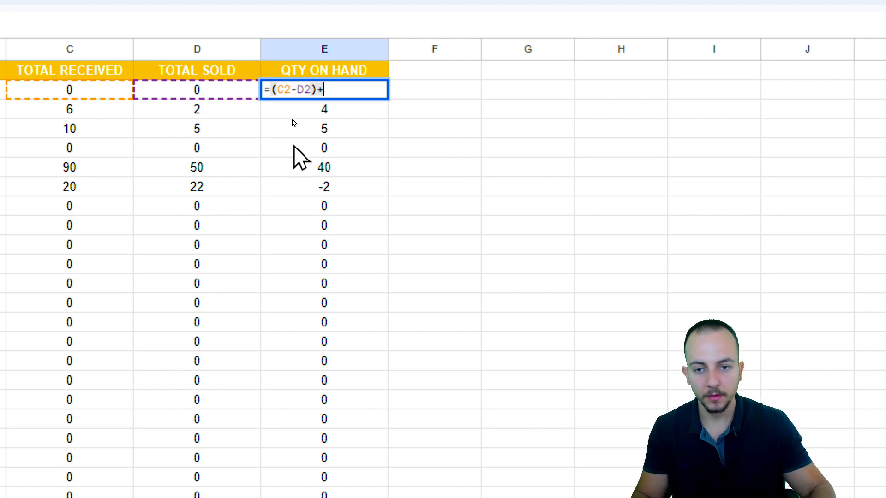
{"action": "type", "text": "+SUMIF"}
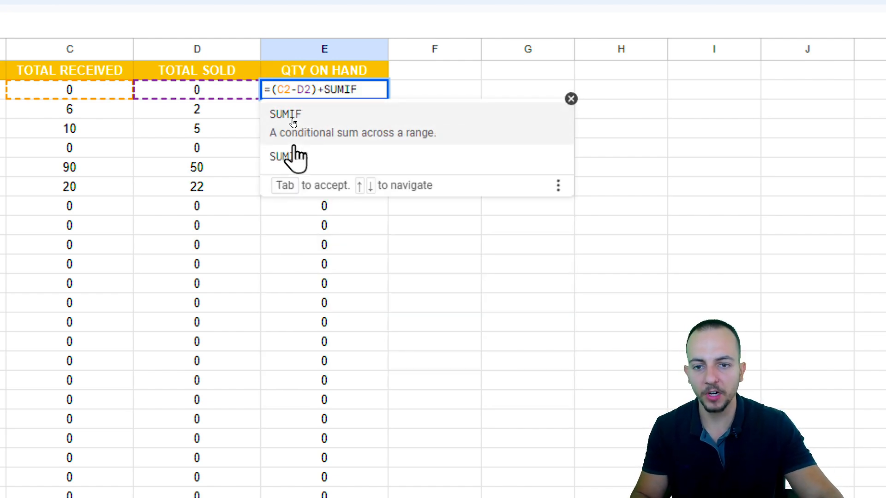
{"action": "left_click", "coordinate": [329, 136]}
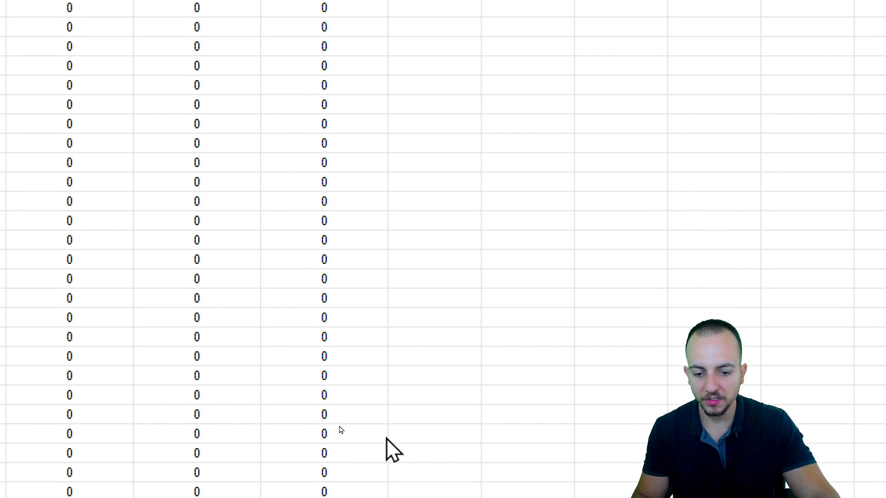
Complete the SUMIF in E2 with range 'INVENTORY CHECK'!B:B, criterion A2 and sum range 'INVENTORY CHECK'!D:D, and commit the formula.
{"action": "left_click", "coordinate": [329, 485]}
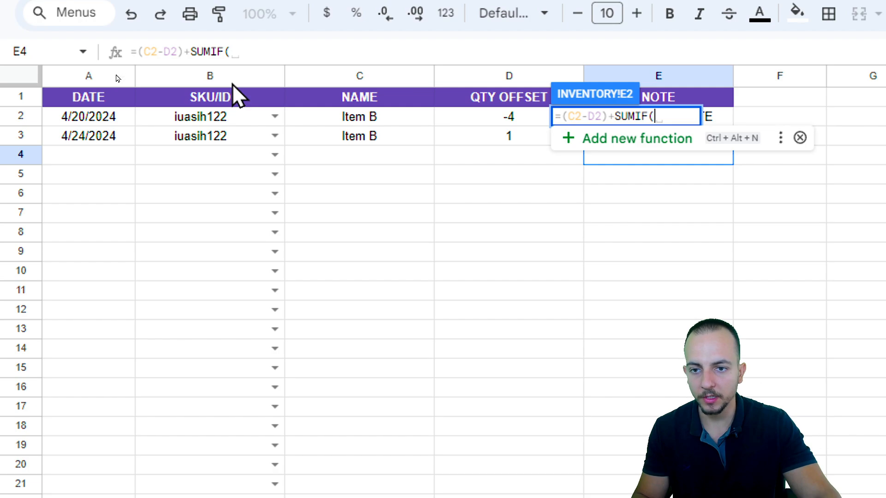
{"action": "left_click", "coordinate": [233, 84]}
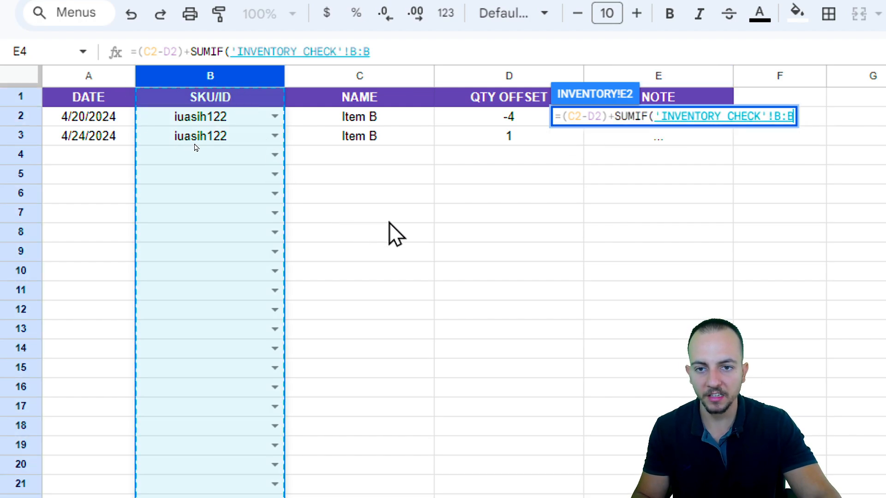
{"action": "type", "text": ","}
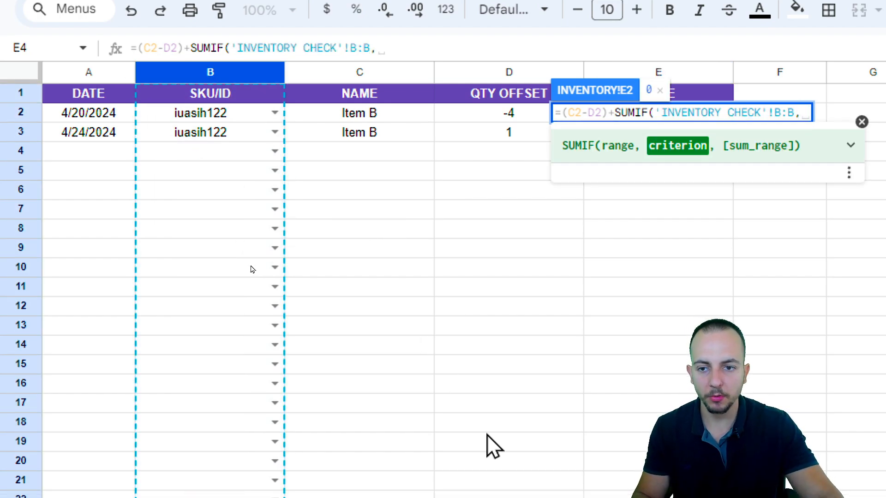
{"action": "left_click", "coordinate": [462, 480]}
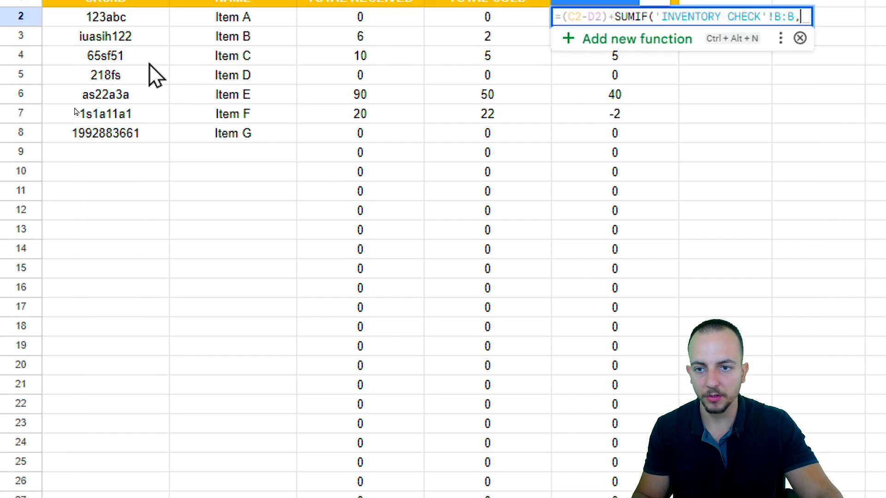
{"action": "left_click", "coordinate": [115, 101]}
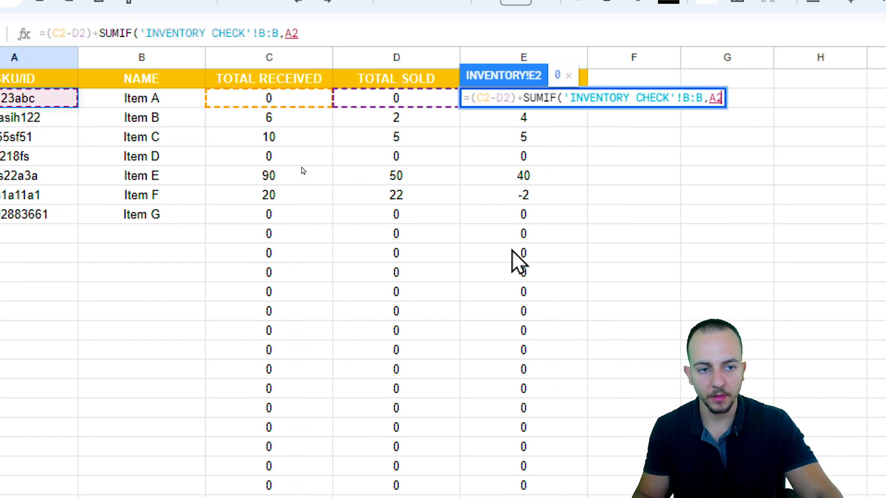
{"action": "type", "text": ","}
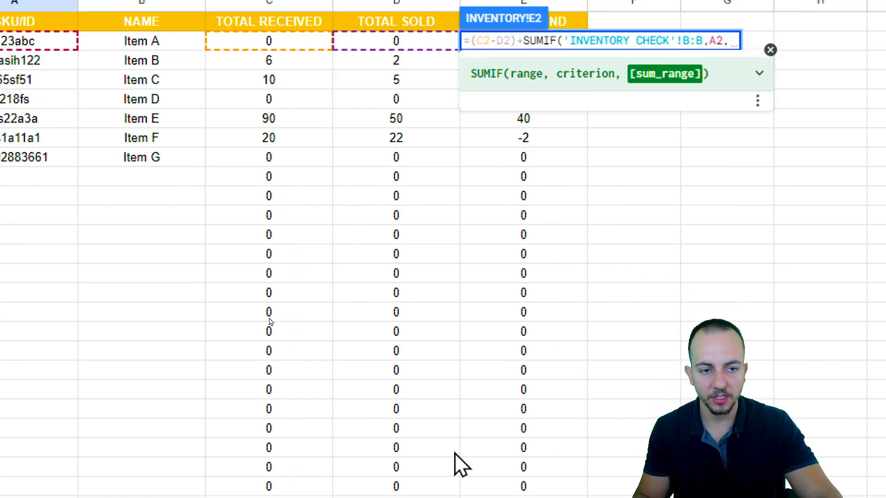
{"action": "left_click", "coordinate": [537, 483]}
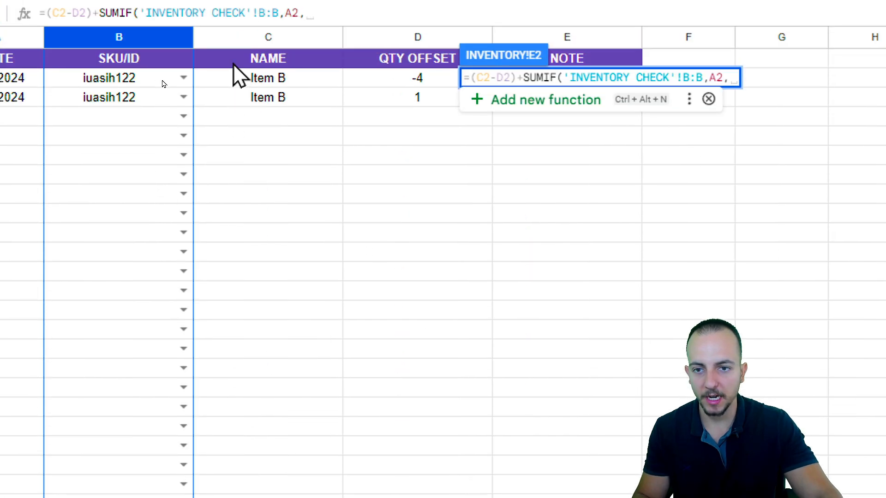
{"action": "left_click", "coordinate": [377, 77]}
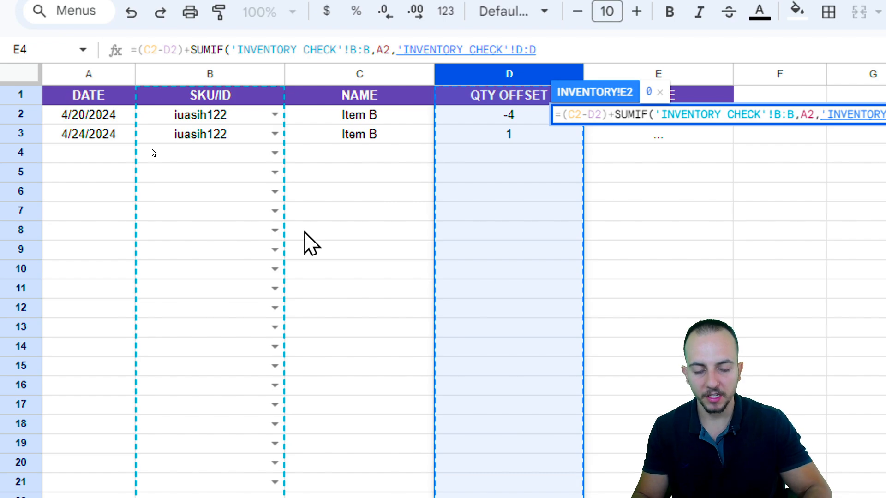
{"action": "key", "text": "Return"}
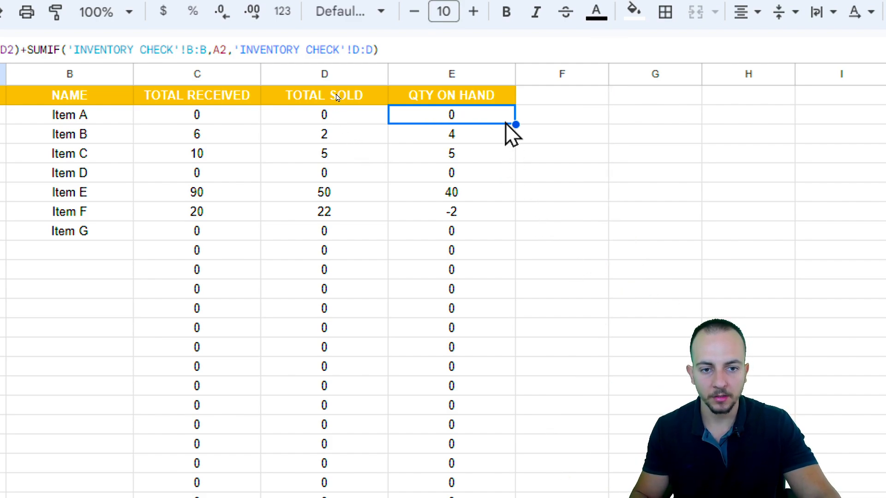
Fill the updated QTY ON HAND formula from E2 down the whole column of the INVENTORY sheet and return to A1.
{"action": "left_click_drag", "start_coordinate": [516, 124], "coordinate": [510, 226]}
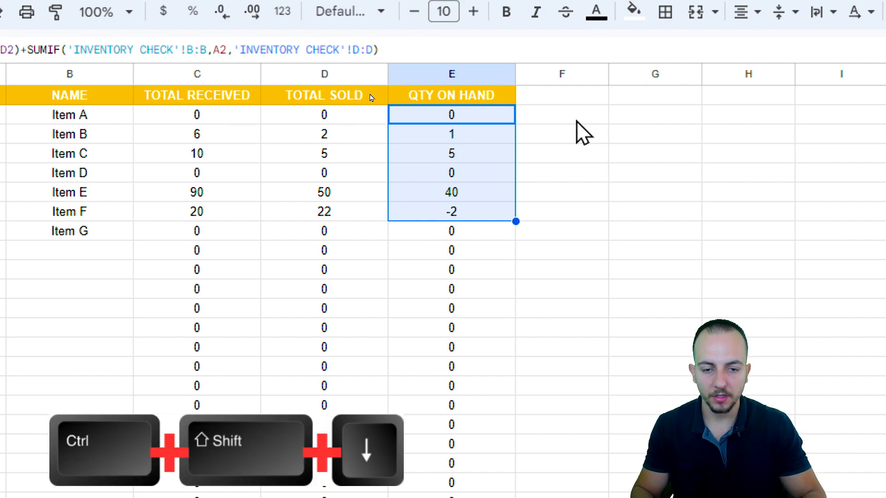
{"action": "key", "text": "ctrl+shift+Down"}
{"action": "key", "text": "ctrl+d"}
{"action": "key", "text": "ctrl+Up"}
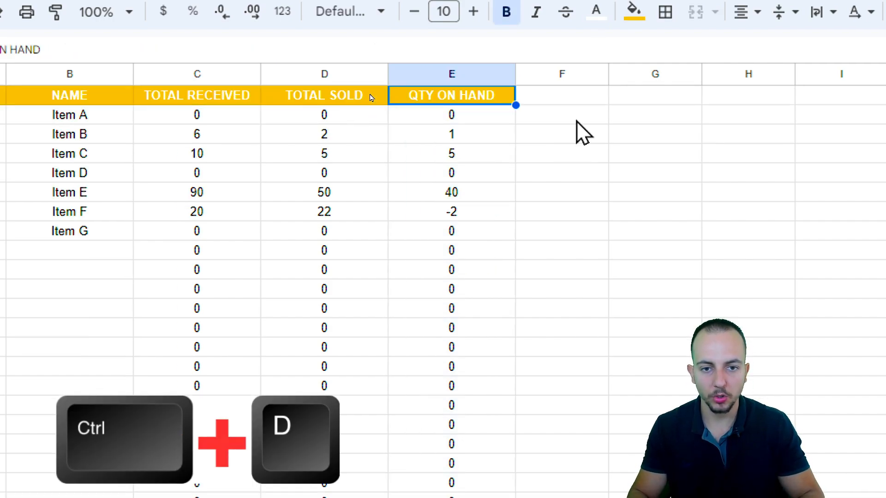
{"action": "key", "text": "ctrl+Left"}
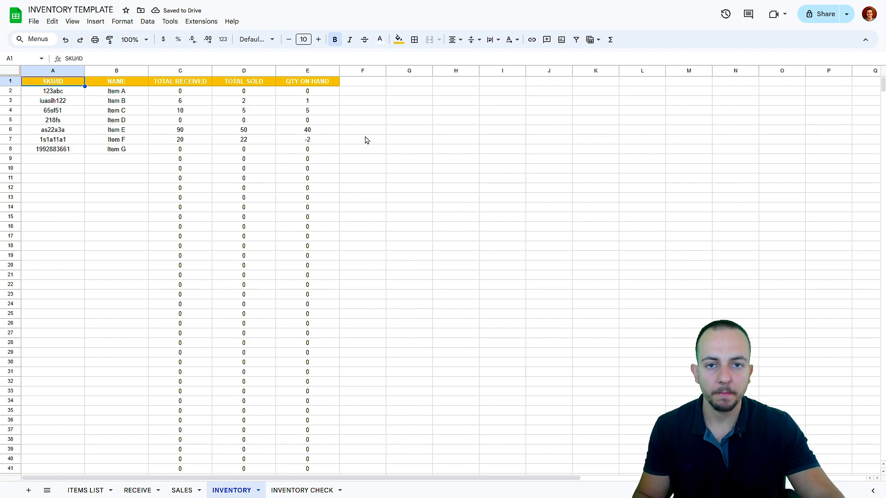
Review the INVENTORY CHECK, SALES and RECEIVE sheets and their dated records, including the DATE columns of SALES and RECEIVE.
{"action": "left_click", "coordinate": [302, 491]}
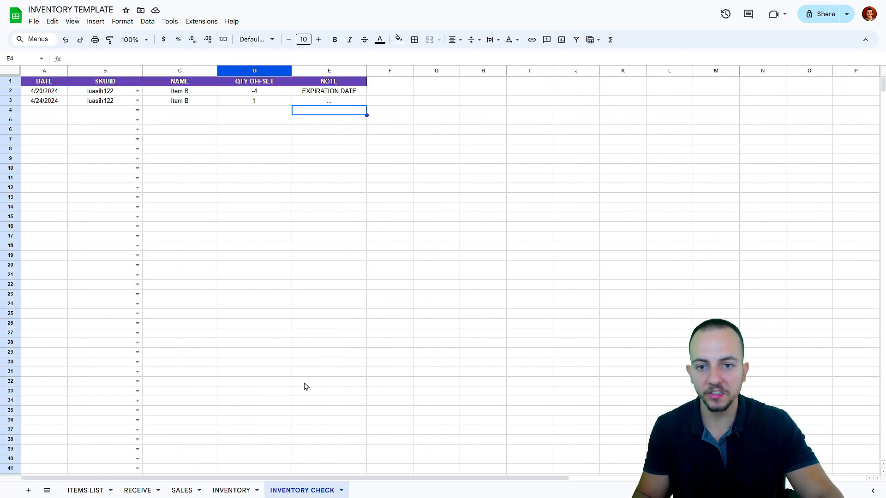
{"action": "left_click", "coordinate": [220, 188]}
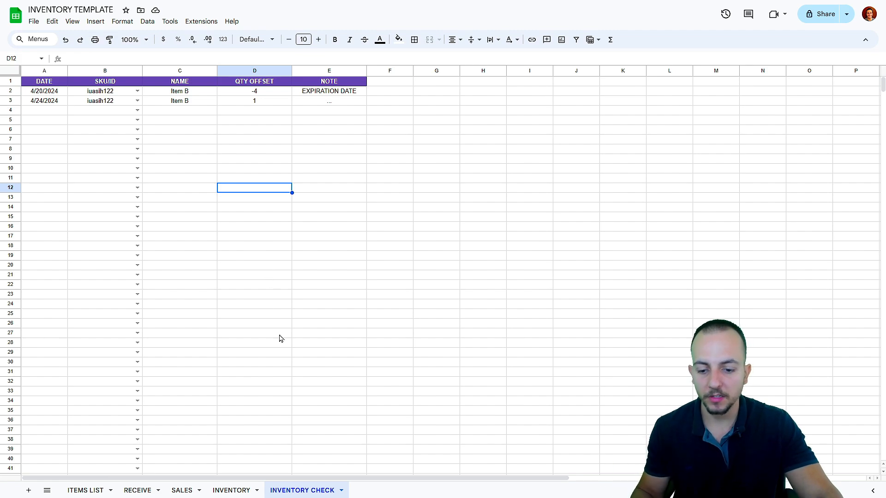
{"action": "left_click", "coordinate": [231, 490]}
{"action": "left_click", "coordinate": [183, 490]}
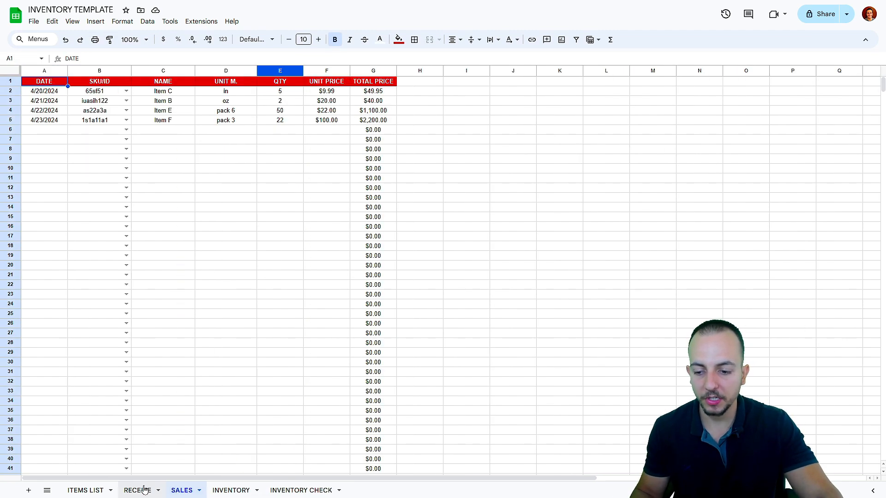
{"action": "left_click", "coordinate": [78, 178]}
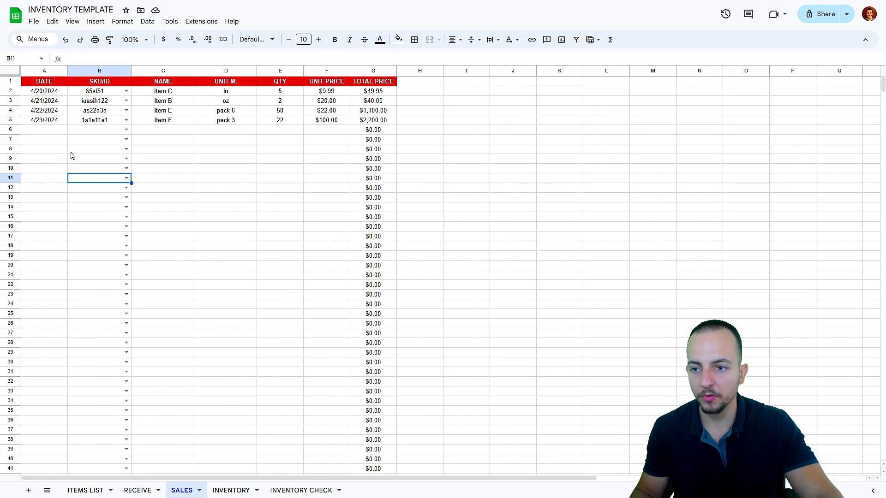
{"action": "left_click", "coordinate": [45, 83]}
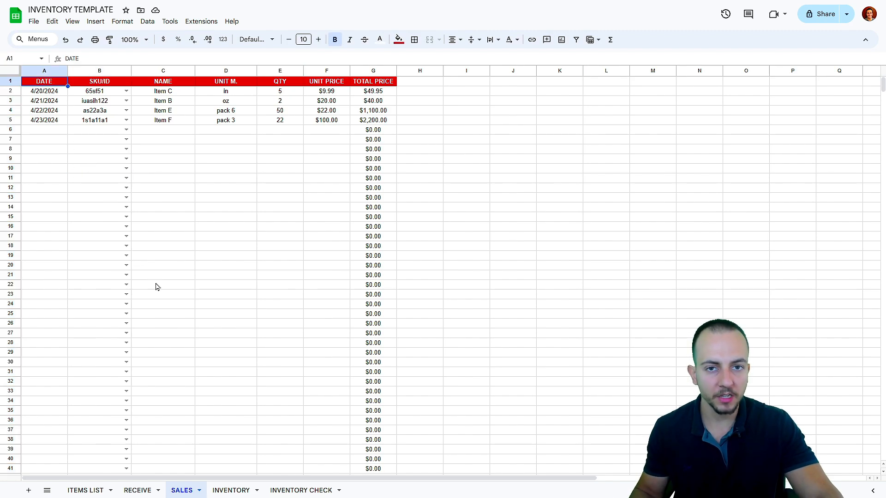
{"action": "left_click", "coordinate": [137, 491]}
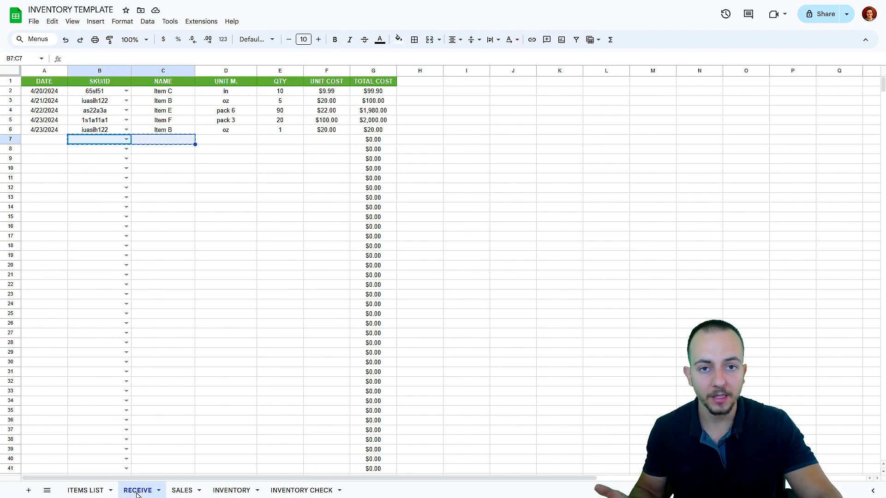
{"action": "left_click", "coordinate": [44, 84]}
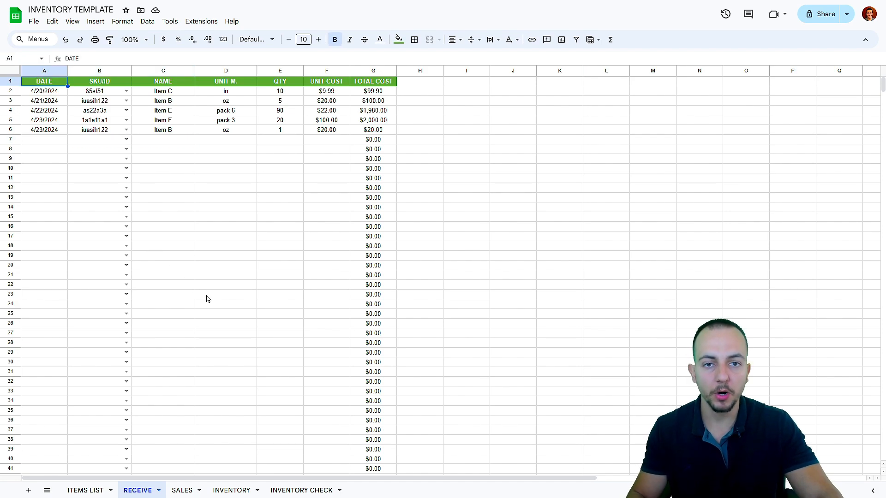